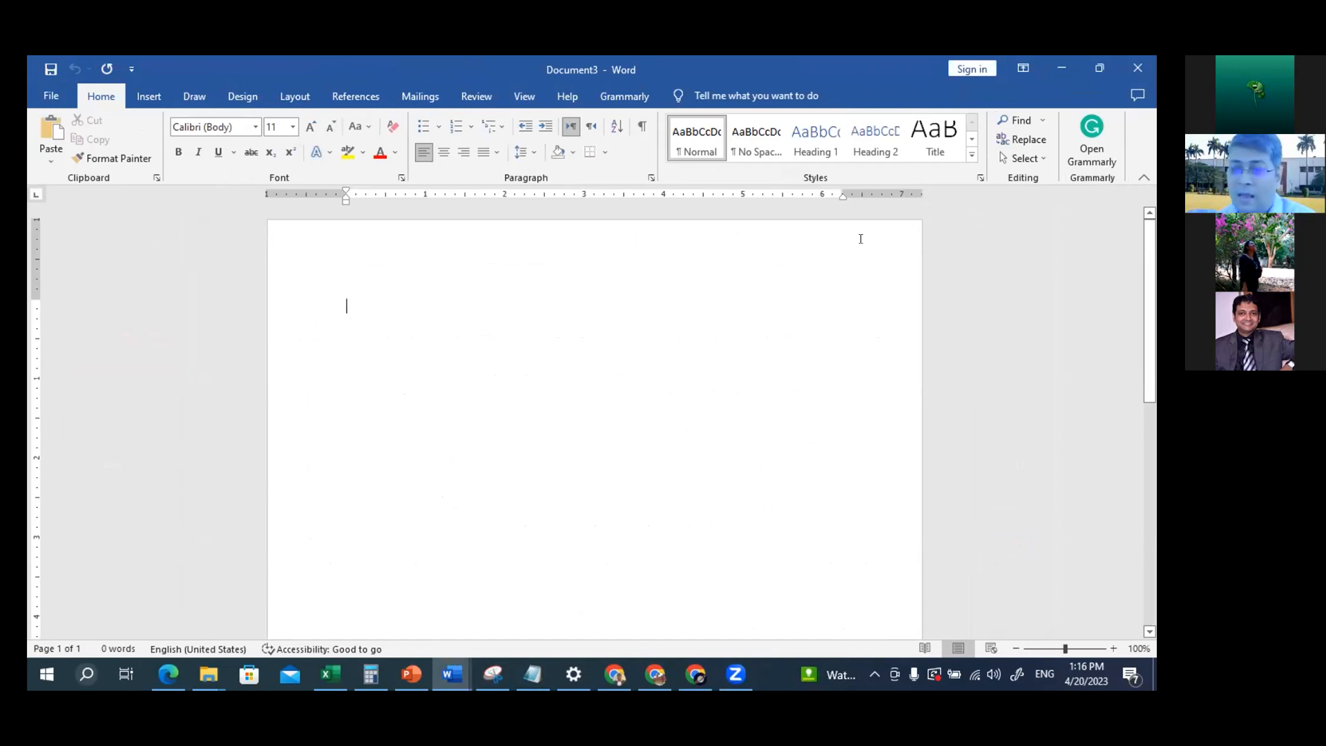
Switch to the "1. How to Configure STYLES" document and copy the text from the paper title up to heading 2.3. Experimental Design
key("alt+Tab")
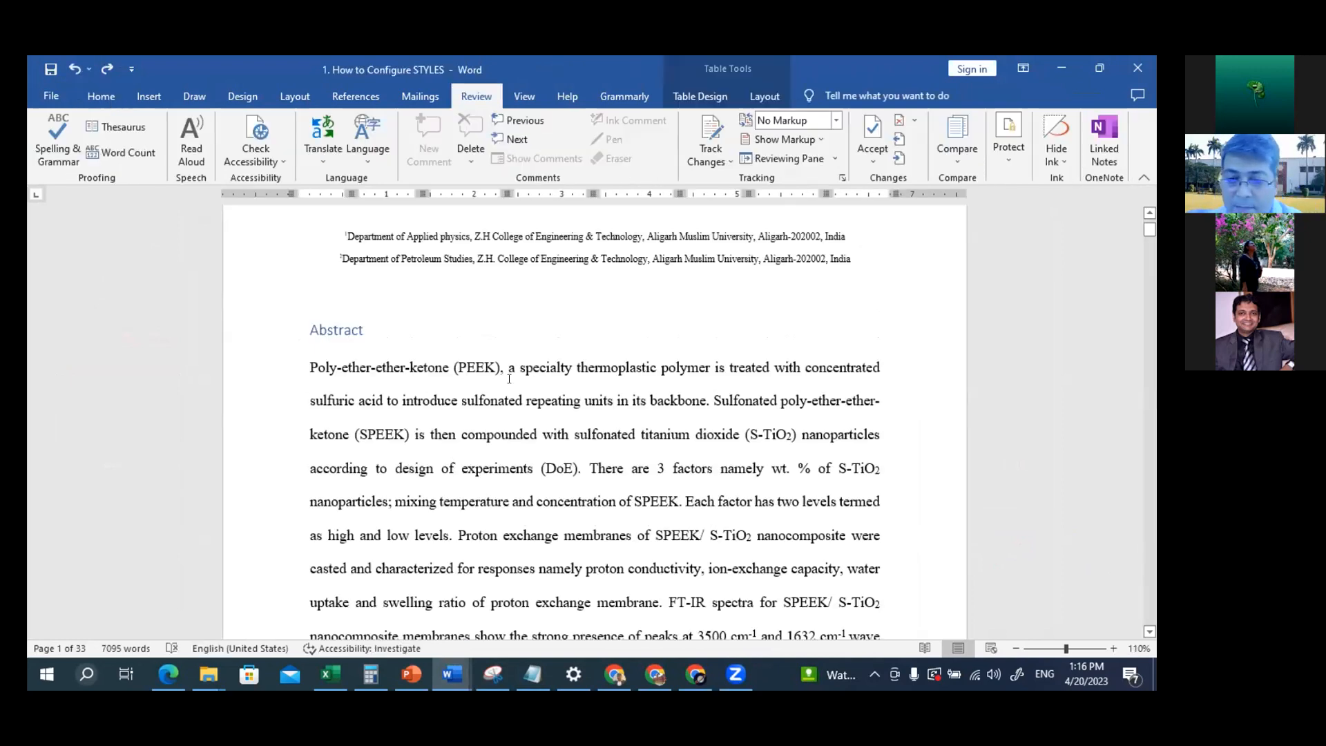
scroll(445, 338, "up", 5)
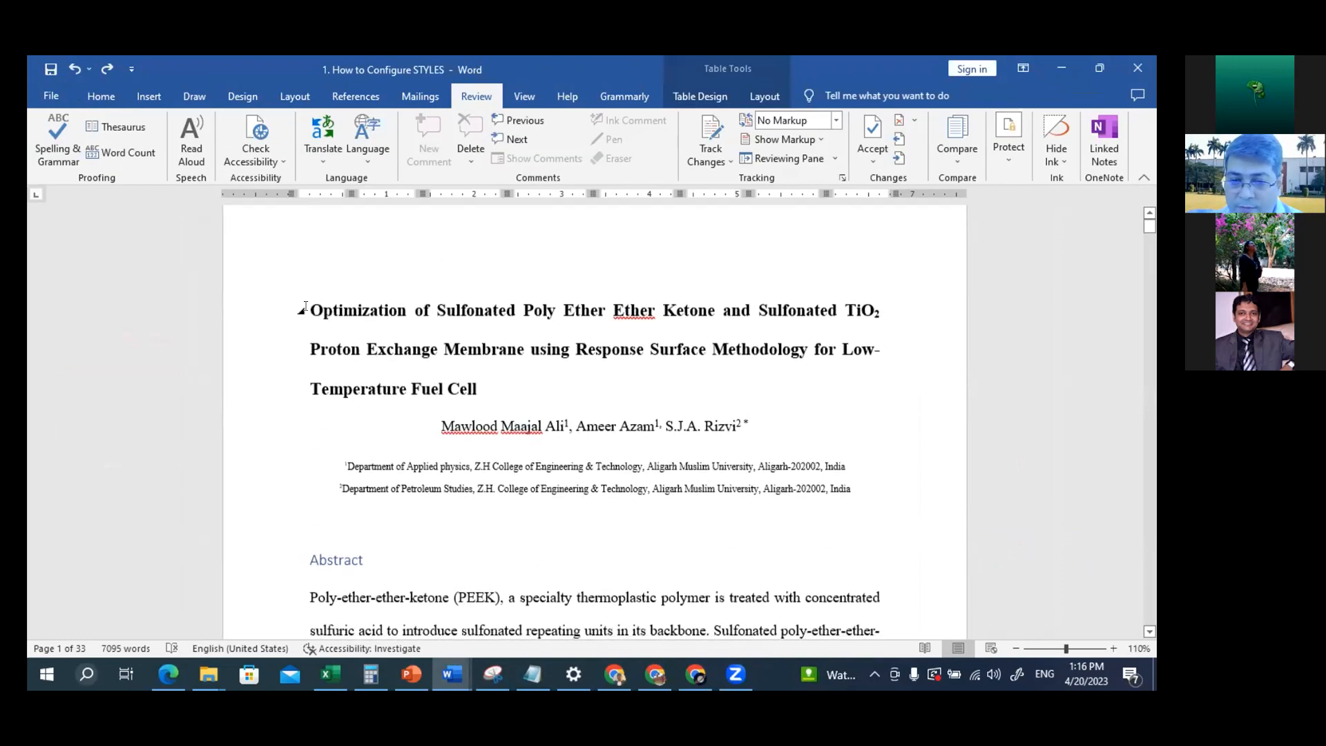
left_click_drag(305, 304, 854, 655)
left_click_drag(842, 446, 793, 356)
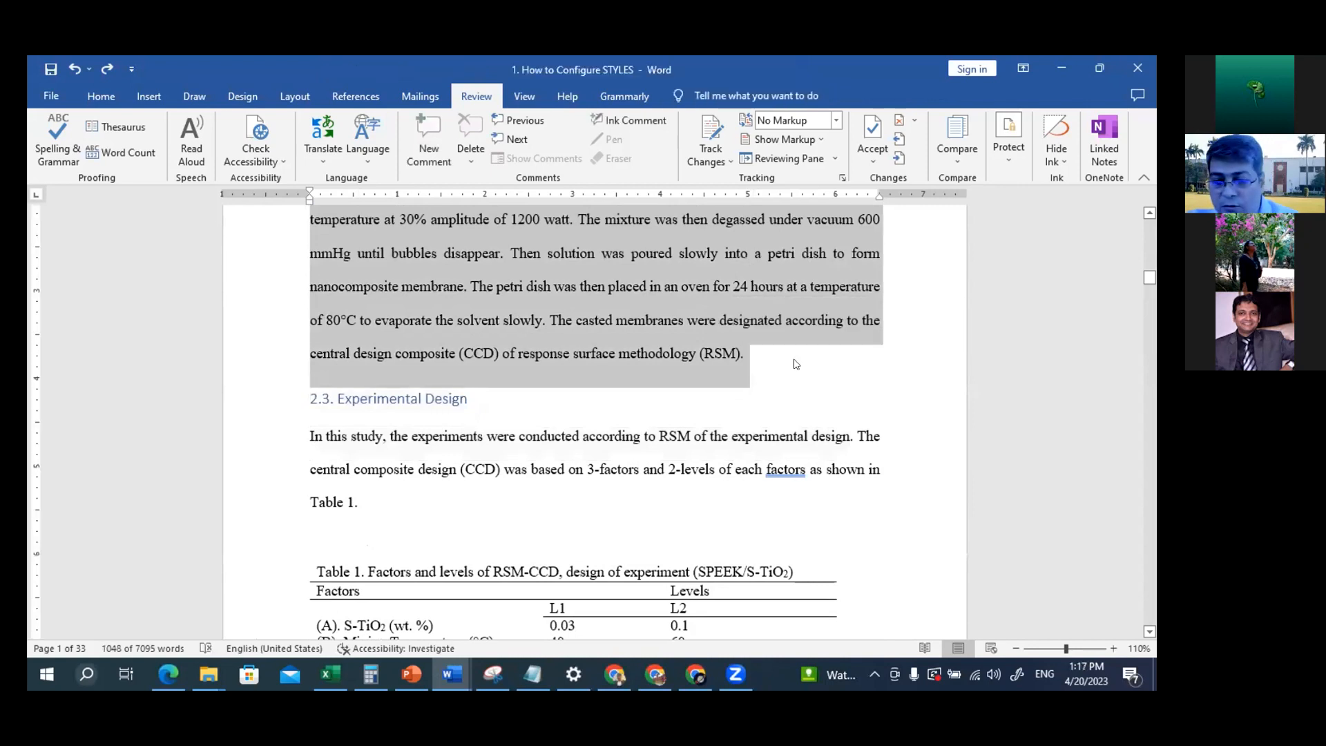
Paste the copied paper text into the blank Document3 as text only, without its source formatting
key("ctrl+n")
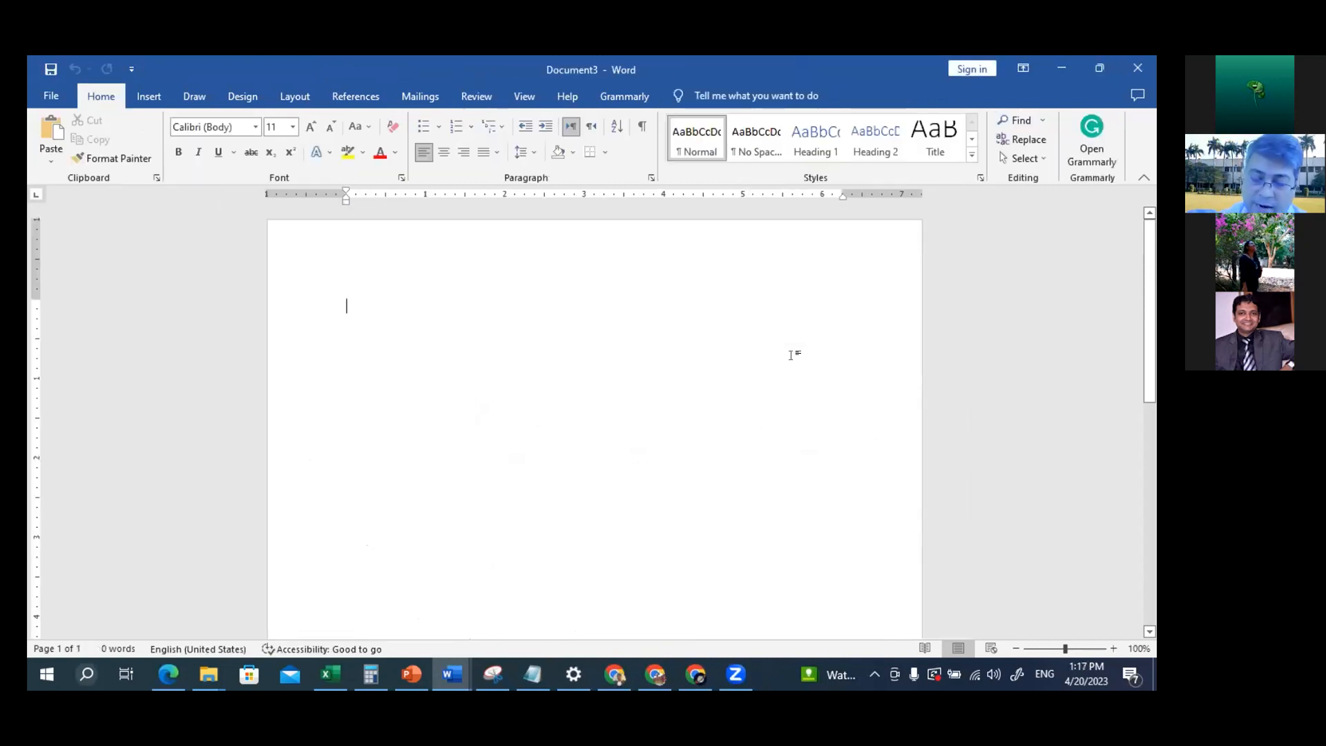
right_click(352, 297)
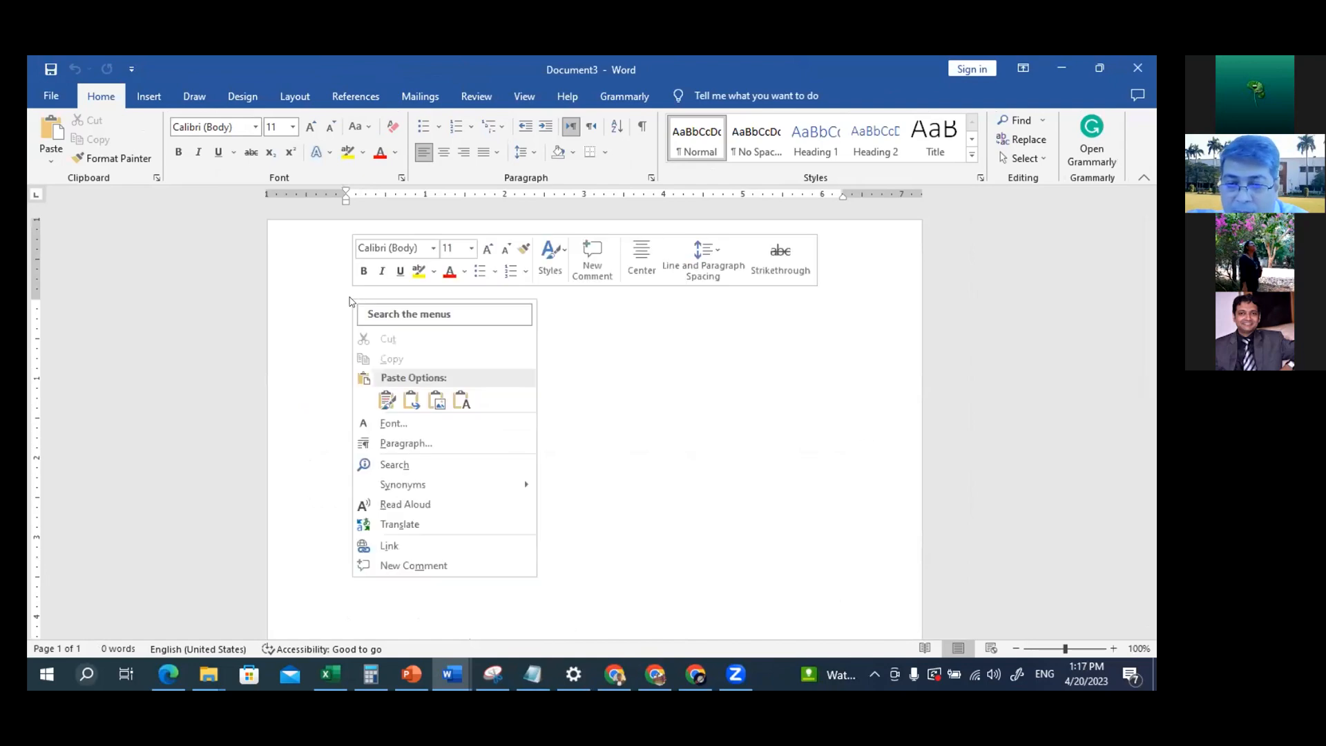
left_click(460, 402)
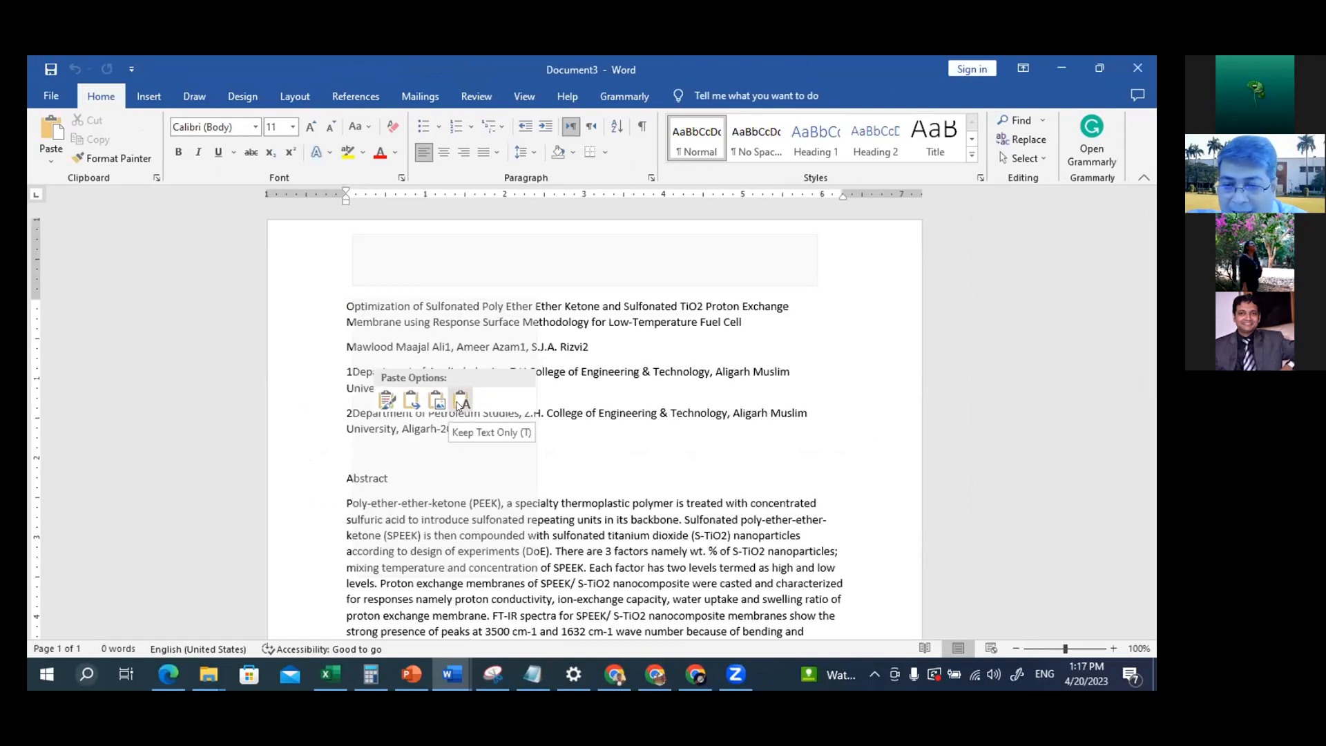
left_click(458, 406)
scroll(487, 383, "up", 10)
scroll(495, 379, "up", 10)
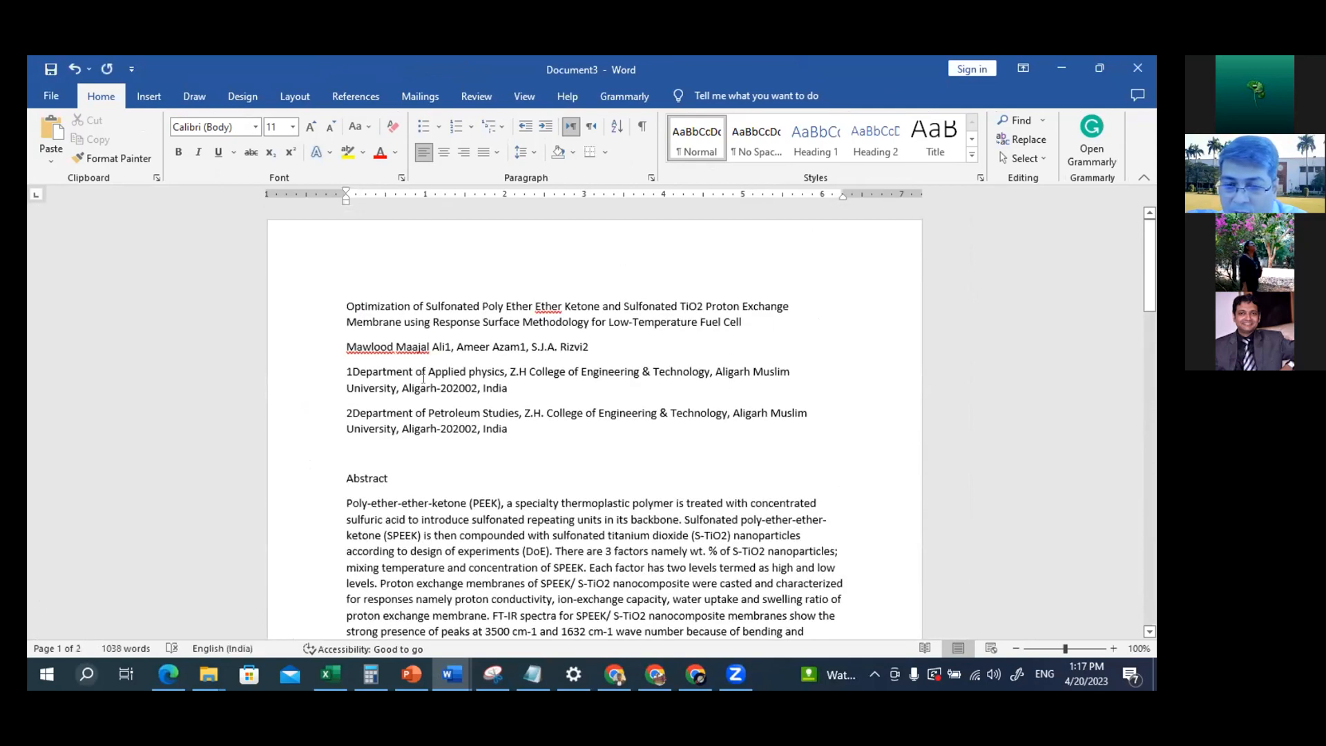
Examine the pasted title, Abstract and Introduction headings, and check the publisher's formatting requirements on the PowerPoint slide "How to Configure STYLES"
left_click(417, 313)
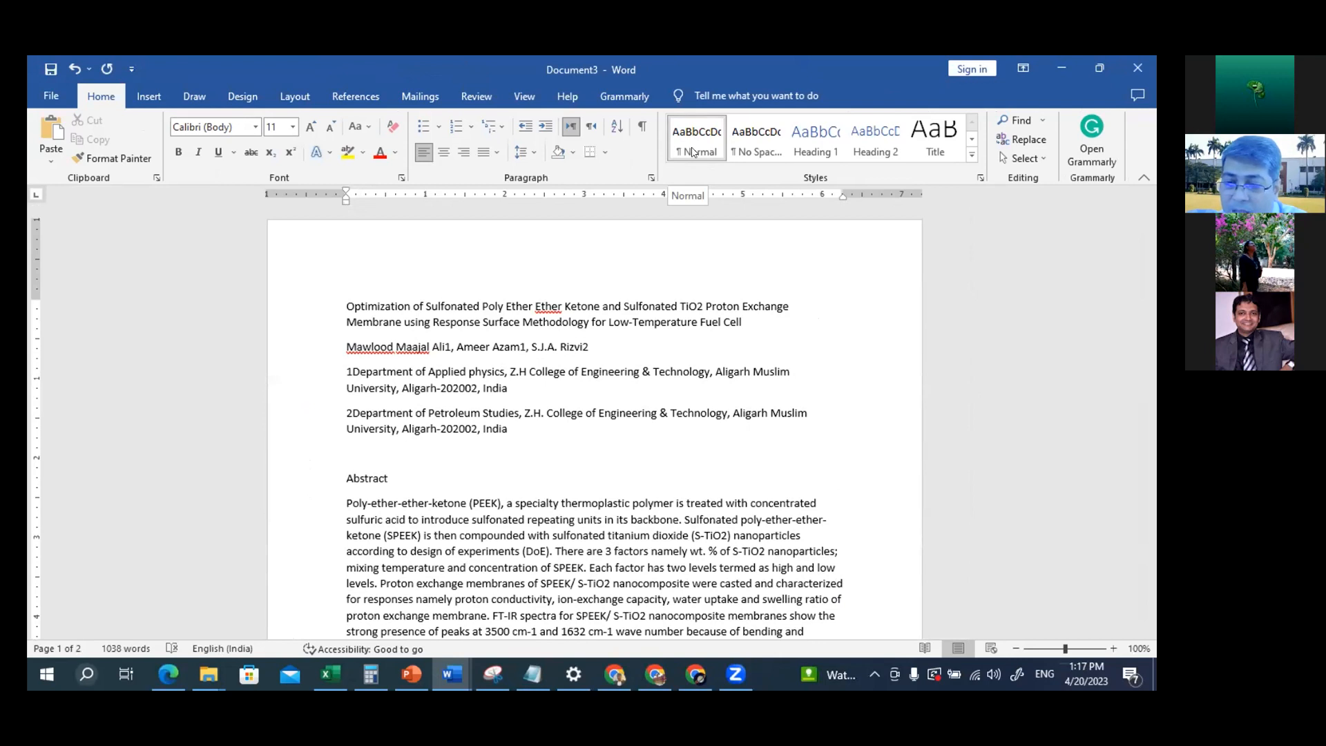
left_click_drag(339, 302, 748, 321)
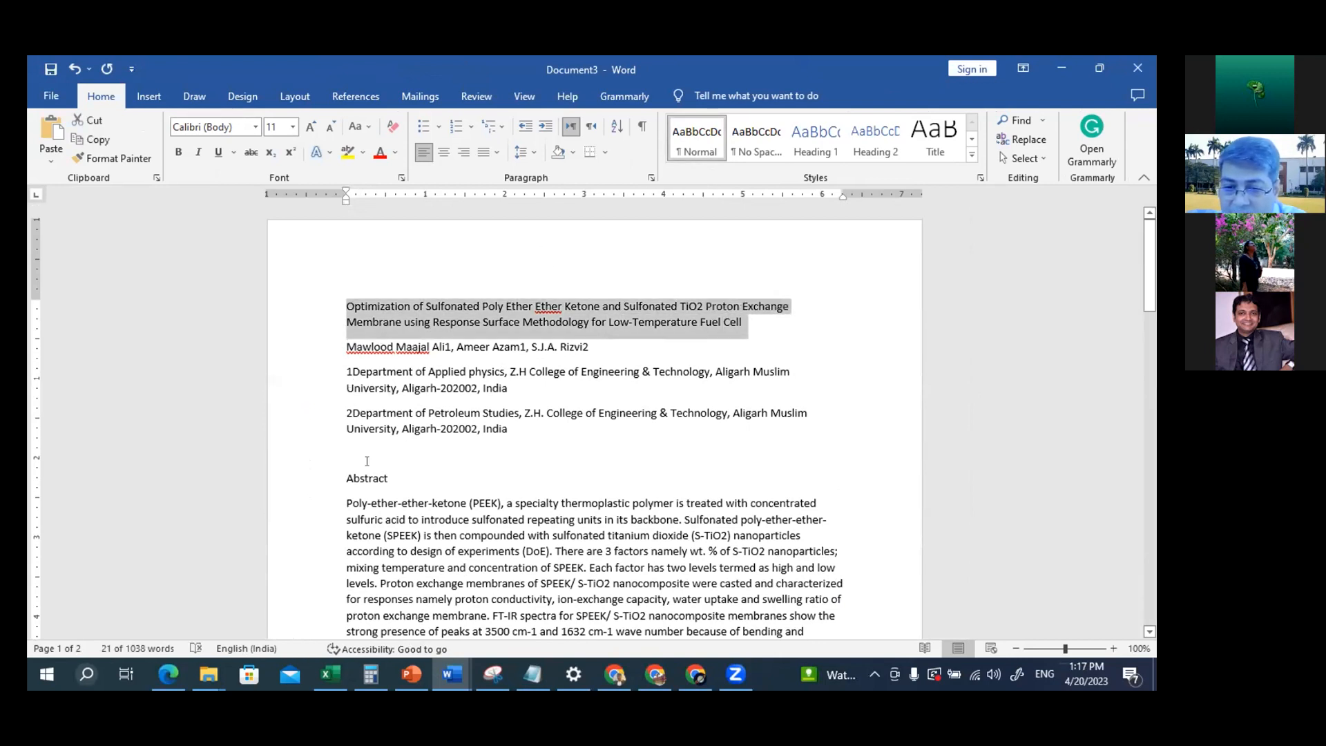
left_click_drag(340, 477, 388, 480)
scroll(380, 477, "down", 1)
scroll(380, 476, "down", 10)
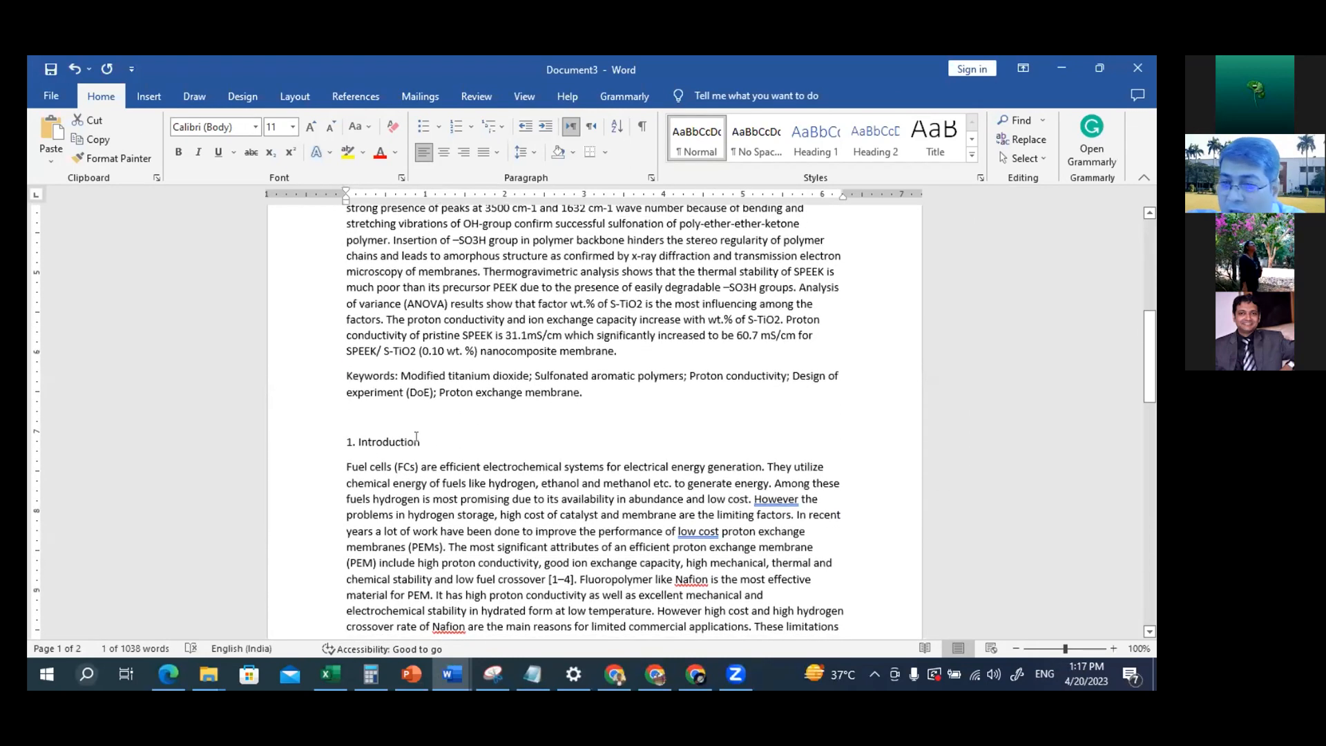
scroll(416, 437, "up", 9)
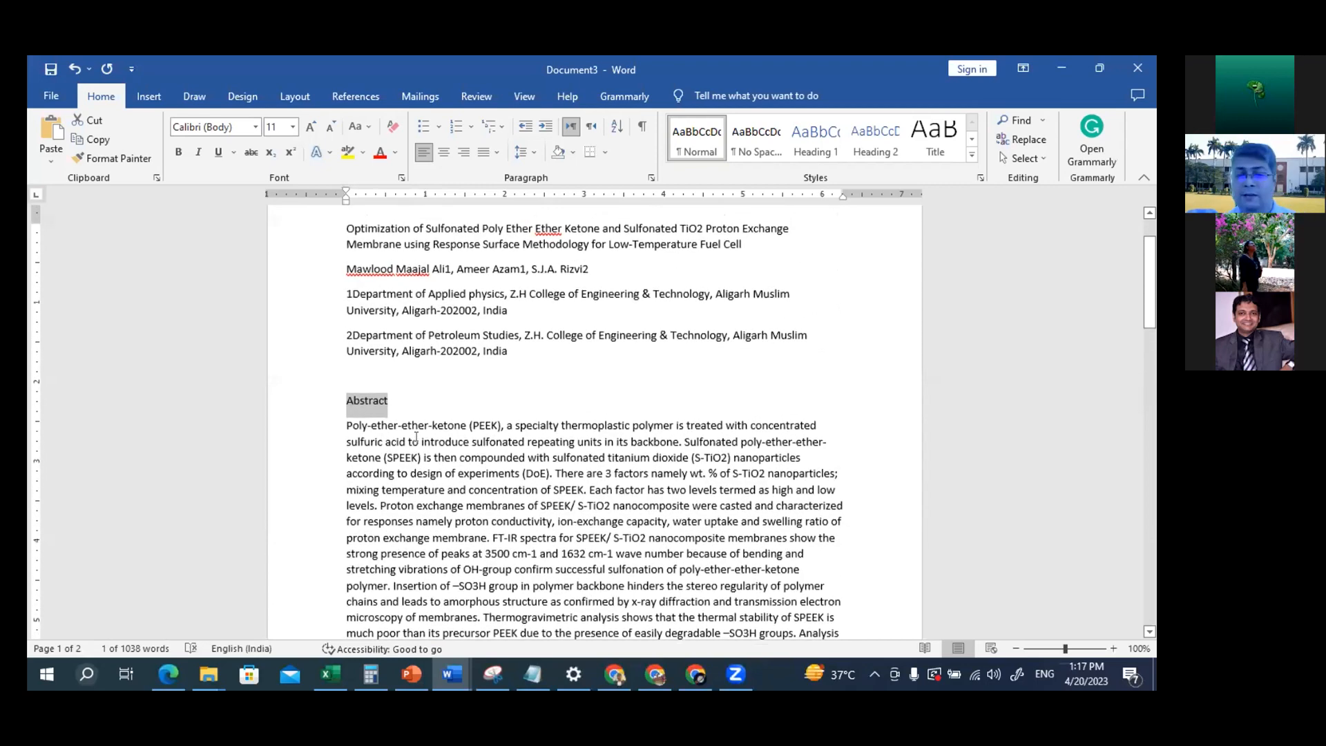
scroll(416, 436, "up", 2)
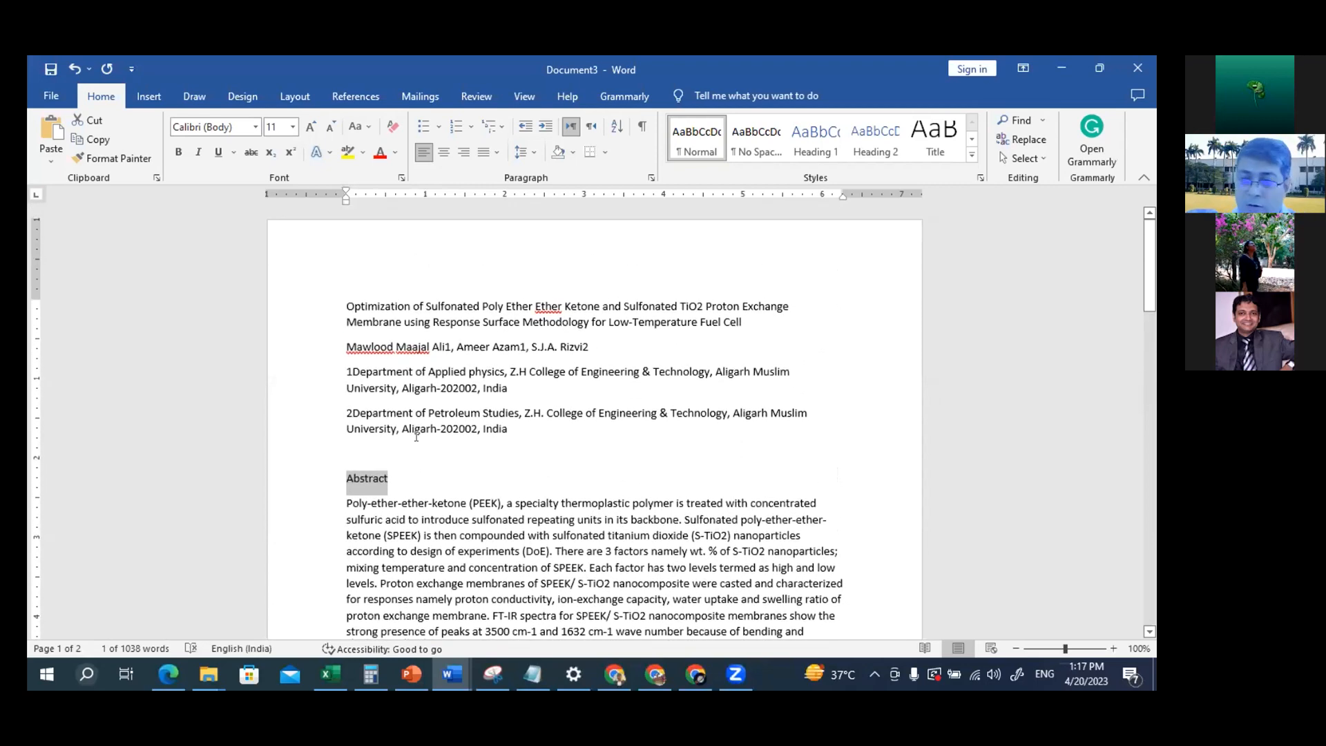
key("alt+Tab")
key("alt+Tab")
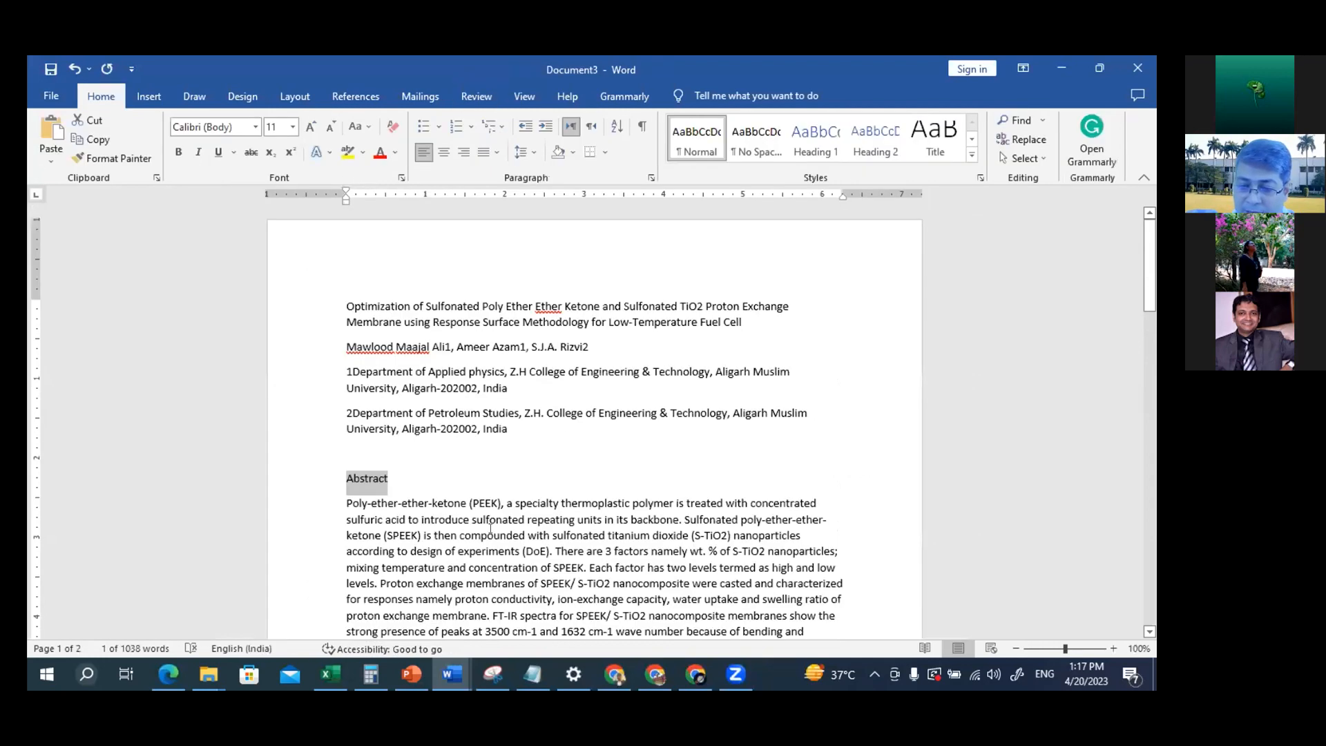
left_click(411, 674)
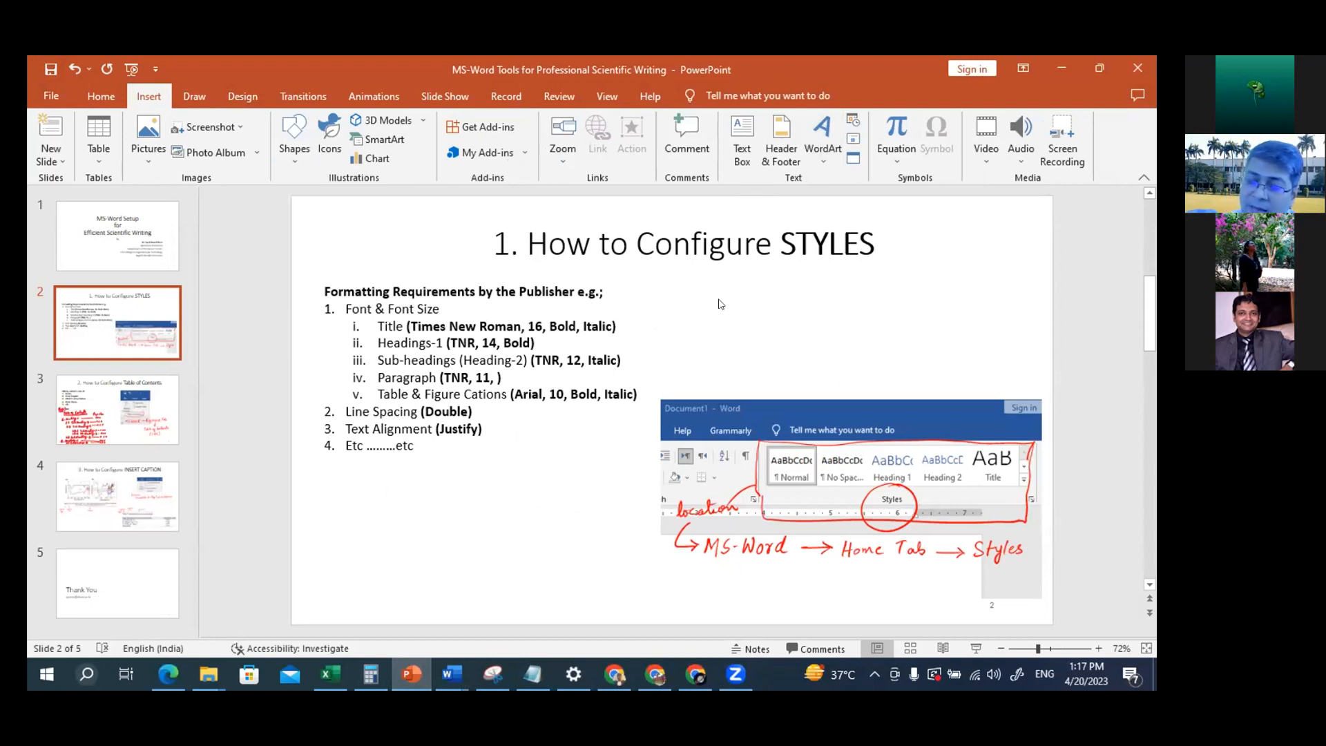
key("alt+Tab")
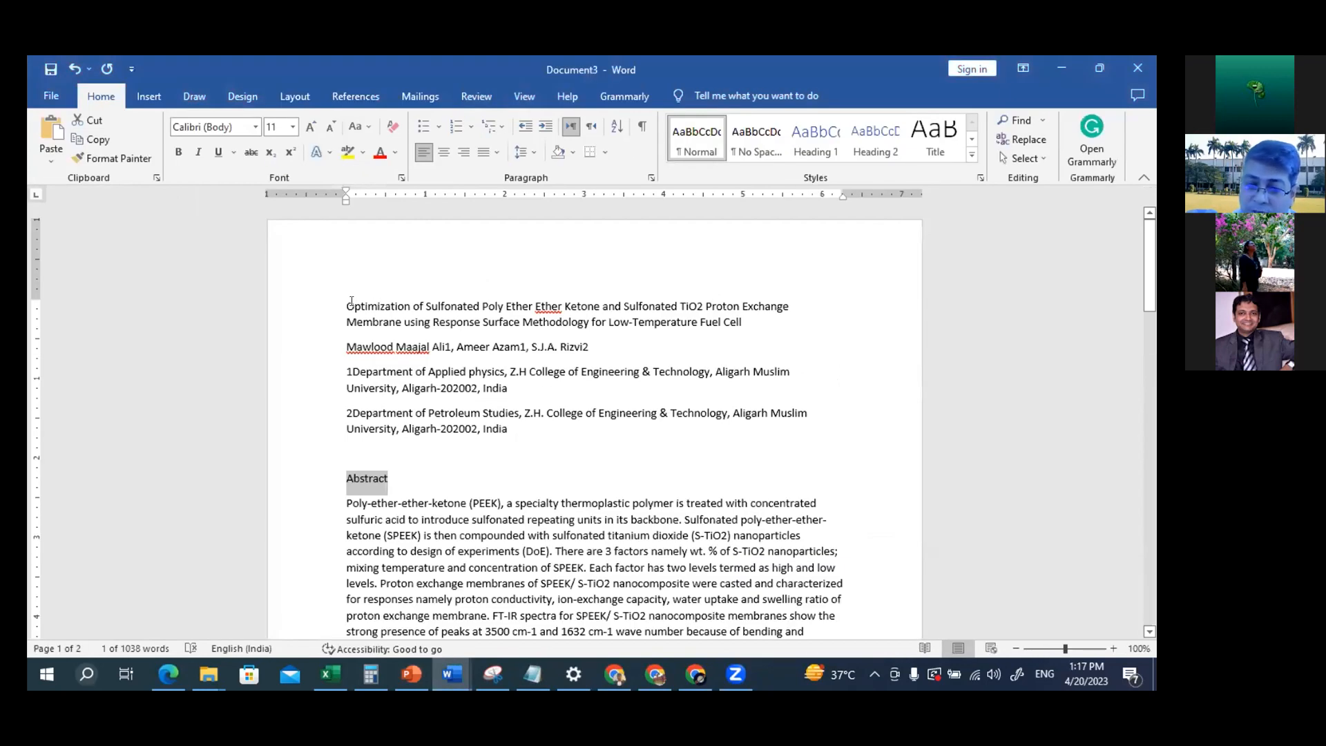
Modify the Title style to use Times New Roman, size 16, bold and italic
right_click(938, 146)
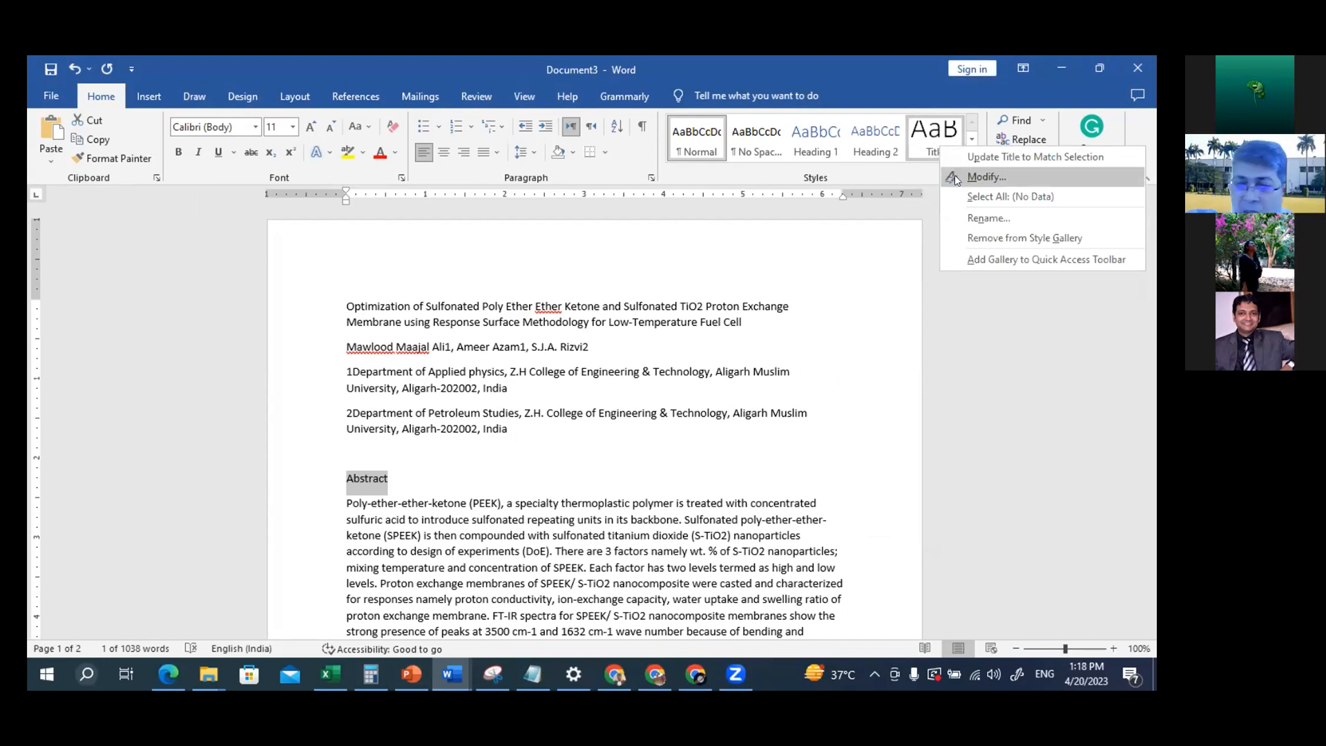
left_click(986, 177)
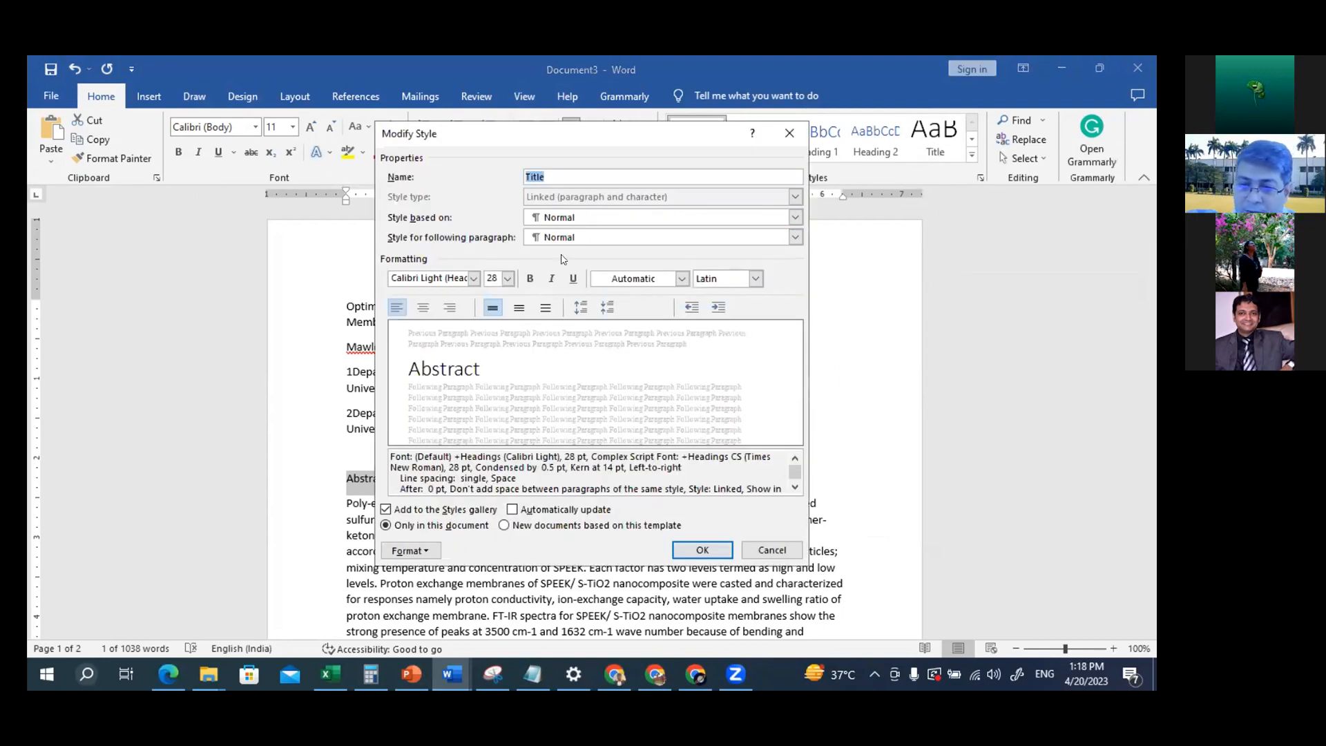
left_click(473, 278)
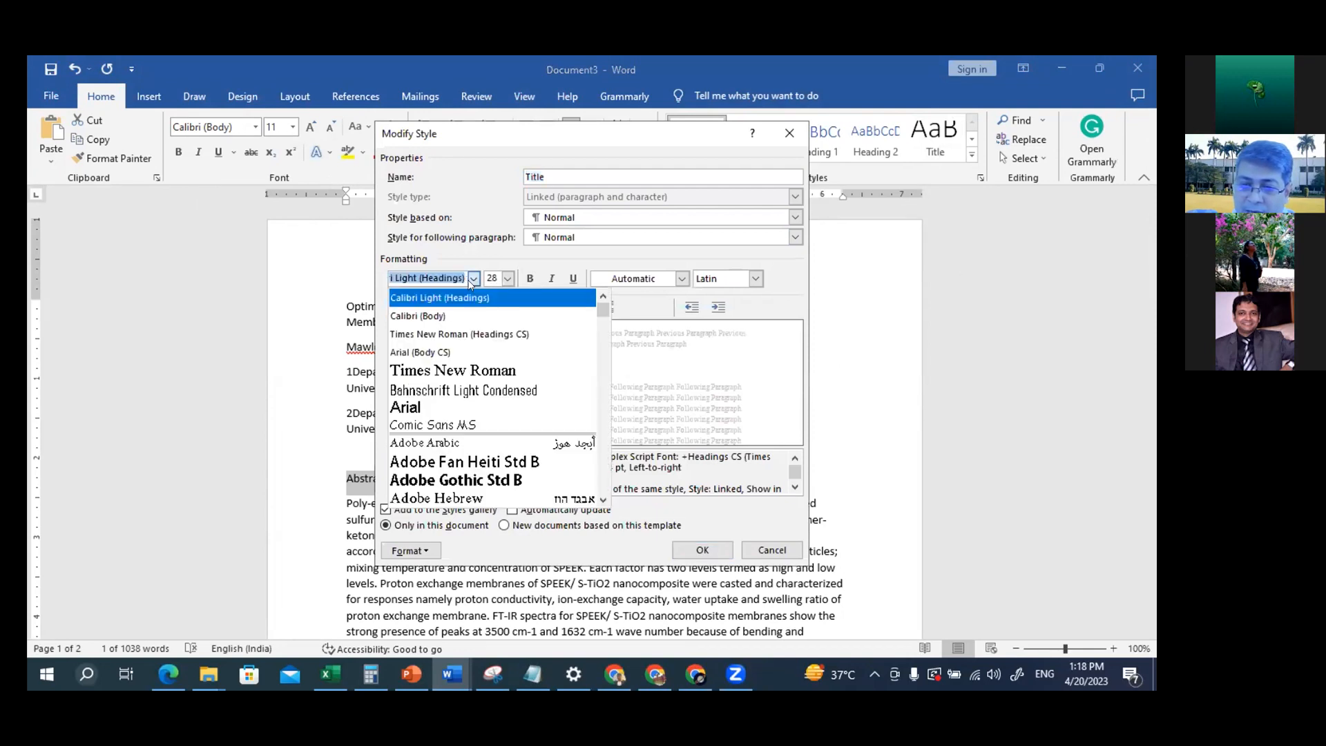
left_click(482, 373)
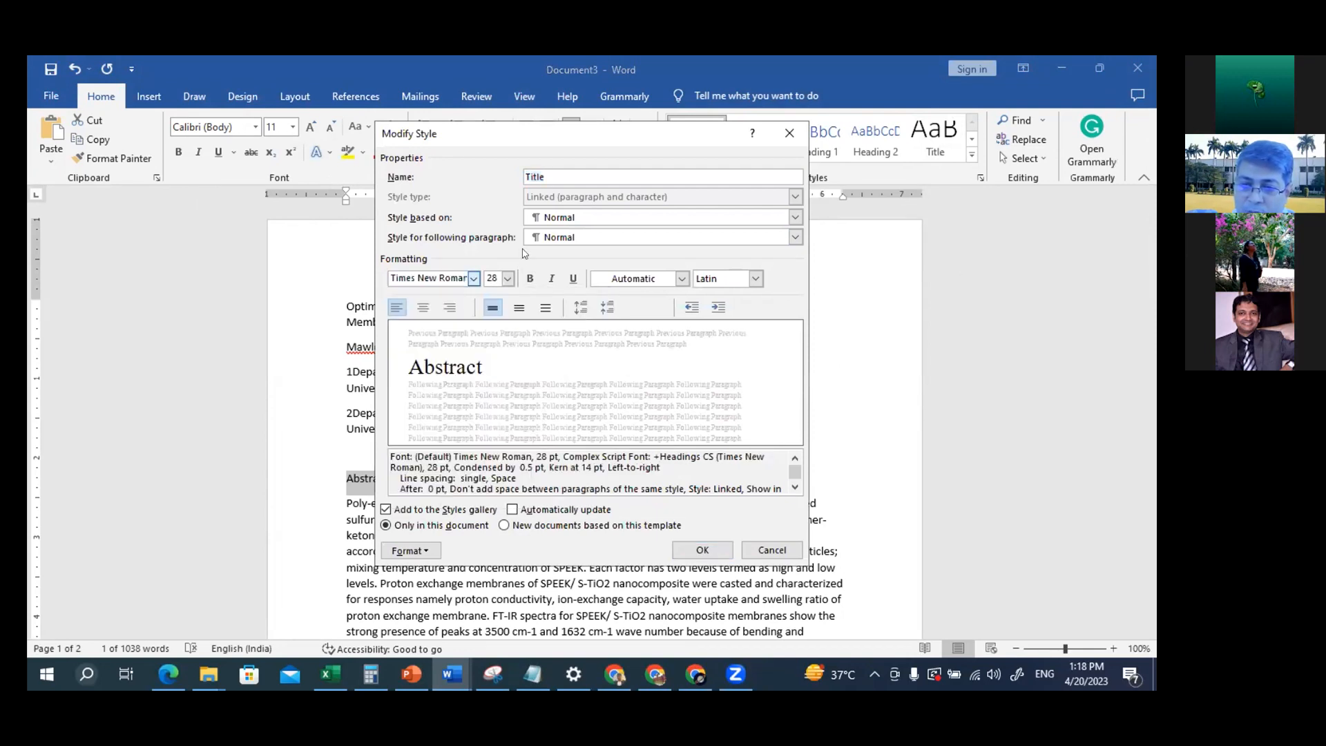
left_click(508, 277)
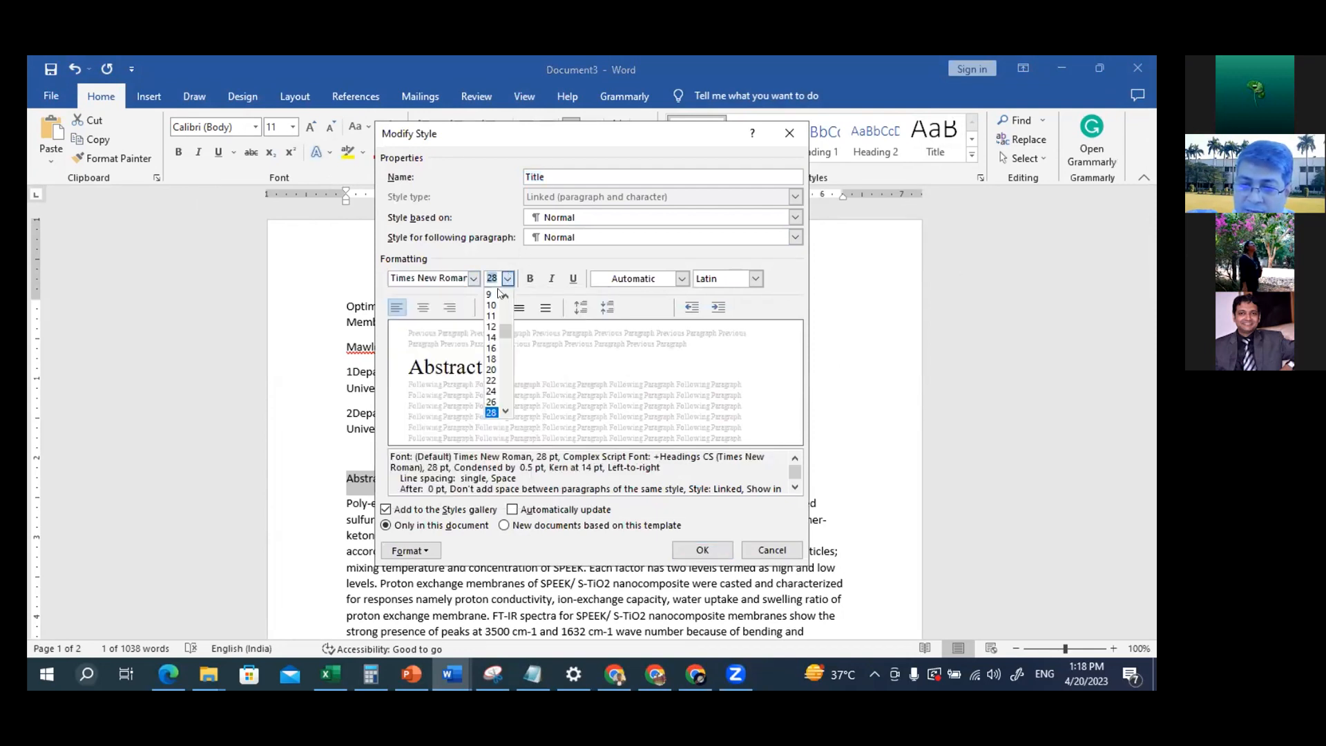
left_click(490, 347)
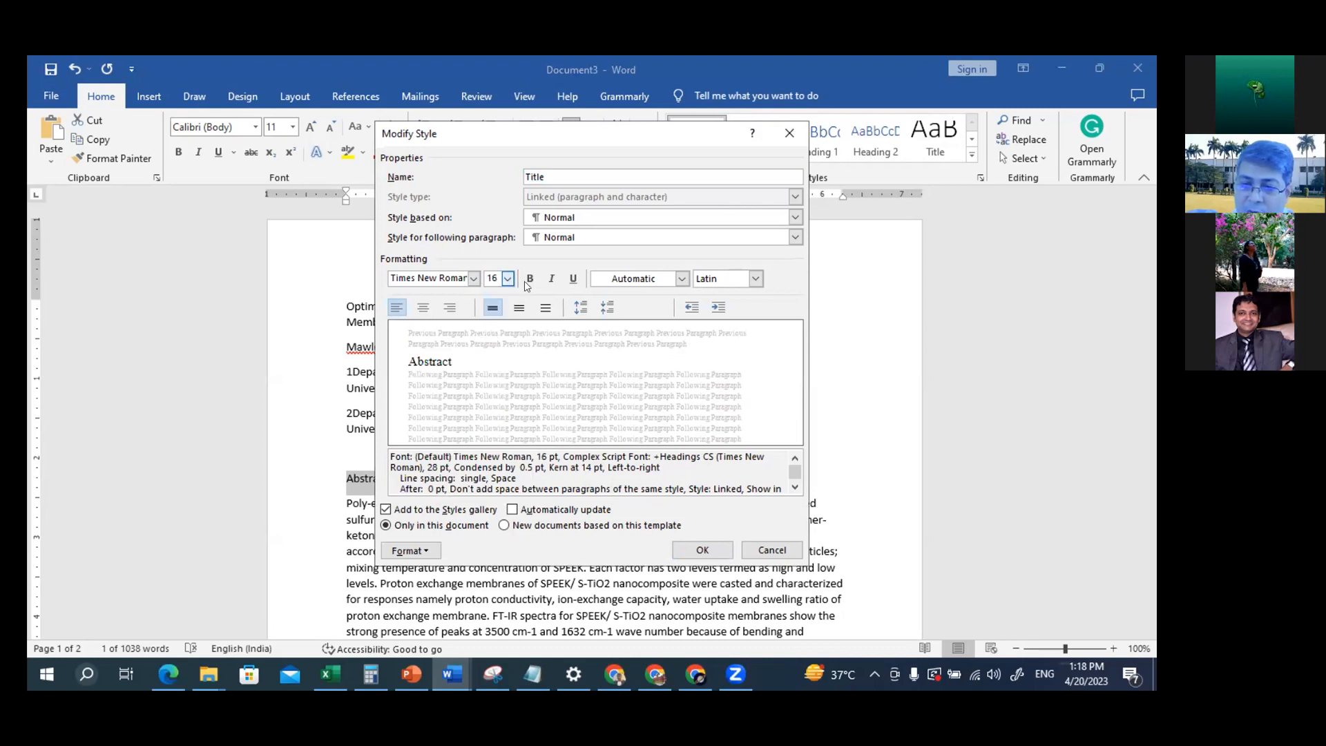
left_click(529, 279)
left_click(550, 280)
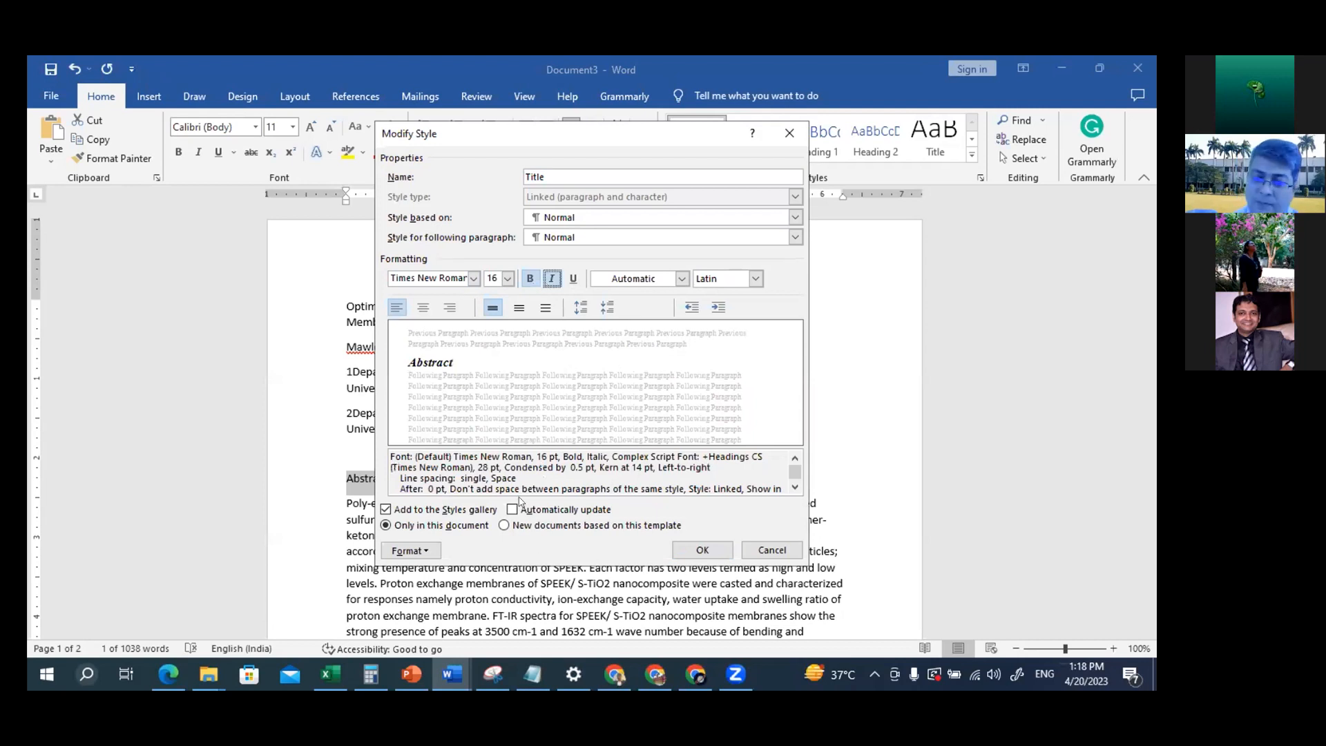
Set the Title style's paragraph alignment to Centered and save the style changes
left_click(413, 551)
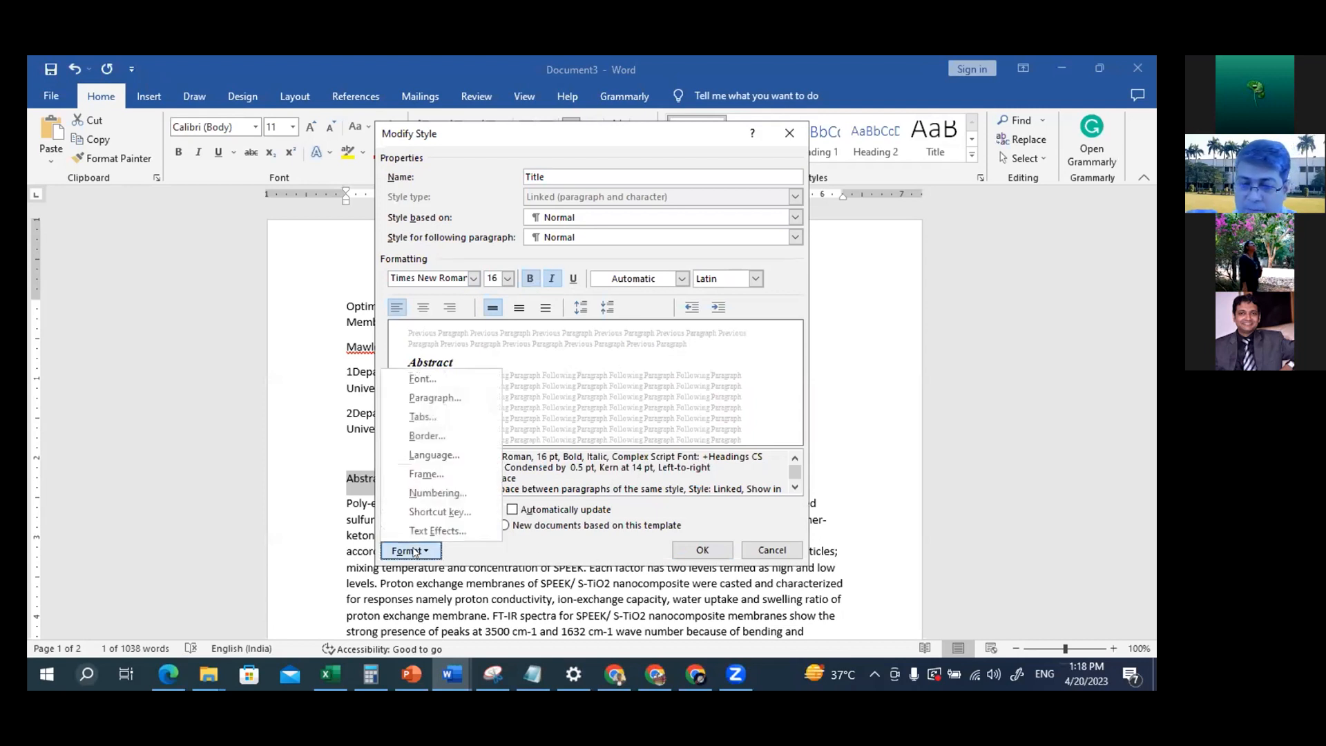
left_click(457, 399)
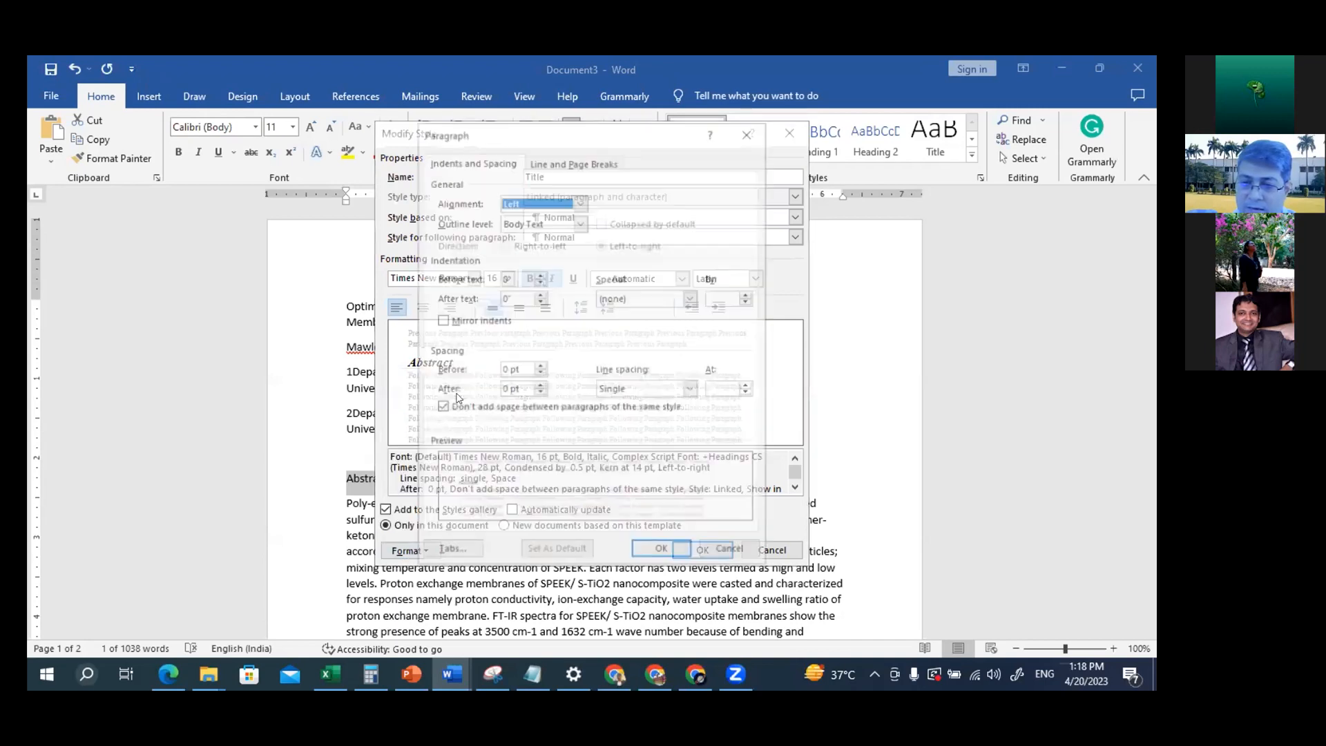
left_click(579, 201)
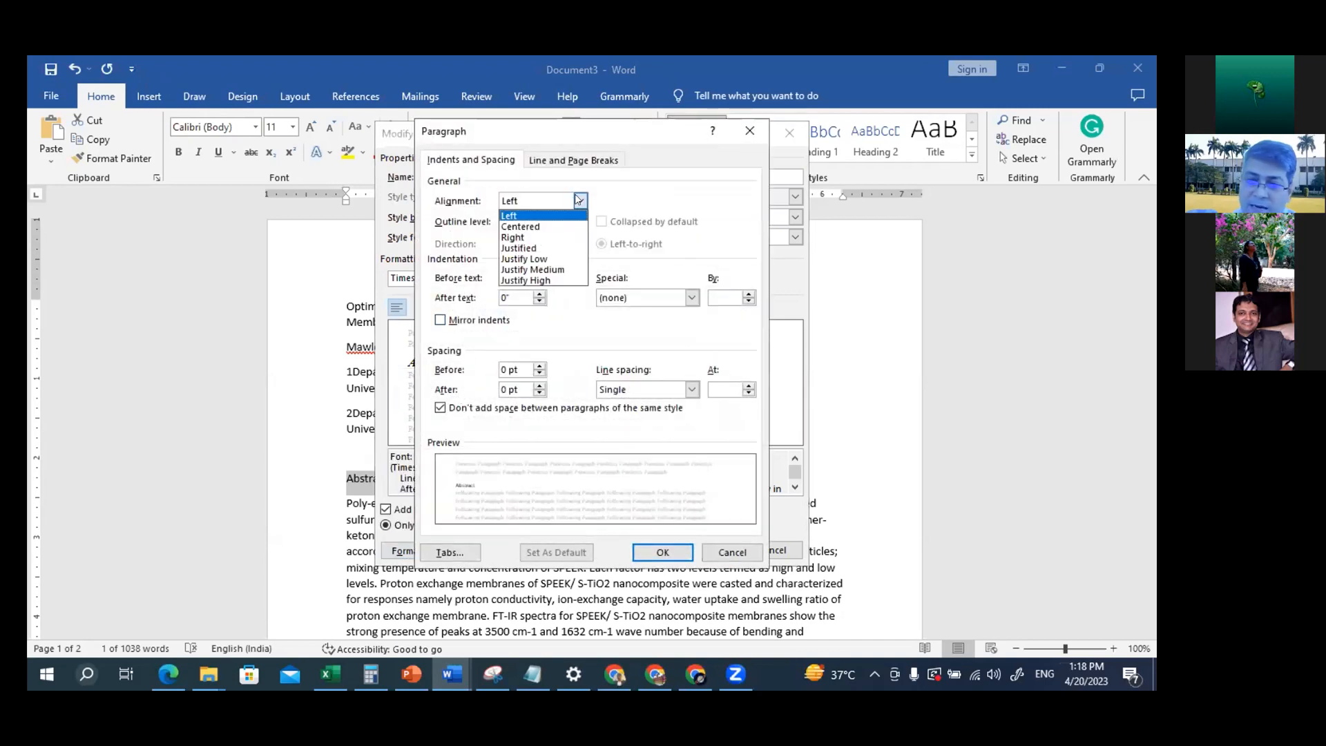
left_click(543, 227)
left_click(663, 552)
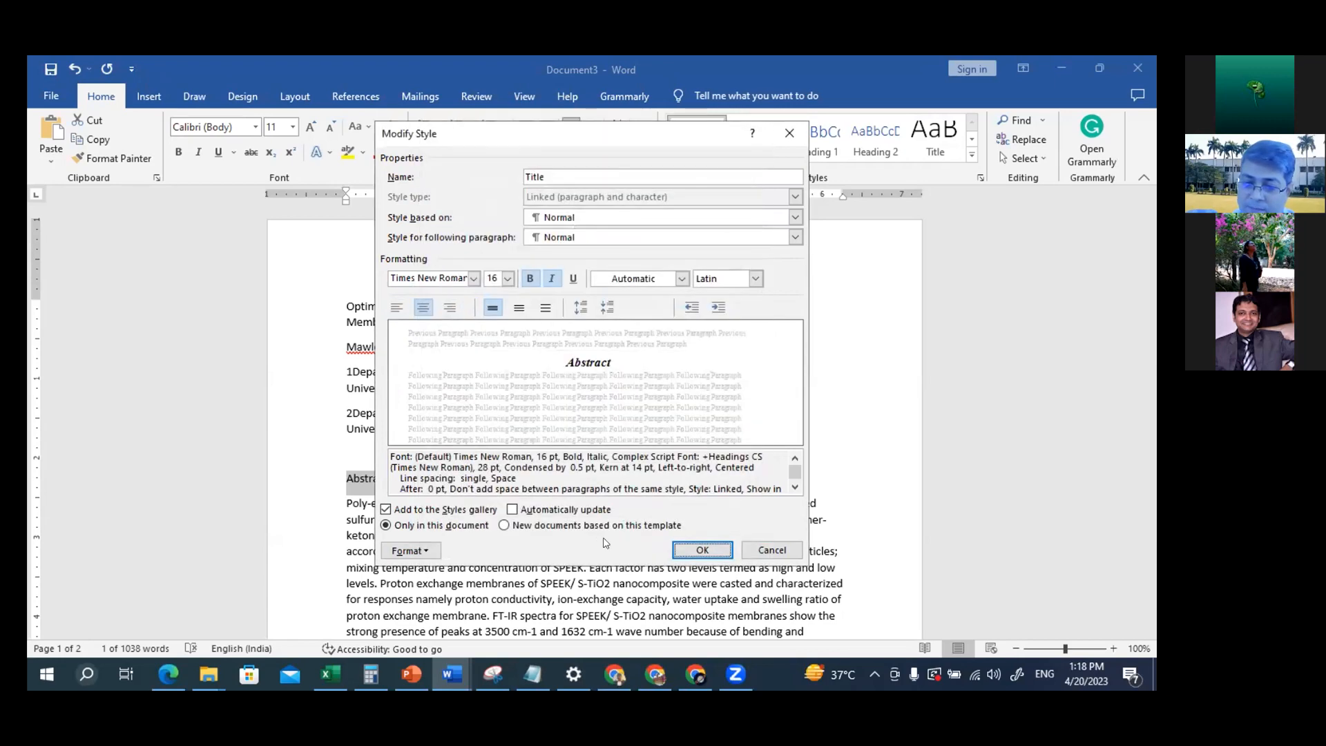
left_click(702, 550)
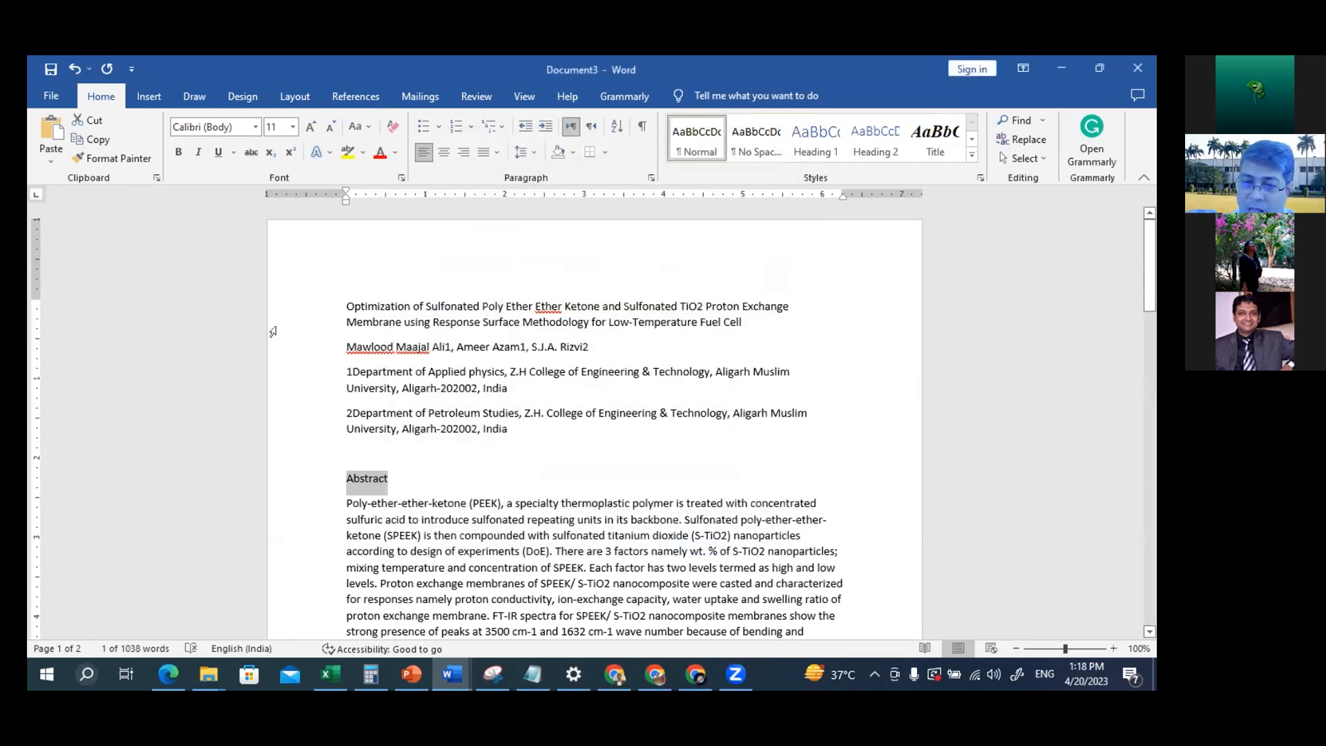
Apply the Title style to the paper's title and insert a blank line between it and the authors' line
left_click_drag(340, 302, 735, 329)
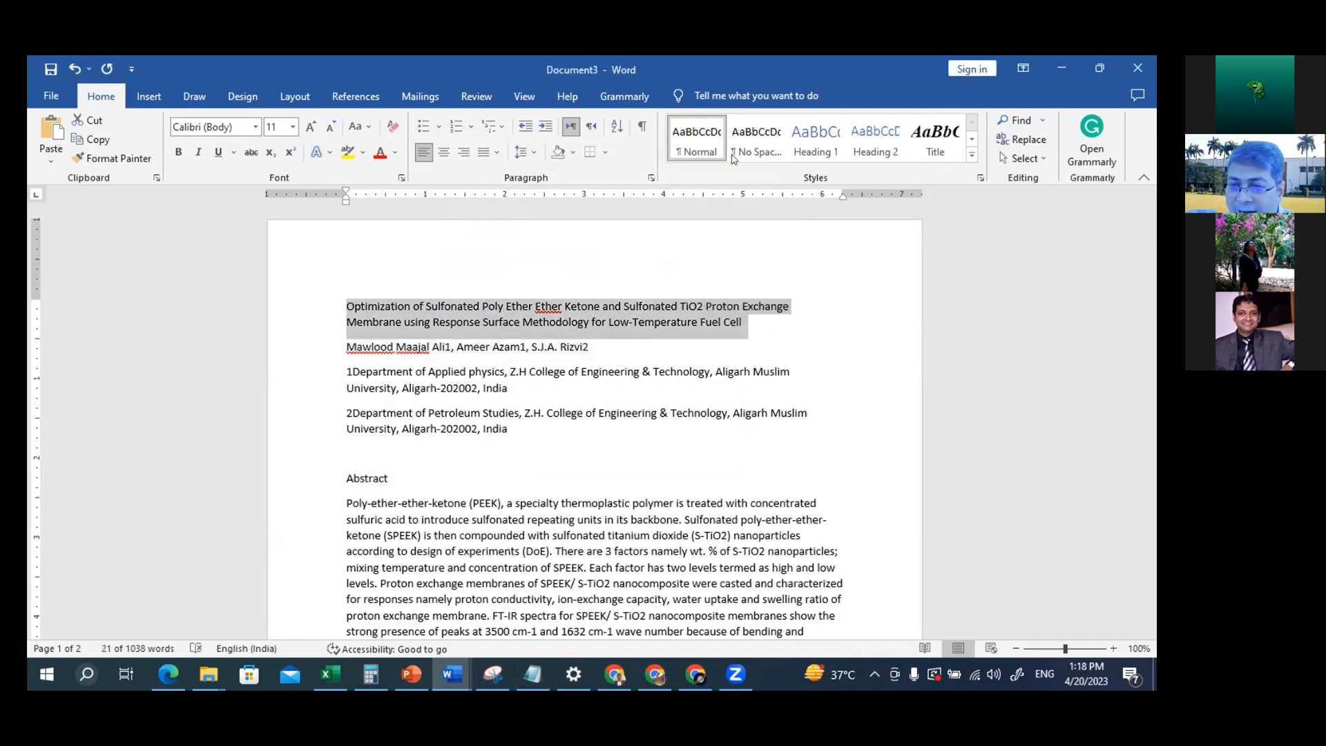
left_click(939, 135)
left_click(943, 132)
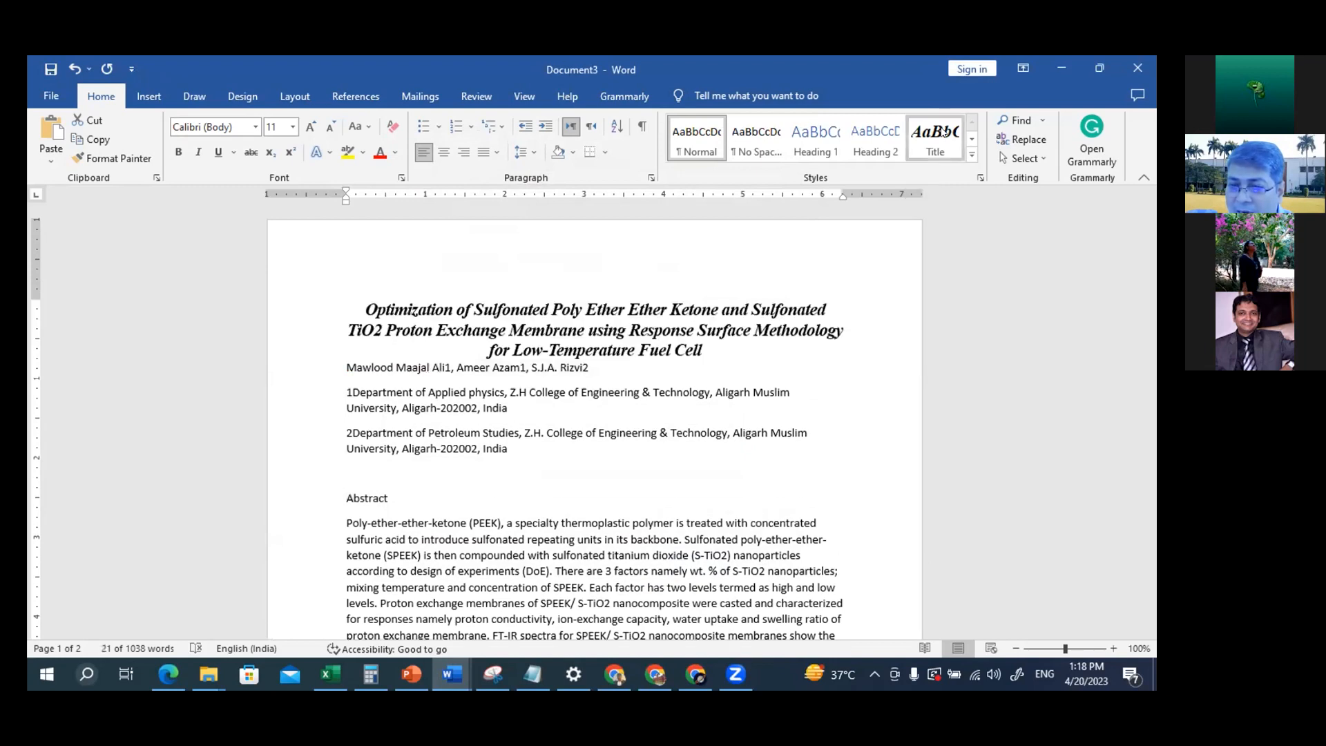
left_click(331, 359)
key("Return")
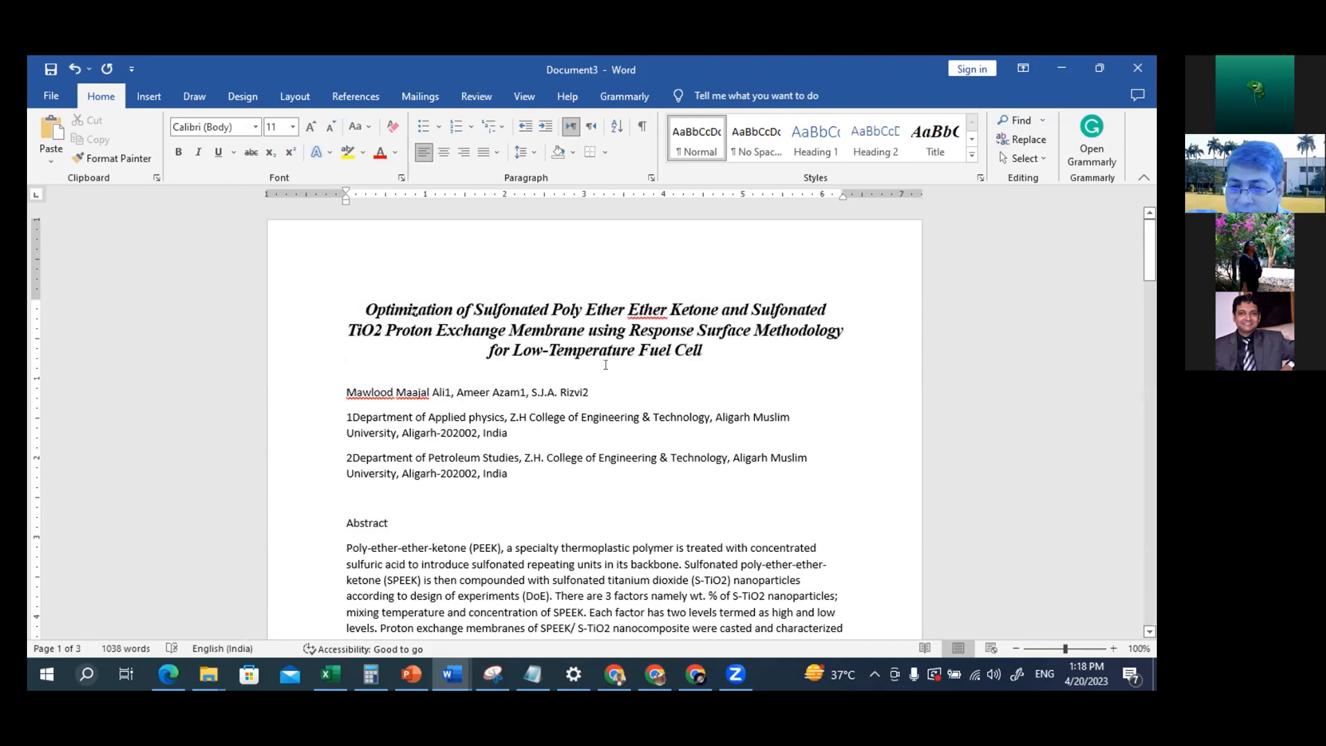
Select the Abstract heading and check the publisher's Headings-1 font requirements on the PowerPoint slide, returning to the Word document
left_click(642, 301)
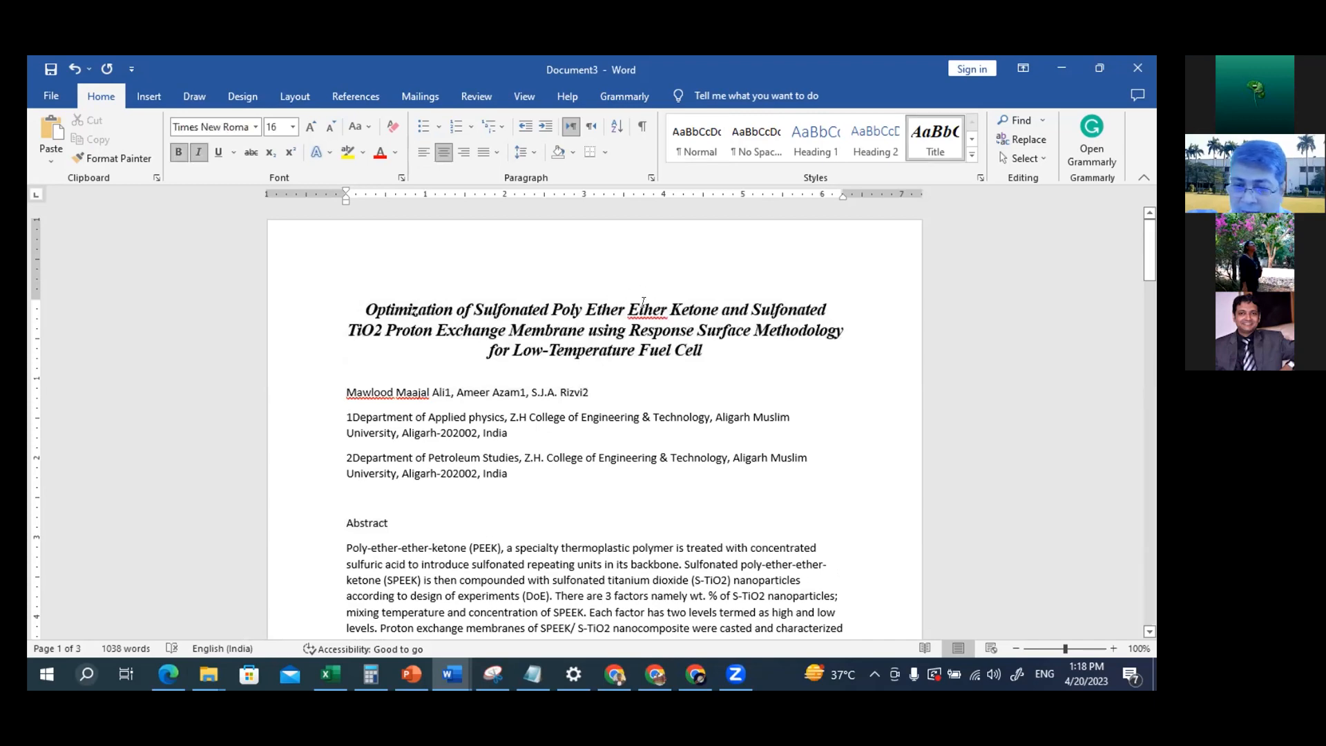
scroll(475, 517, "down", 2)
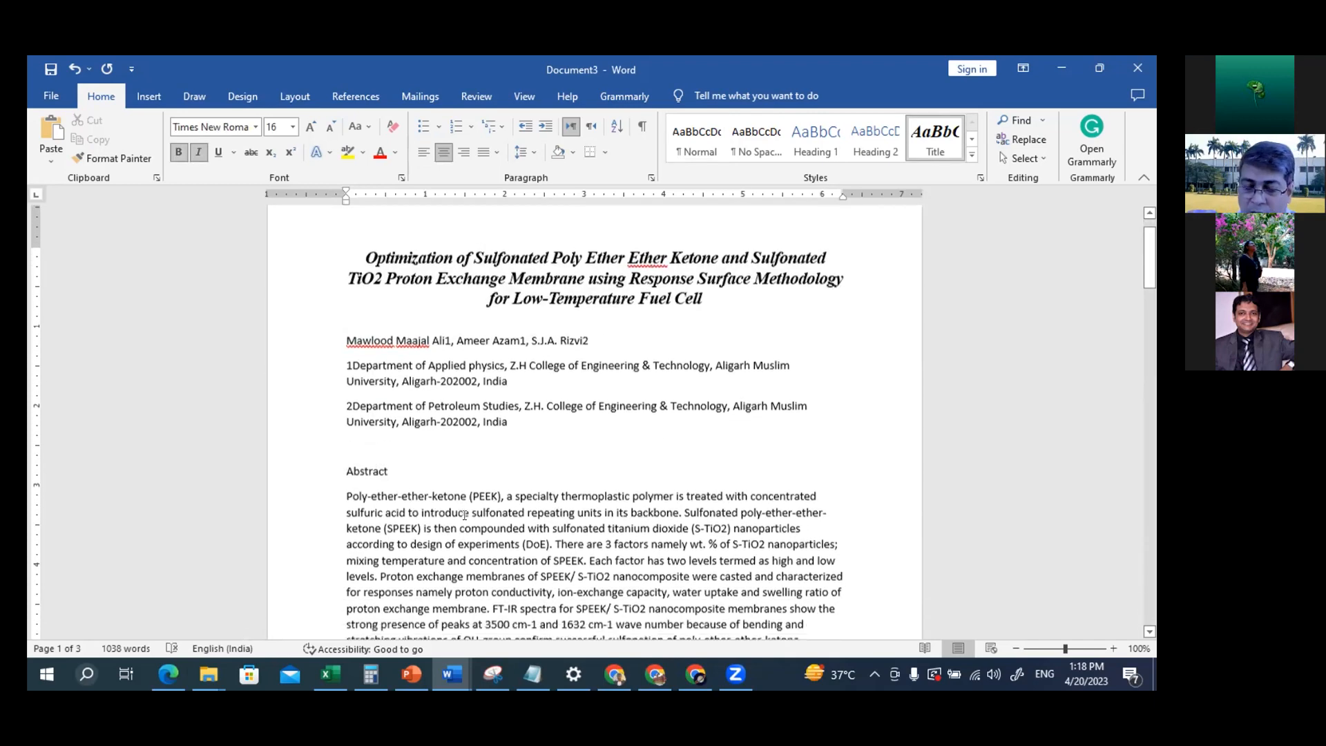
left_click_drag(384, 458, 347, 461)
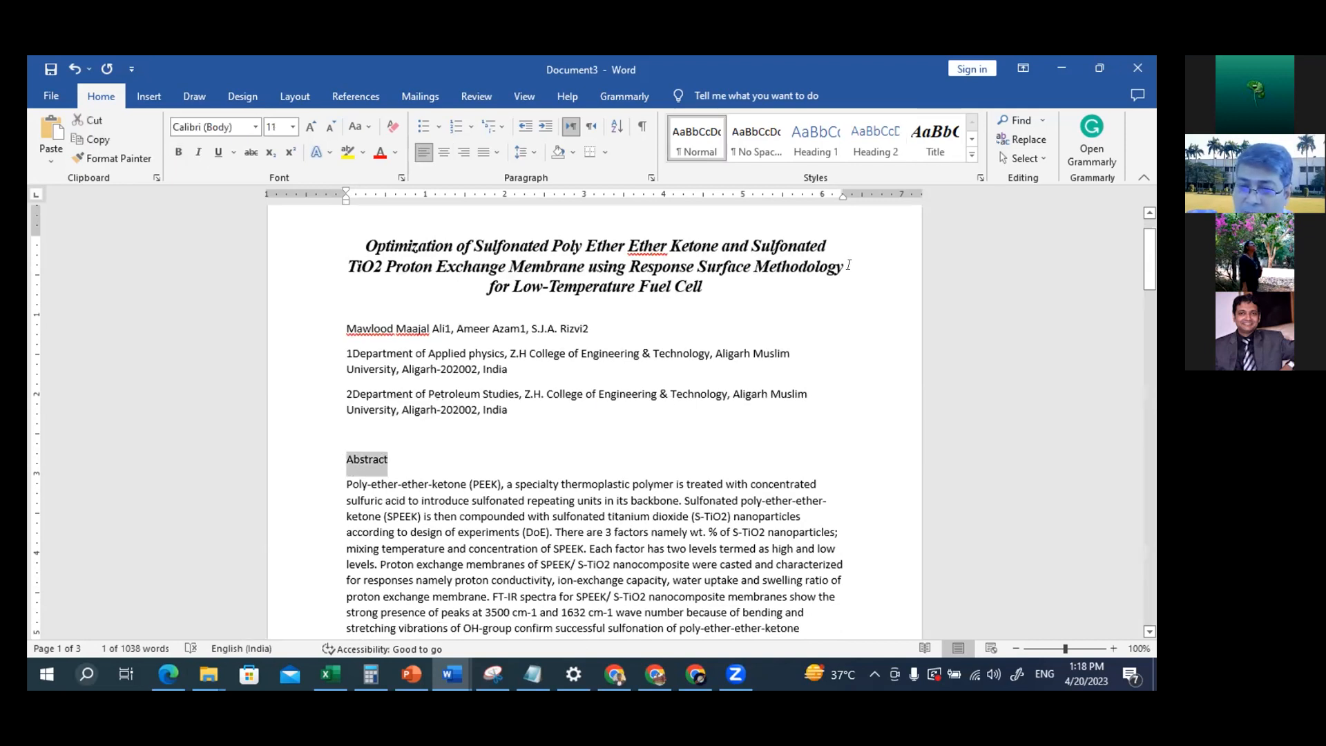
key("alt+Tab")
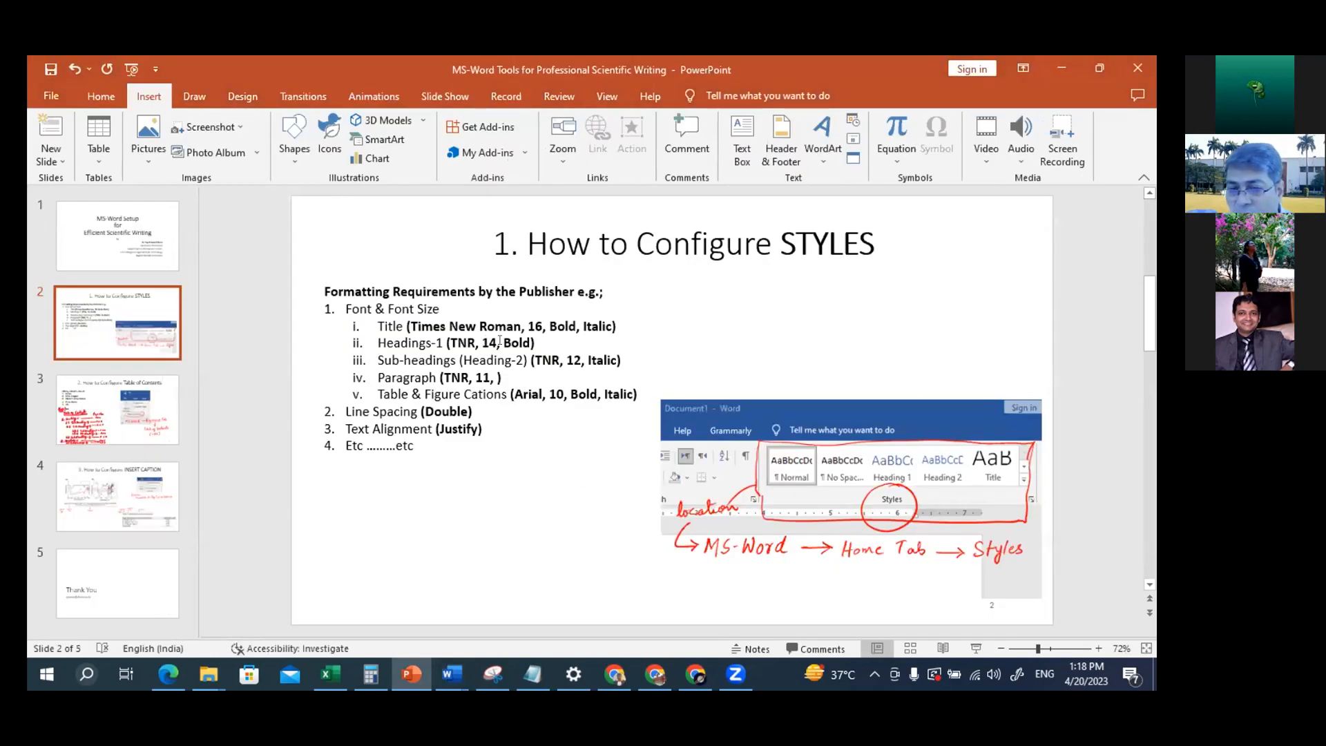
key("alt+Tab")
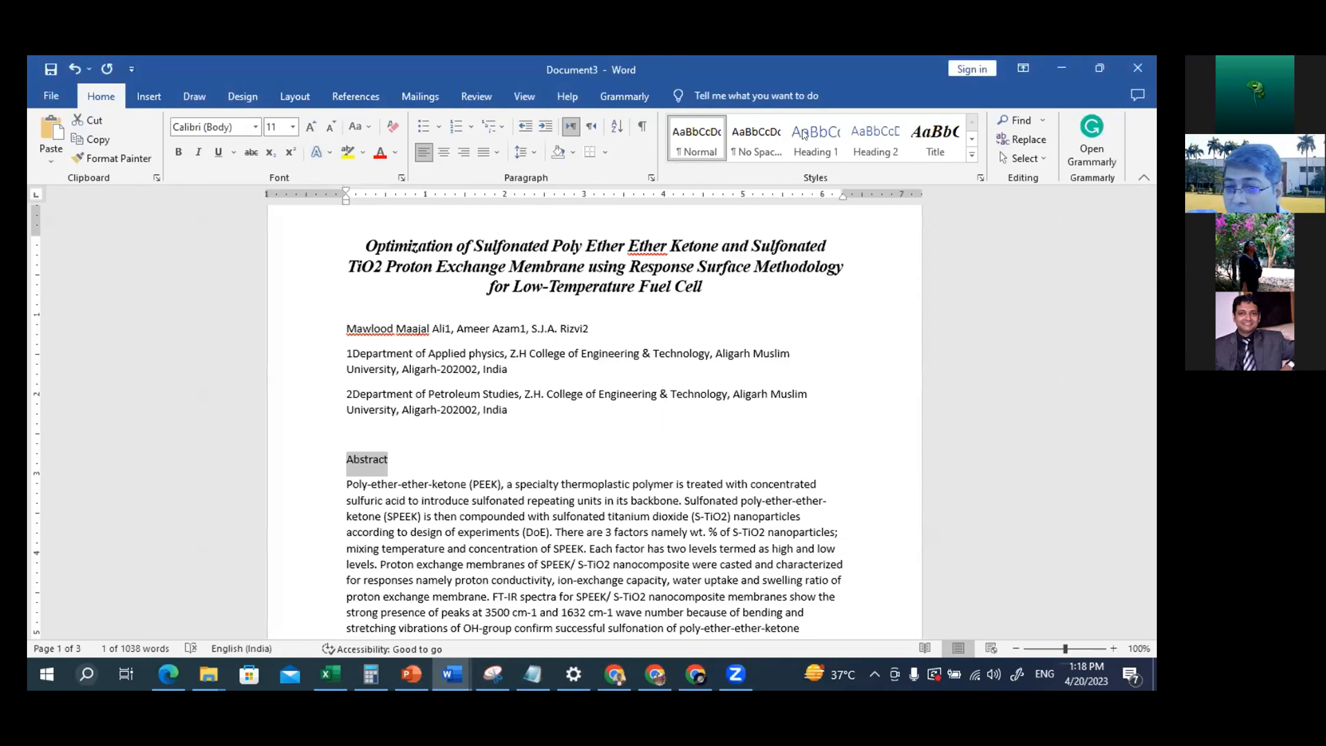
Modify the Heading 1 style to use Times New Roman, size 14 and bold
right_click(804, 151)
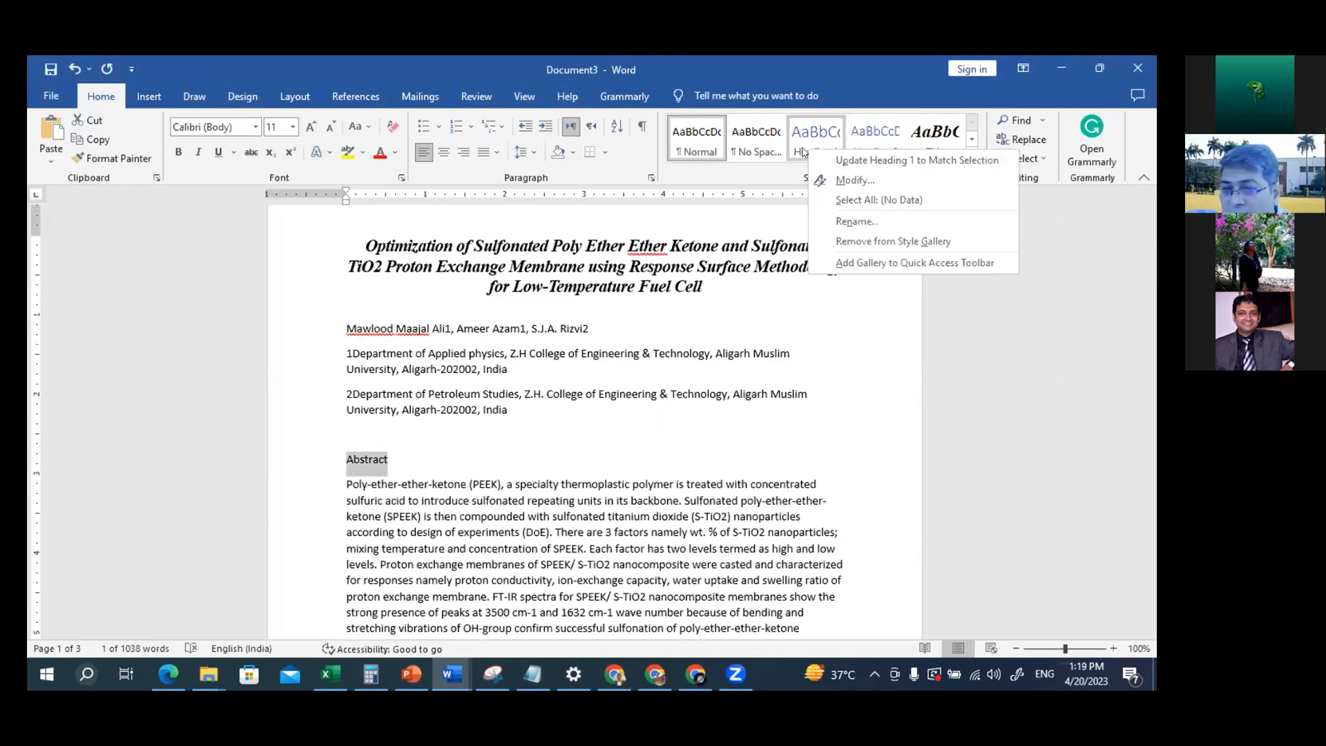
left_click(837, 181)
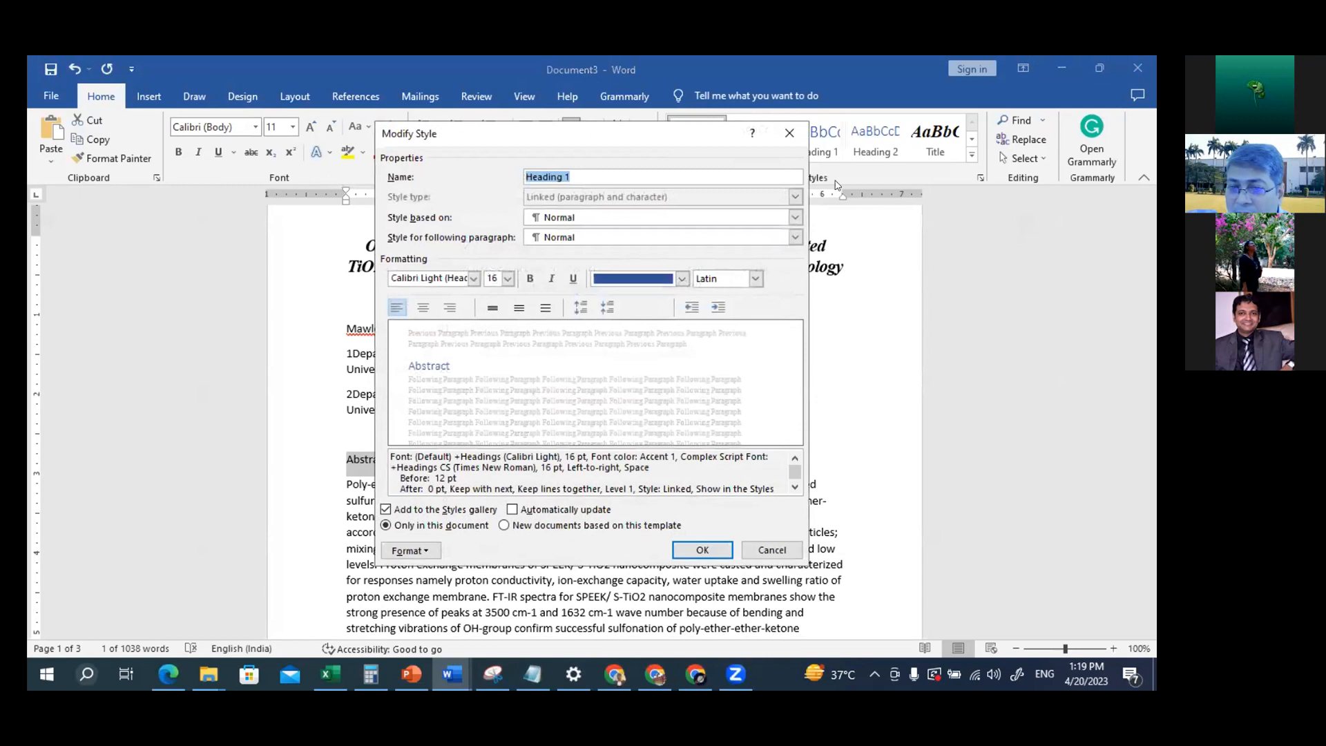
left_click(473, 278)
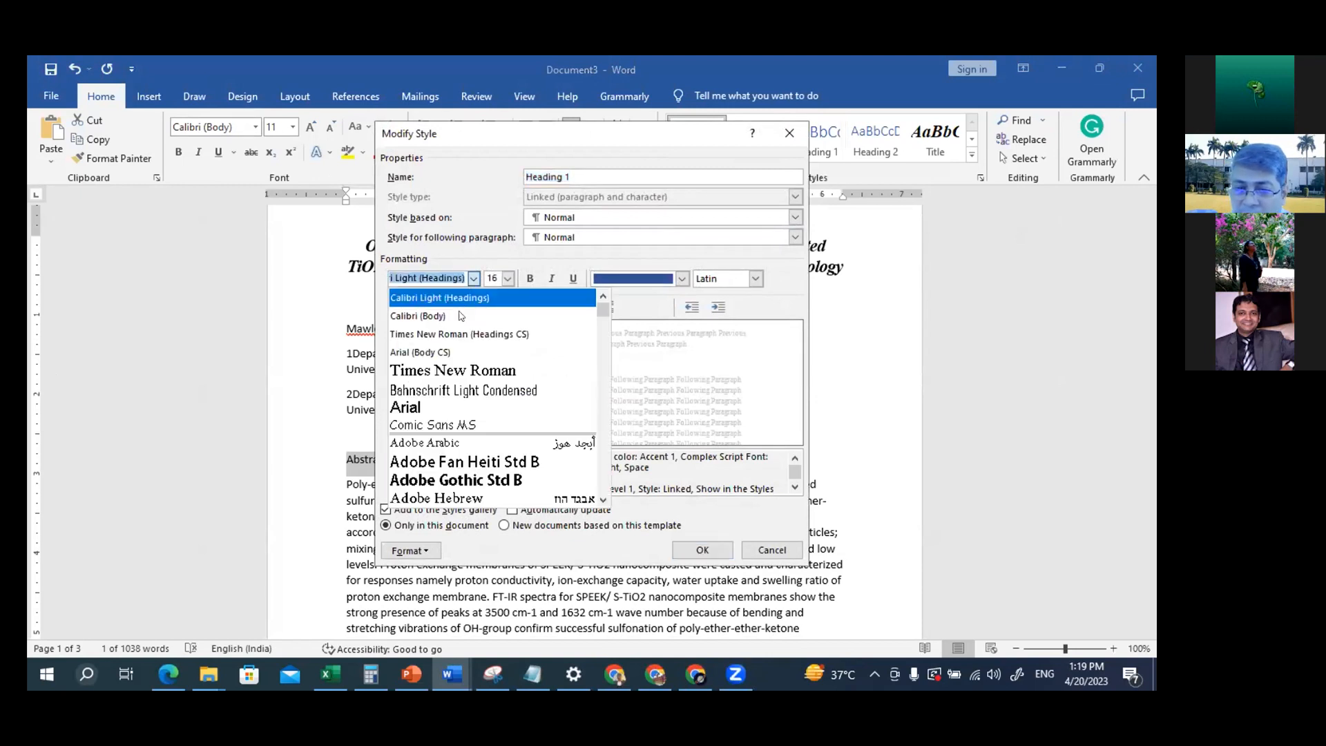
left_click(479, 370)
left_click(508, 278)
left_click(490, 349)
left_click(530, 278)
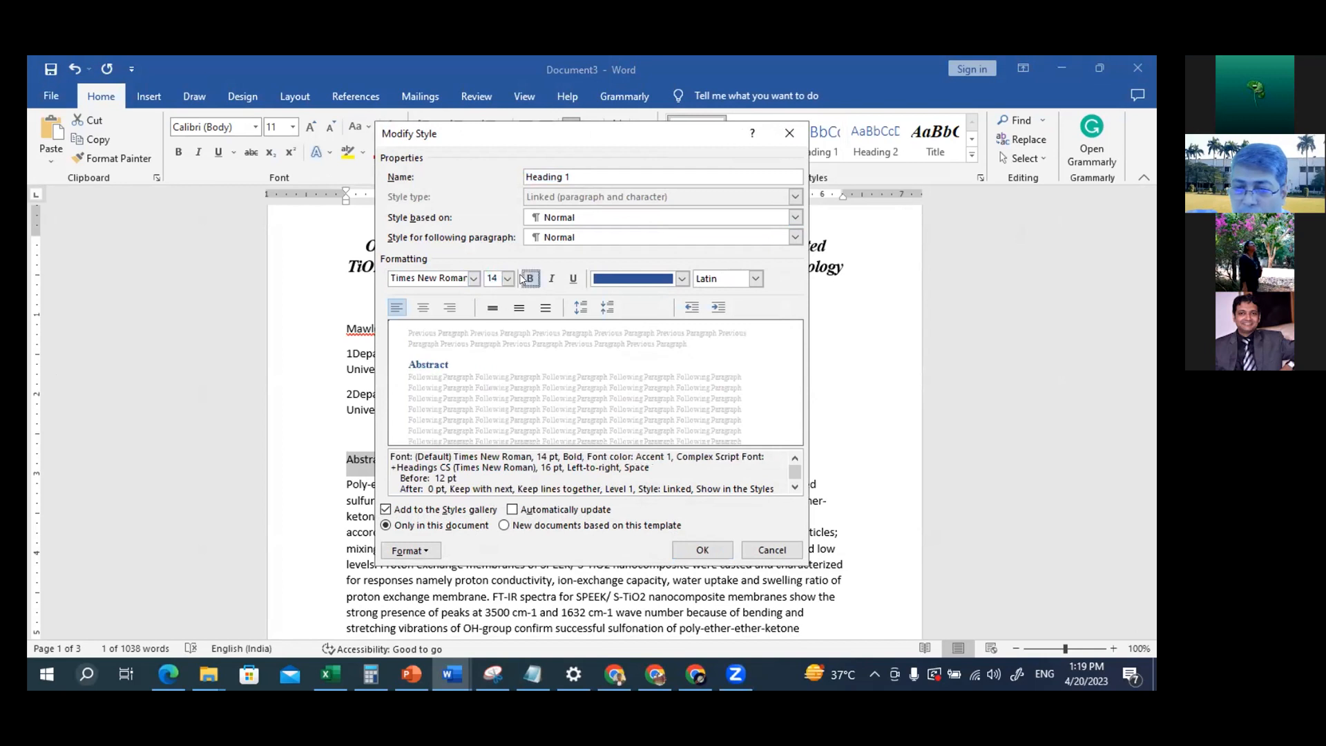
Set the Heading 1 style's font colour to Automatic, review its paragraph settings and save the style
left_click(681, 278)
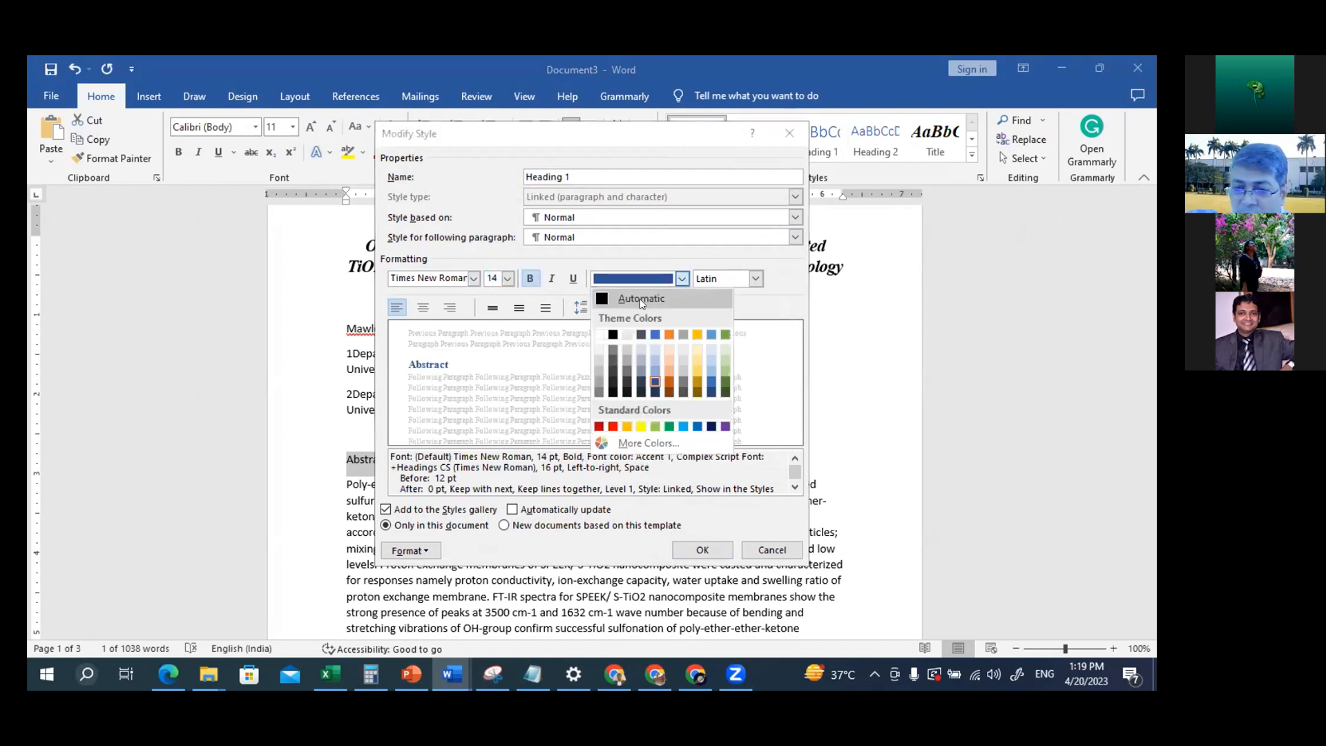
left_click(641, 300)
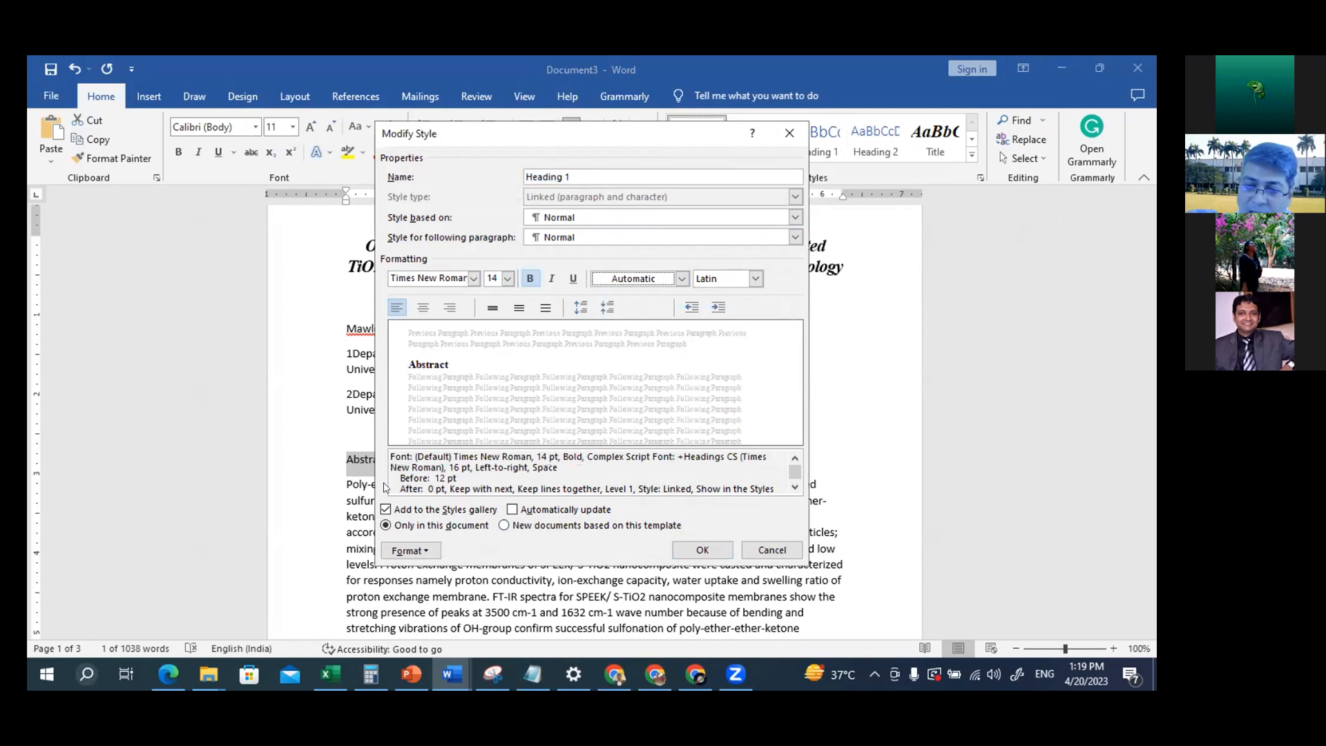
left_click(415, 551)
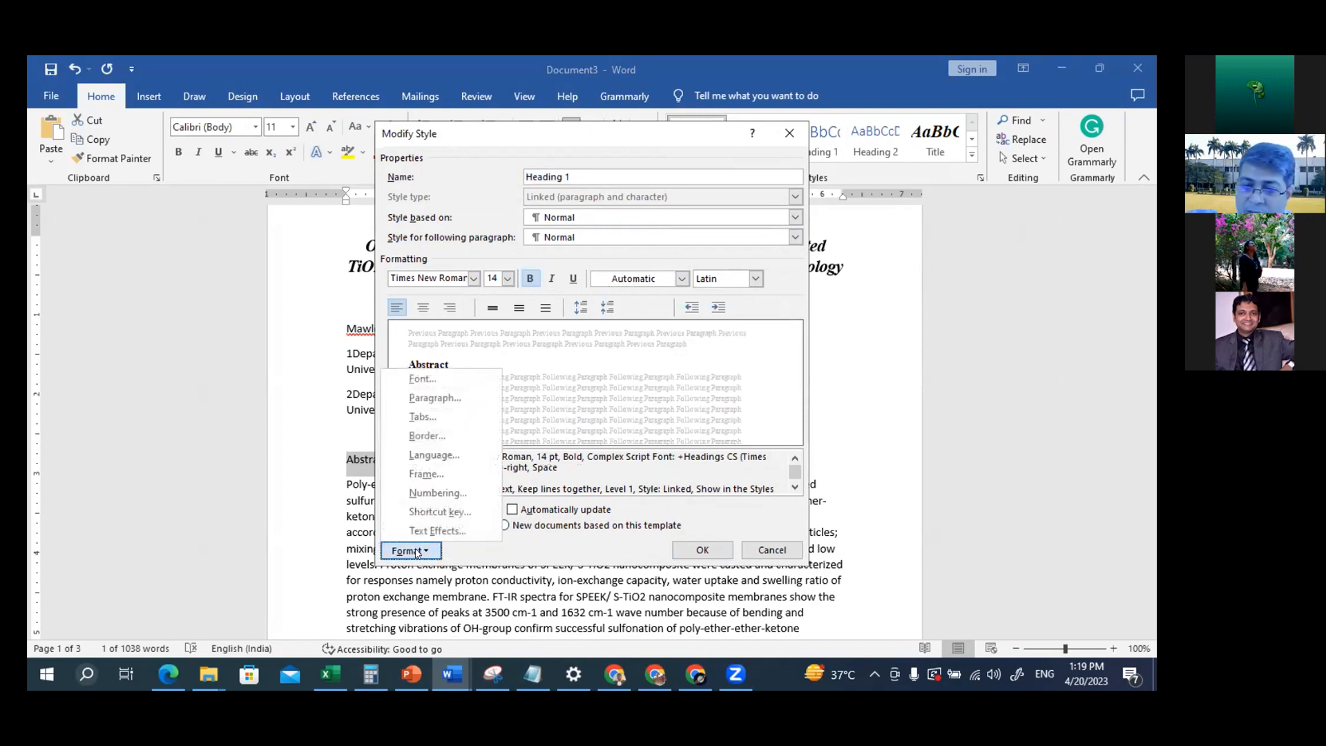
left_click(446, 398)
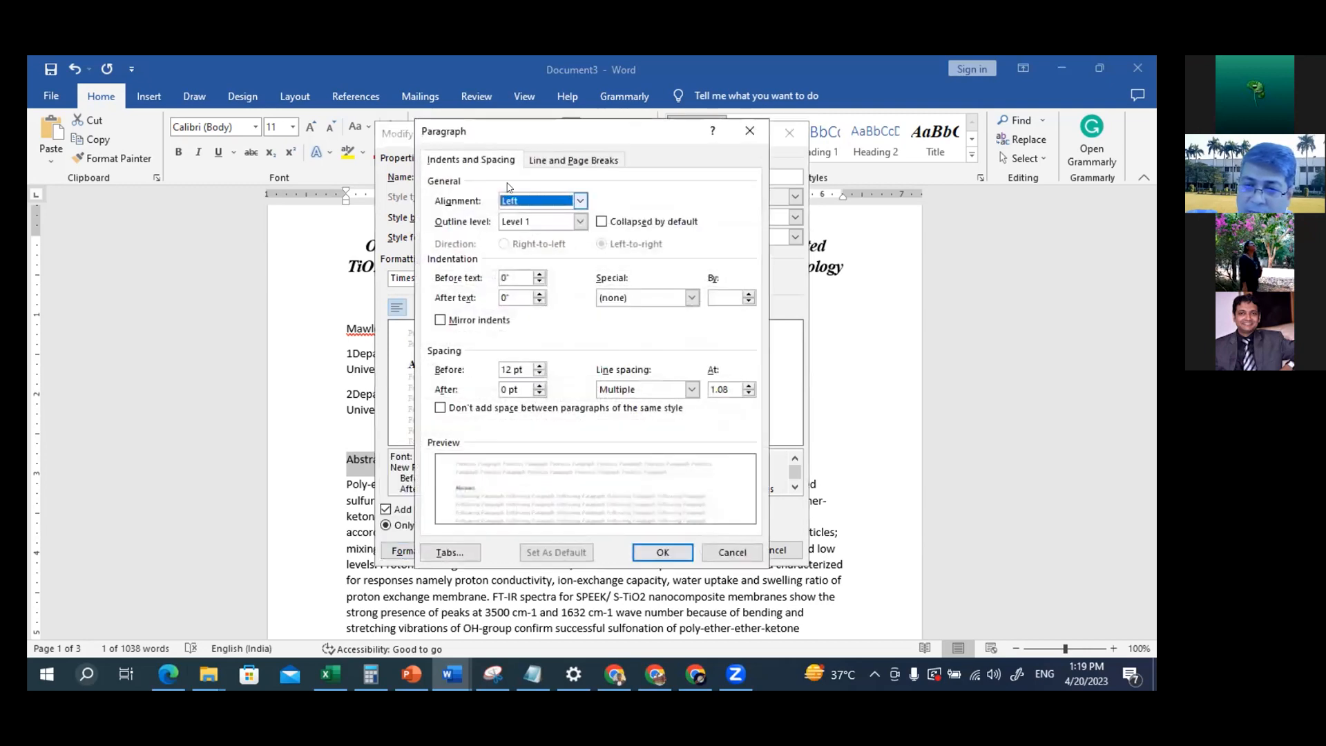
left_click(652, 552)
left_click(699, 552)
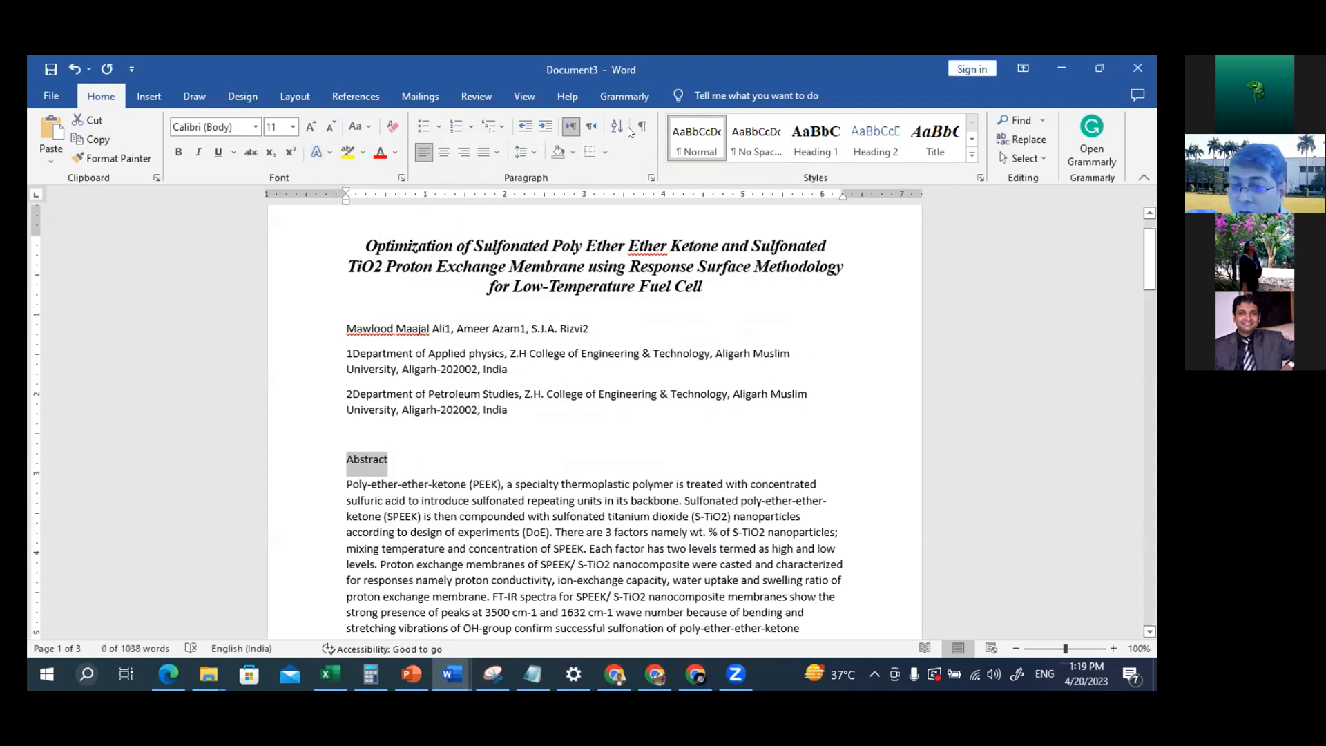
Apply the Heading 1 style to the Abstract, 1. Introduction and 2. Experimental Procedure headings
left_click(363, 461)
left_click(812, 154)
scroll(551, 398, "down", 9)
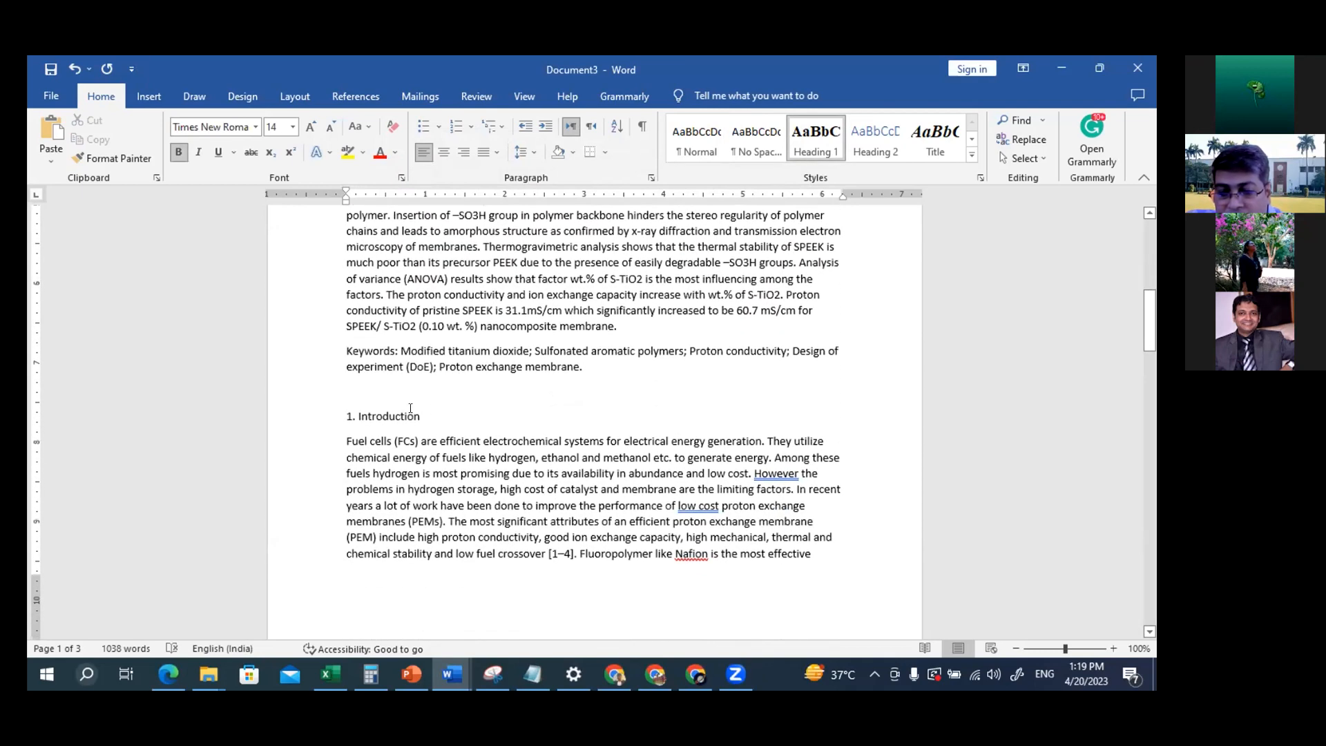
left_click(407, 408)
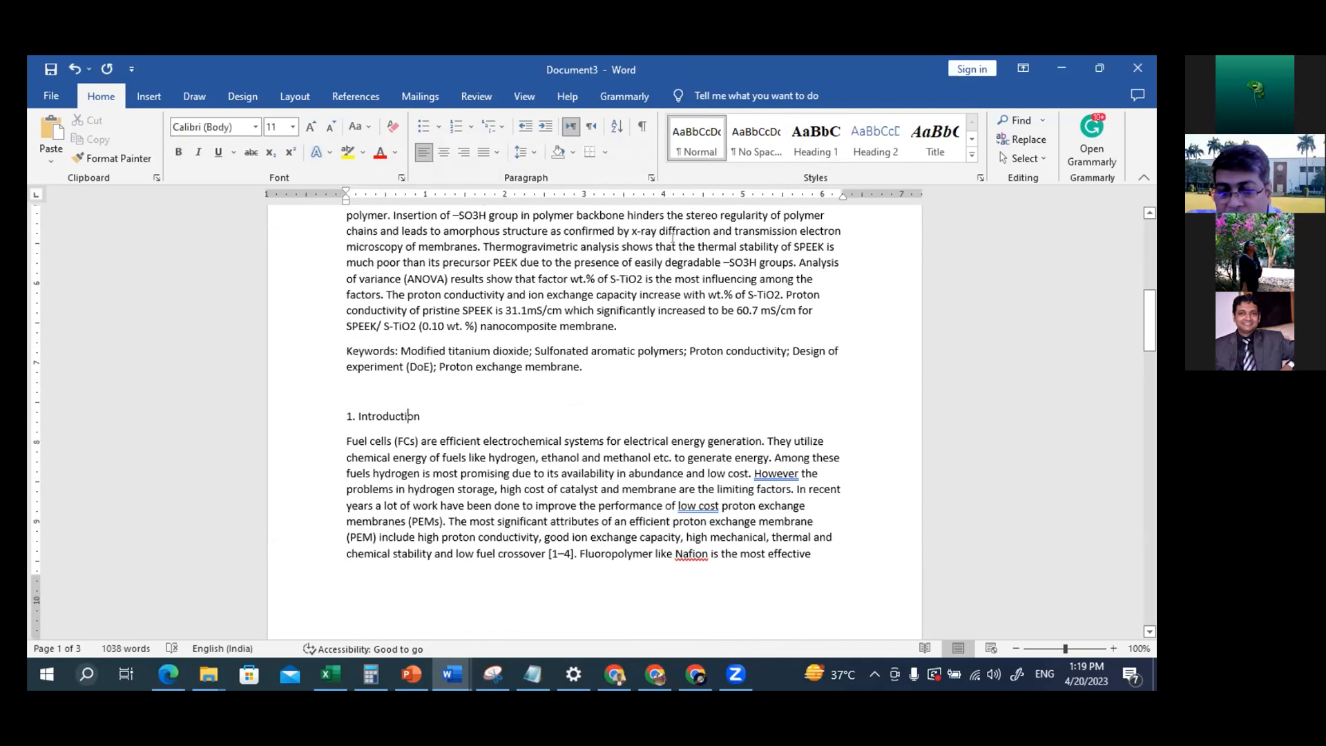
left_click(815, 142)
scroll(646, 334, "down", 11)
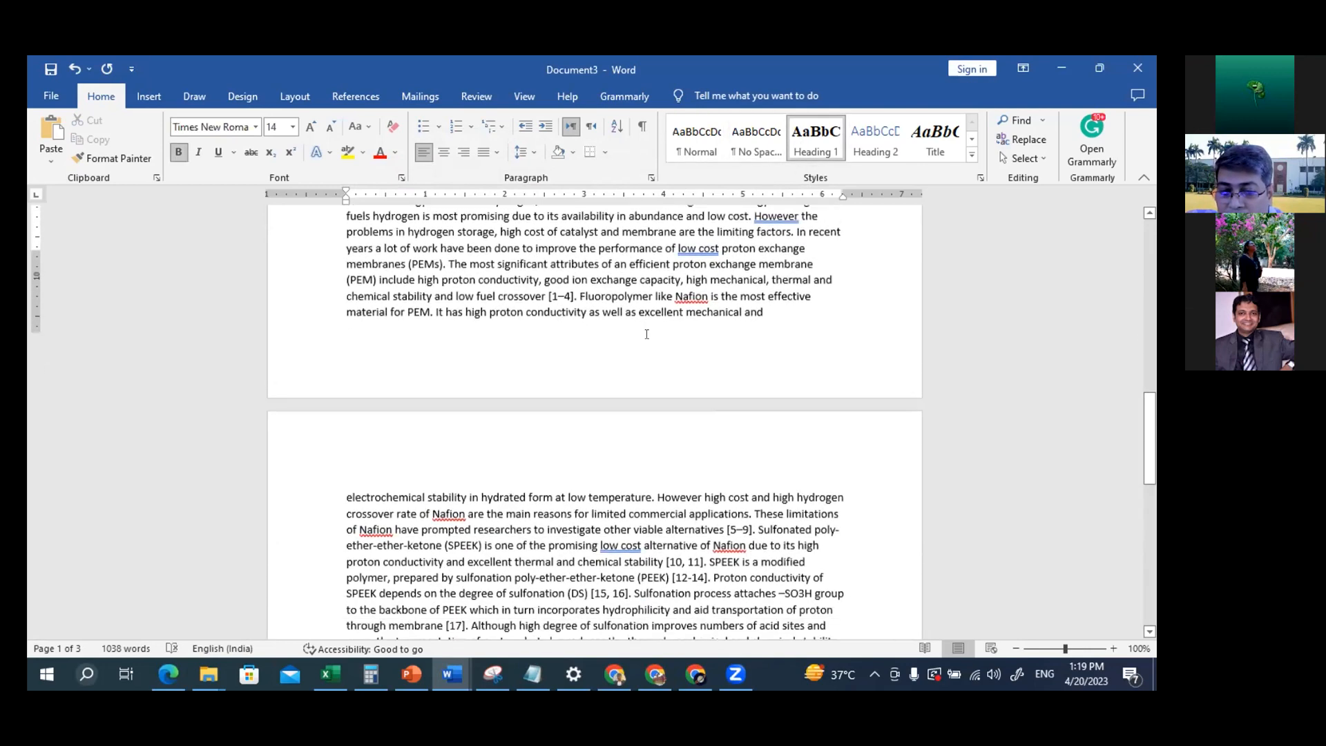
scroll(647, 334, "down", 2)
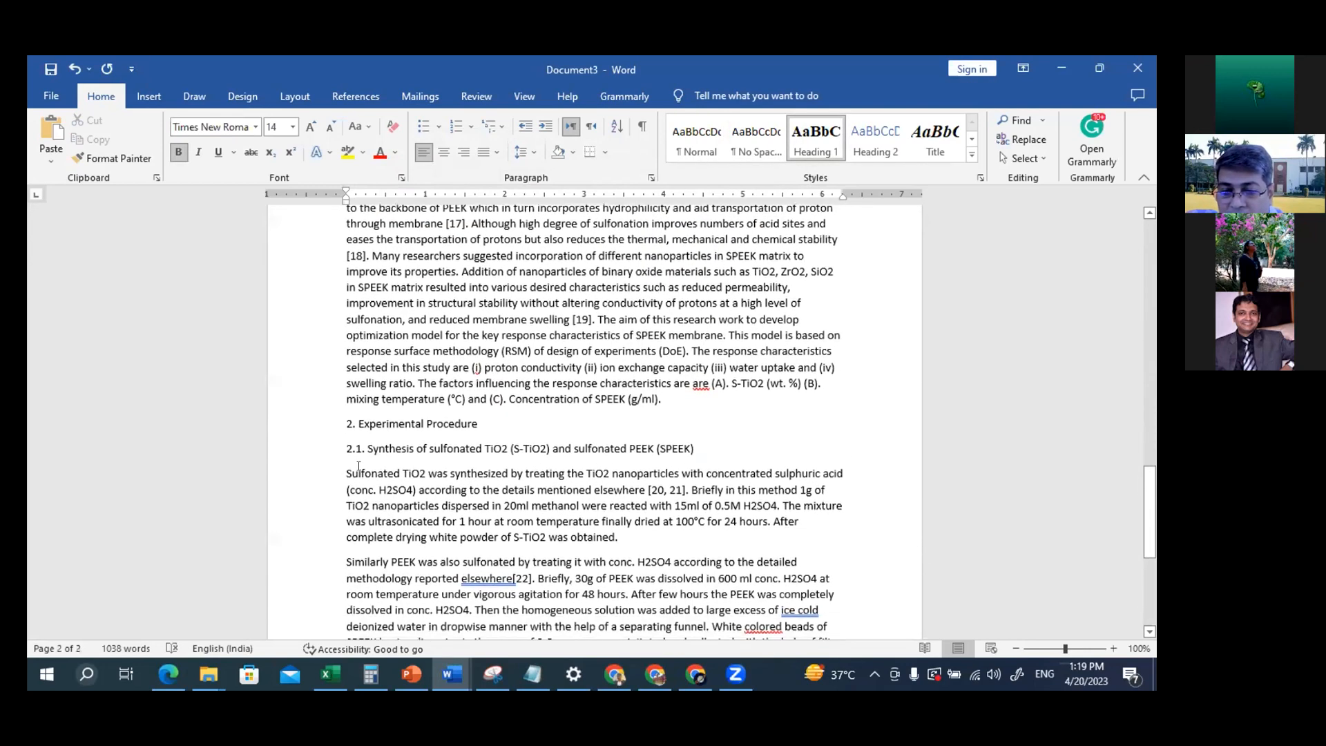
left_click(402, 423)
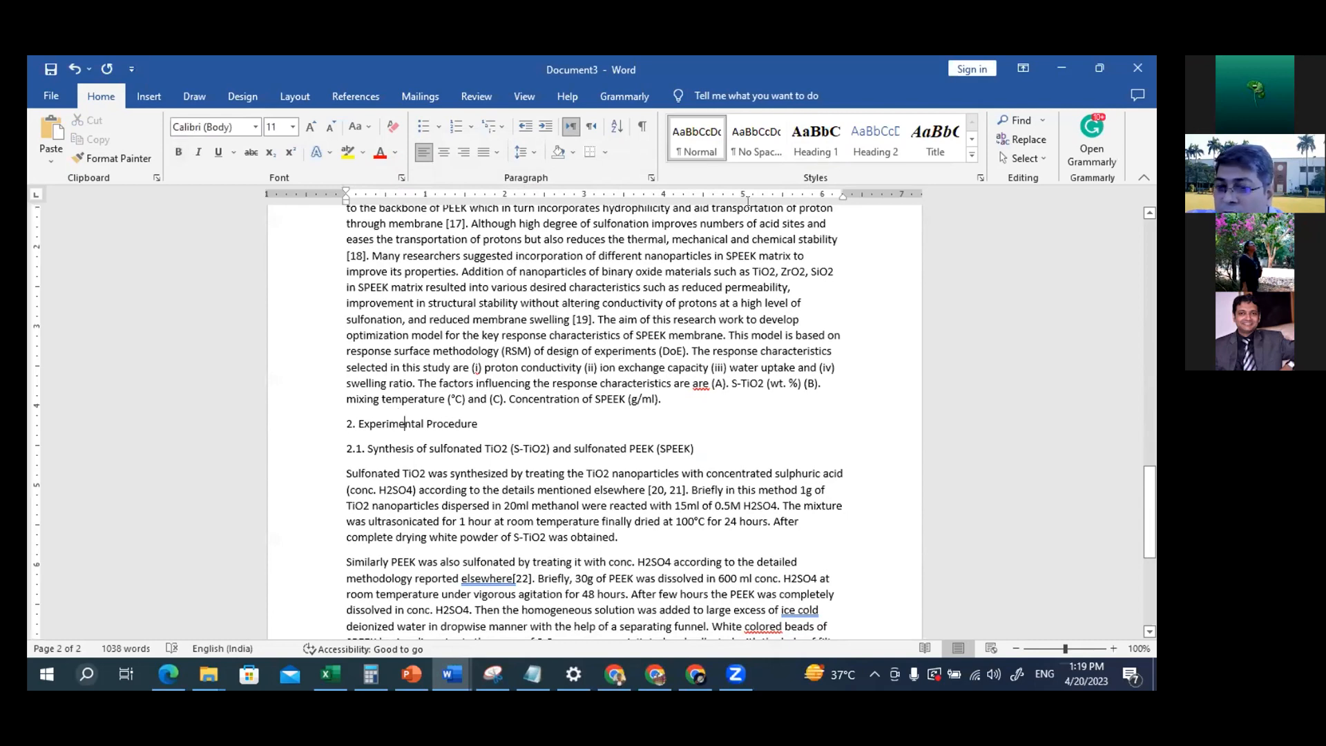
left_click(811, 142)
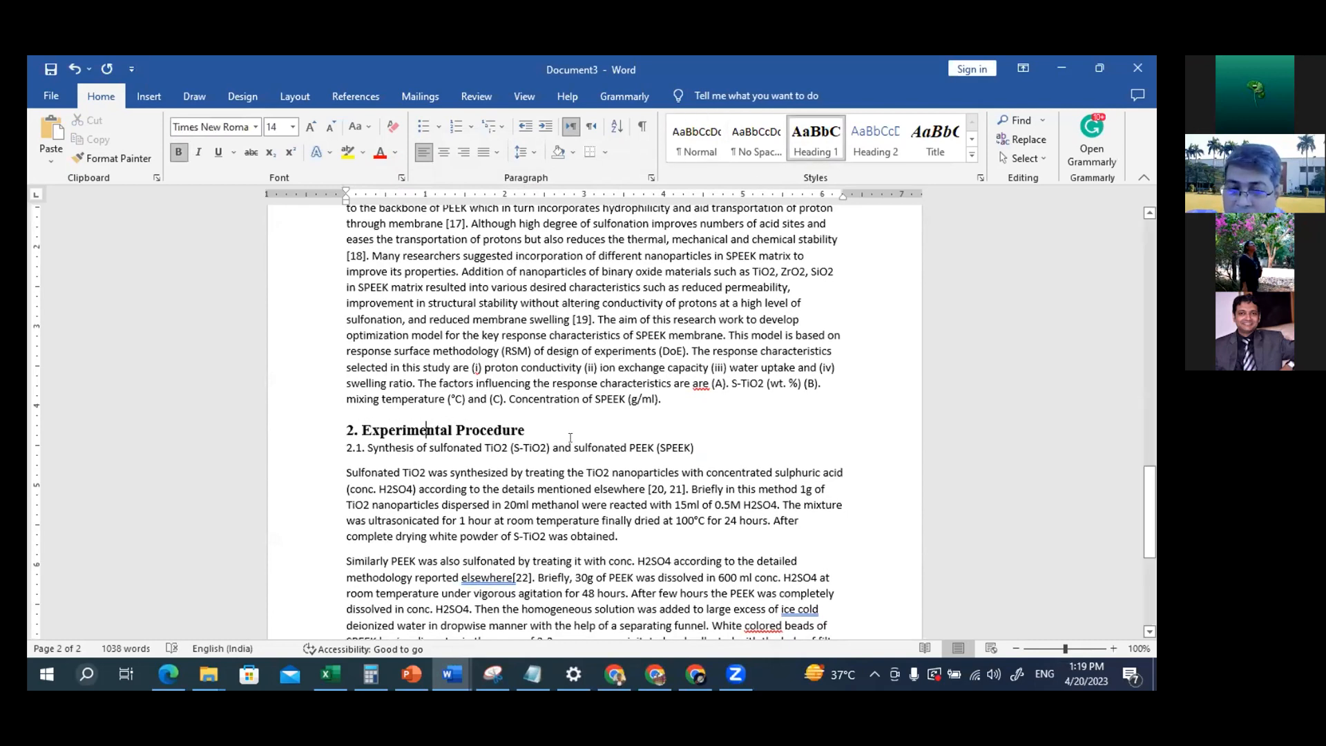
Review the styled headings and check the sub-heading (Heading-2) requirements on the PowerPoint slide, returning to the Word document
scroll(569, 437, "down", 7)
scroll(570, 438, "up", 12)
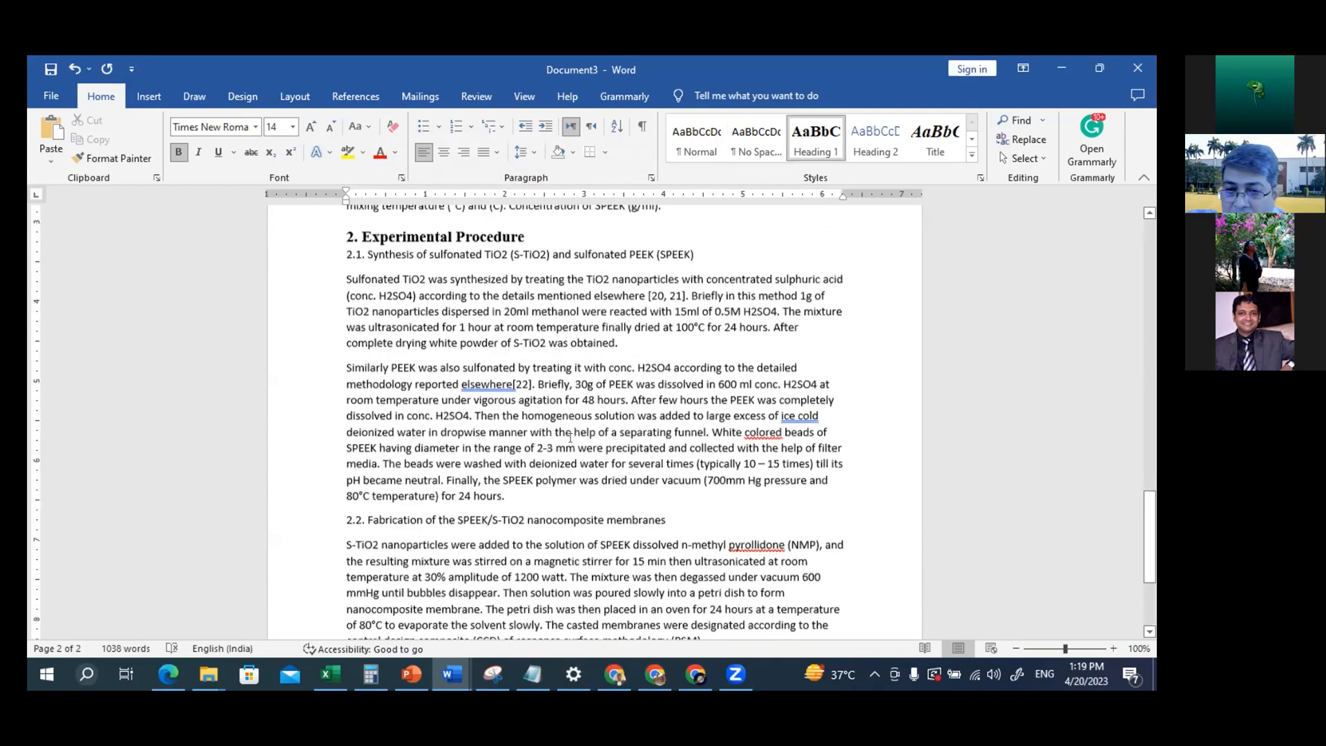
scroll(570, 438, "up", 1)
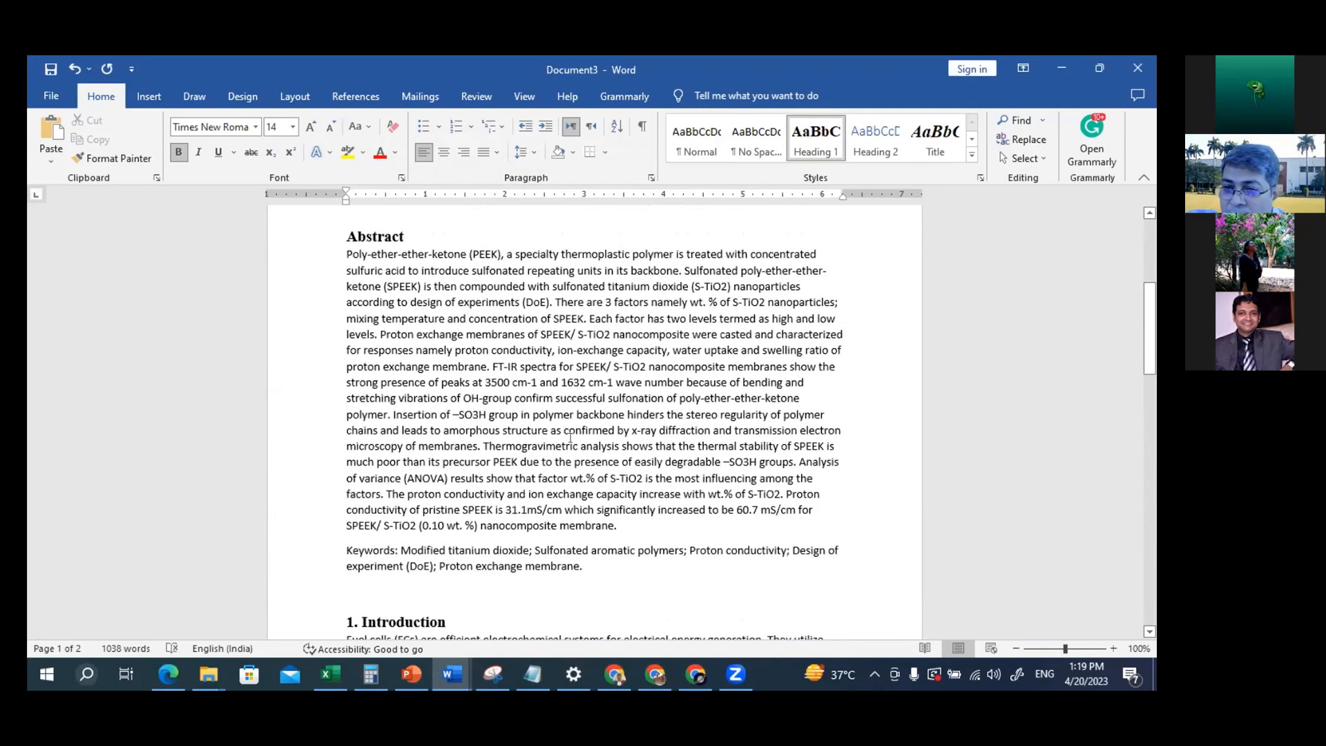
scroll(569, 438, "down", 1)
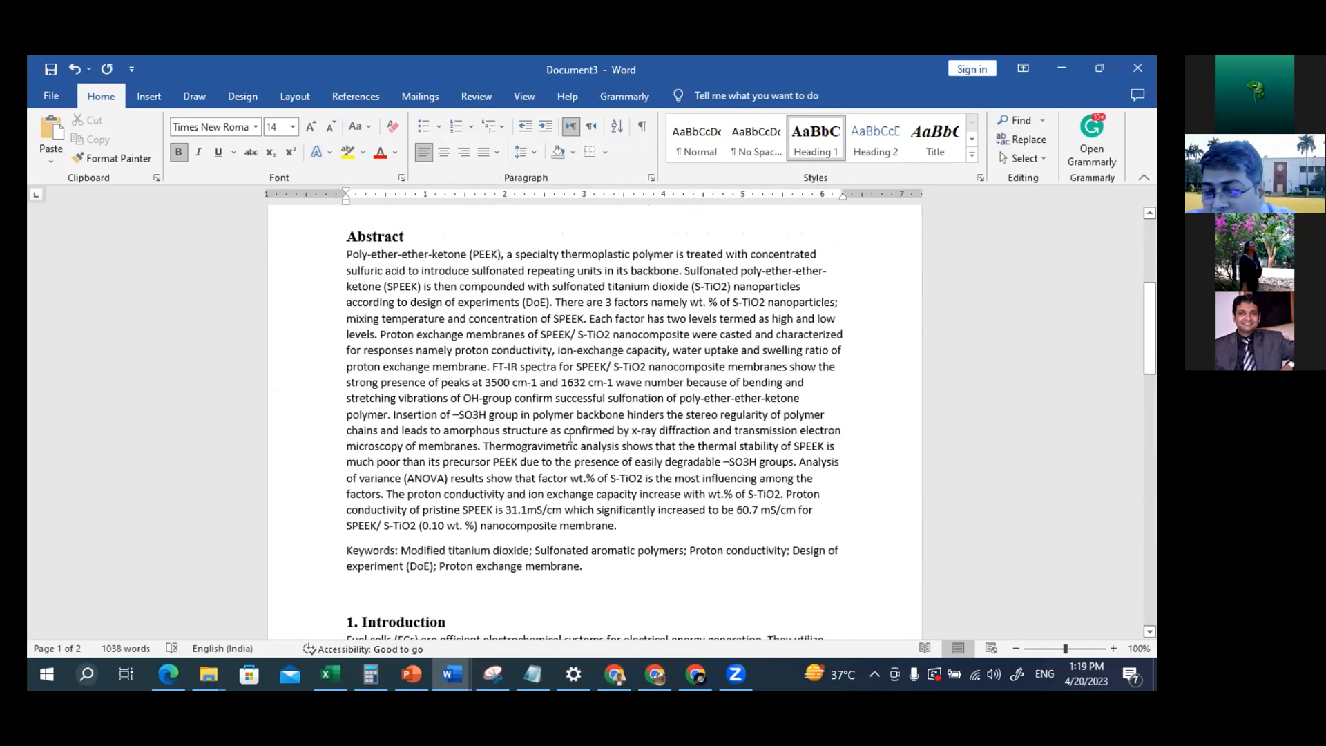
scroll(569, 438, "up", 1)
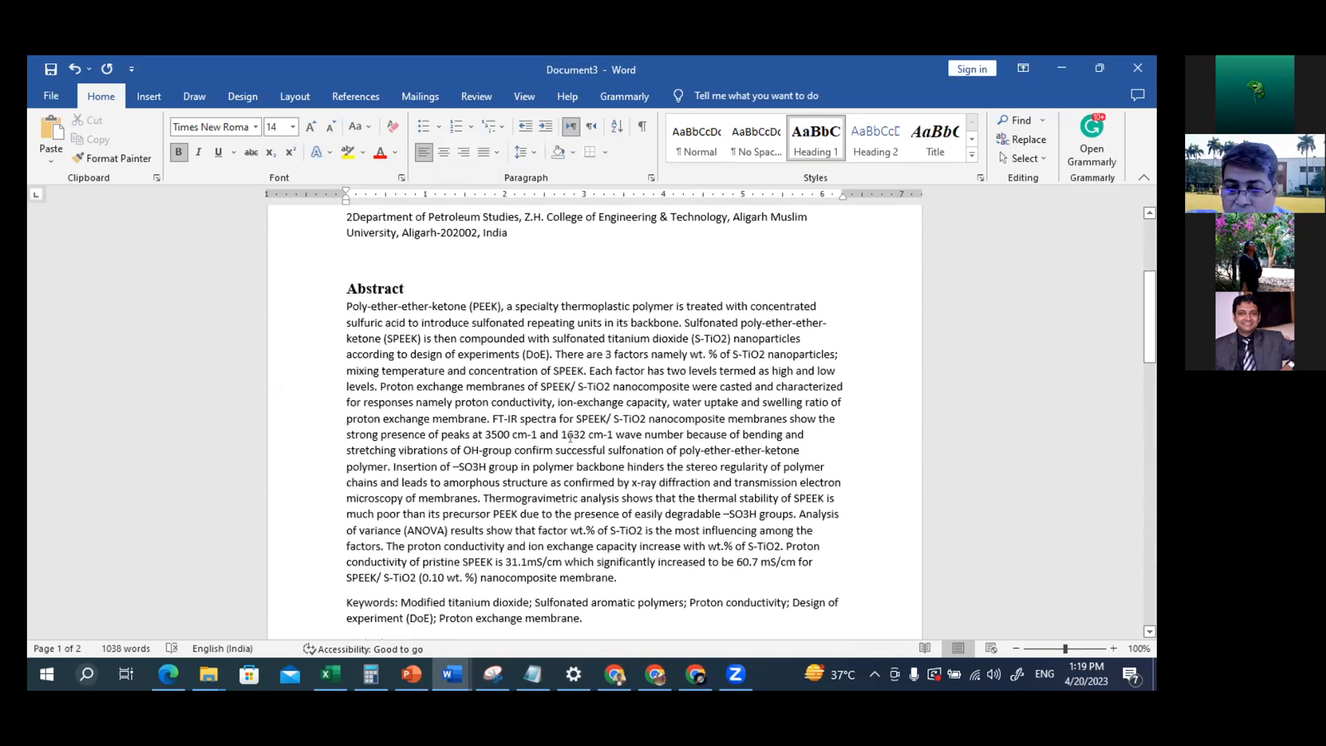
key("alt+Tab")
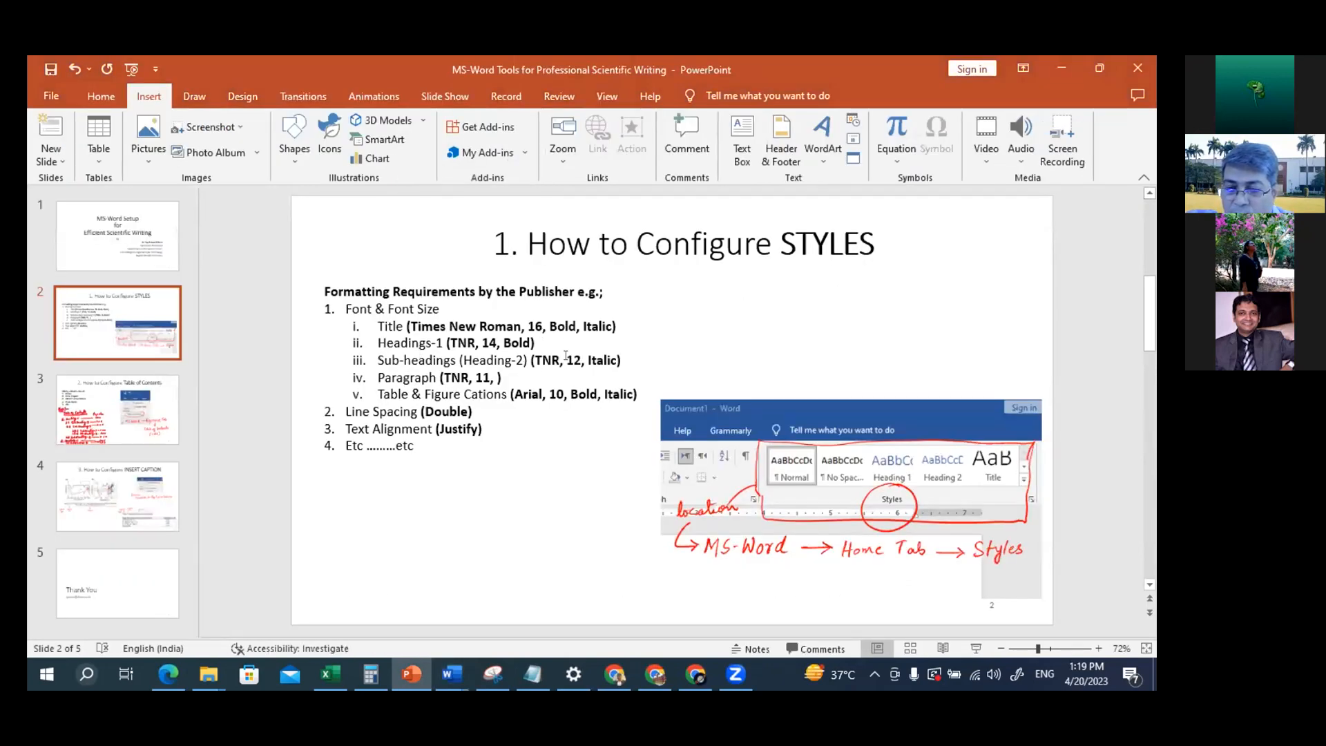
key("alt+Tab")
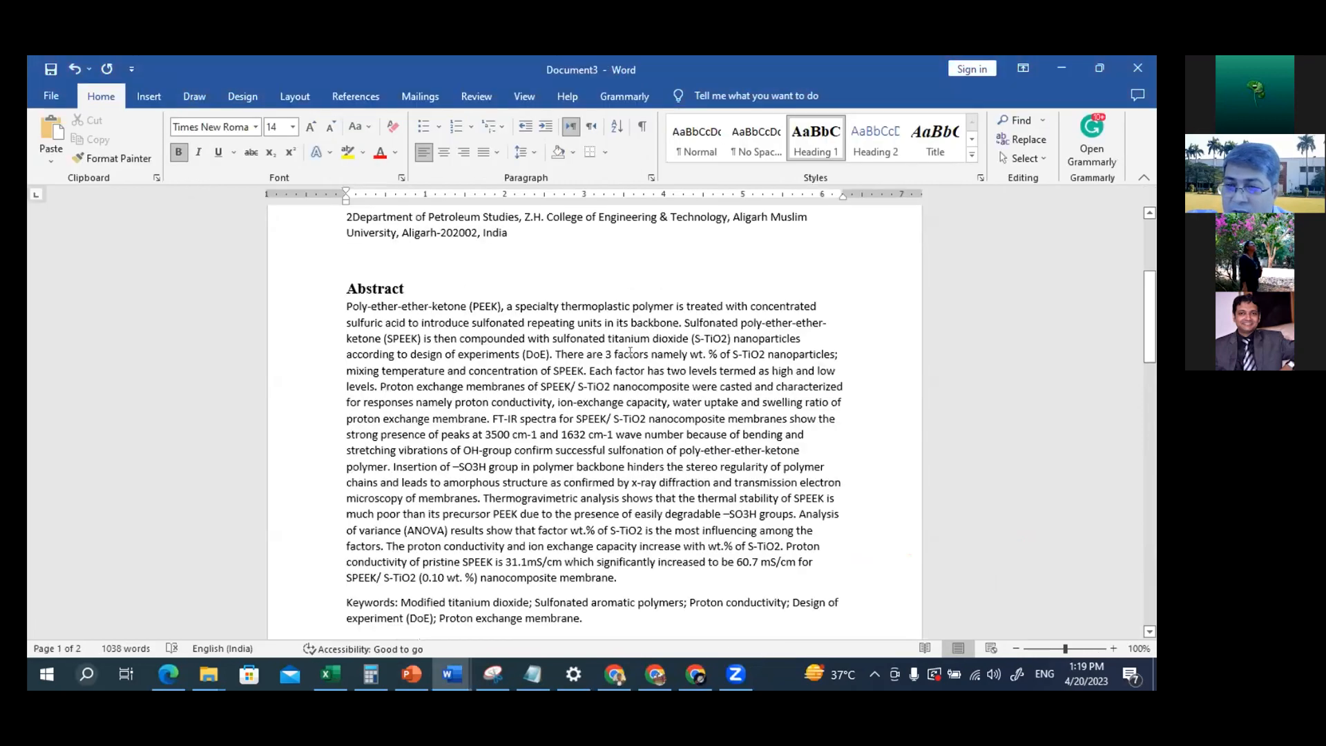
Modify the Heading 2 style to Times New Roman, size 12, italic, with Automatic font colour, and save it
right_click(872, 132)
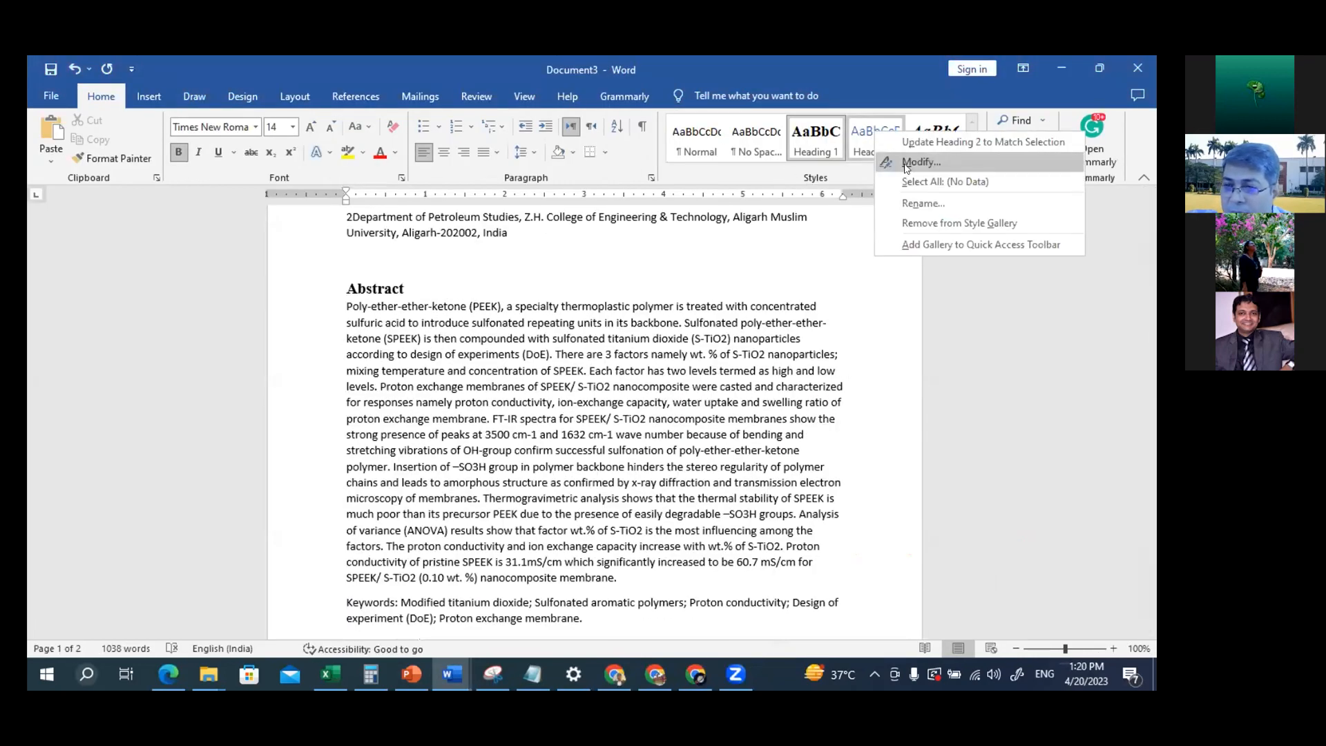
left_click(921, 161)
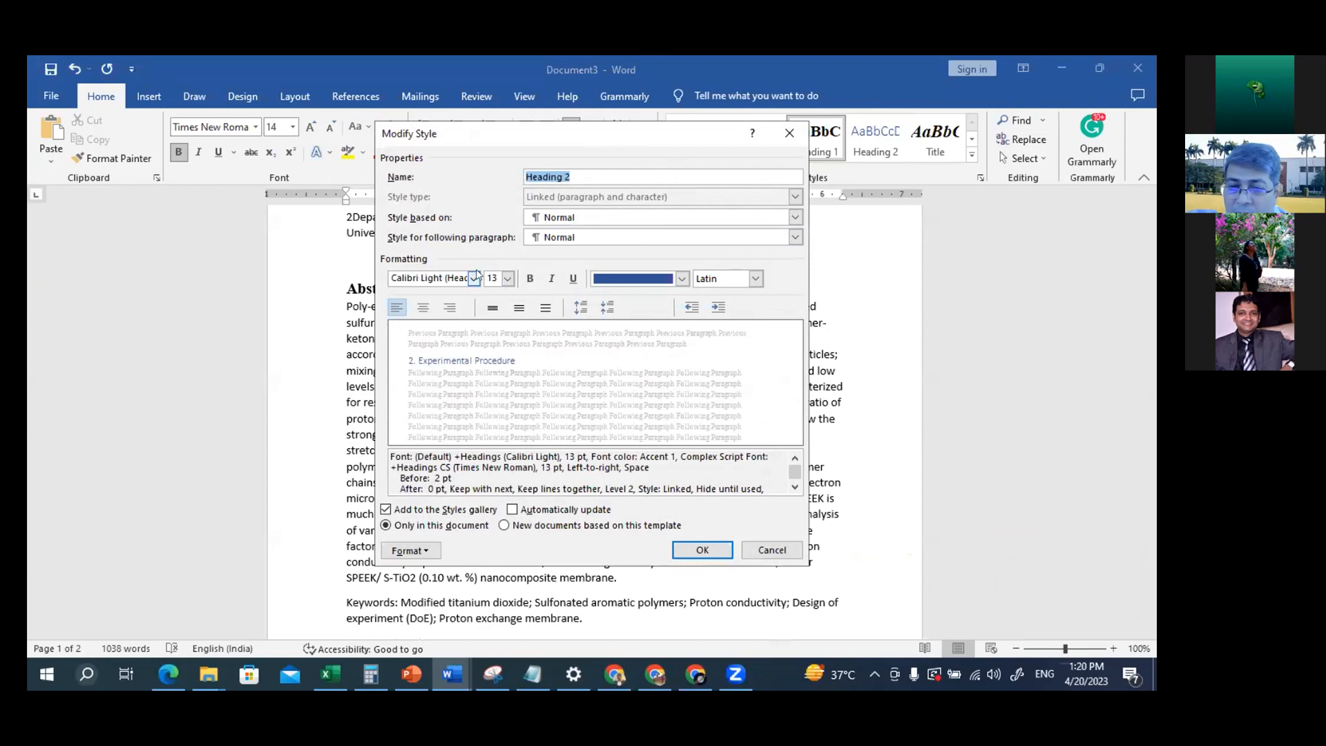
left_click(474, 278)
left_click(442, 362)
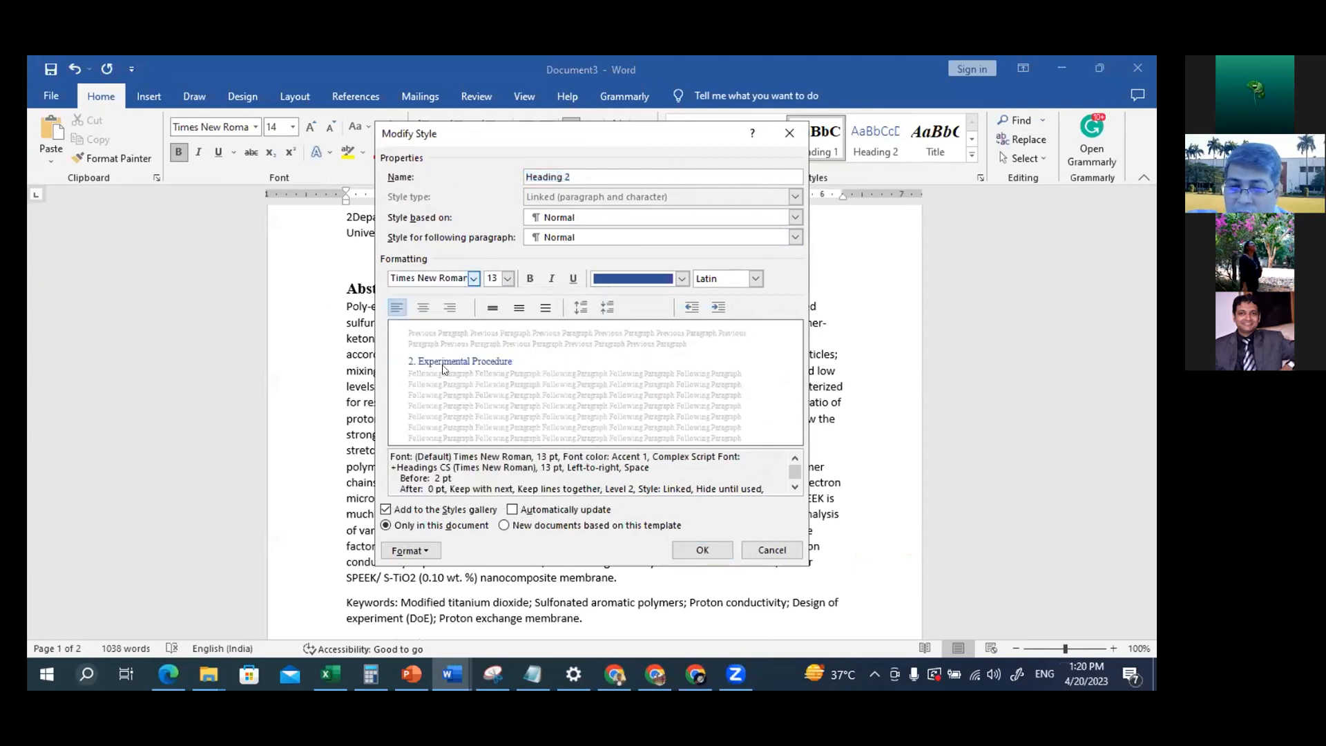
left_click(508, 283)
left_click(493, 338)
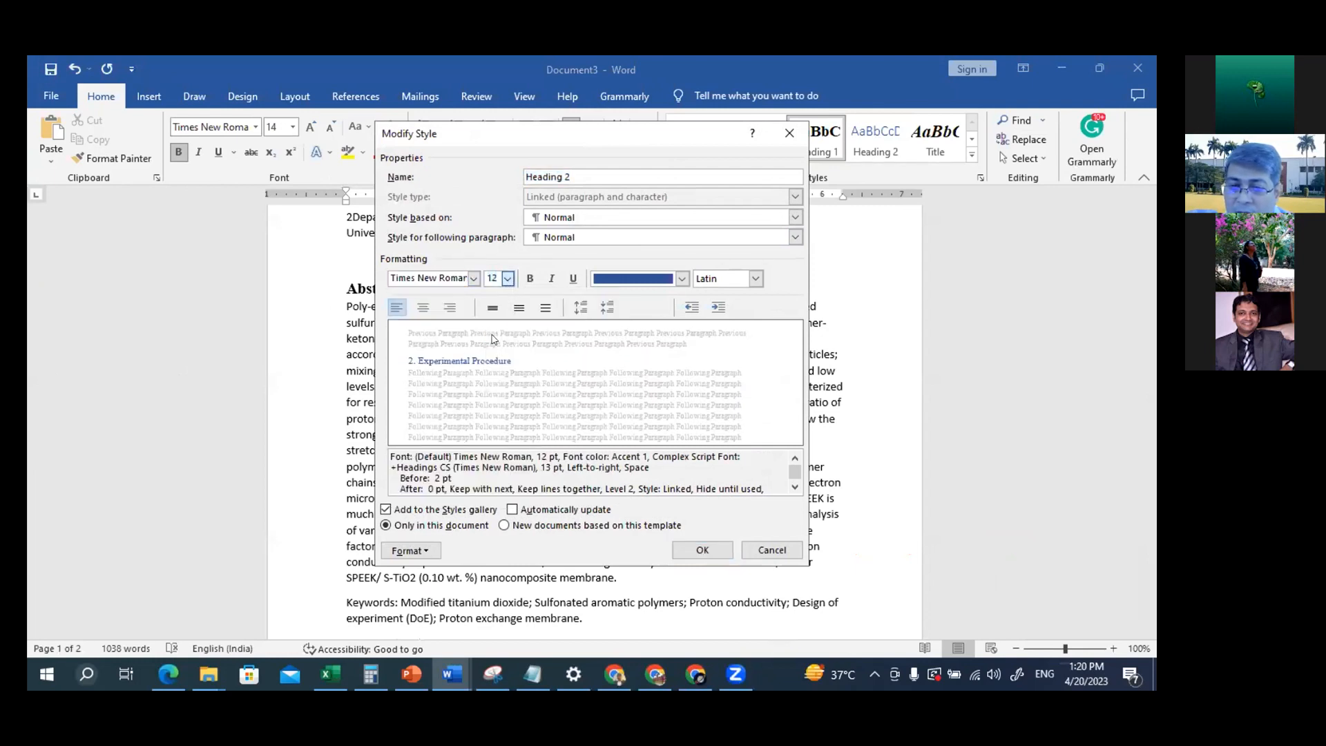
left_click(552, 281)
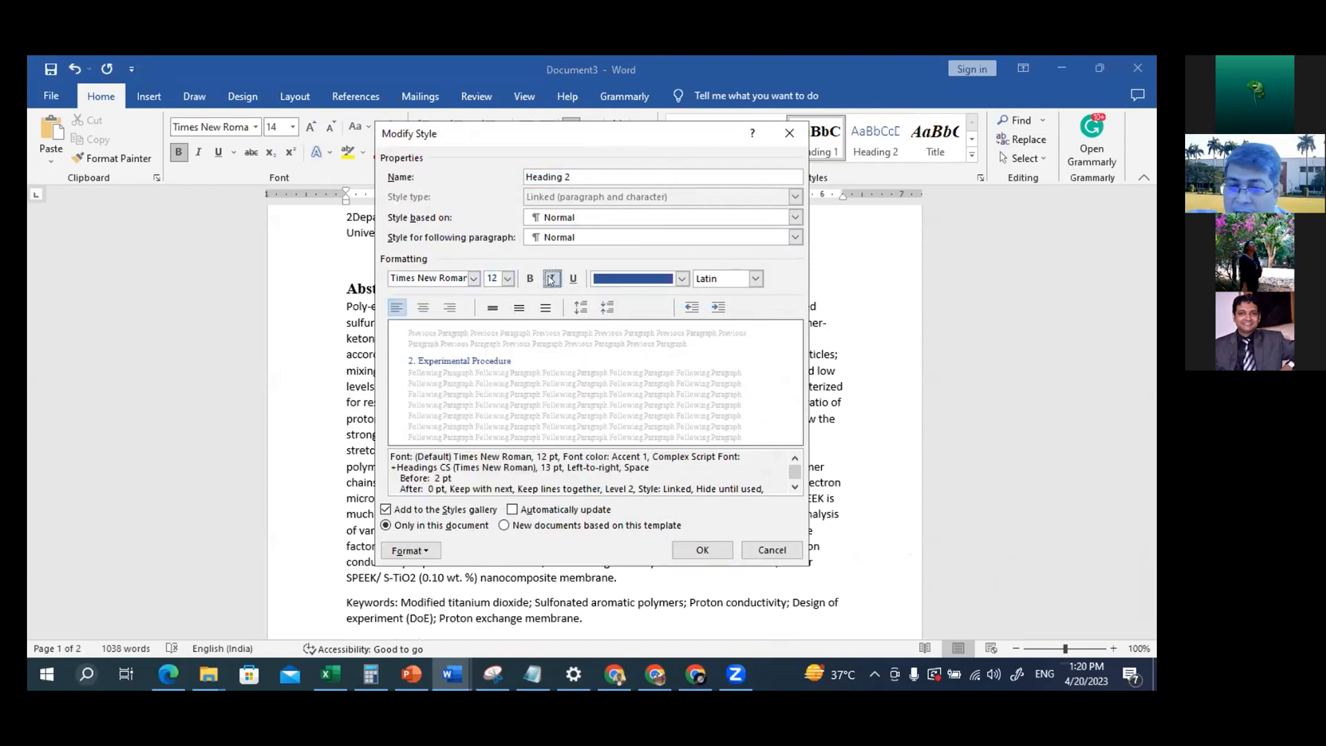
left_click(681, 279)
left_click(655, 301)
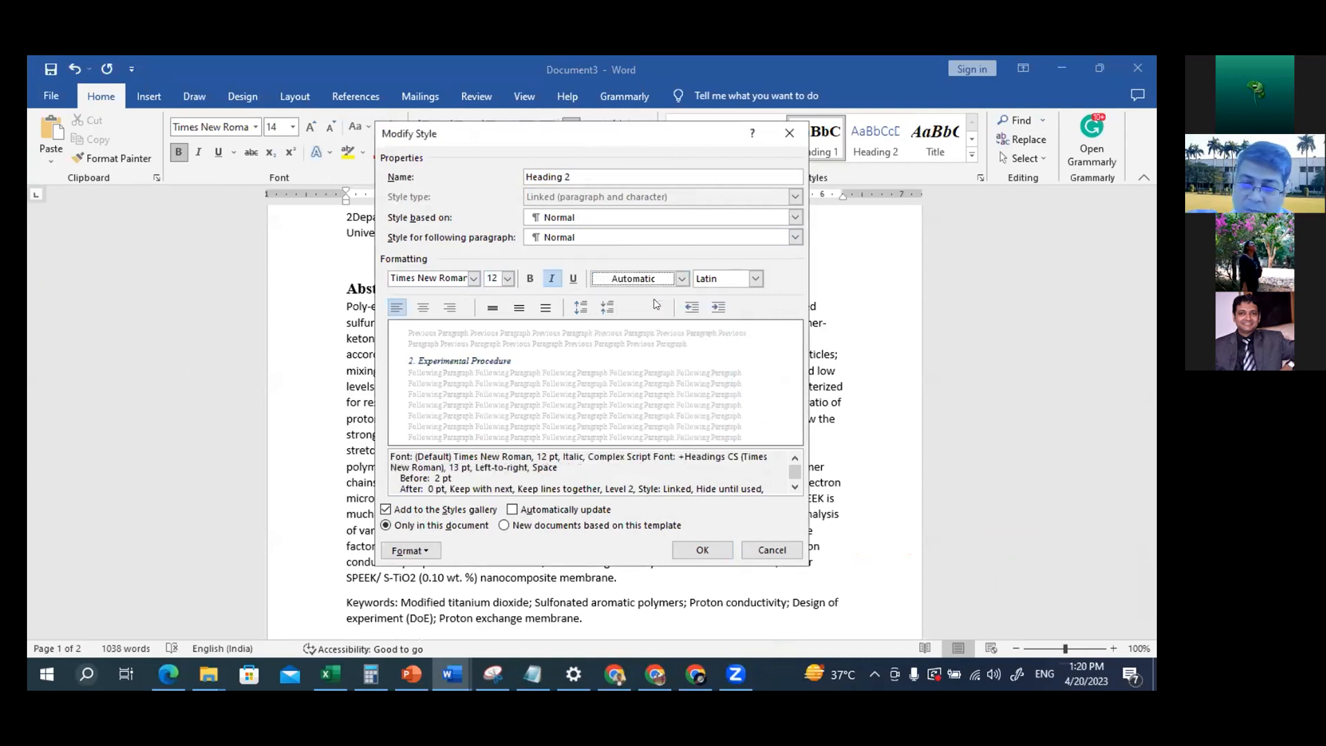
left_click(711, 552)
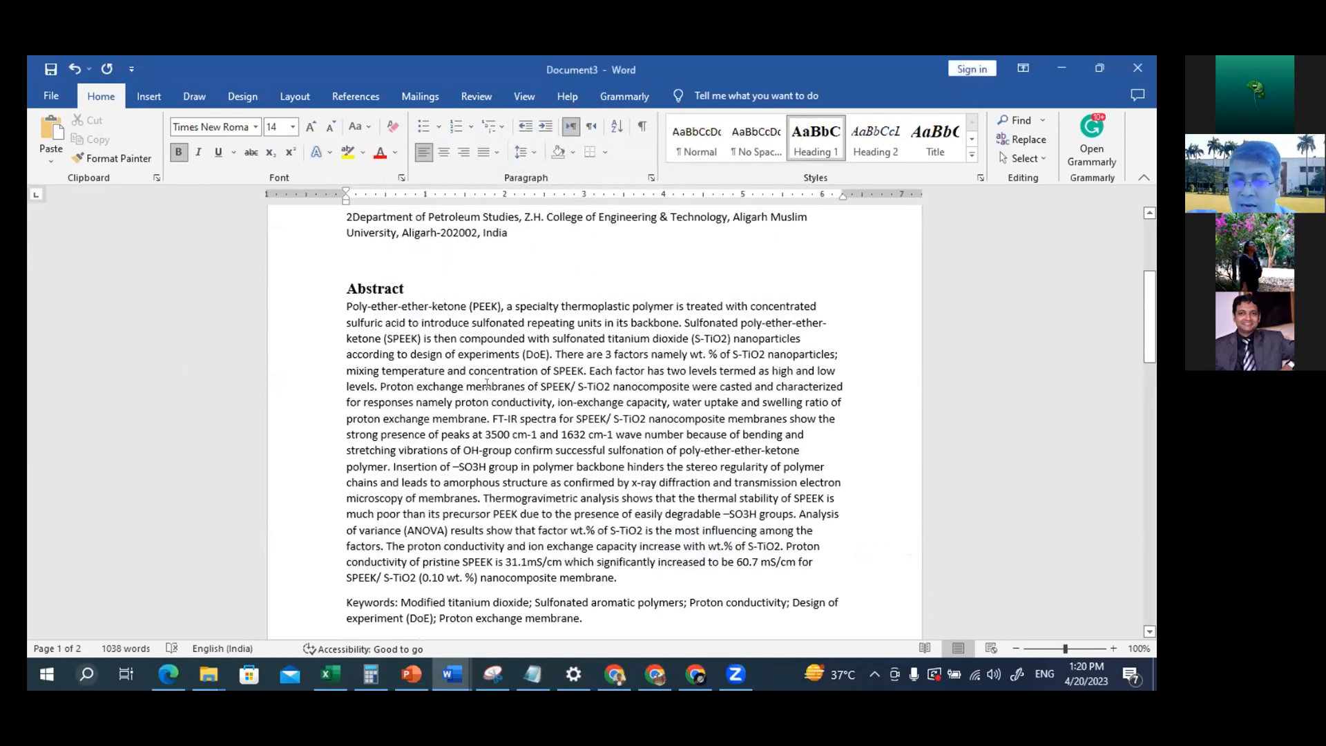
Apply the Heading 2 style to the 2.1 Synthesis sub-heading and insert a blank line below it
scroll(487, 384, "up", 4)
scroll(487, 384, "down", 7)
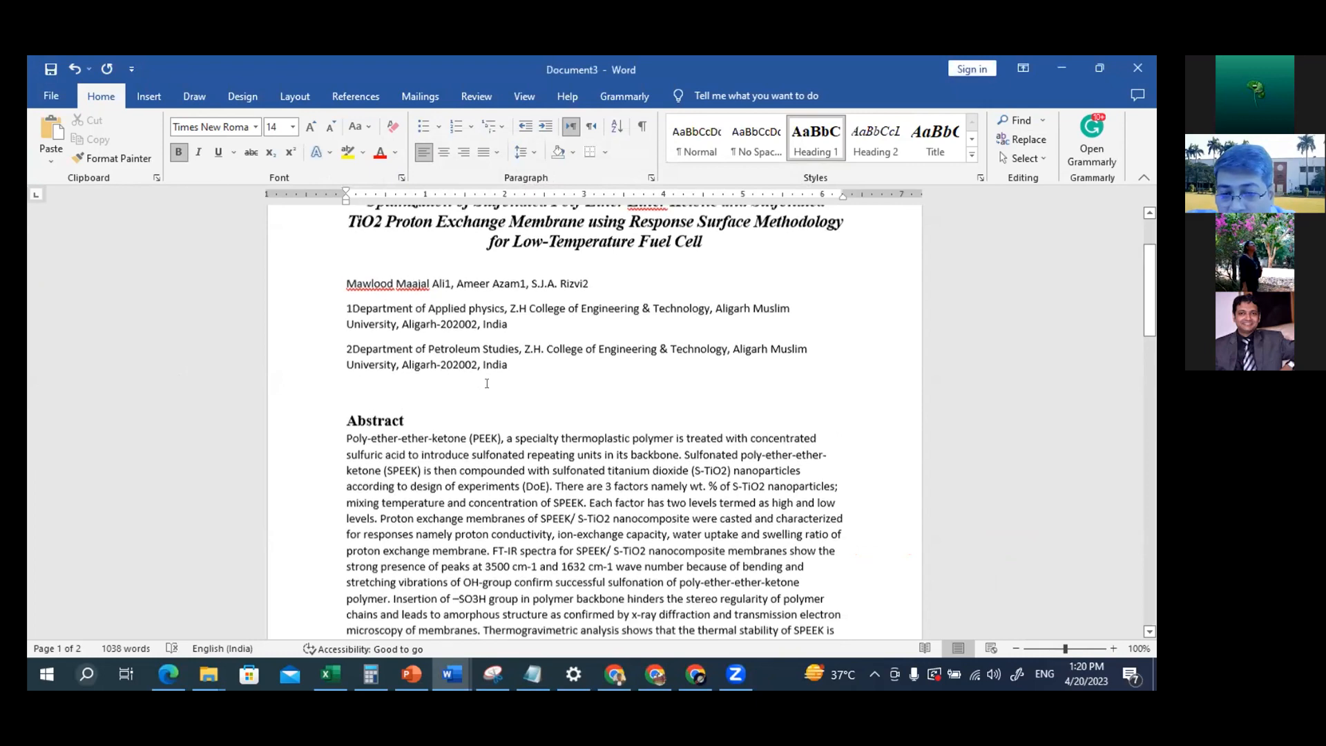
scroll(487, 384, "down", 9)
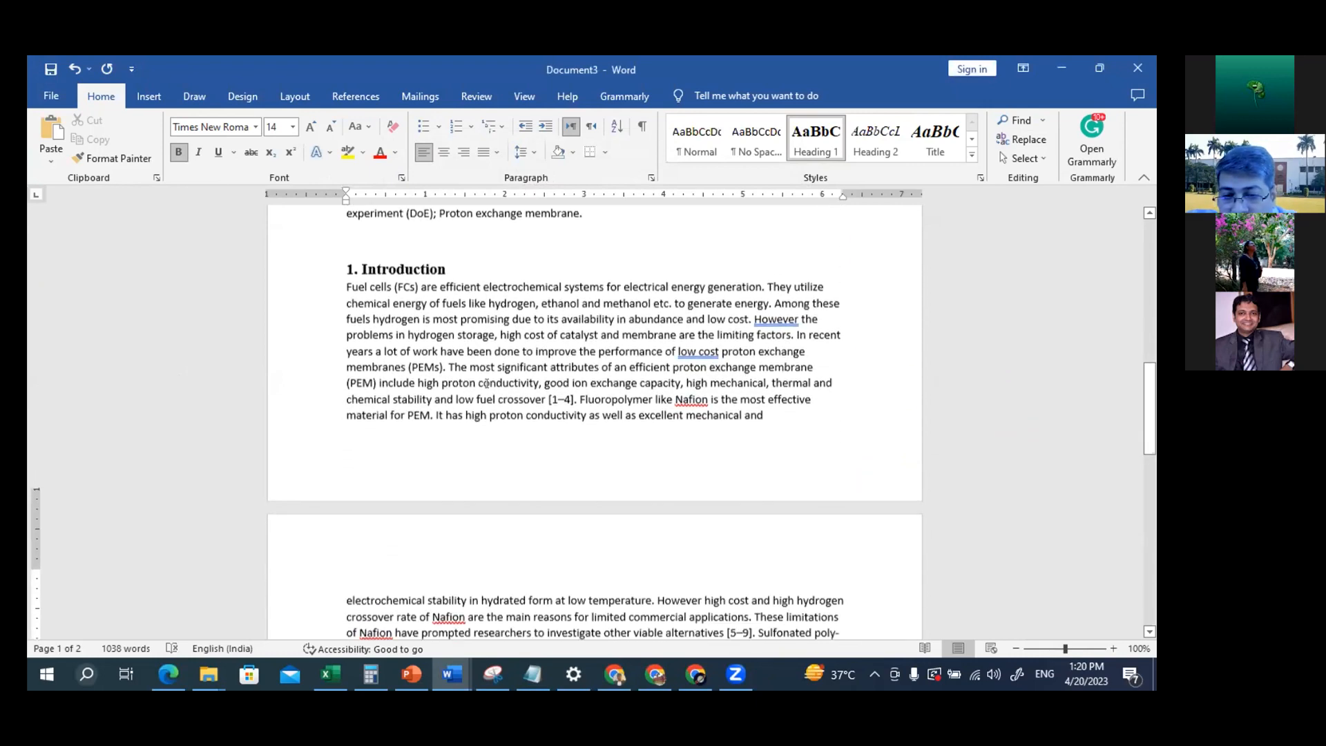
scroll(487, 384, "down", 5)
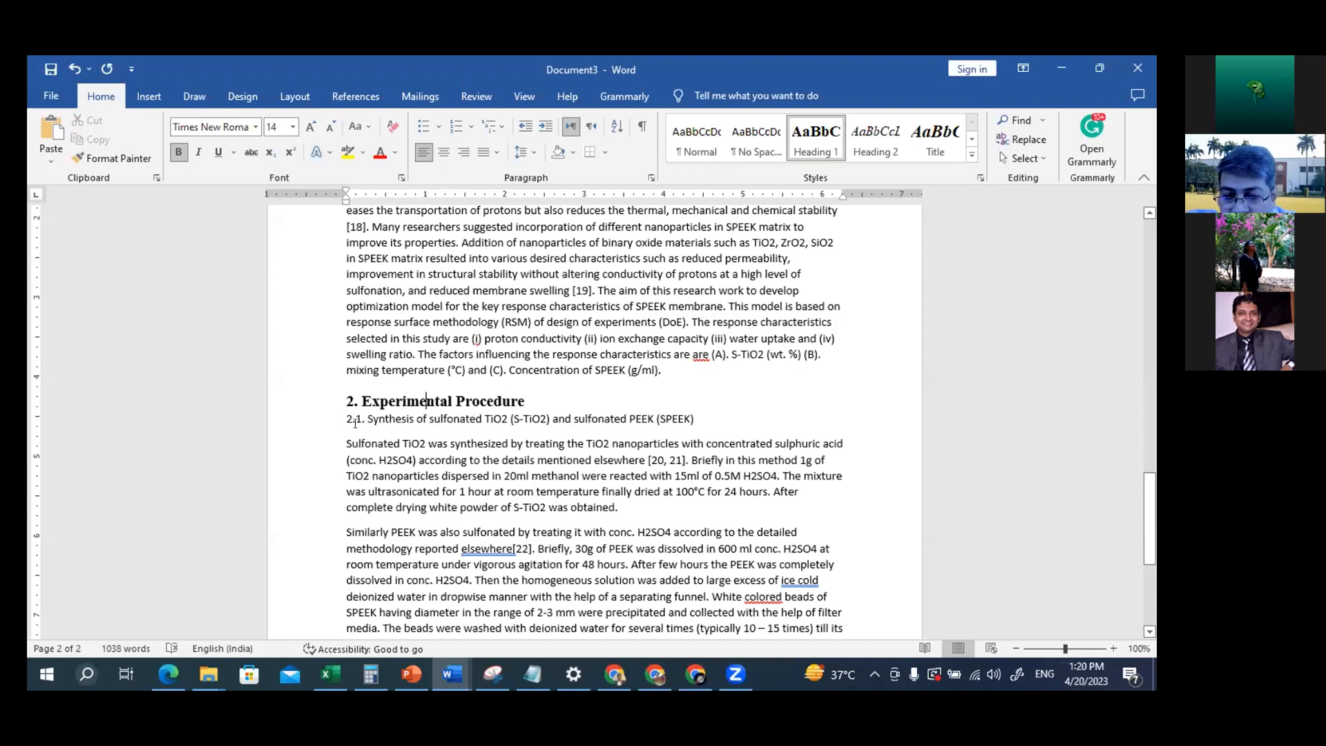
left_click_drag(343, 419, 713, 408)
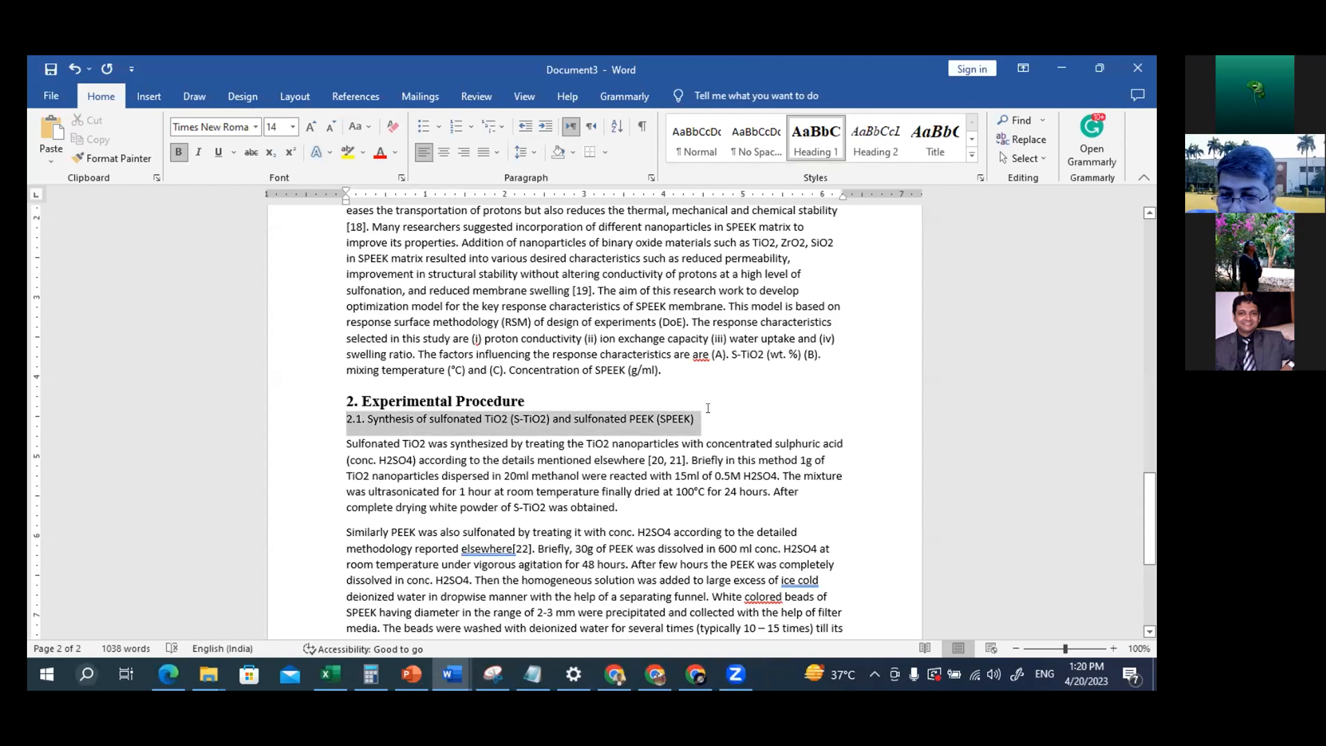
left_click(882, 143)
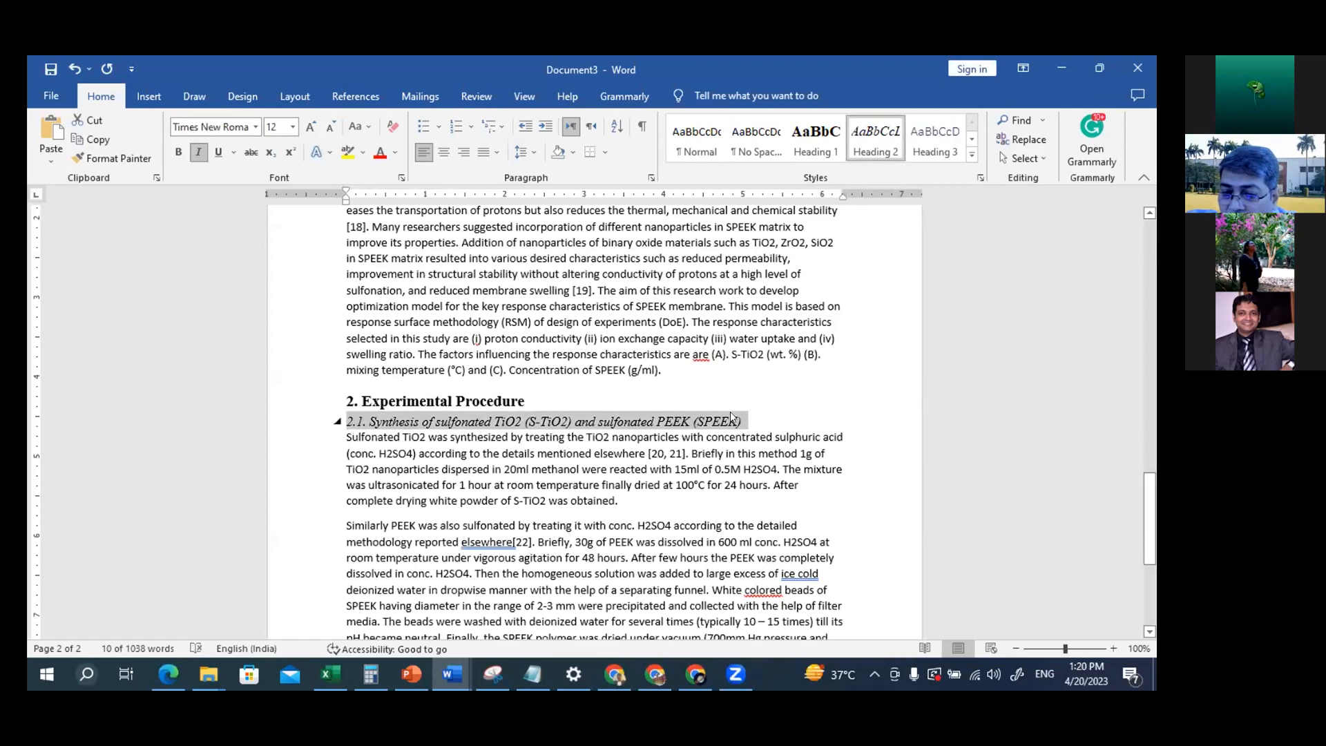
left_click(757, 417)
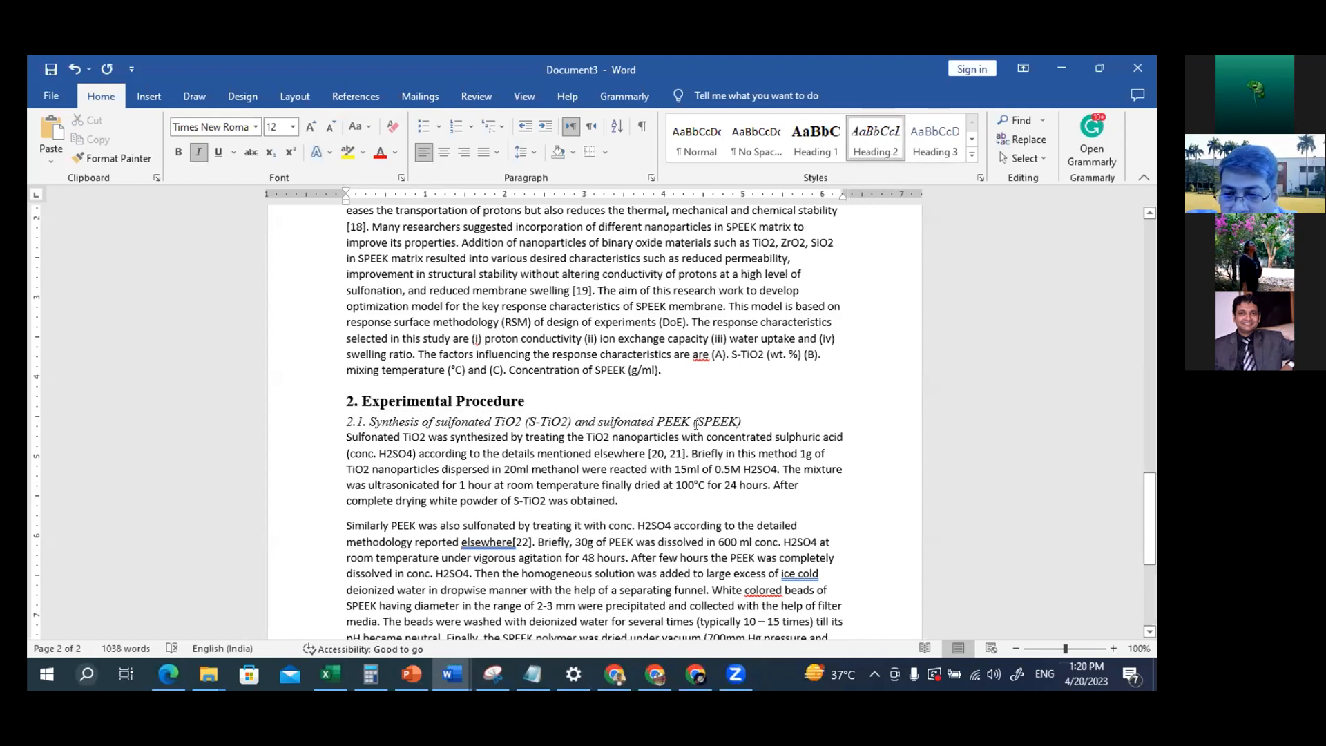
key("Return")
Apply the Heading 2 style to the 2.2 Fabrication sub-heading and insert a blank line below it
scroll(712, 424, "down", 5)
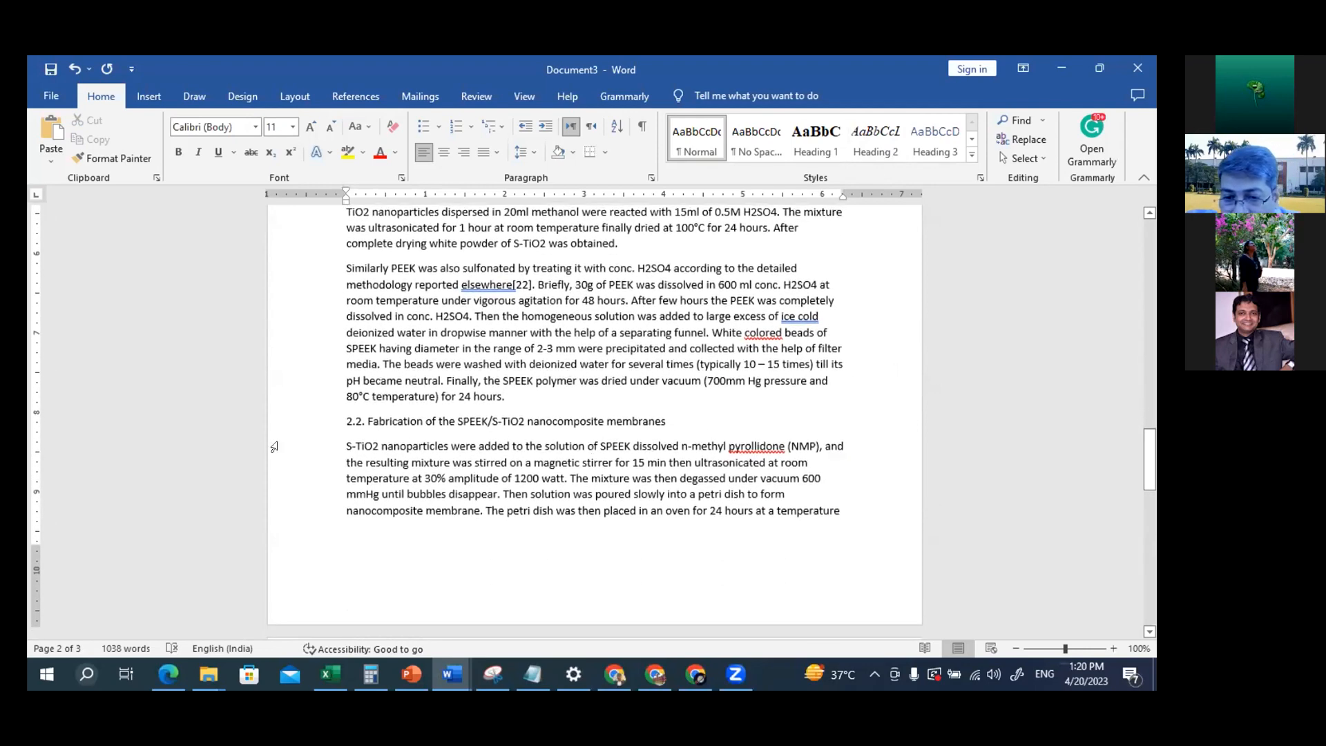
left_click_drag(366, 418, 669, 413)
left_click(877, 132)
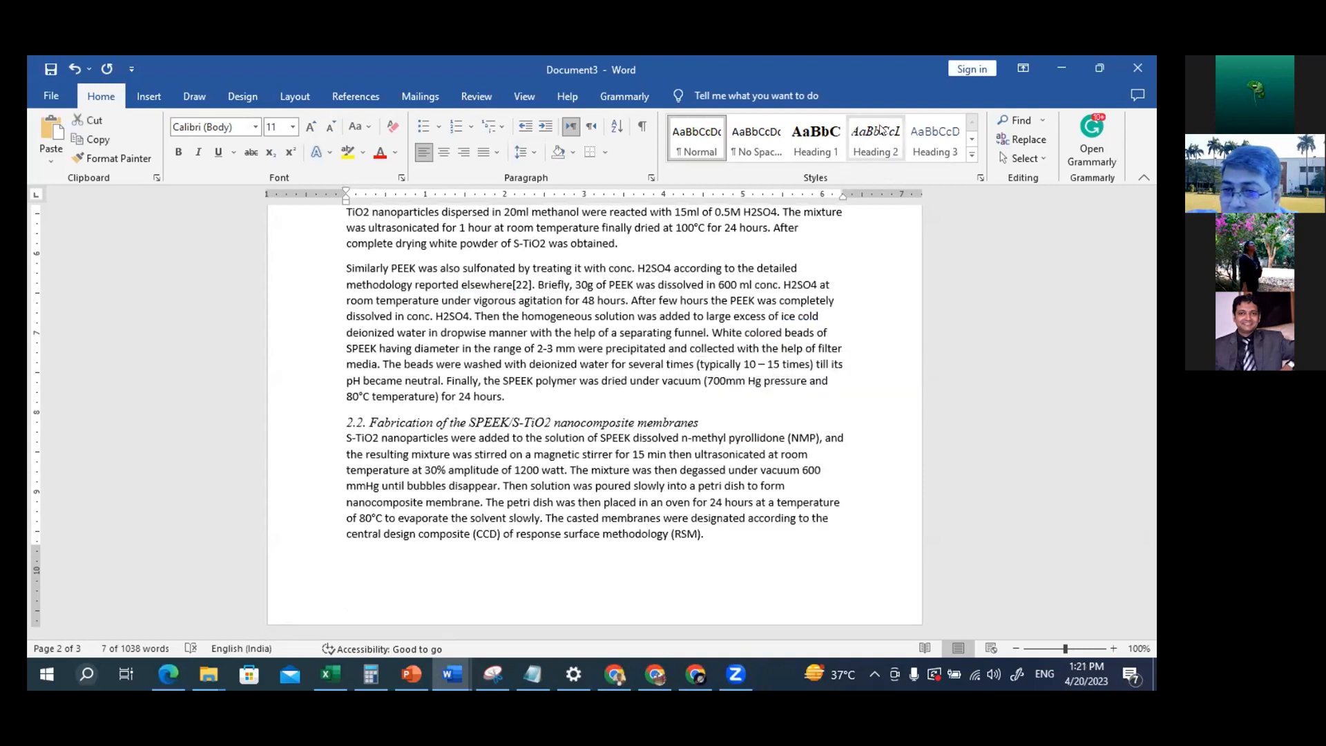
left_click(722, 421)
key("Return")
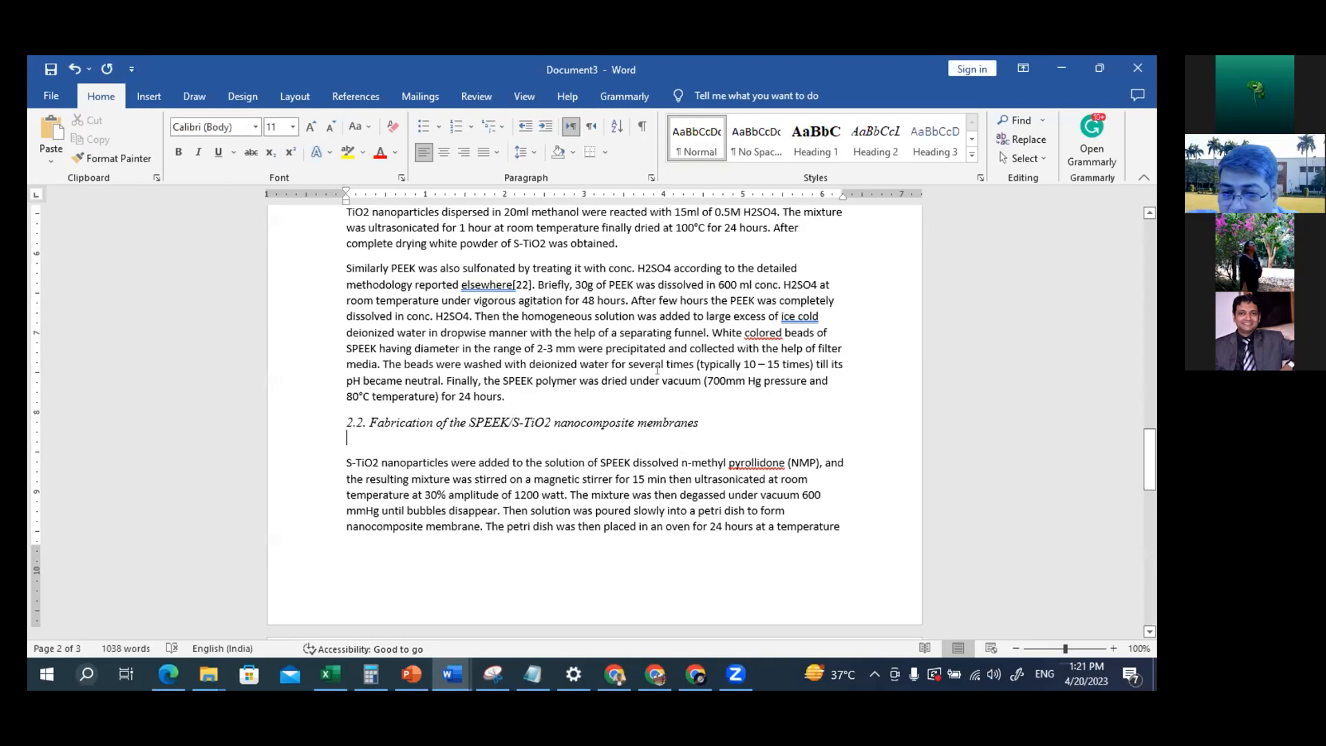
Review the styled headings and body text, check the paragraph formatting requirements on the PowerPoint slide, and return to the Word document
scroll(657, 369, "up", 8)
scroll(657, 369, "up", 10)
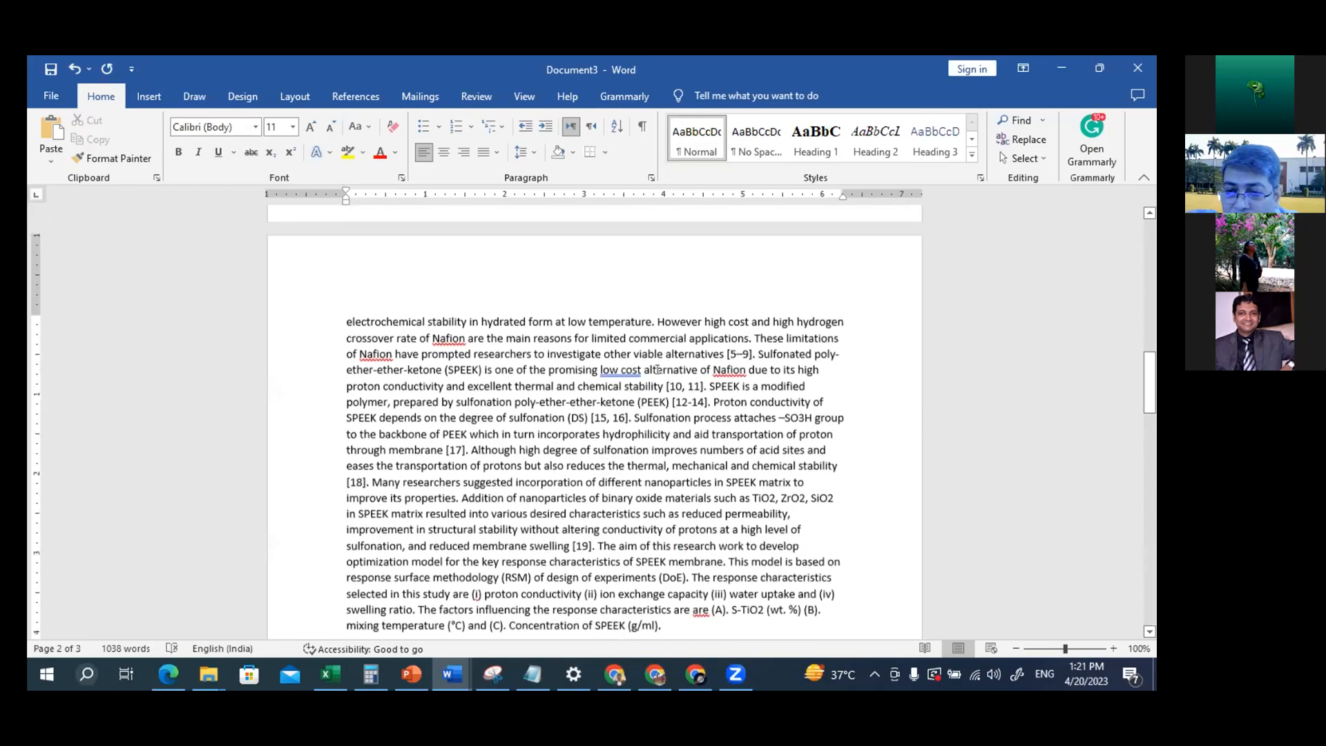
scroll(657, 369, "up", 6)
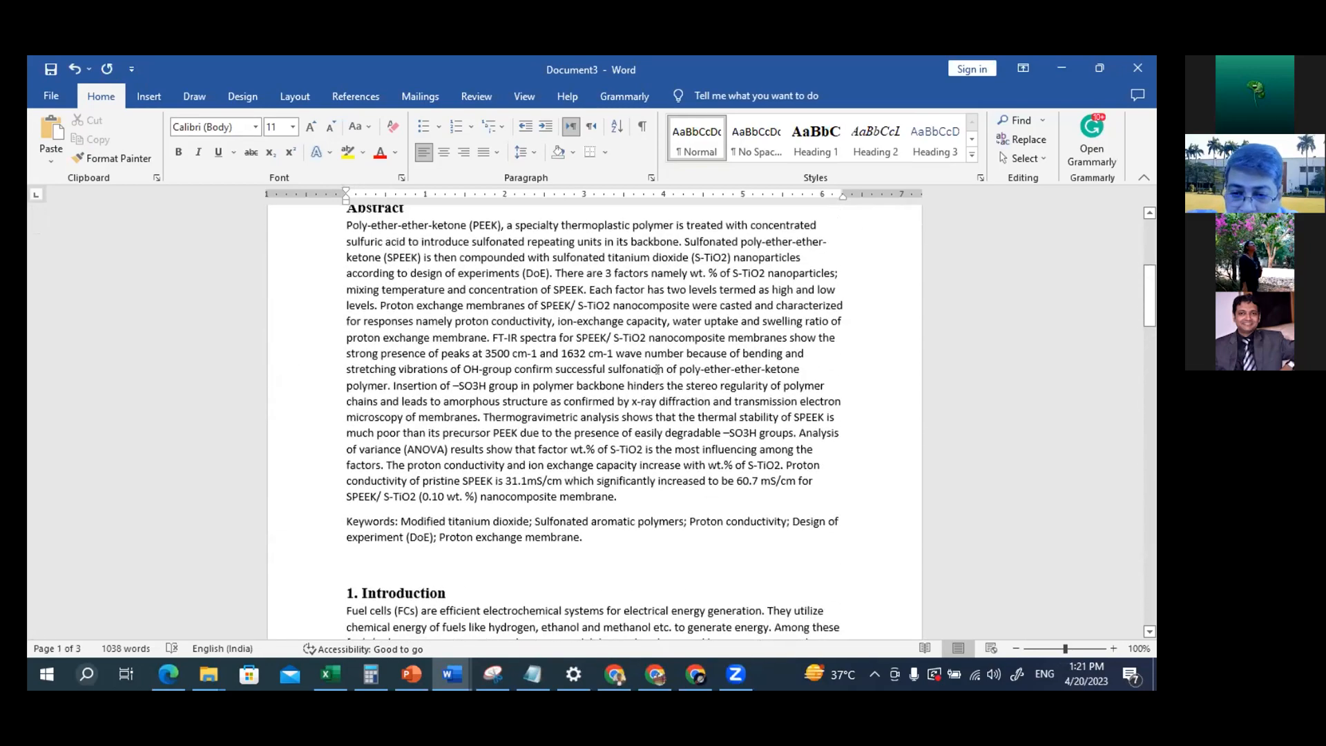
scroll(657, 369, "down", 7)
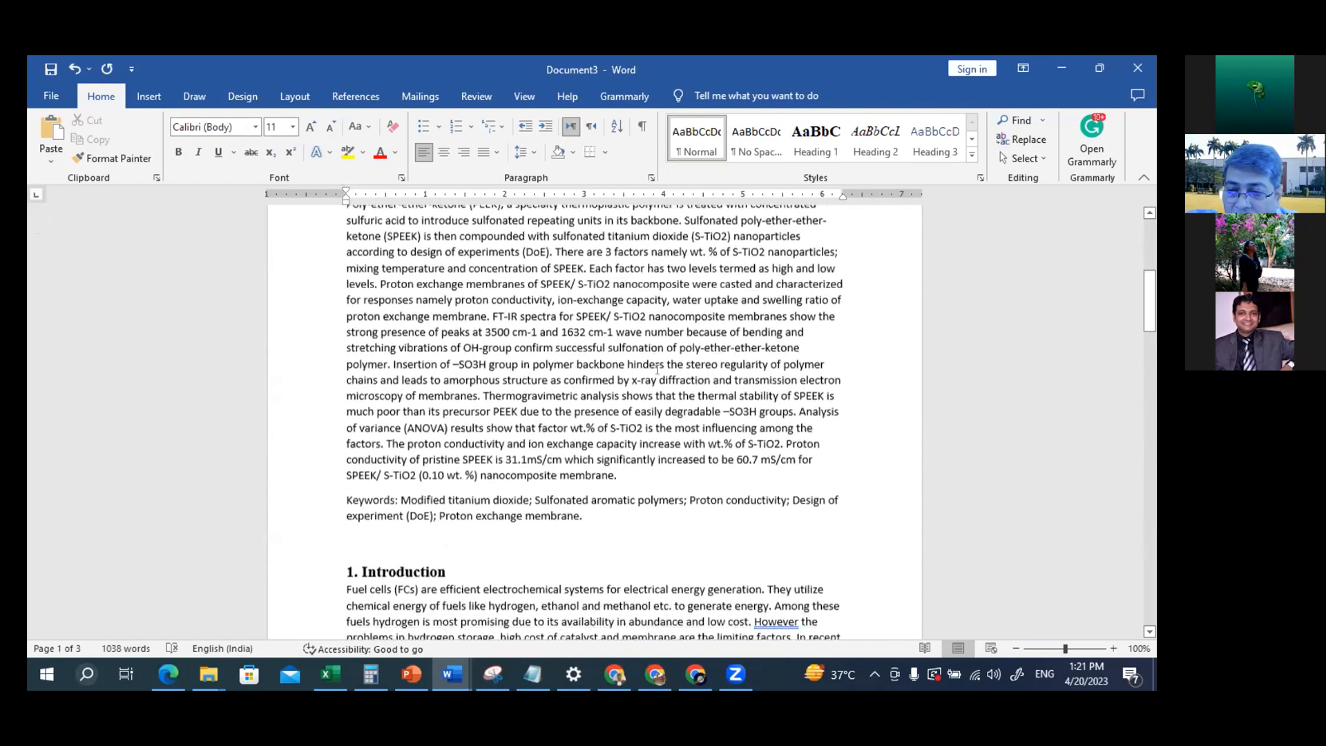
scroll(658, 370, "down", 7)
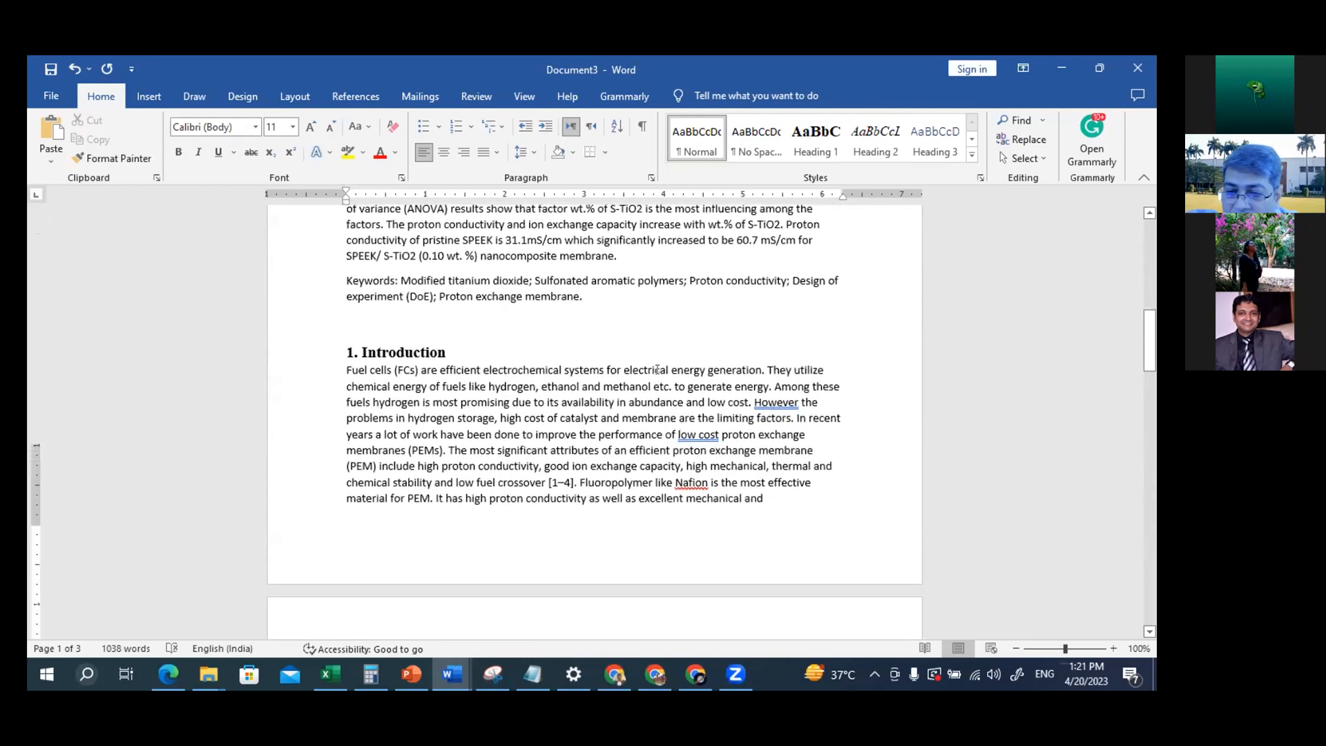
scroll(657, 370, "down", 3)
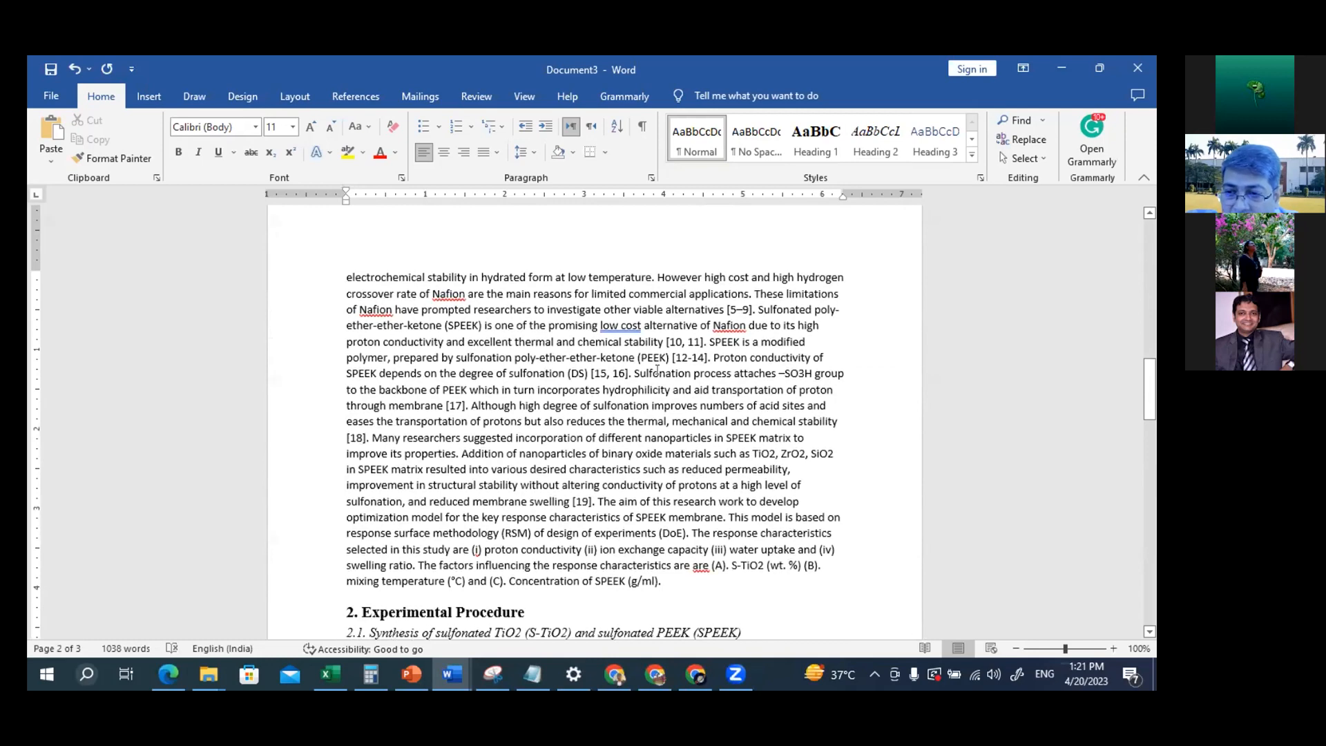
scroll(657, 370, "down", 5)
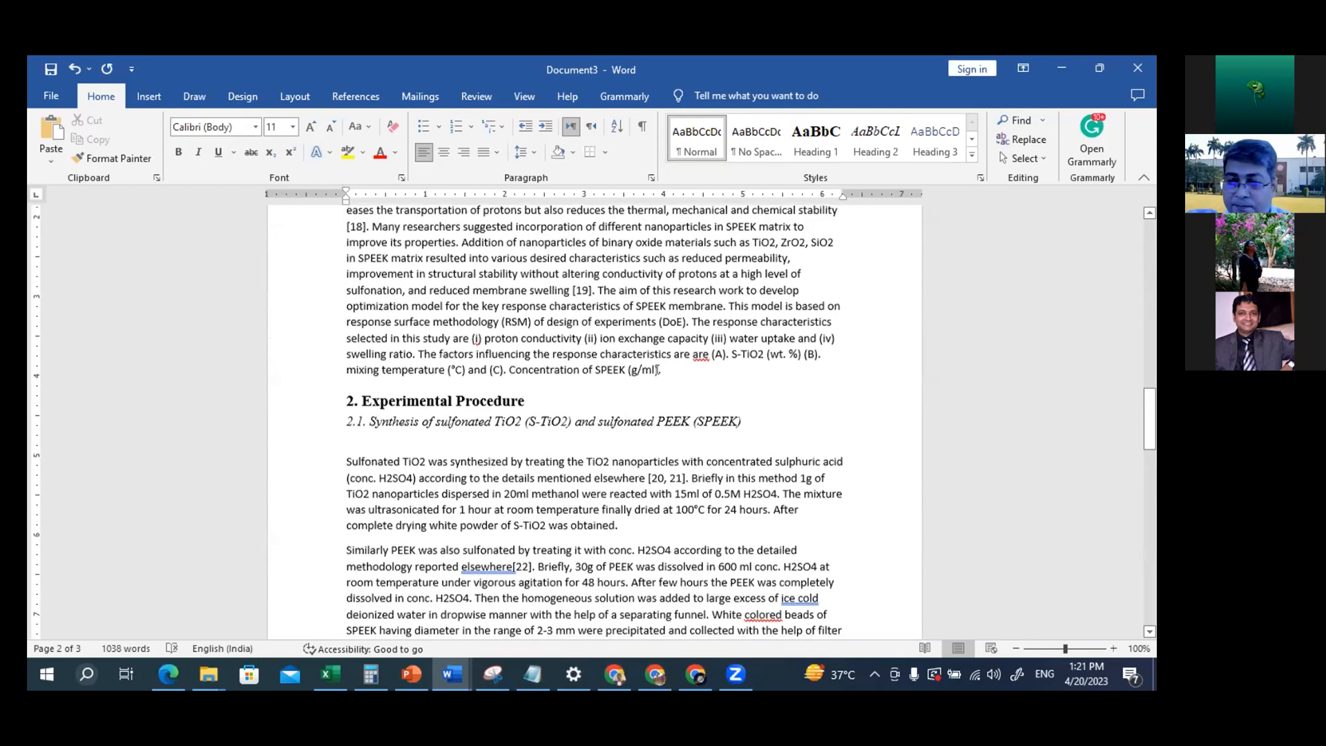
key("alt+Tab")
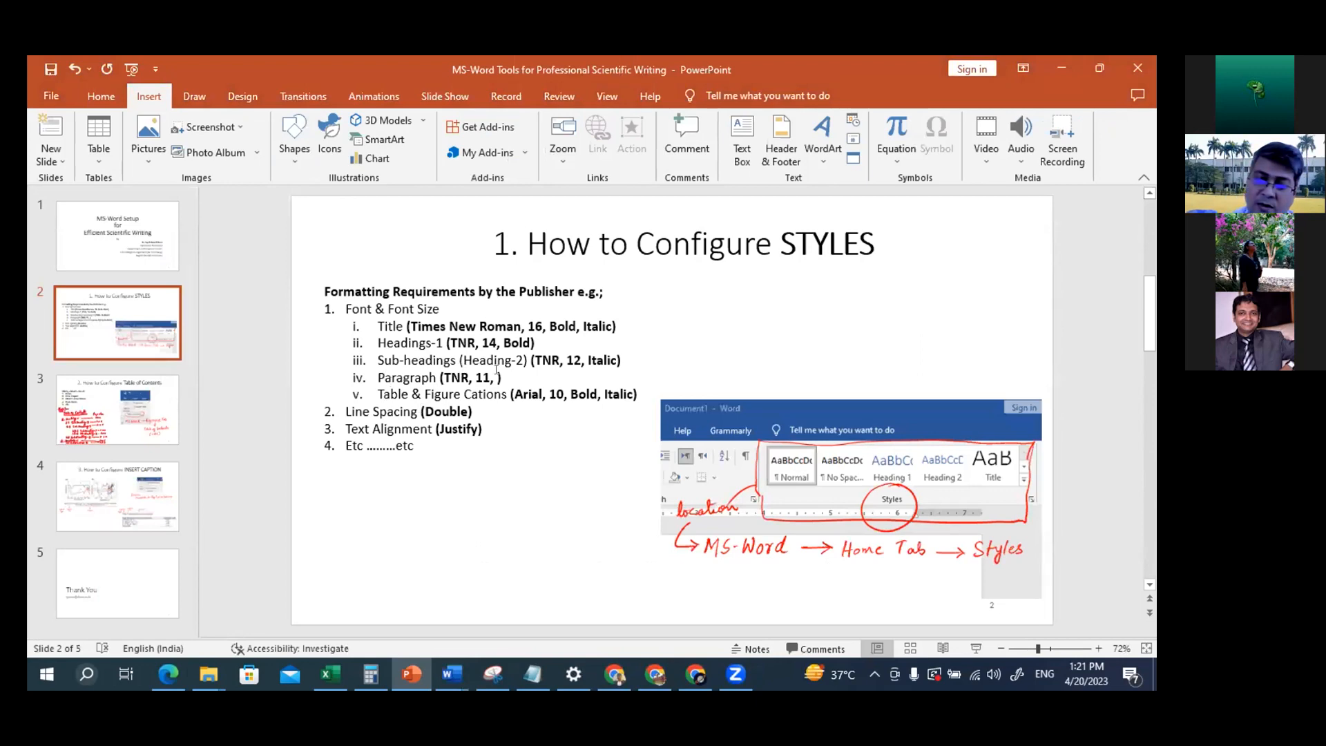
key("alt+Tab")
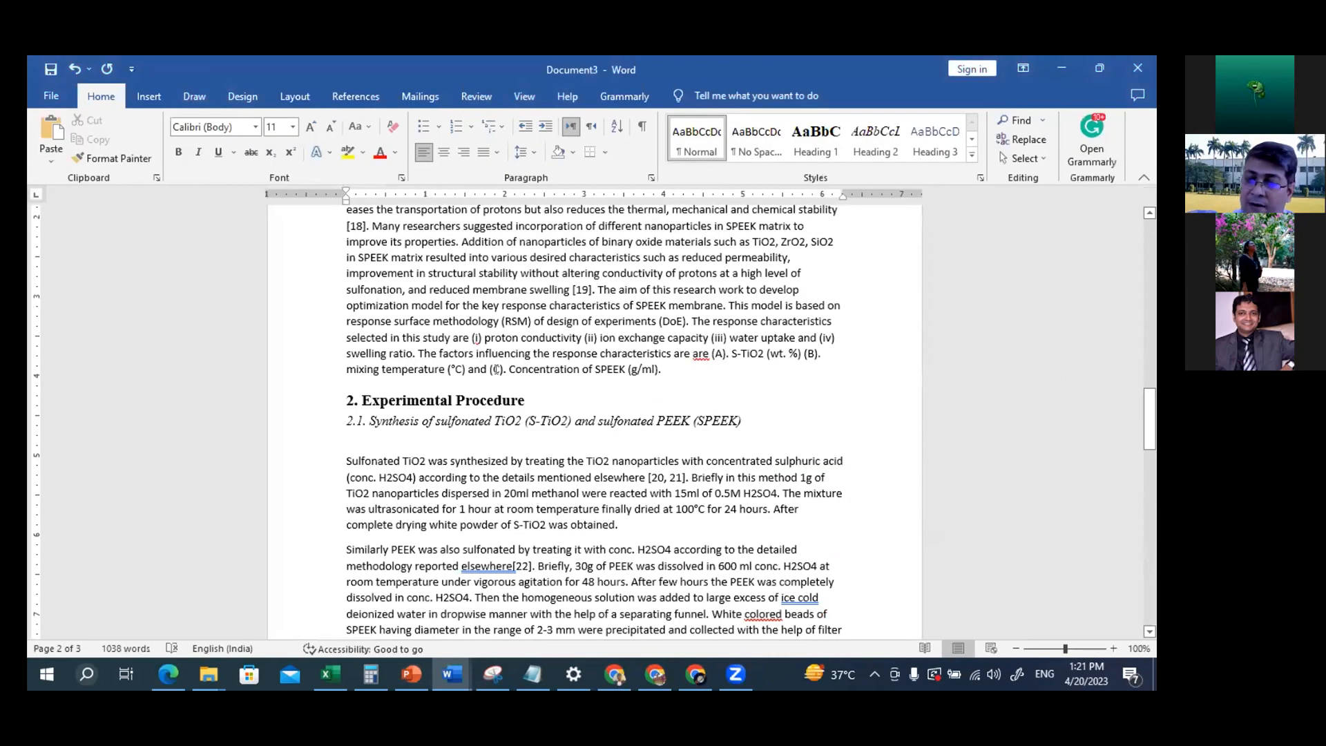
Open the Normal style for modification and set its font to Times New Roman
right_click(696, 144)
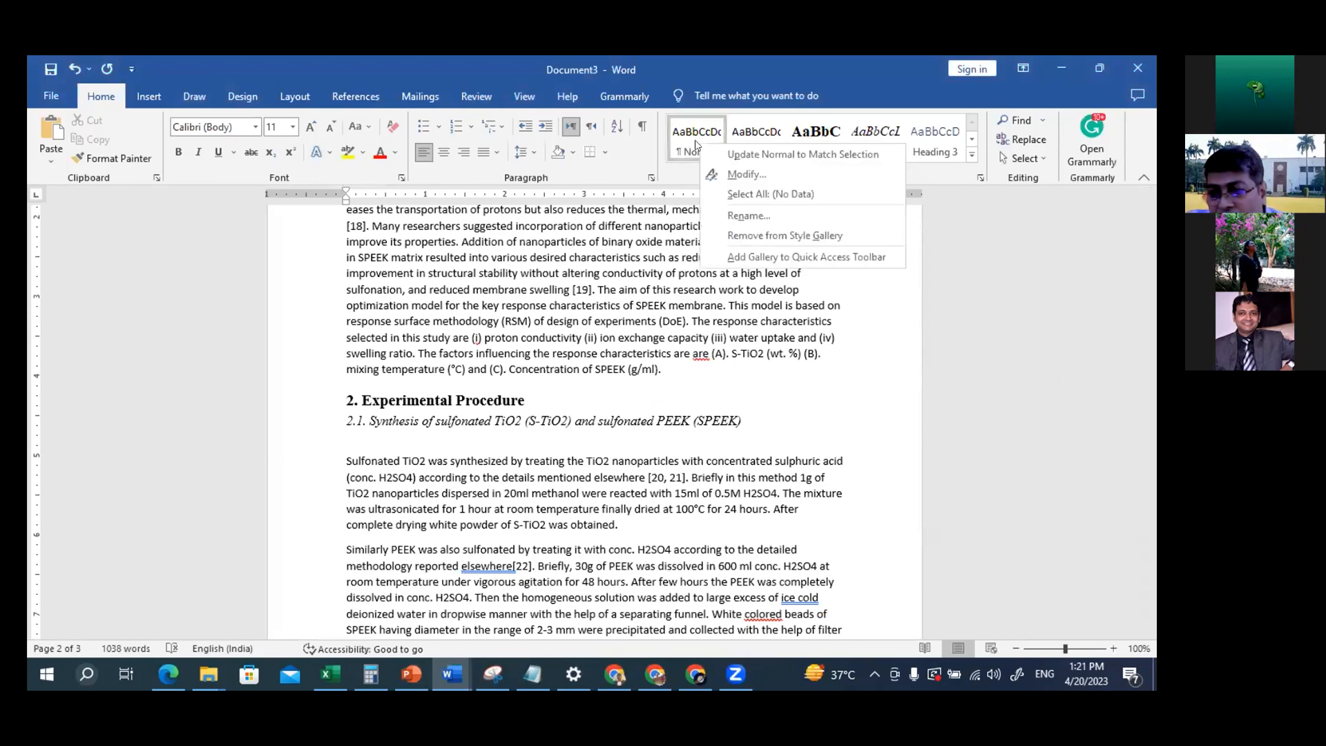
left_click(744, 174)
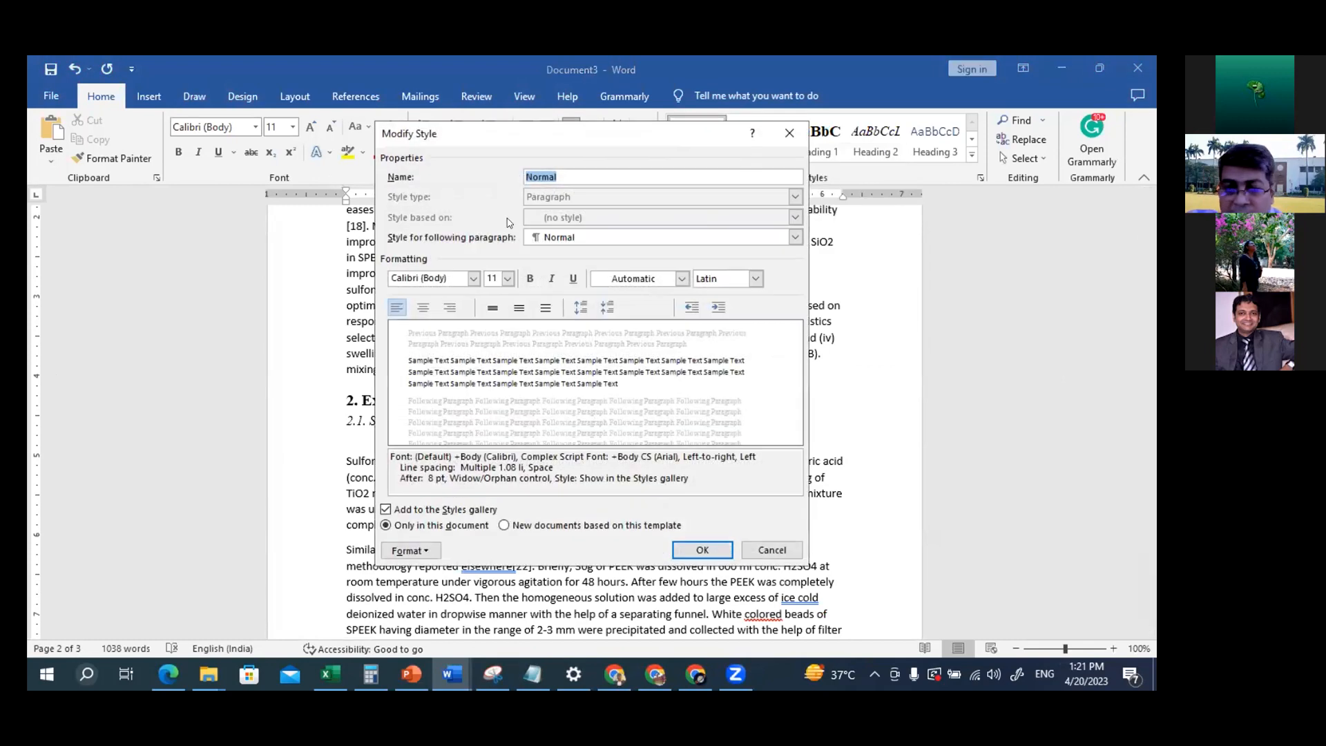
left_click(472, 278)
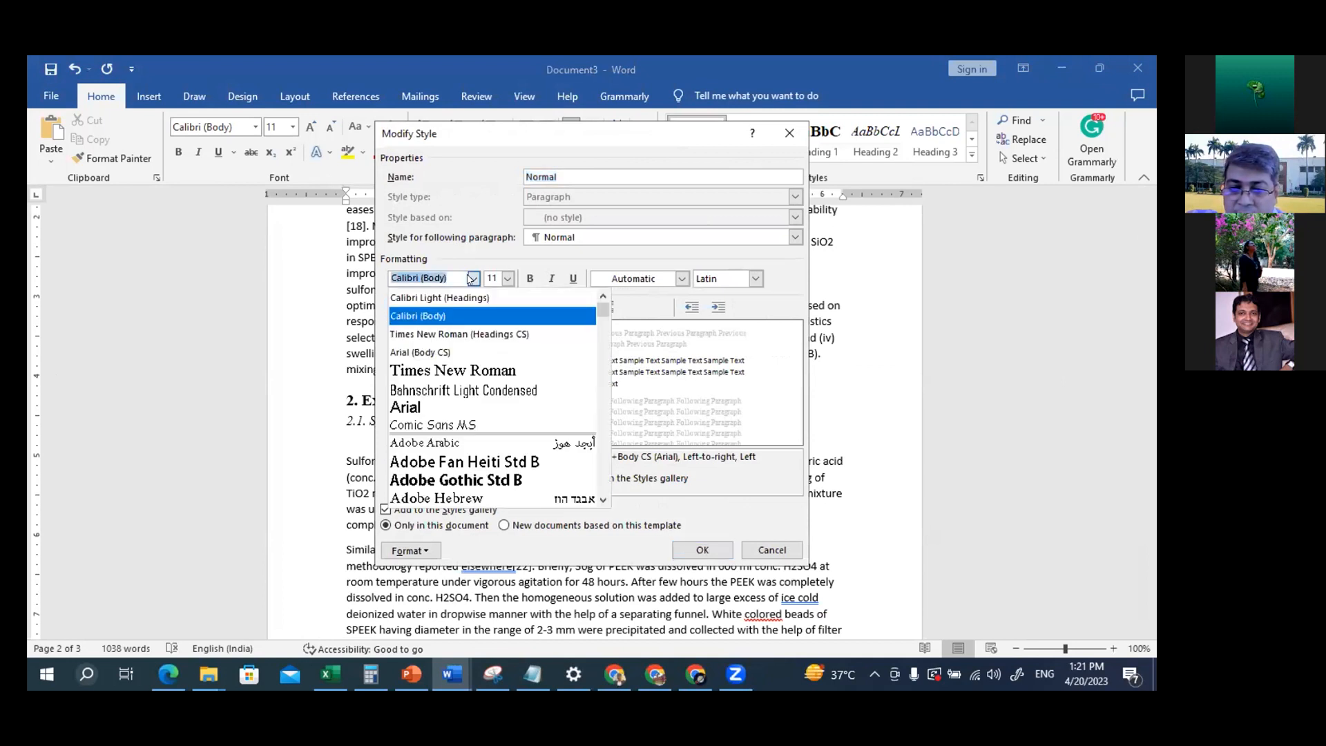
left_click(493, 371)
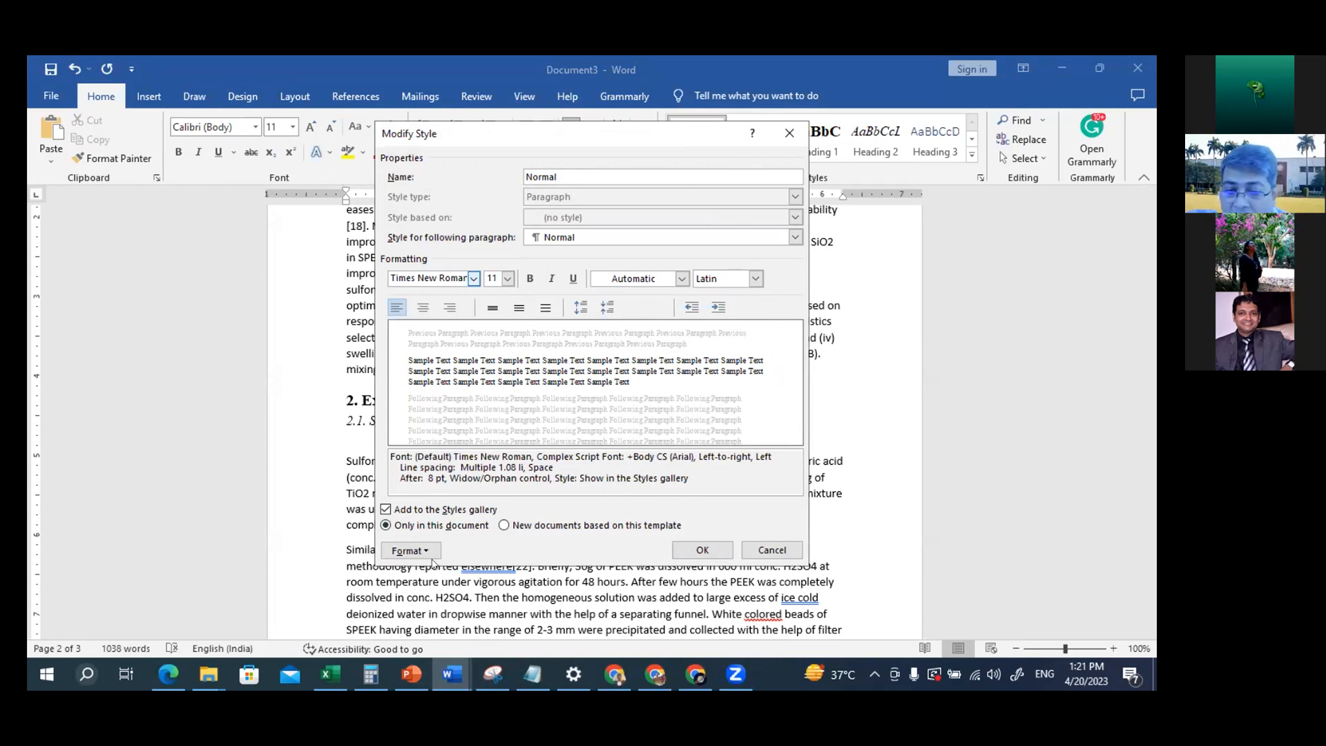
Set the Normal style's paragraph alignment to Justified and save the style
left_click(409, 550)
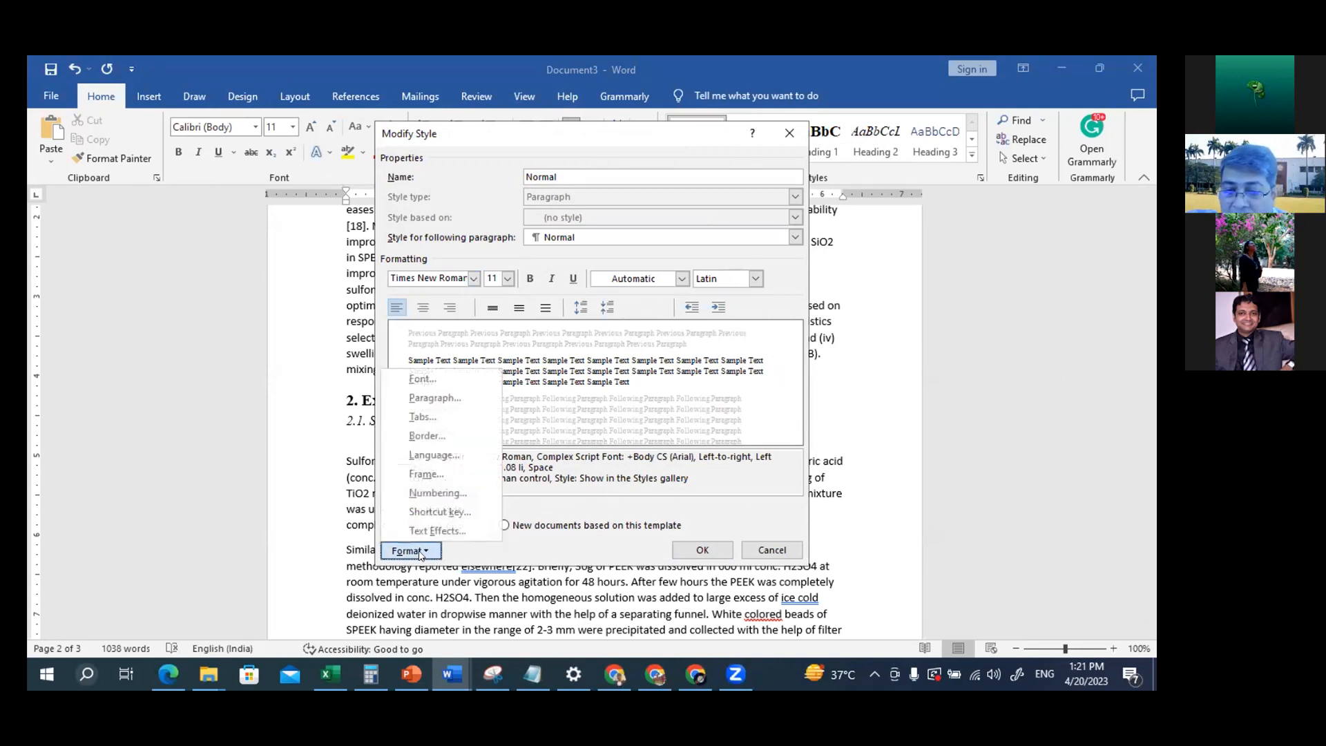
left_click(458, 405)
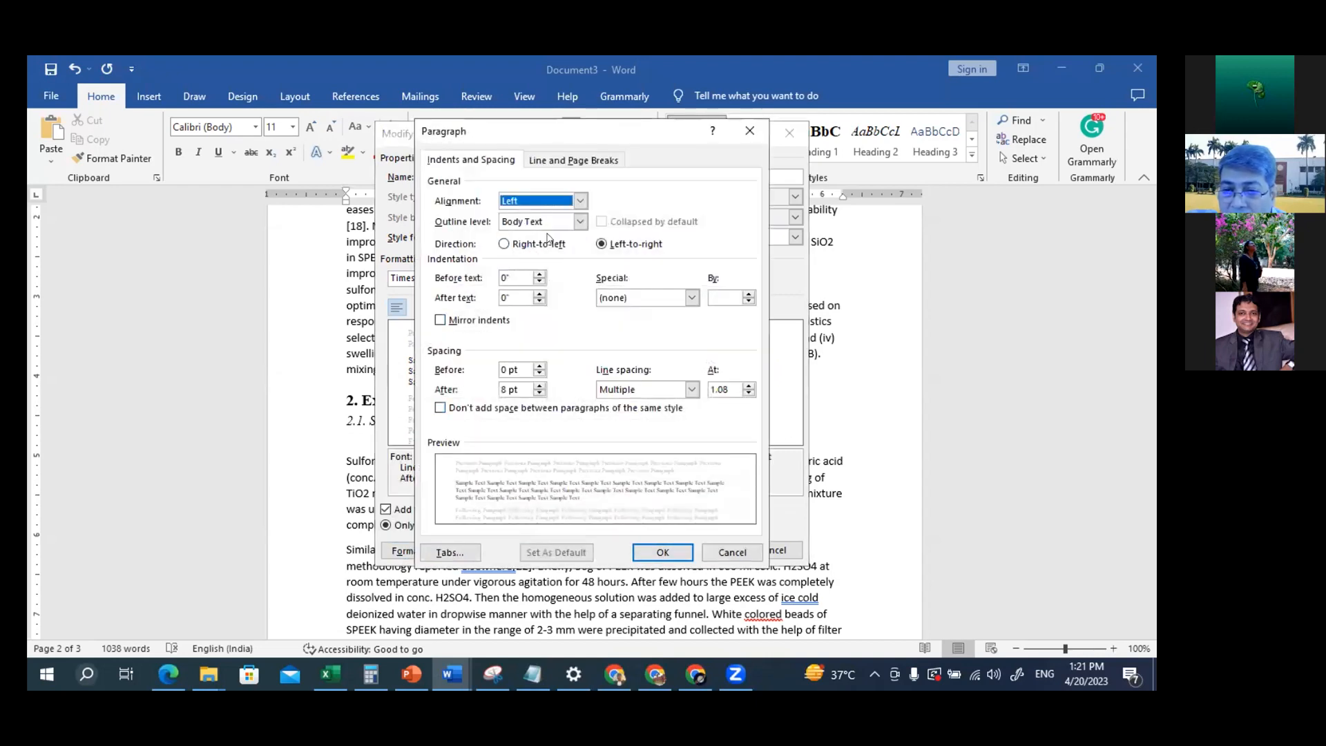
left_click(578, 200)
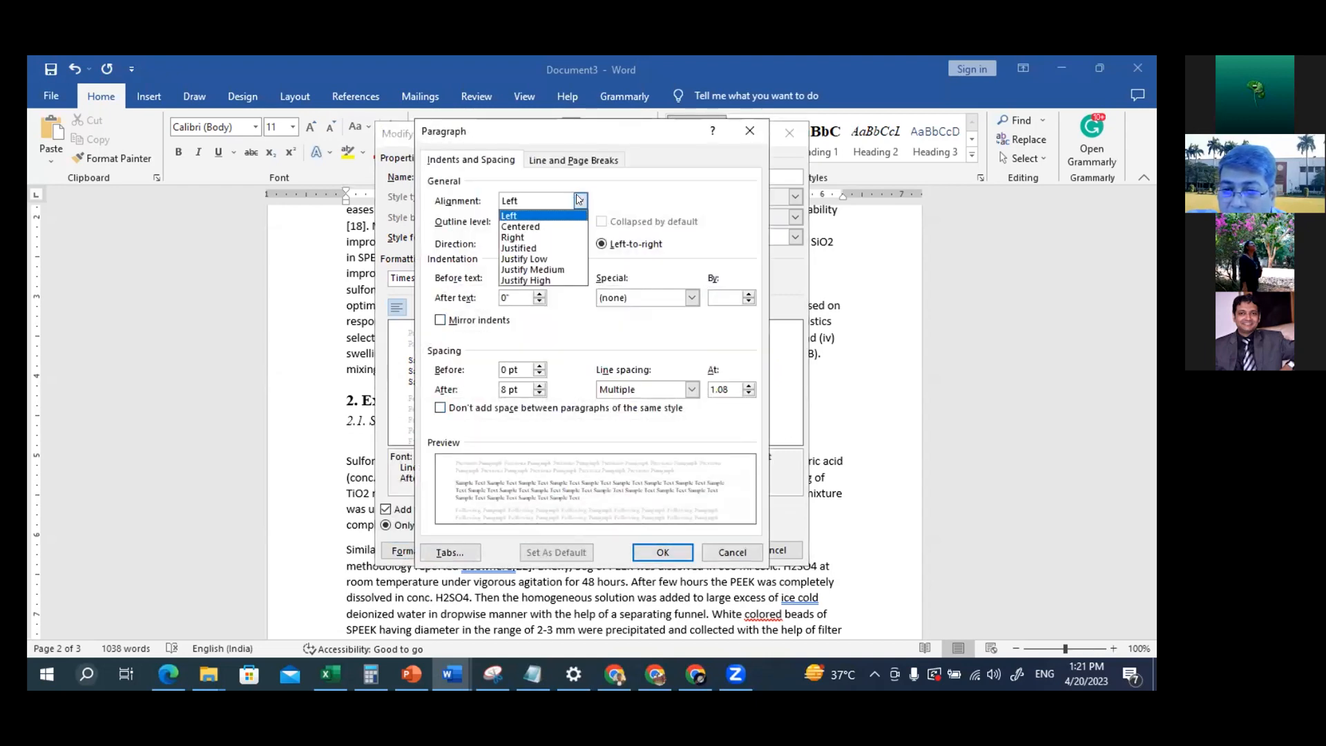
left_click(538, 248)
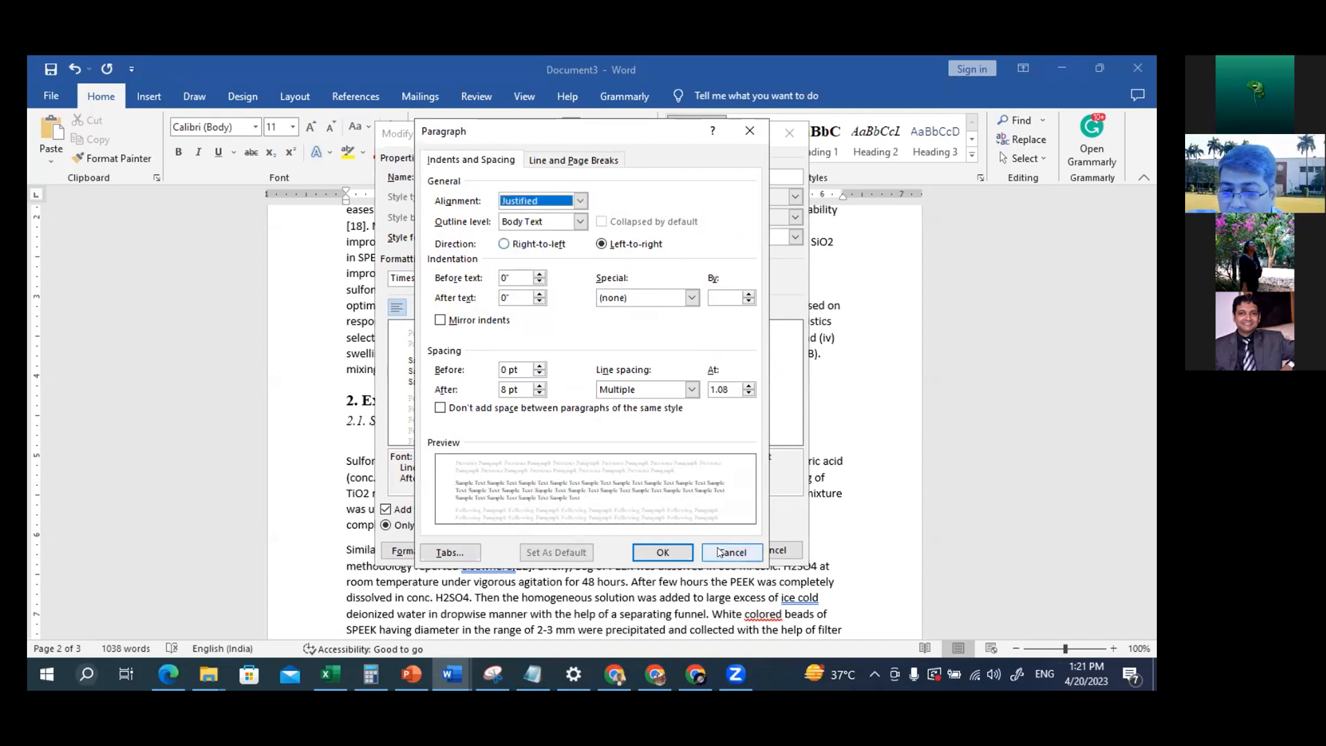
left_click(664, 552)
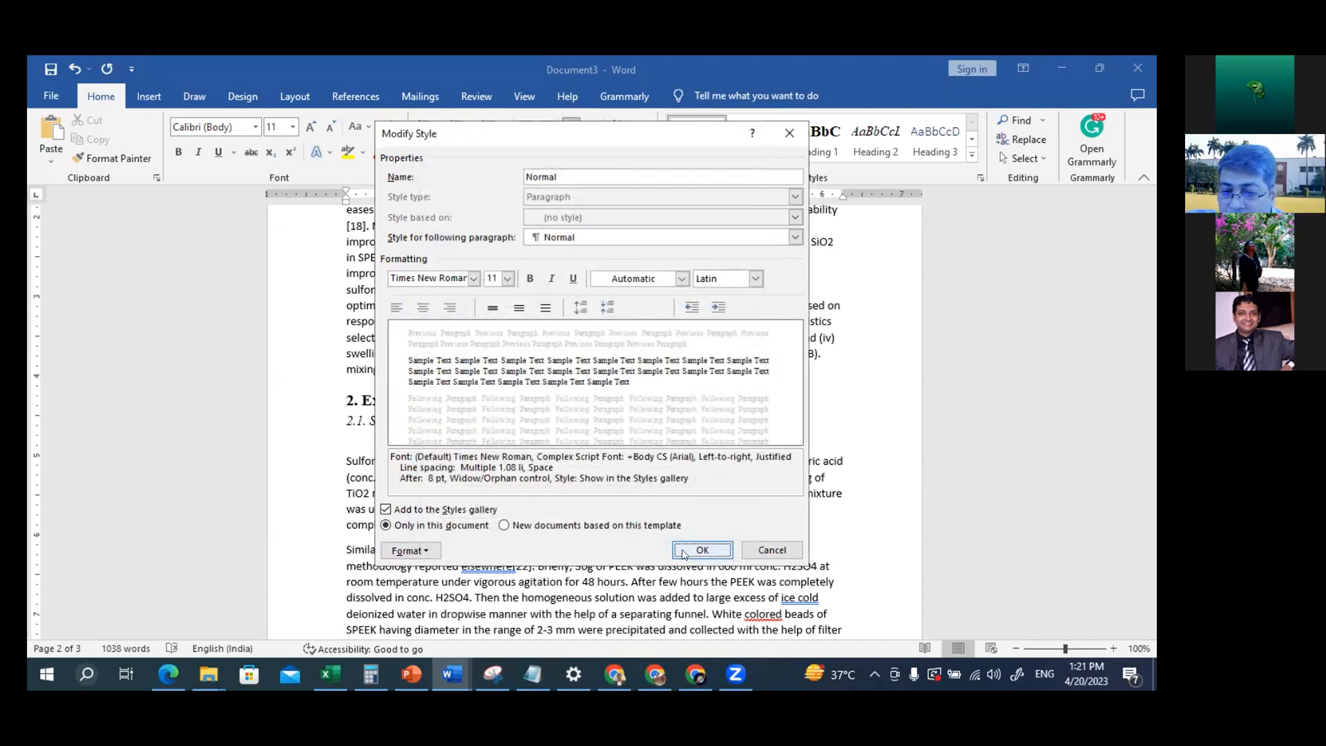
left_click(701, 549)
Justify the Abstract body paragraph and check the alignment of the Keywords and Introduction text below it
scroll(751, 385, "up", 6)
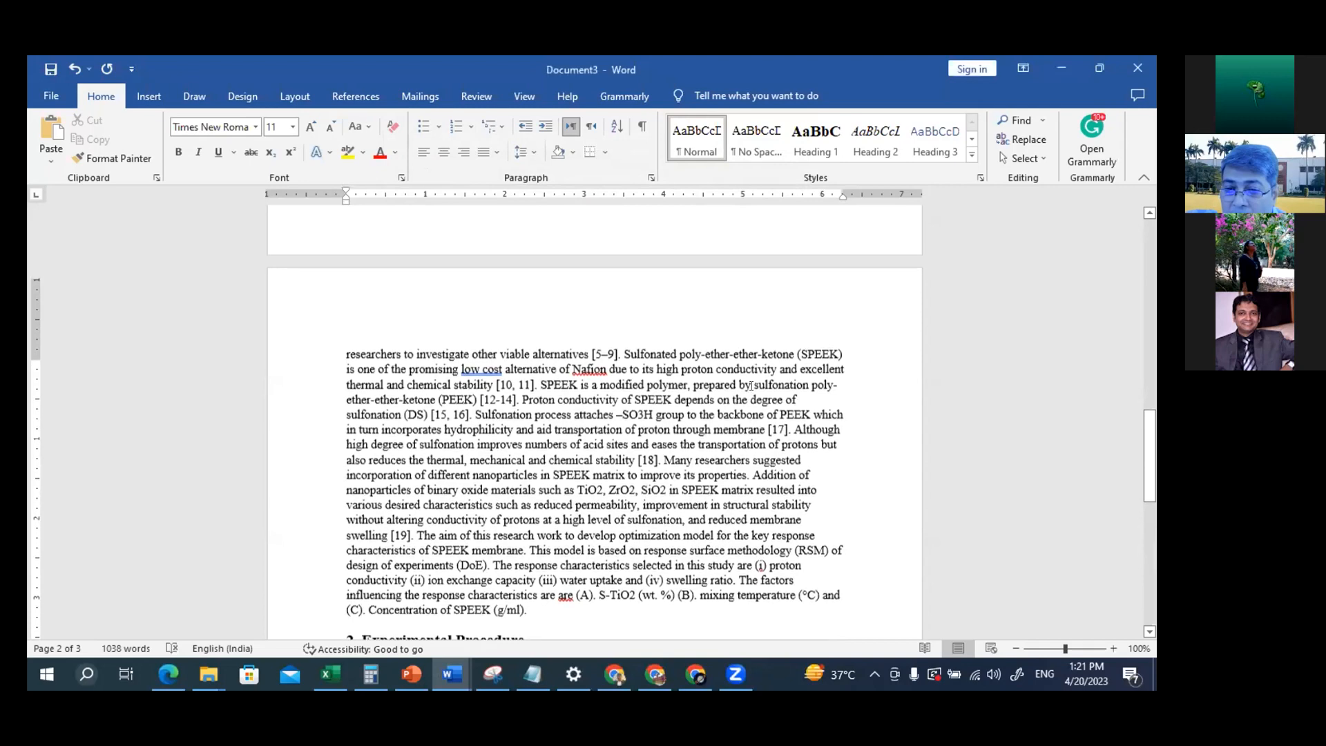
scroll(751, 385, "up", 2)
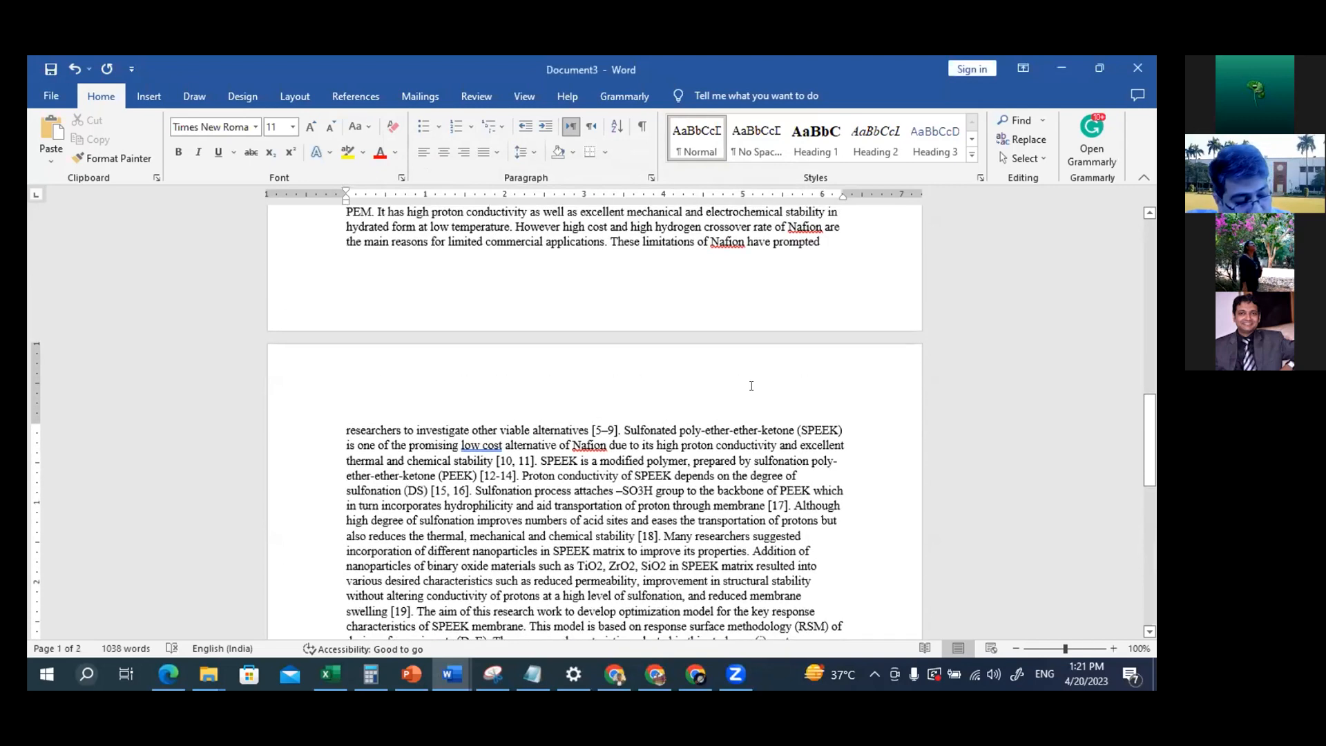
scroll(593, 277, "up", 6)
scroll(592, 277, "up", 9)
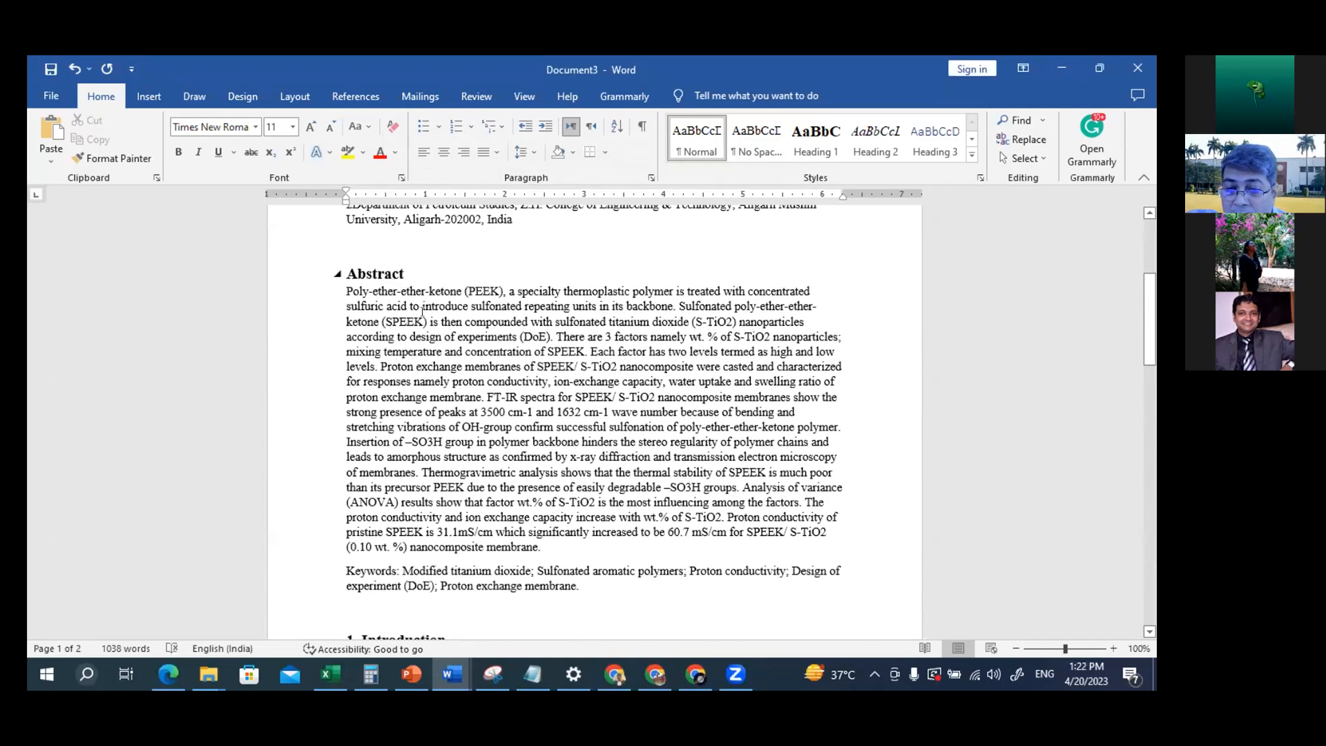
left_click(385, 315)
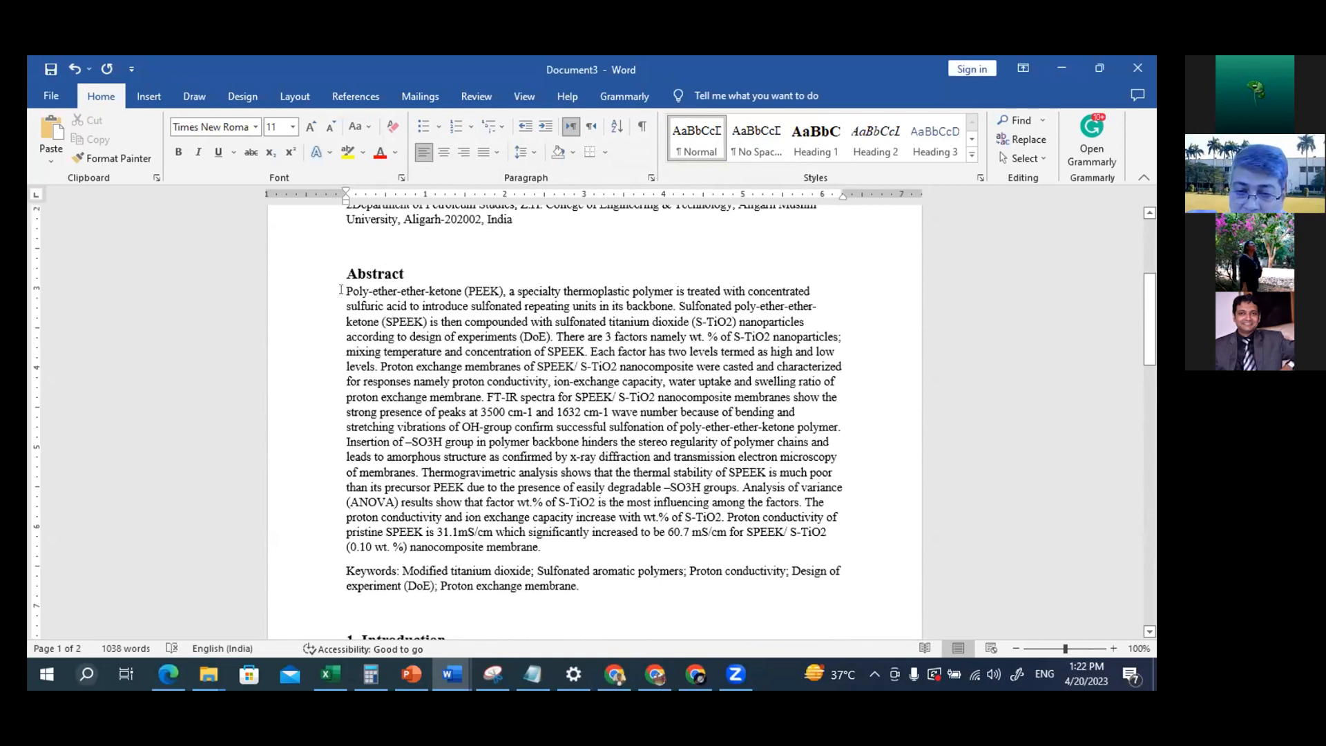
left_click_drag(340, 290, 552, 549)
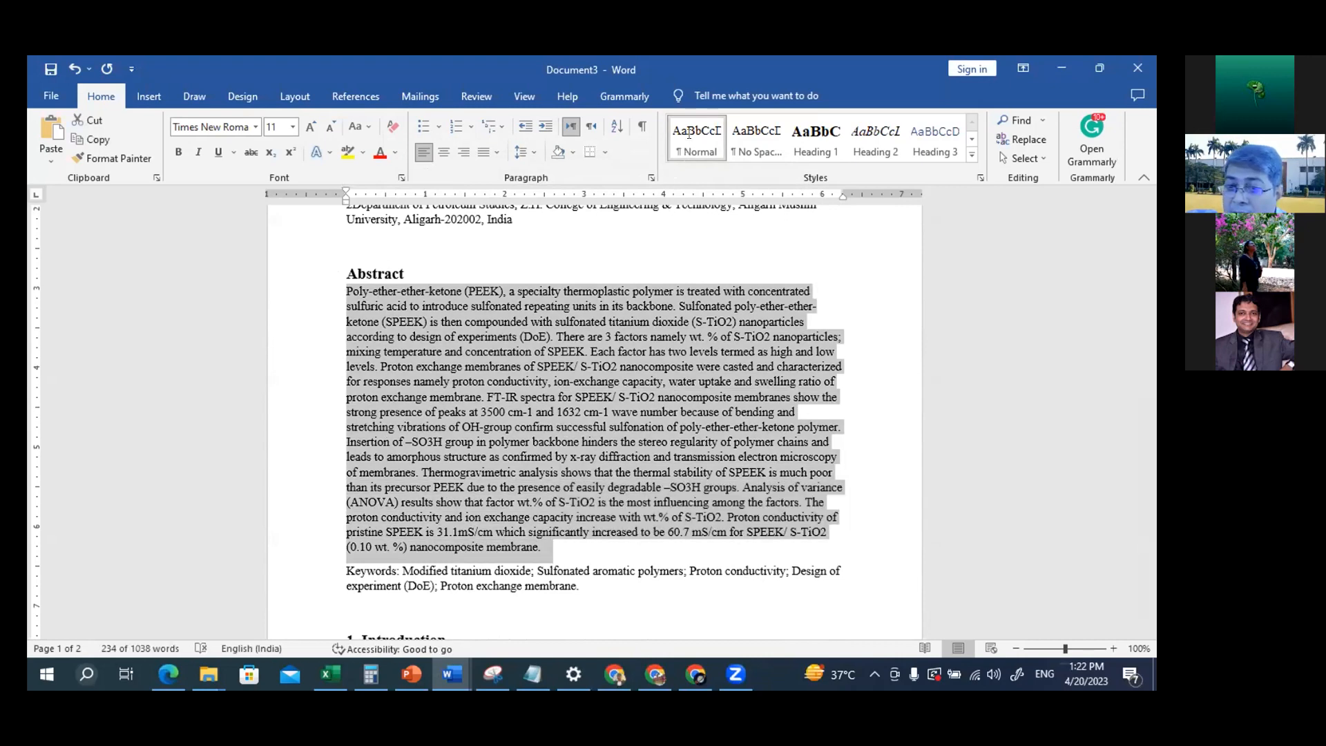
key("ctrl+j")
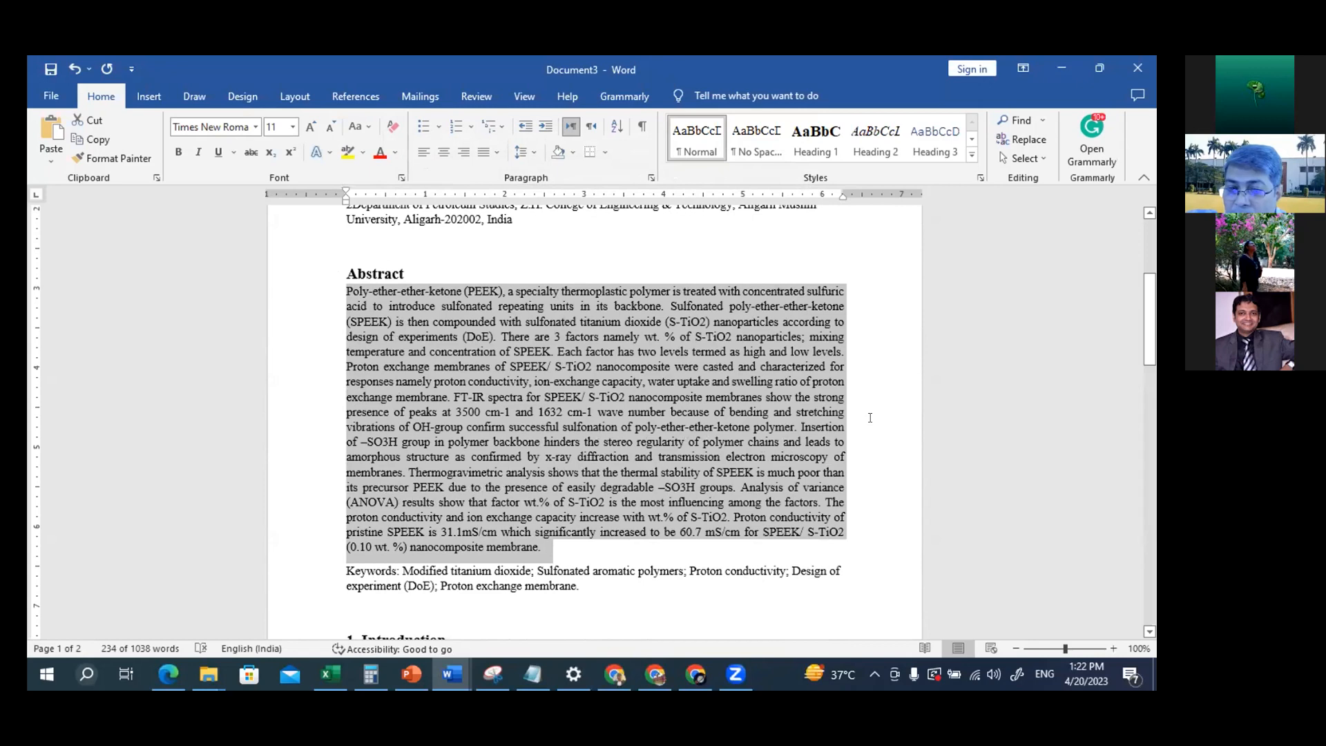
scroll(751, 478, "down", 3)
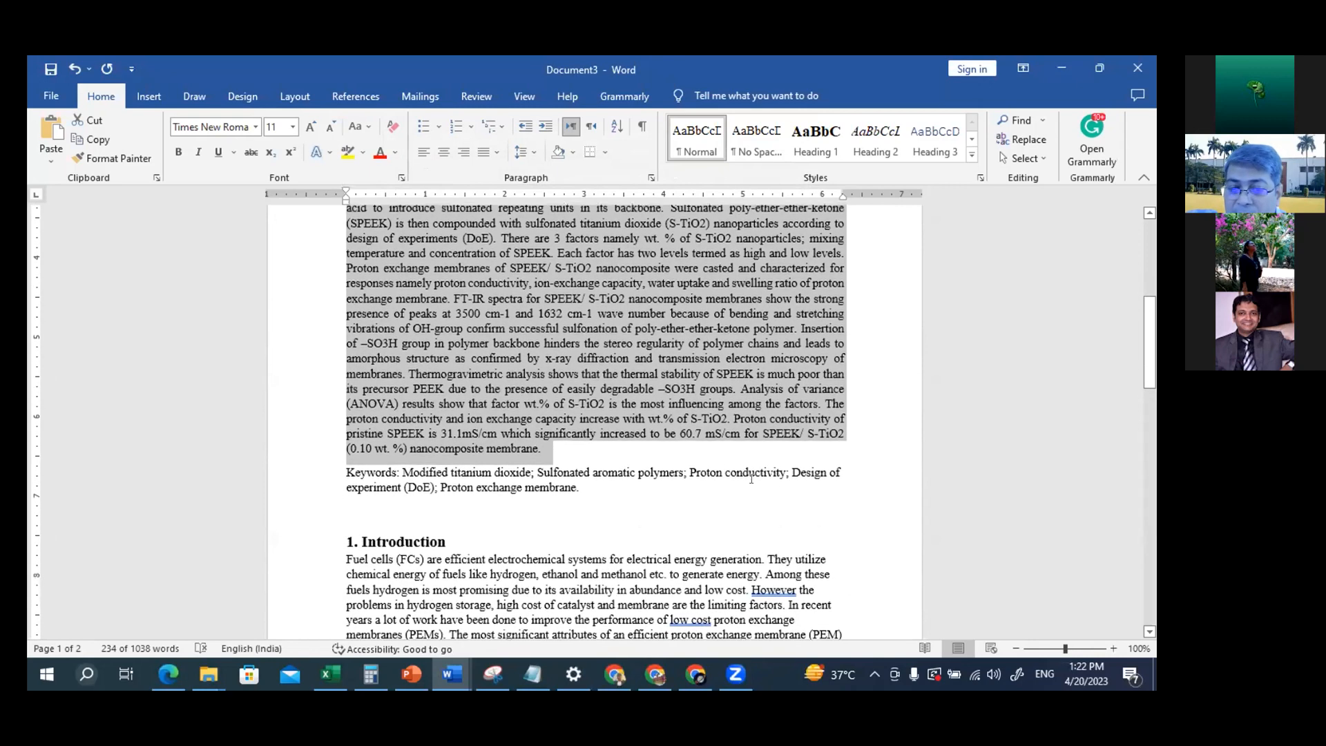
scroll(751, 478, "down", 1)
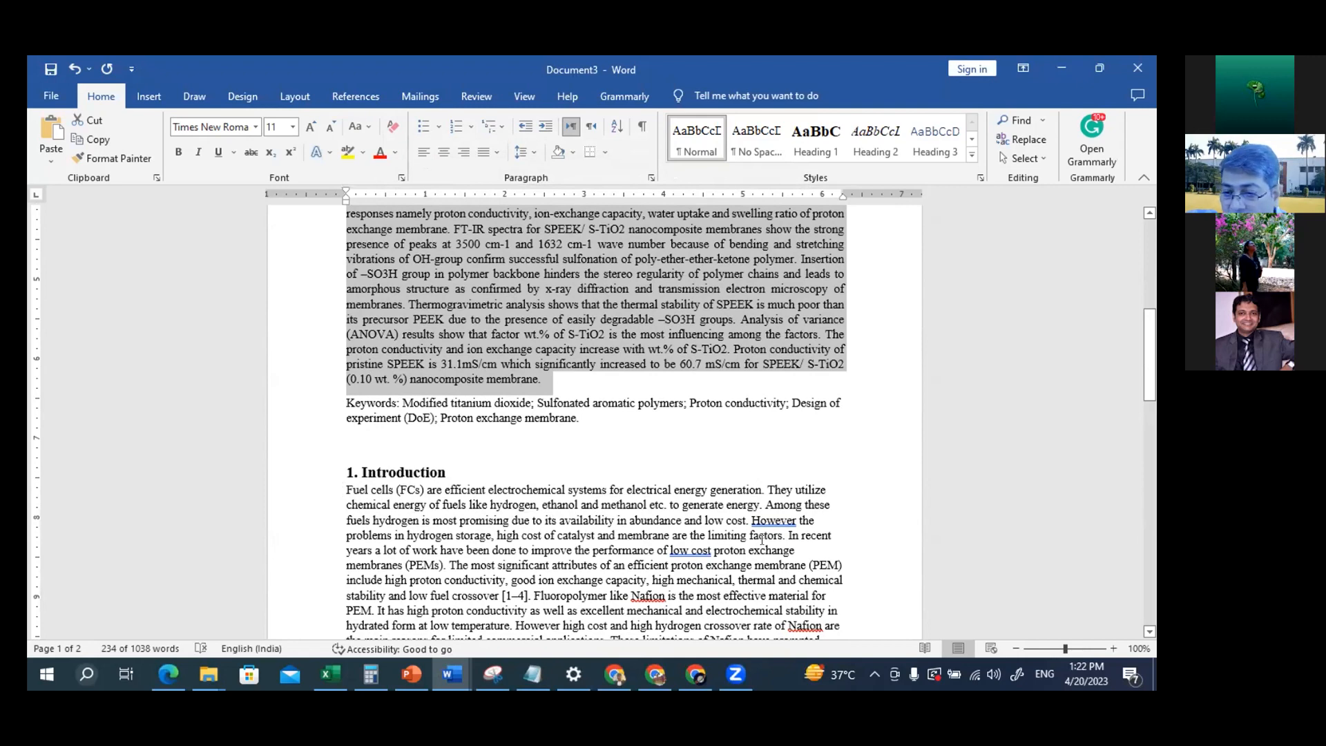
scroll(762, 540, "up", 1, "ctrl")
scroll(761, 540, "down", 5)
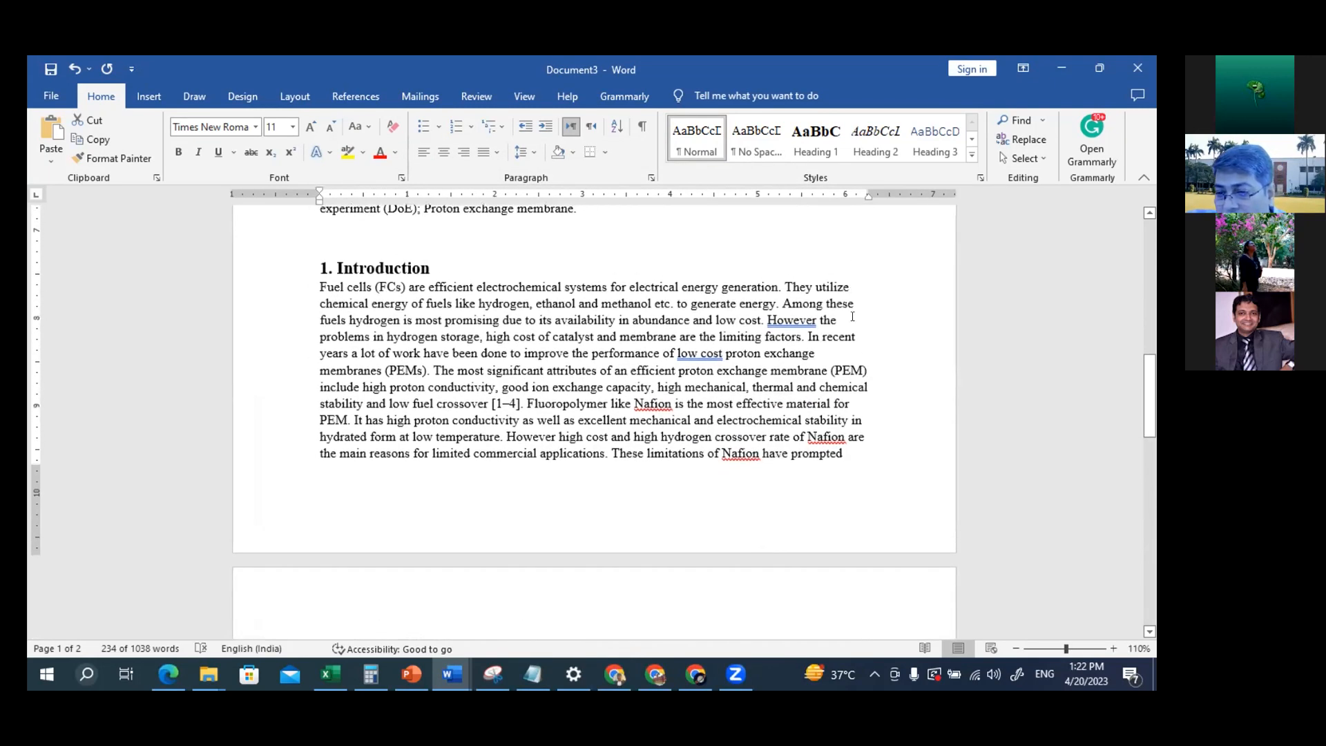
Justify the Introduction body text and both body paragraphs under subheading 2.1
left_click_drag(315, 287, 720, 555)
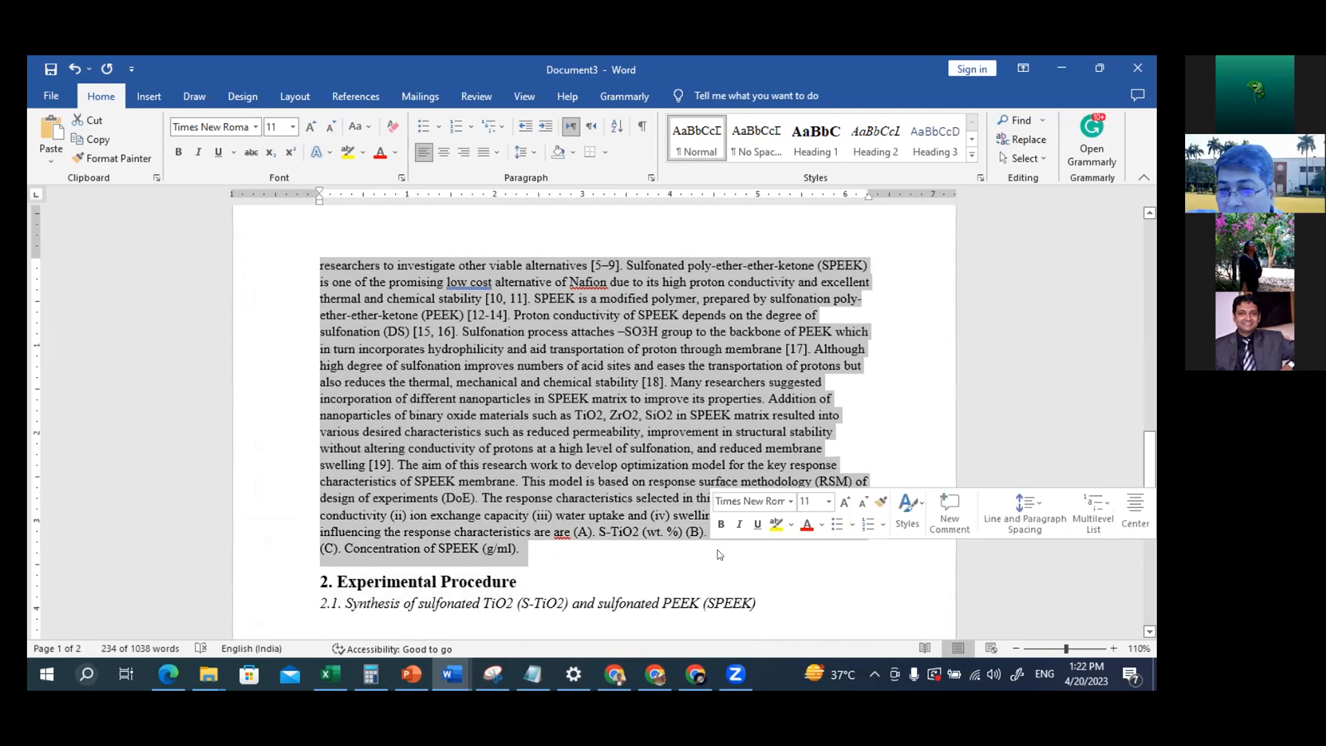
key("ctrl+j")
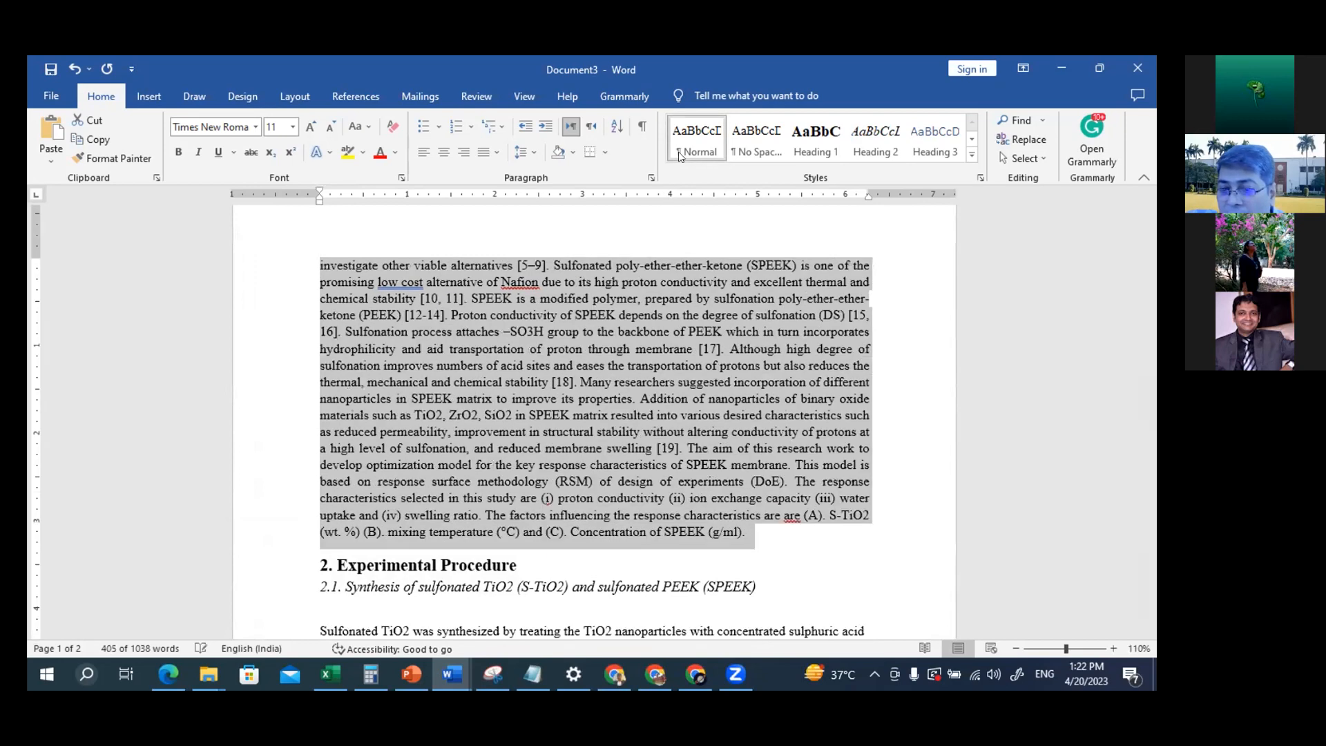
scroll(852, 390, "down", 6)
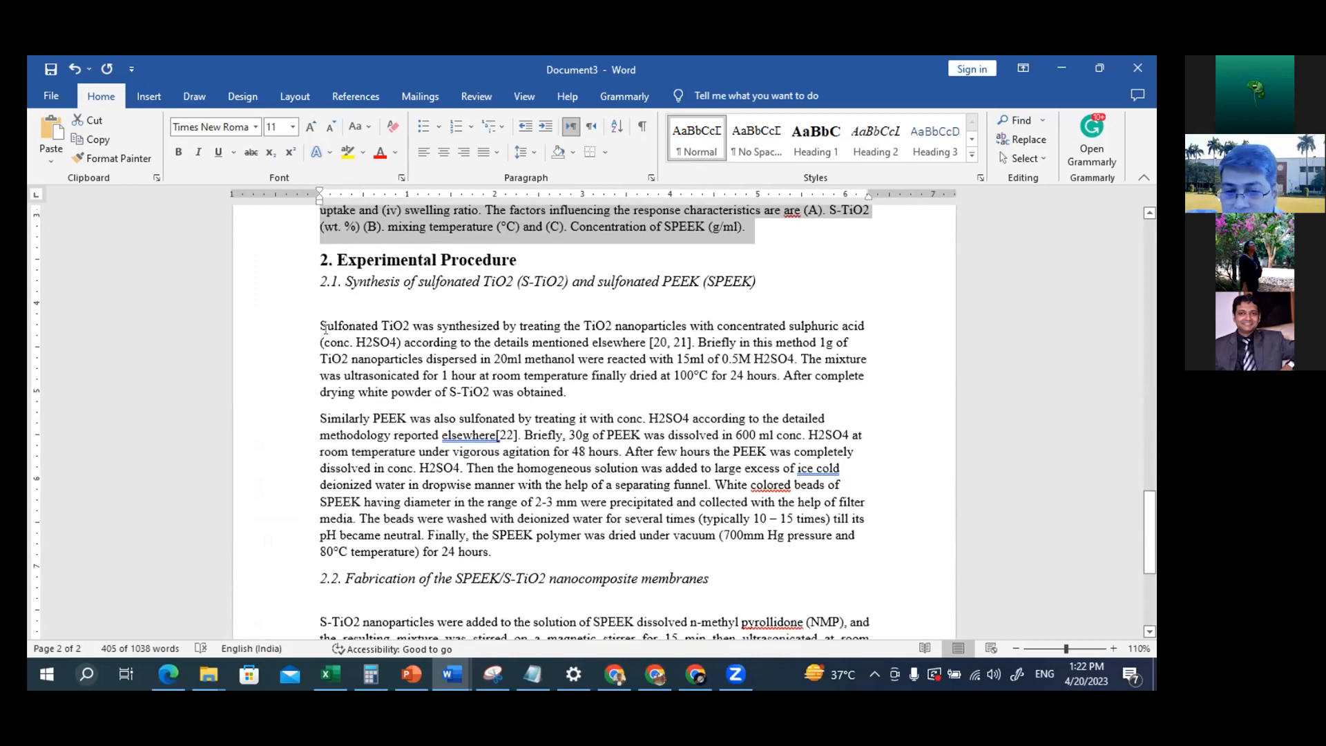
left_click_drag(315, 319, 498, 553)
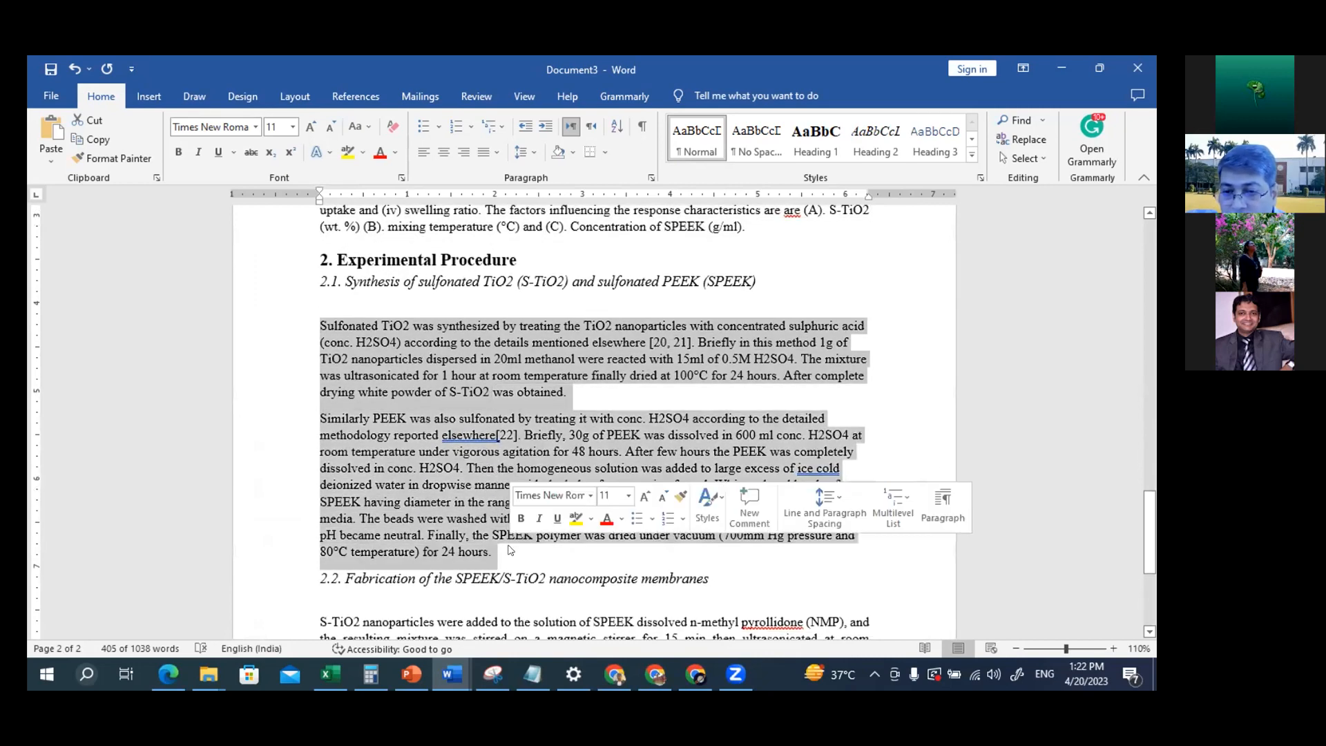
key("ctrl+j")
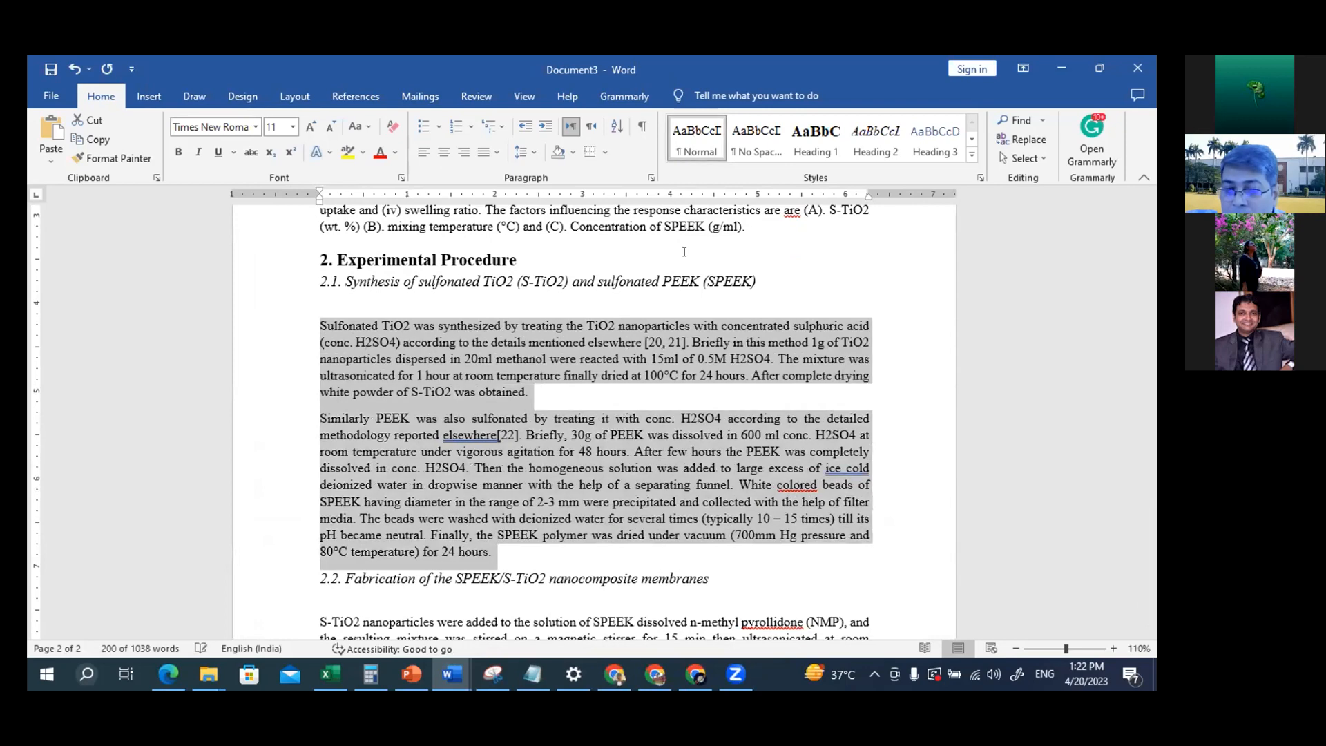
Select the whole body paragraph under subheading 2.2 to check its style and alignment
scroll(666, 445, "down", 5)
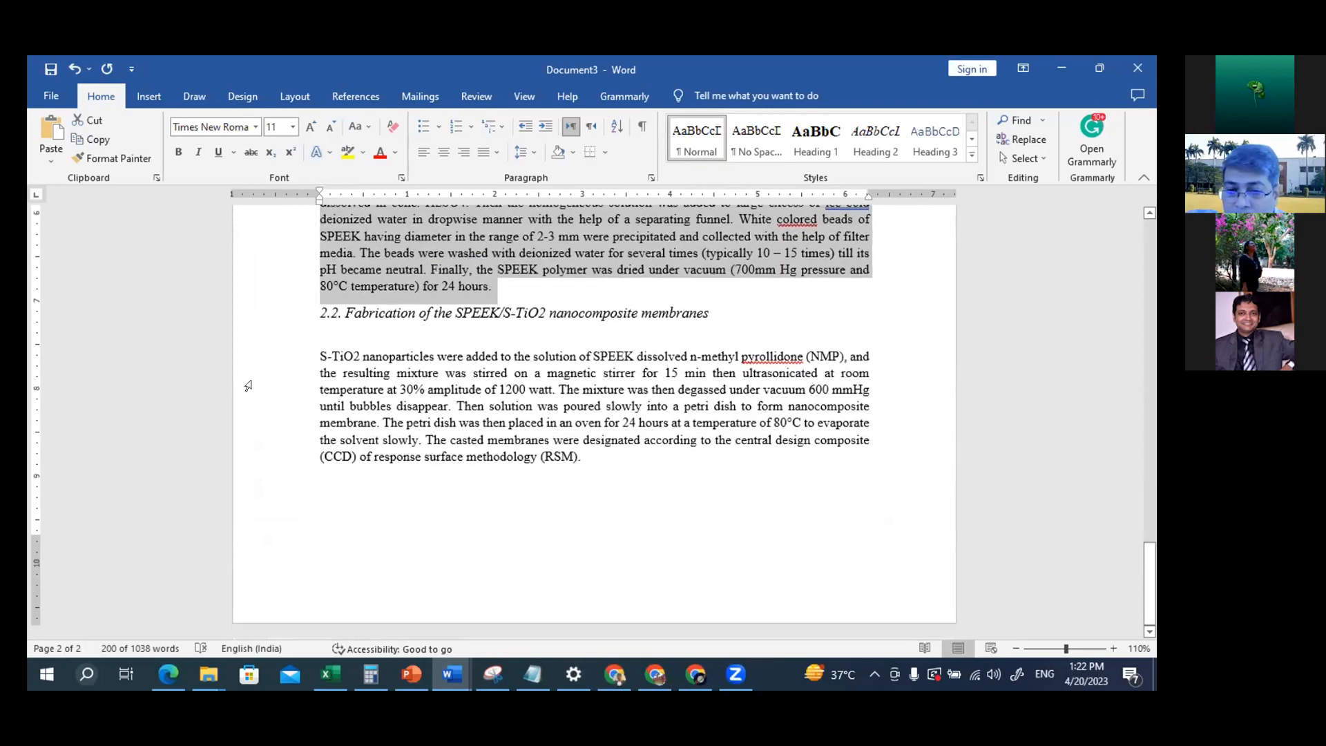
left_click_drag(315, 345, 523, 457)
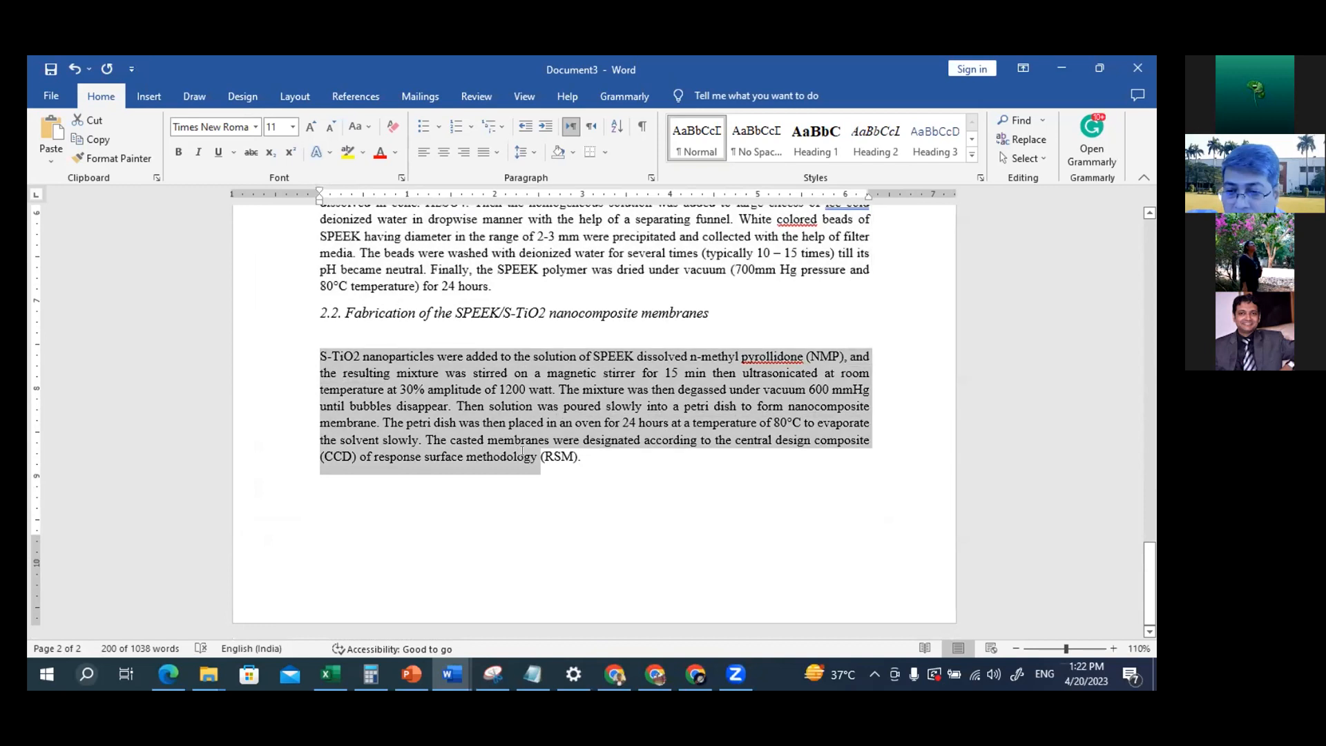
key("shift+Right")
key("shift+Right")
key("shift+Right")
key("shift+Right")
key("shift+Right")
key("shift+Right")
key("shift+Right")
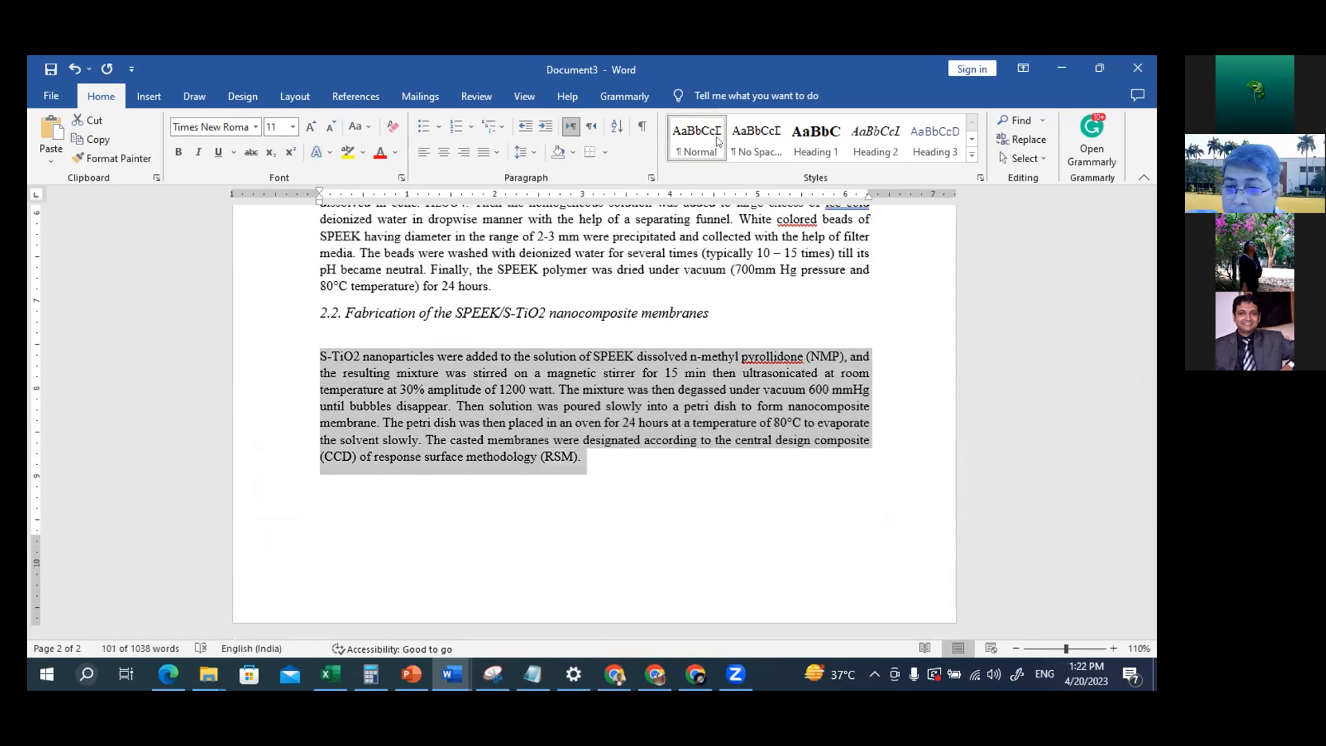
left_click(605, 488)
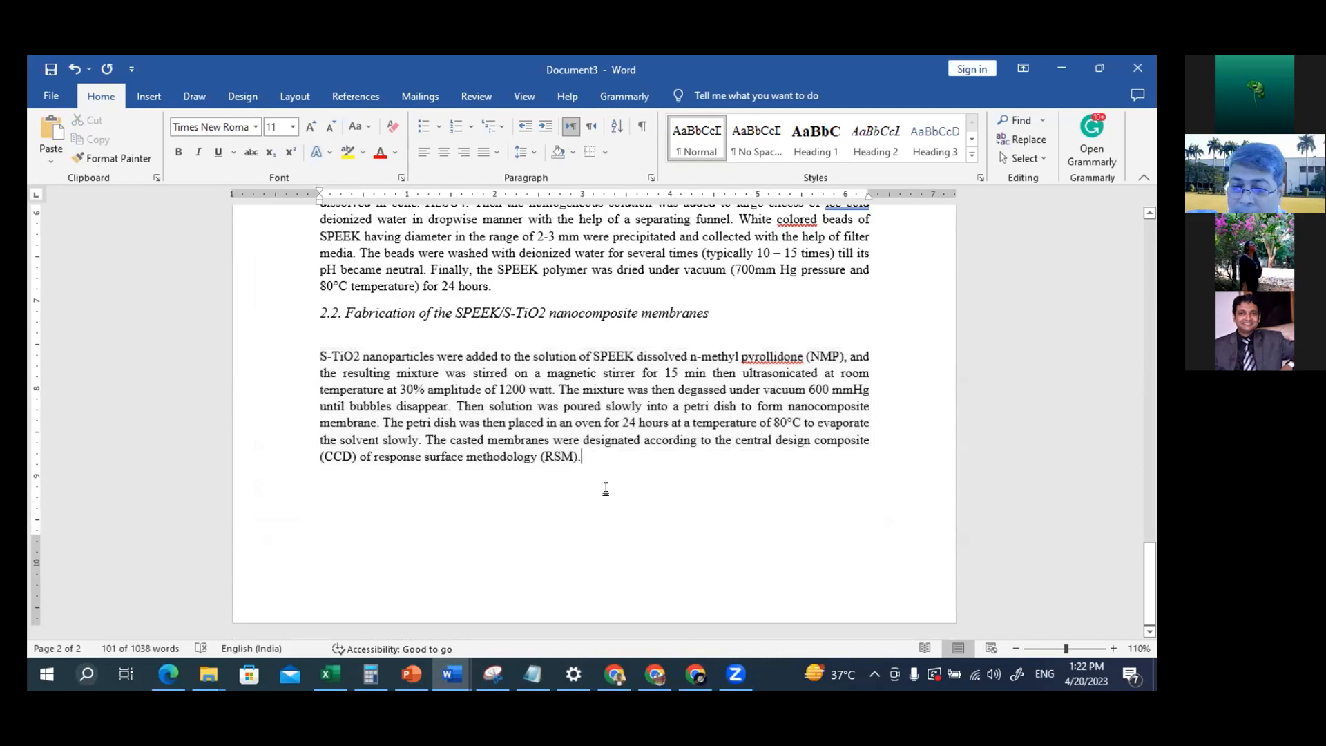
Review the alignment of the body text throughout the paper and check which style the paper's title uses
scroll(607, 486, "up", 1)
scroll(607, 486, "up", 10)
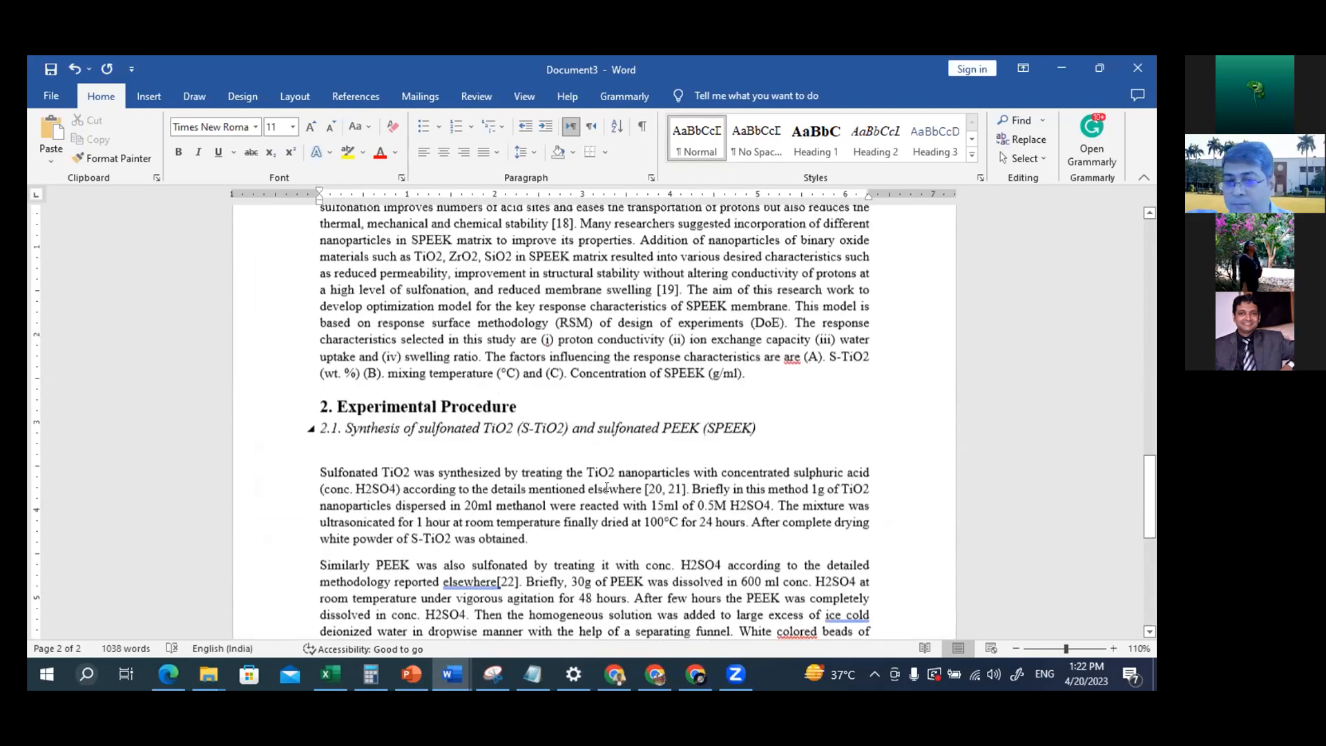
scroll(605, 489, "down", 12)
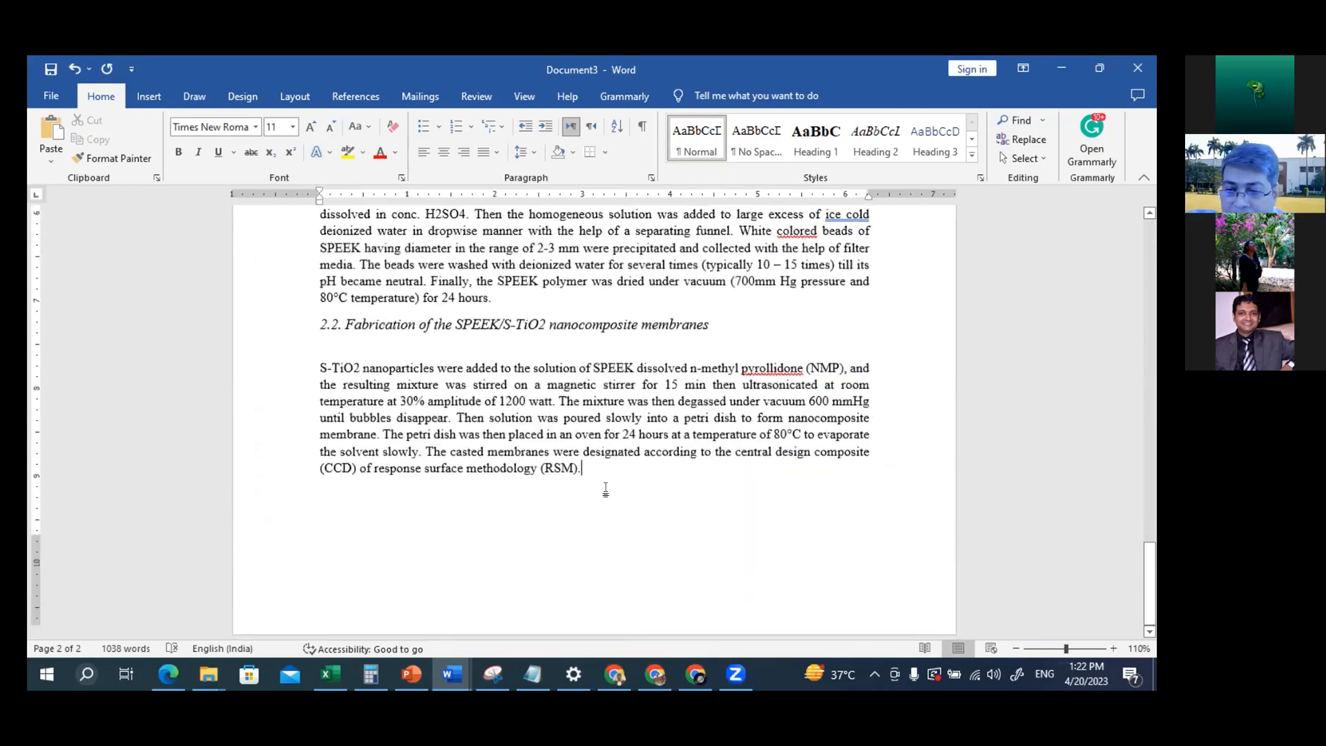
scroll(605, 488, "up", 10)
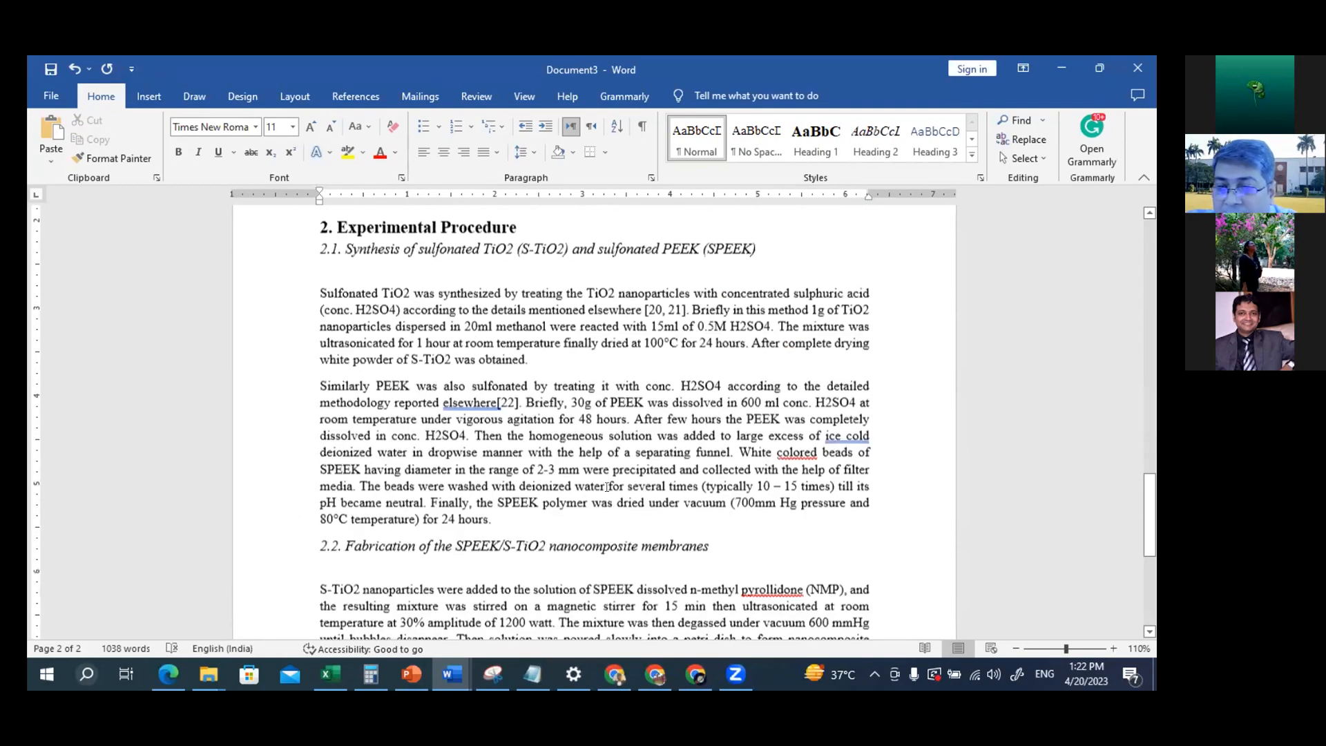
scroll(607, 487, "up", 15)
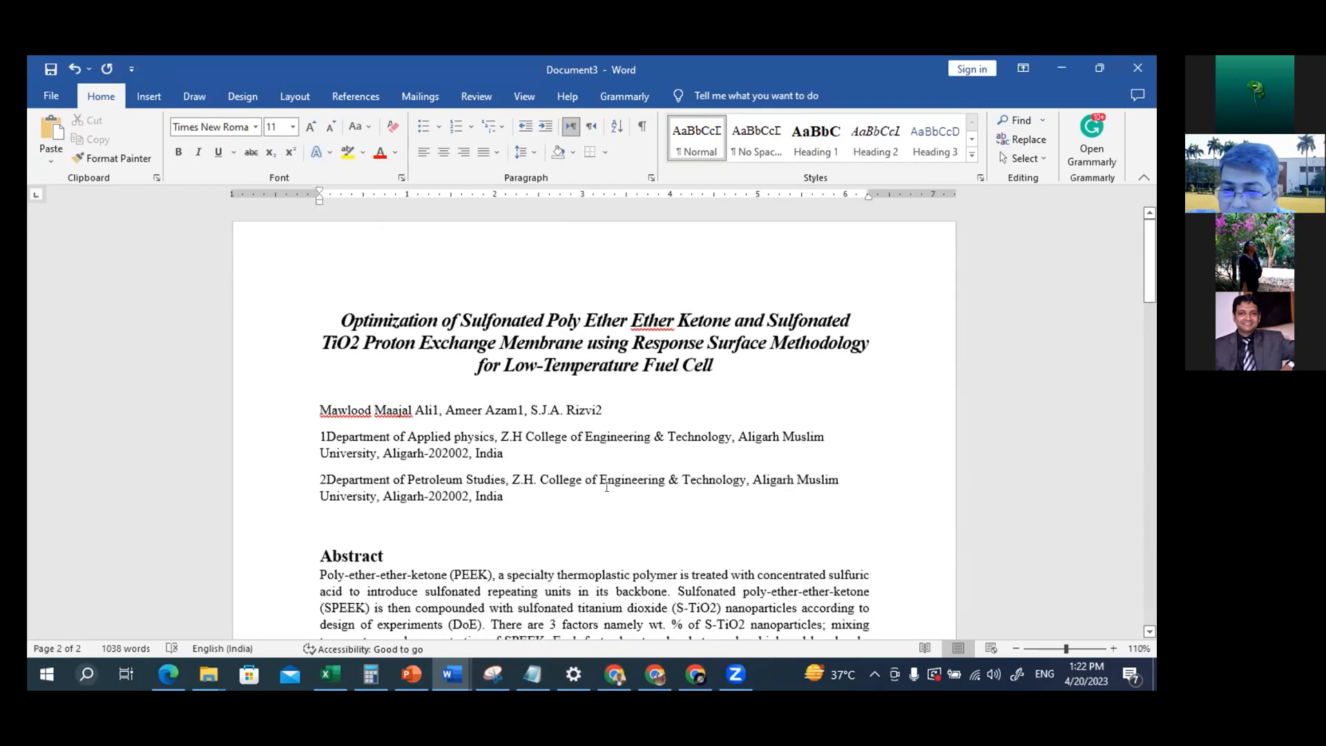
scroll(607, 487, "down", 3)
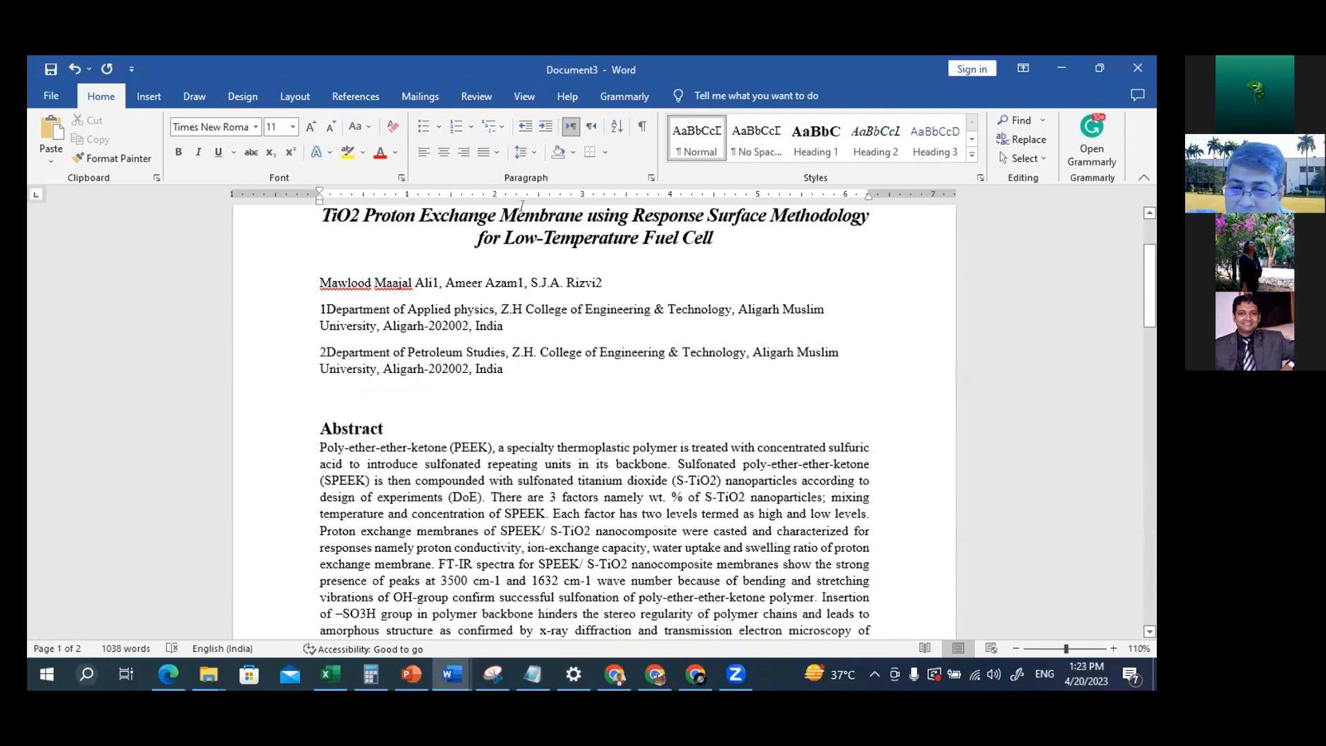
left_click(523, 213)
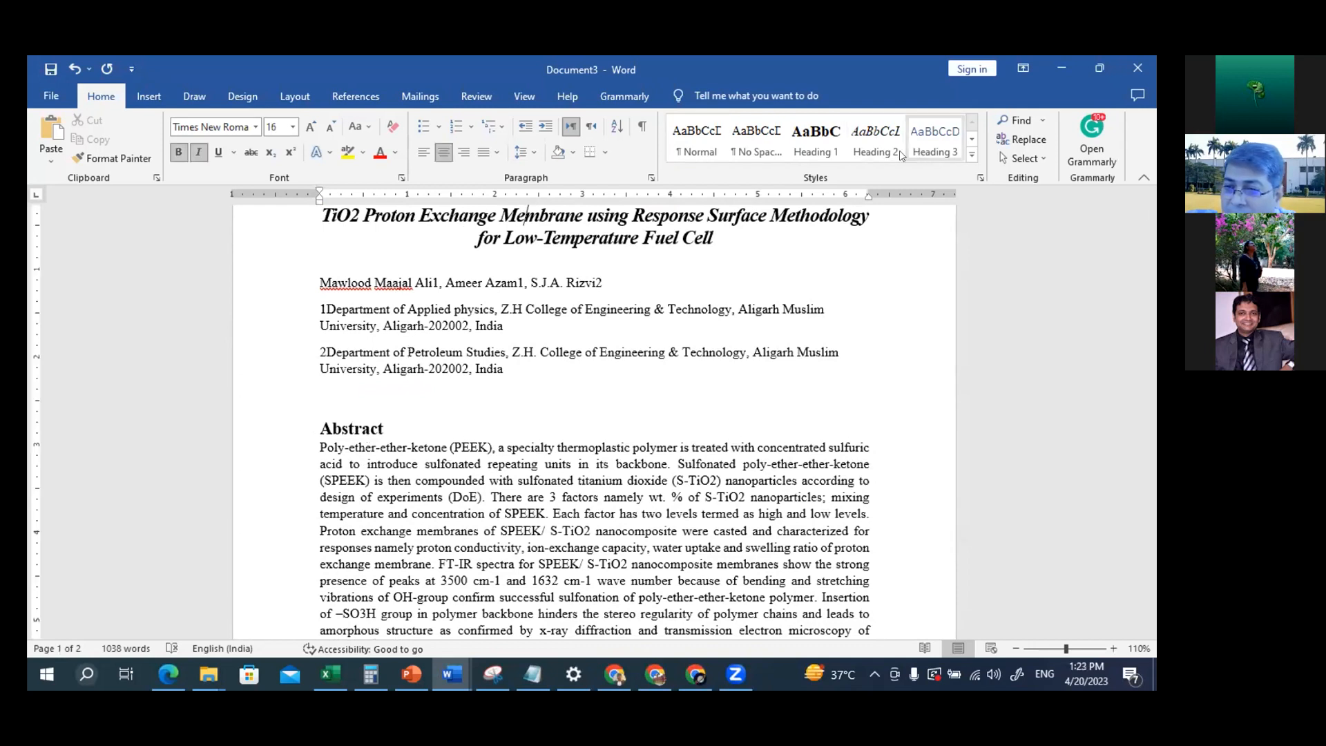
left_click(972, 153)
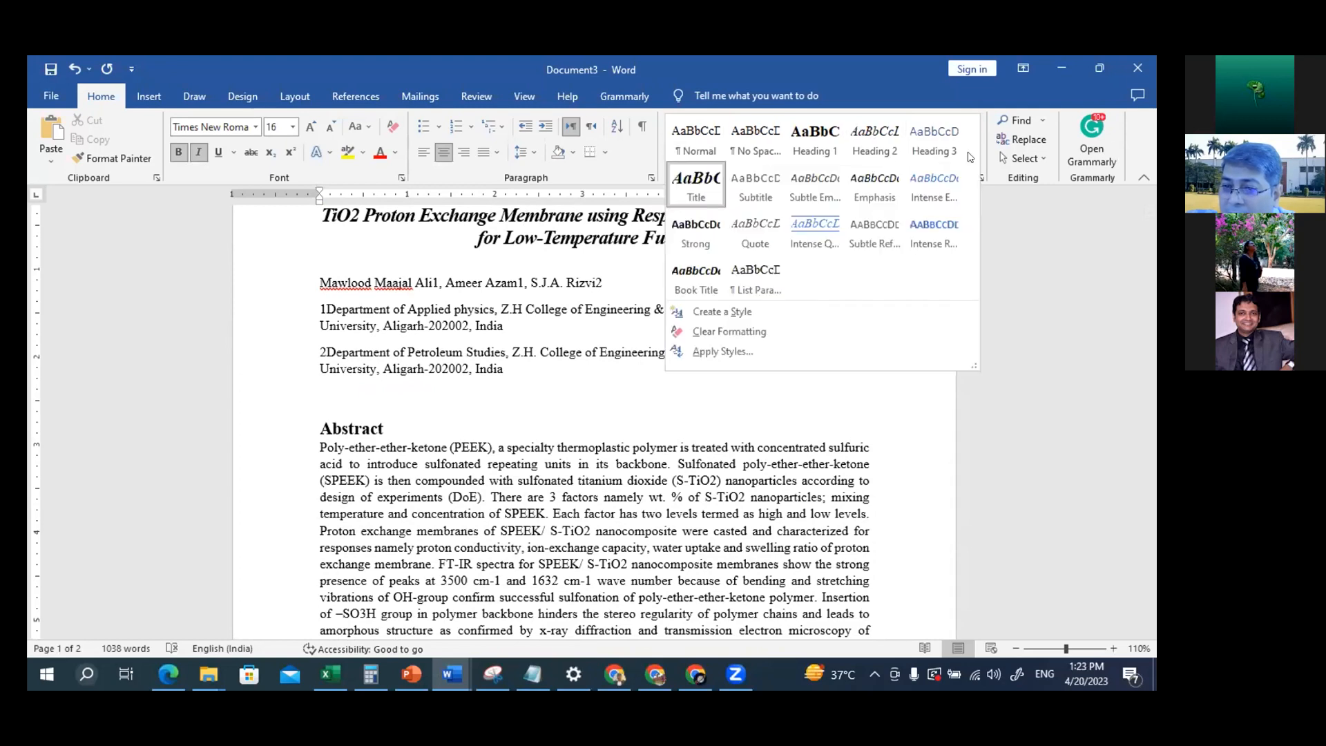
left_click(485, 472)
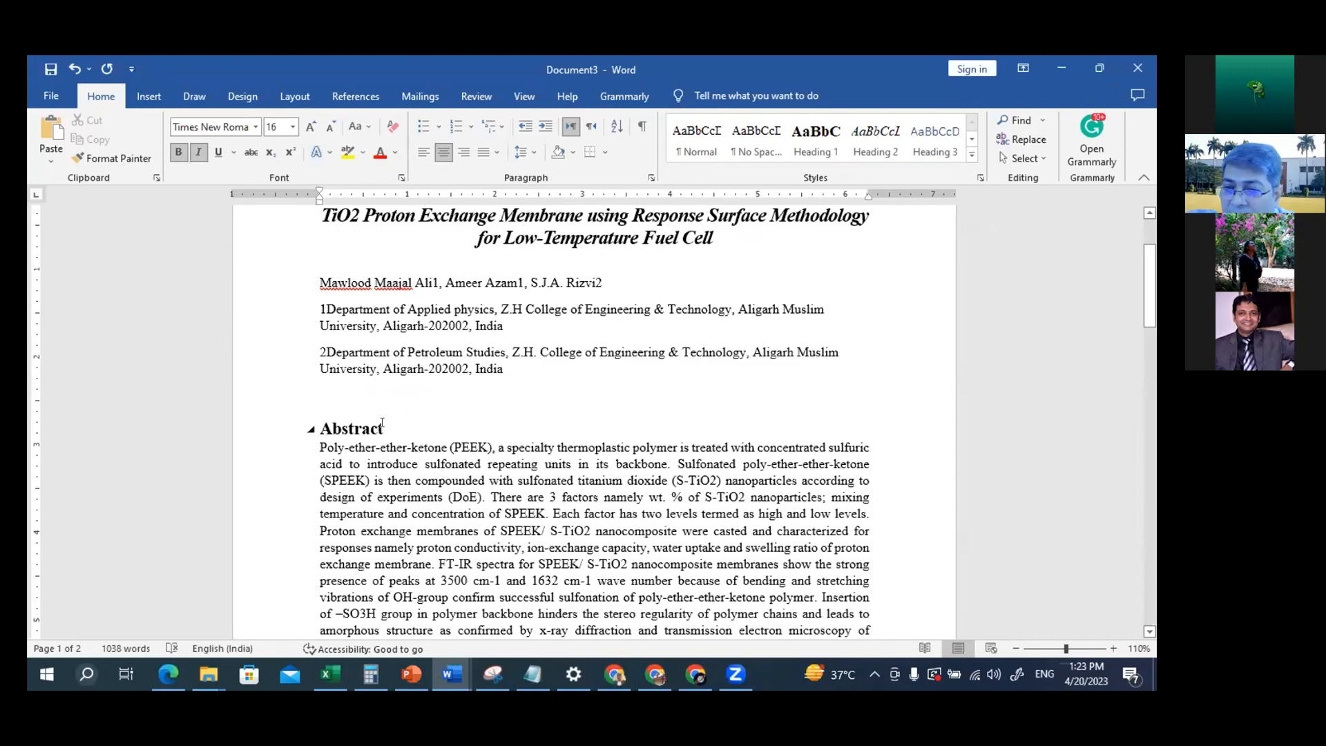
Check which style is assigned to subheading 2.1 under Experimental Procedure
scroll(474, 409, "down", 15)
scroll(474, 408, "up", 1)
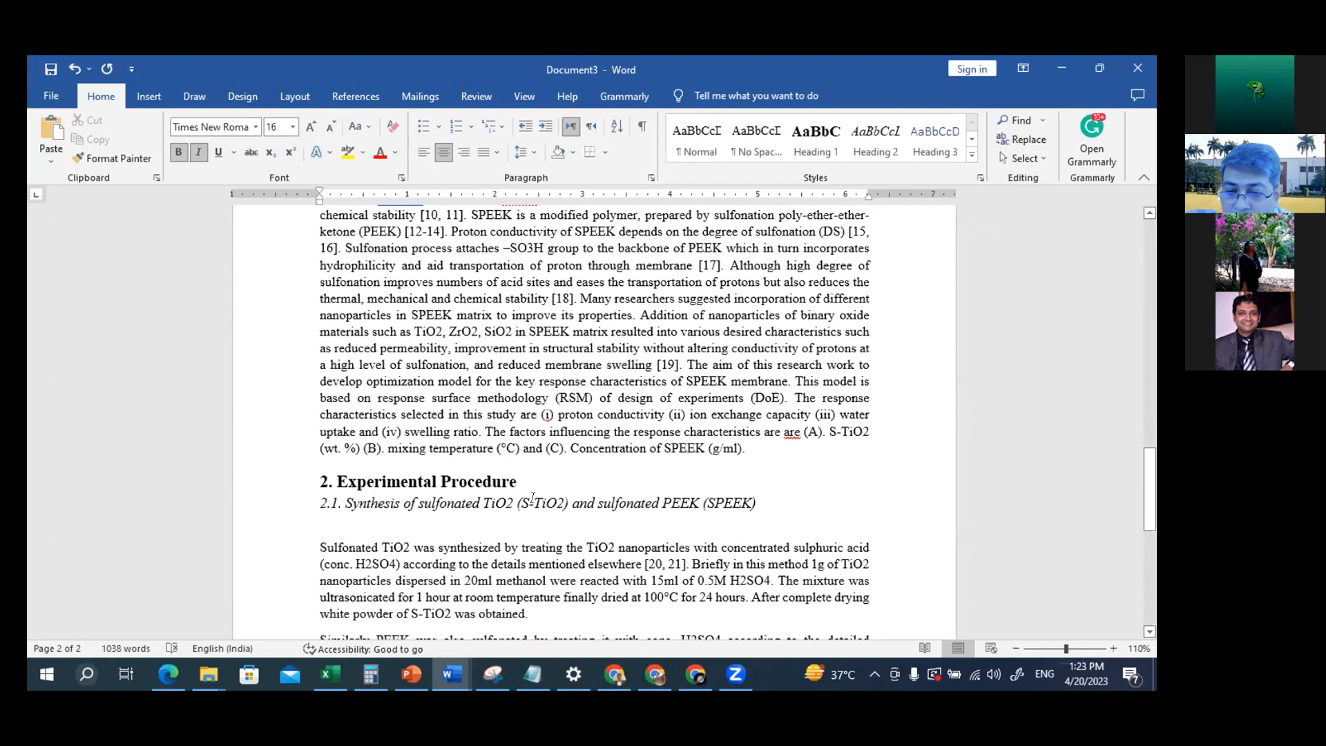
left_click(557, 503)
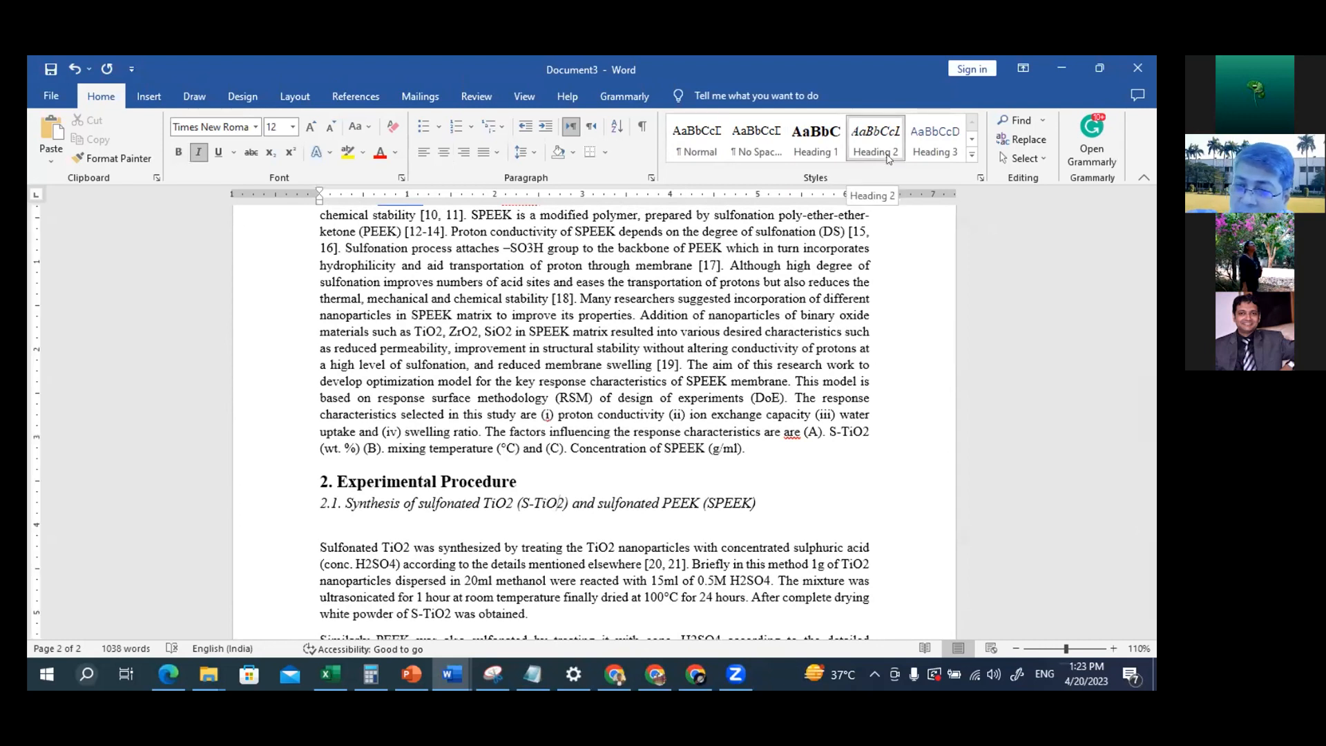
Try the Heading 3 style on subheading 2.1 and undo the change
scroll(694, 343, "down", 3)
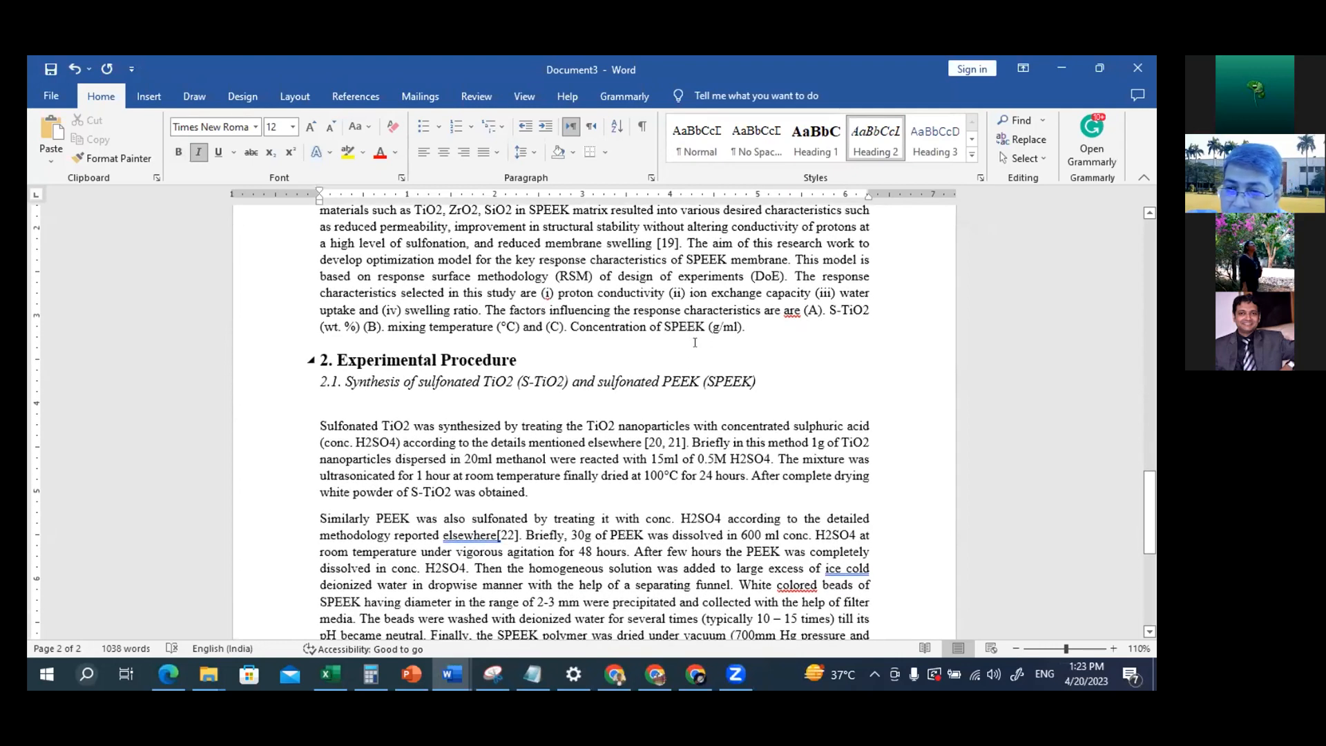
left_click(941, 142)
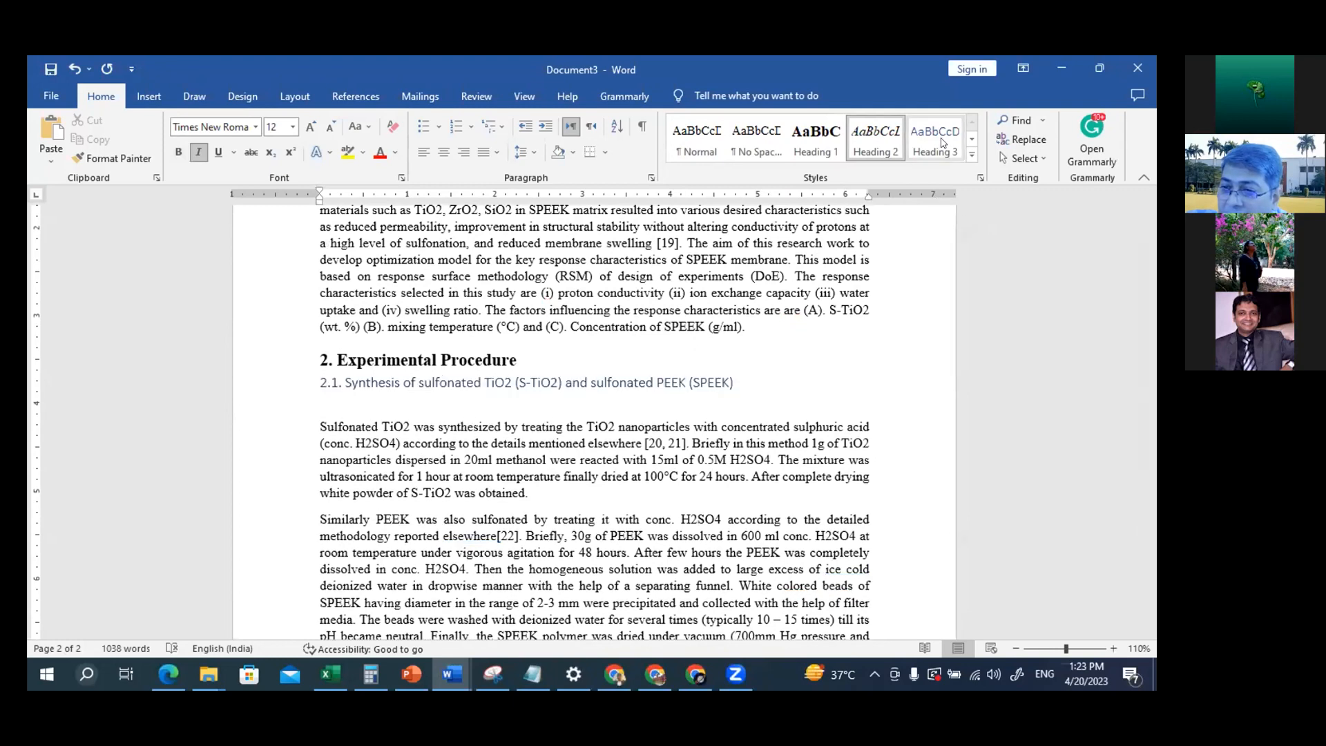
key("ctrl+z")
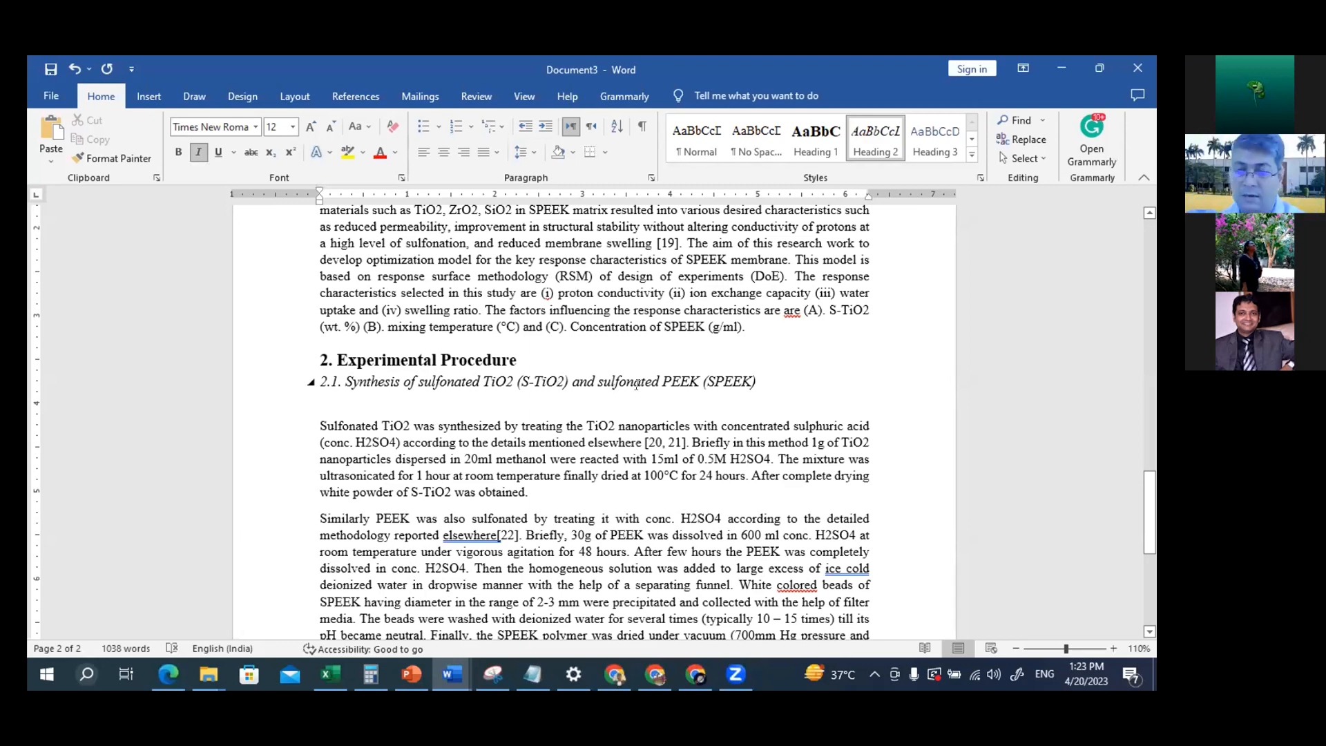
Check the publisher's line spacing requirement on the PowerPoint slide and return to the Abstract in the Word document
scroll(649, 399, "down", 6)
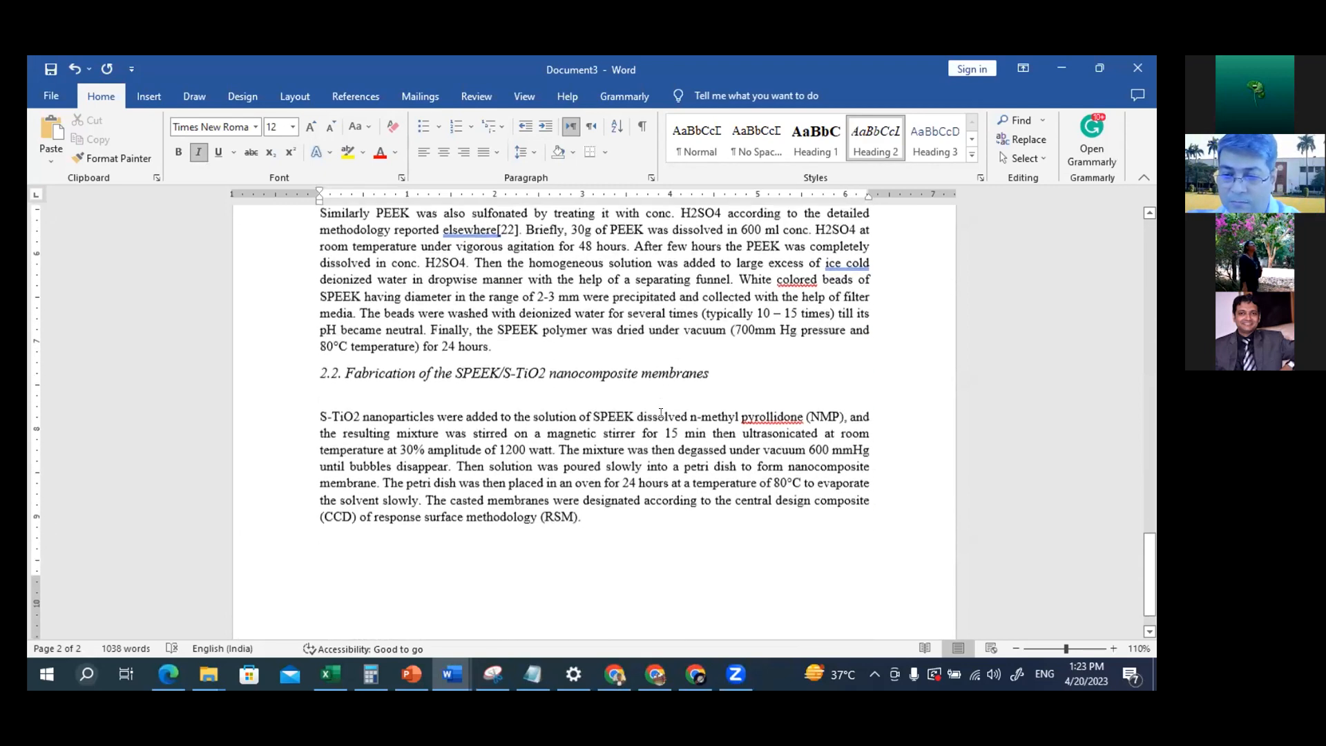
scroll(661, 413, "down", 1)
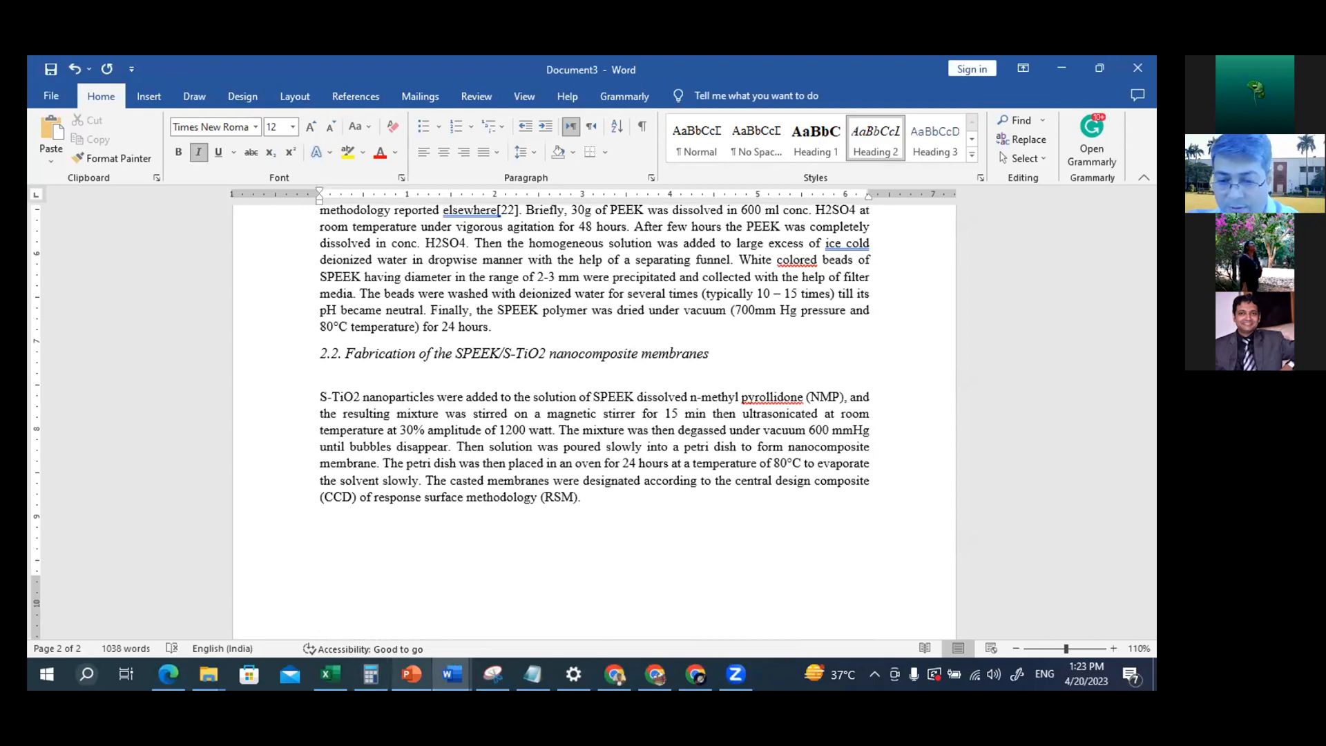
left_click(412, 674)
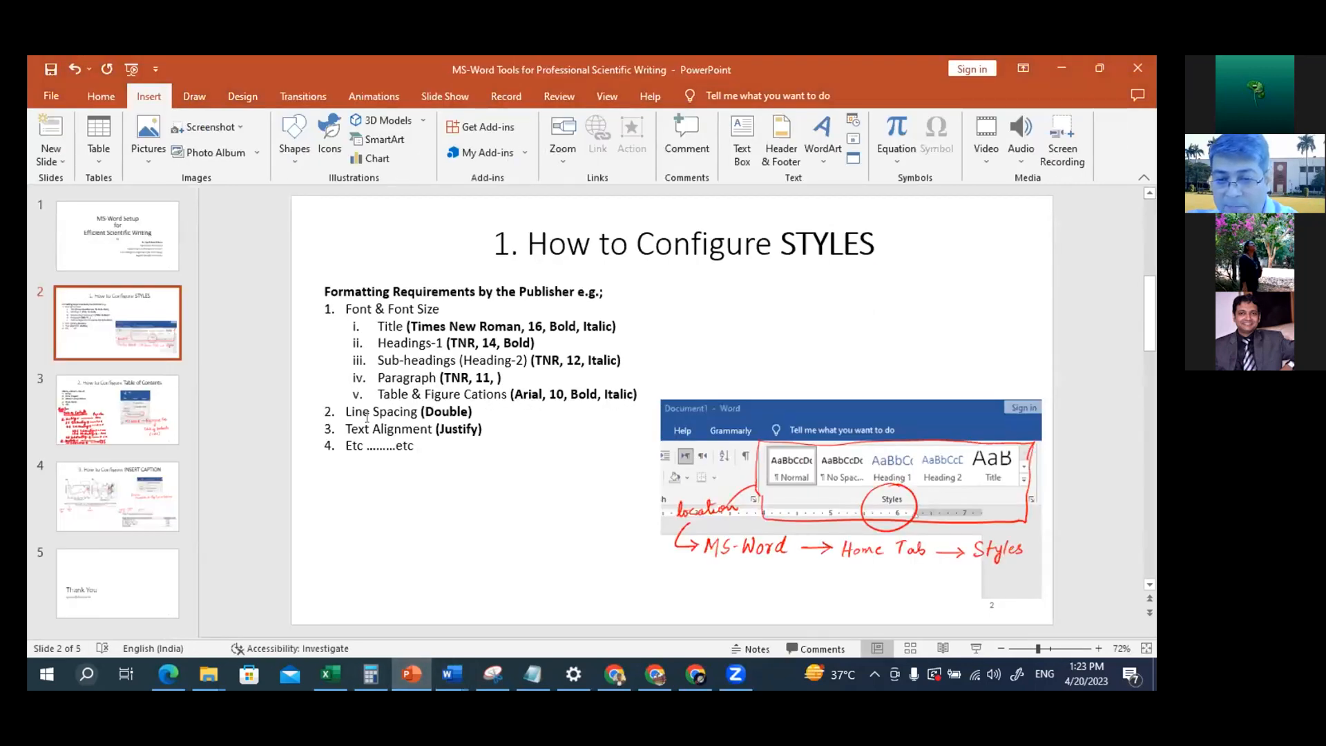
left_click(1059, 64)
scroll(630, 314, "up", 10)
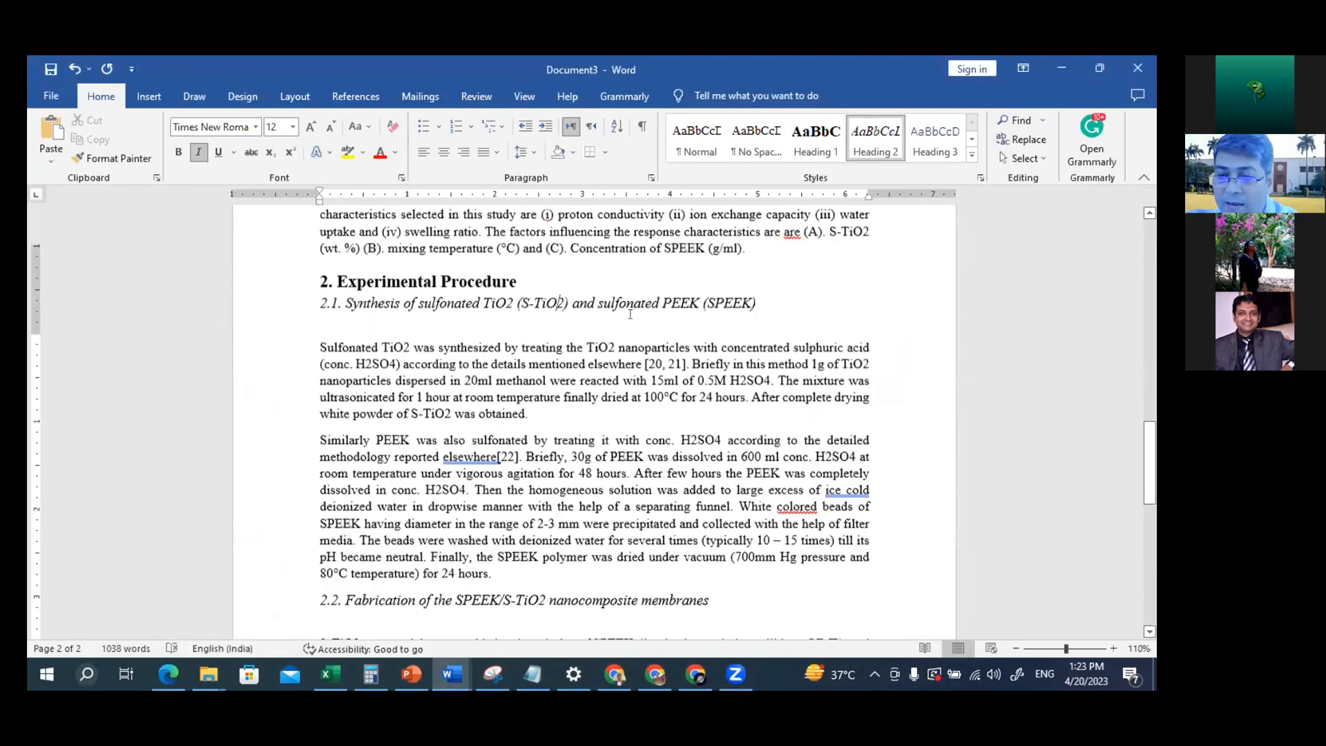
scroll(630, 314, "up", 10)
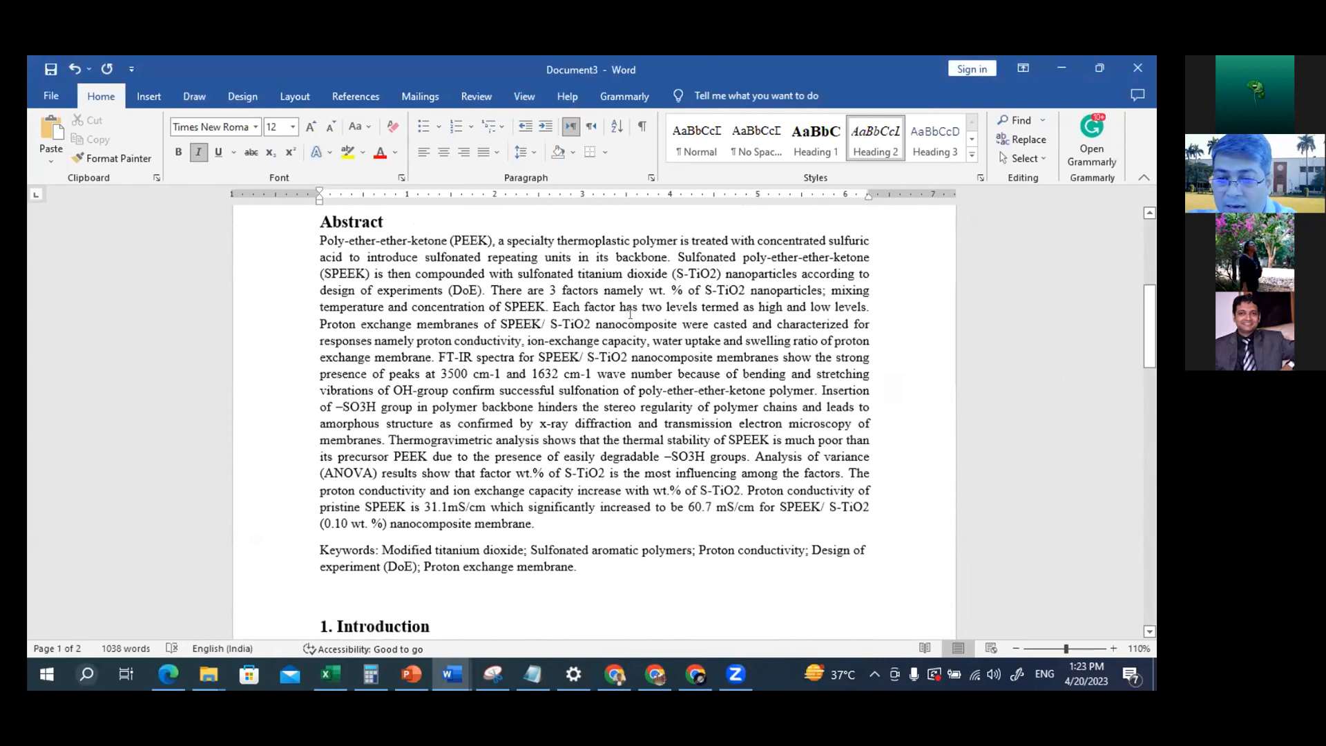
Try double line spacing on the Abstract body paragraph alone and undo it
left_click(496, 304)
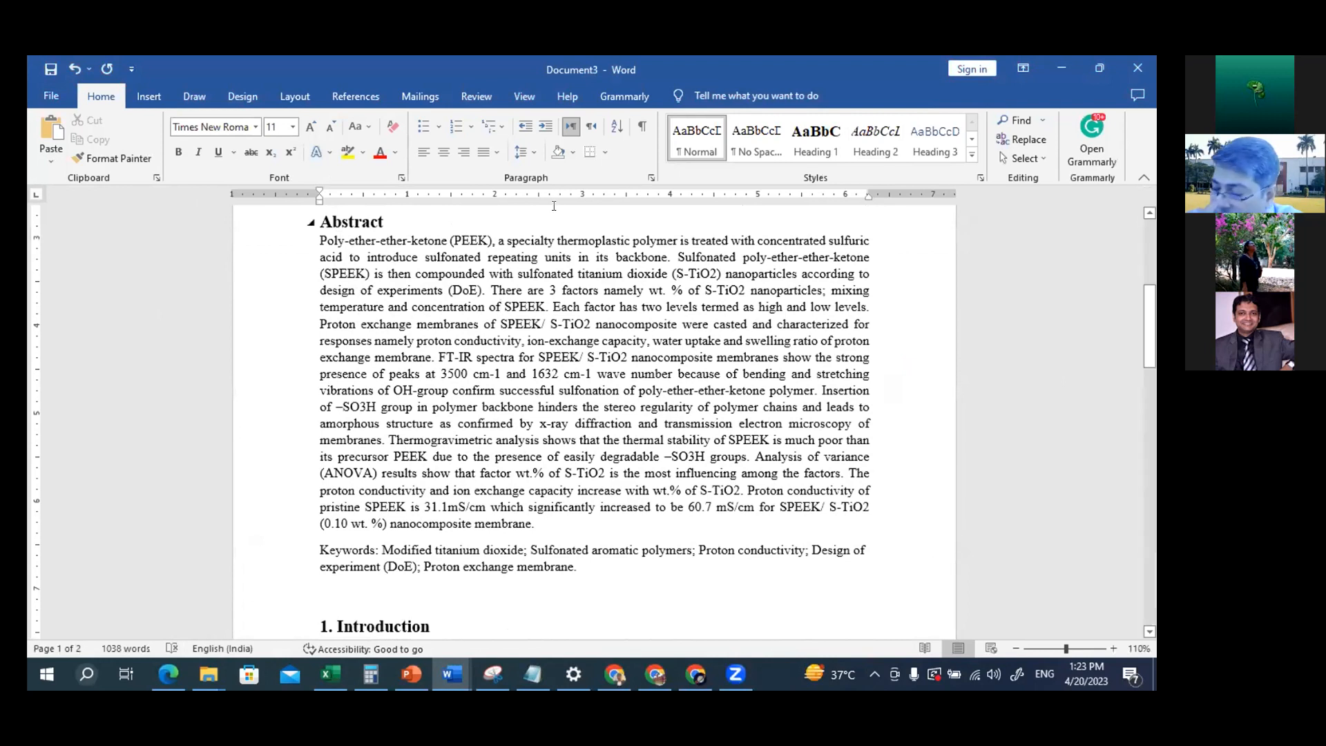
right_click(705, 131)
left_click(486, 237)
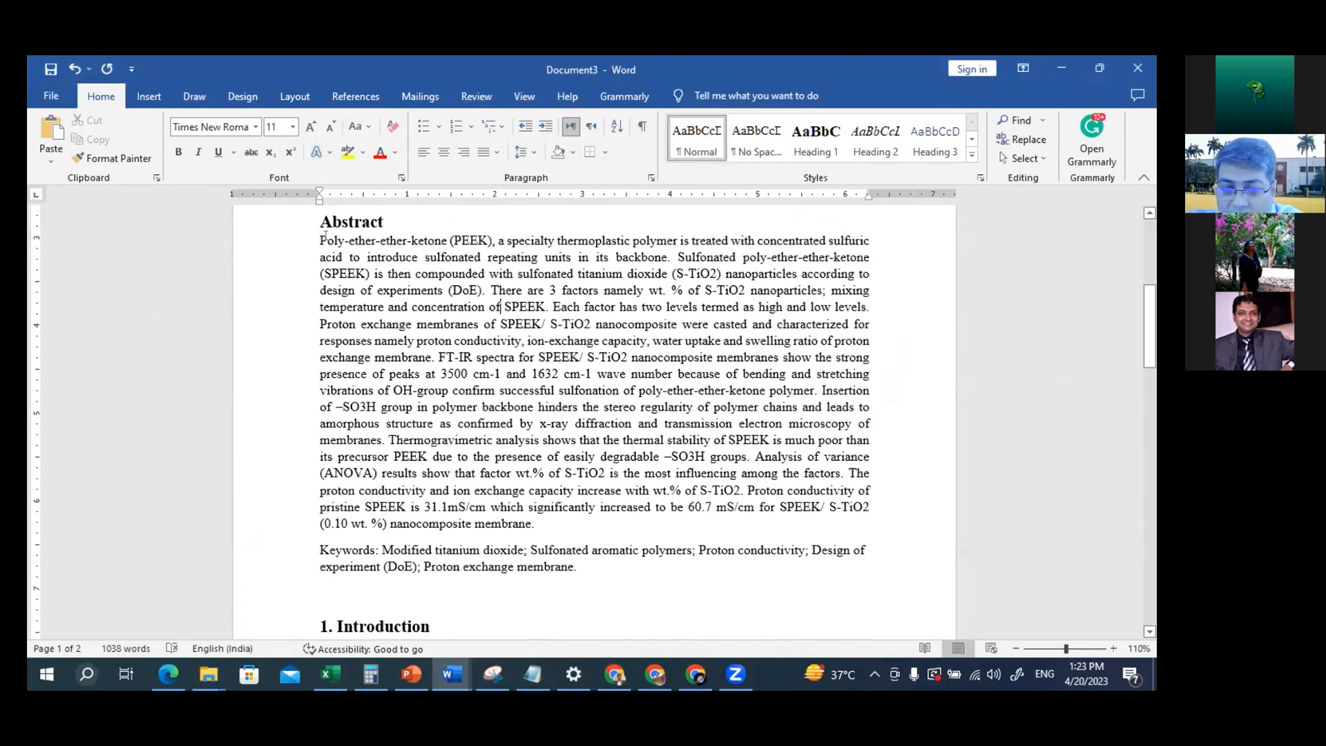
left_click_drag(317, 237, 546, 532)
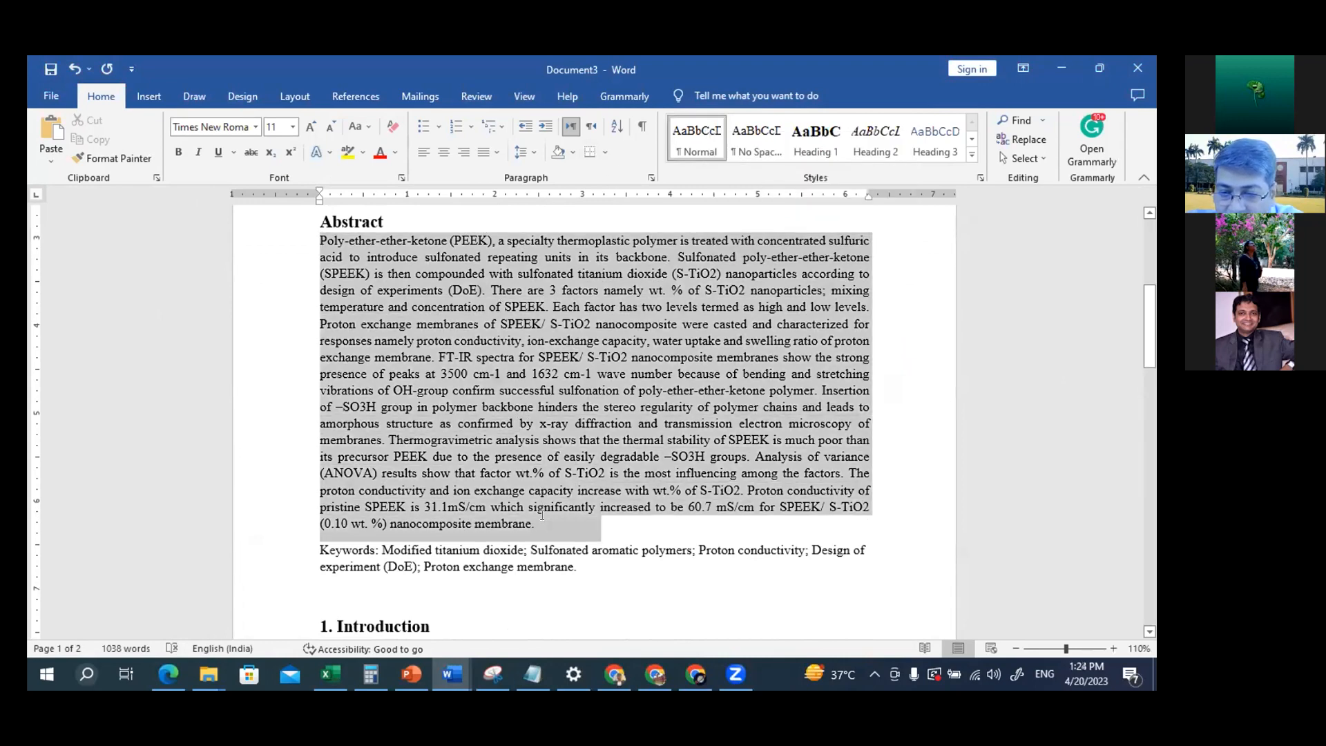
left_click(523, 152)
left_click(557, 232)
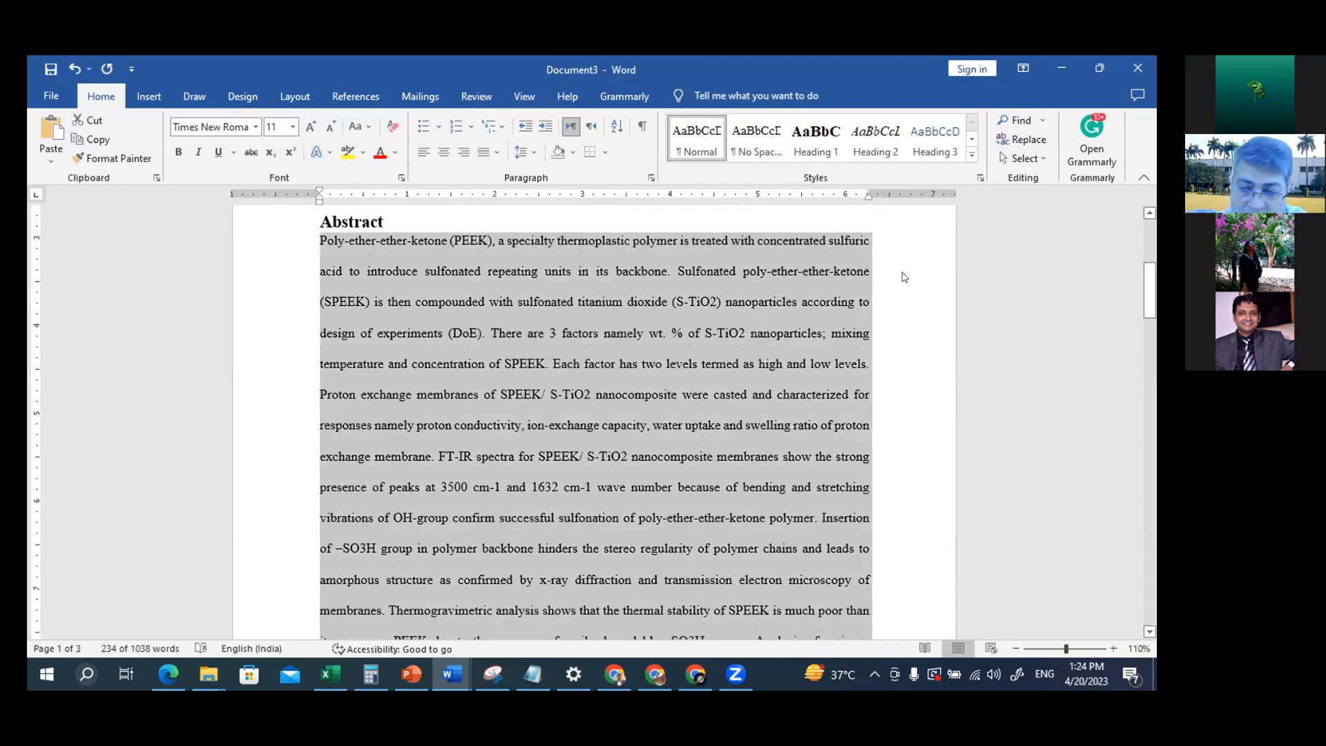
key("ctrl+z")
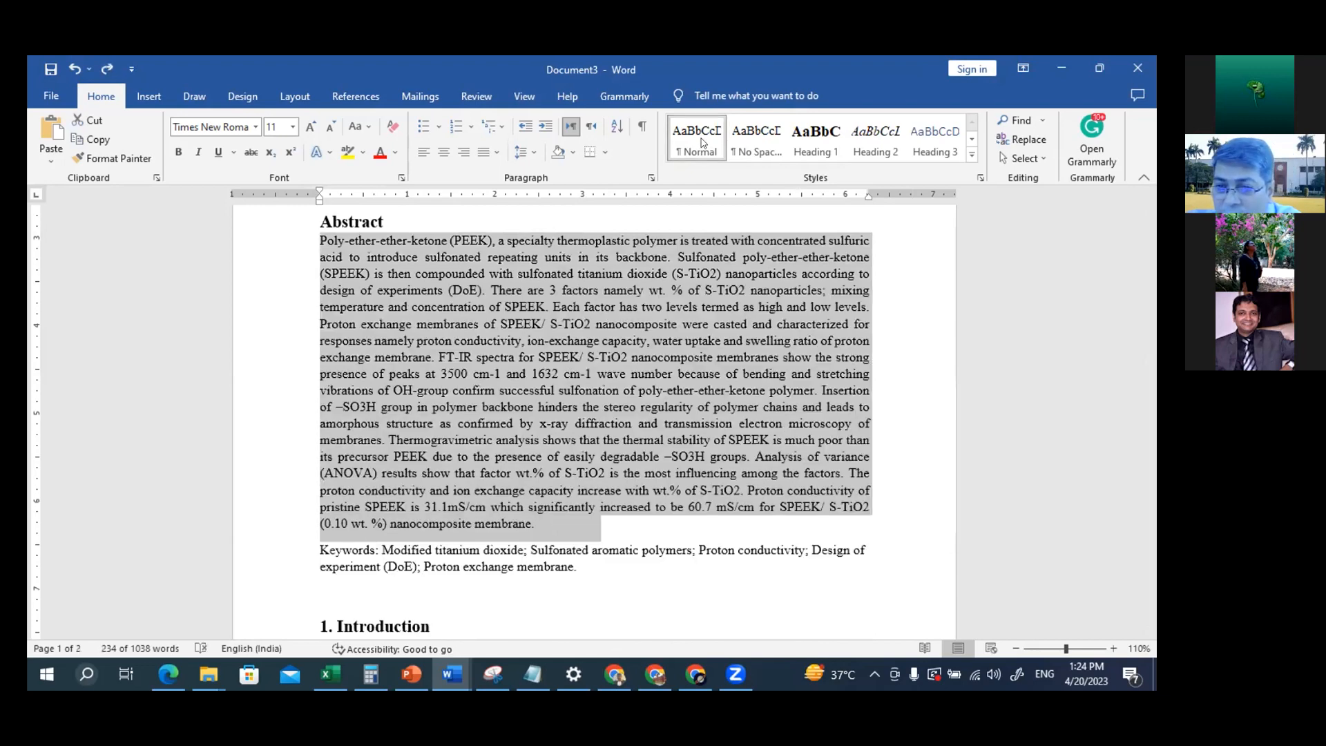
Modify the Normal style to use double line spacing and save the style
right_click(702, 141)
left_click(722, 172)
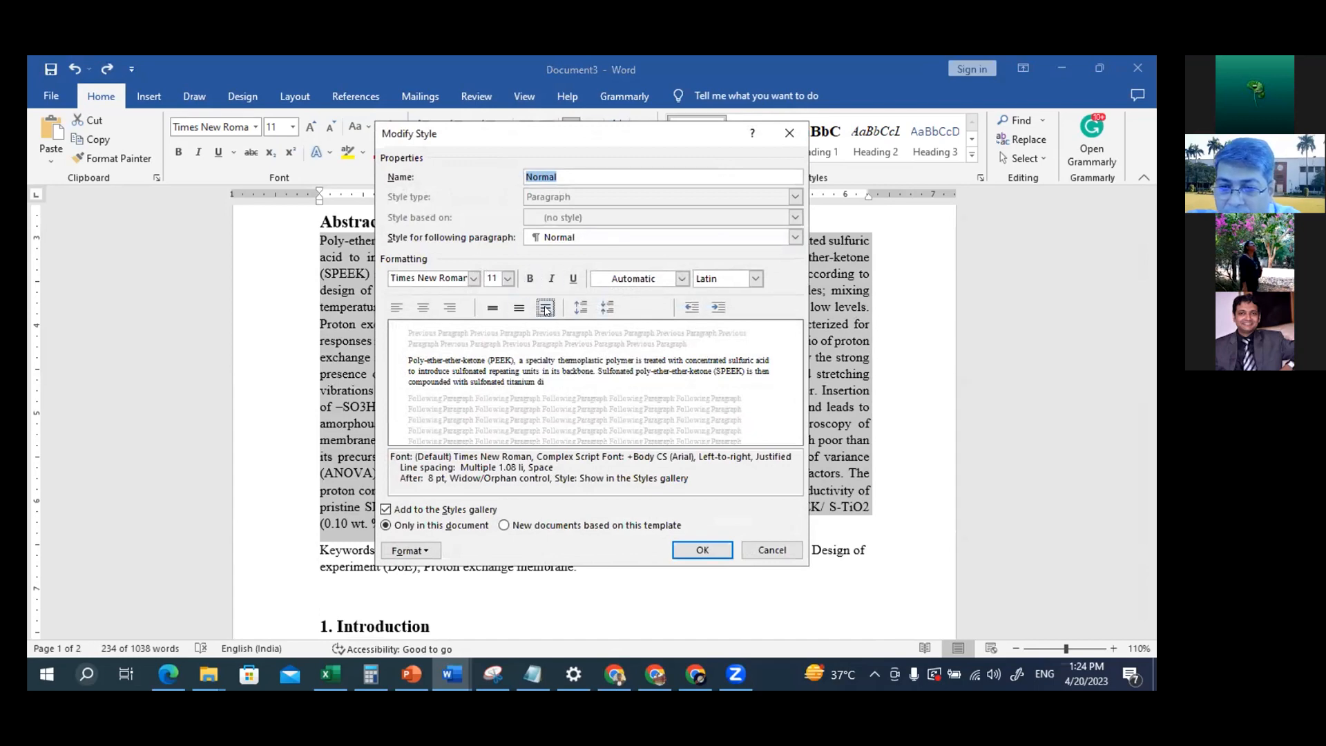
left_click(545, 308)
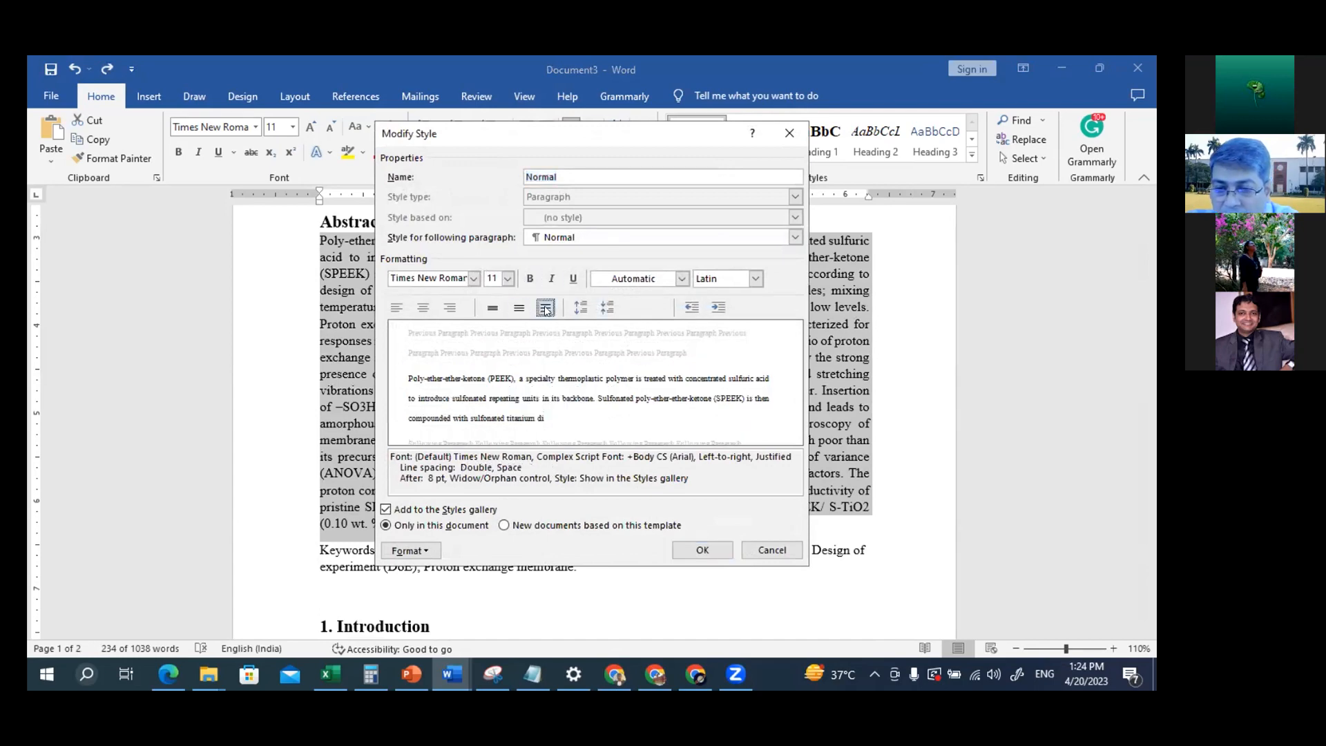
left_click(721, 551)
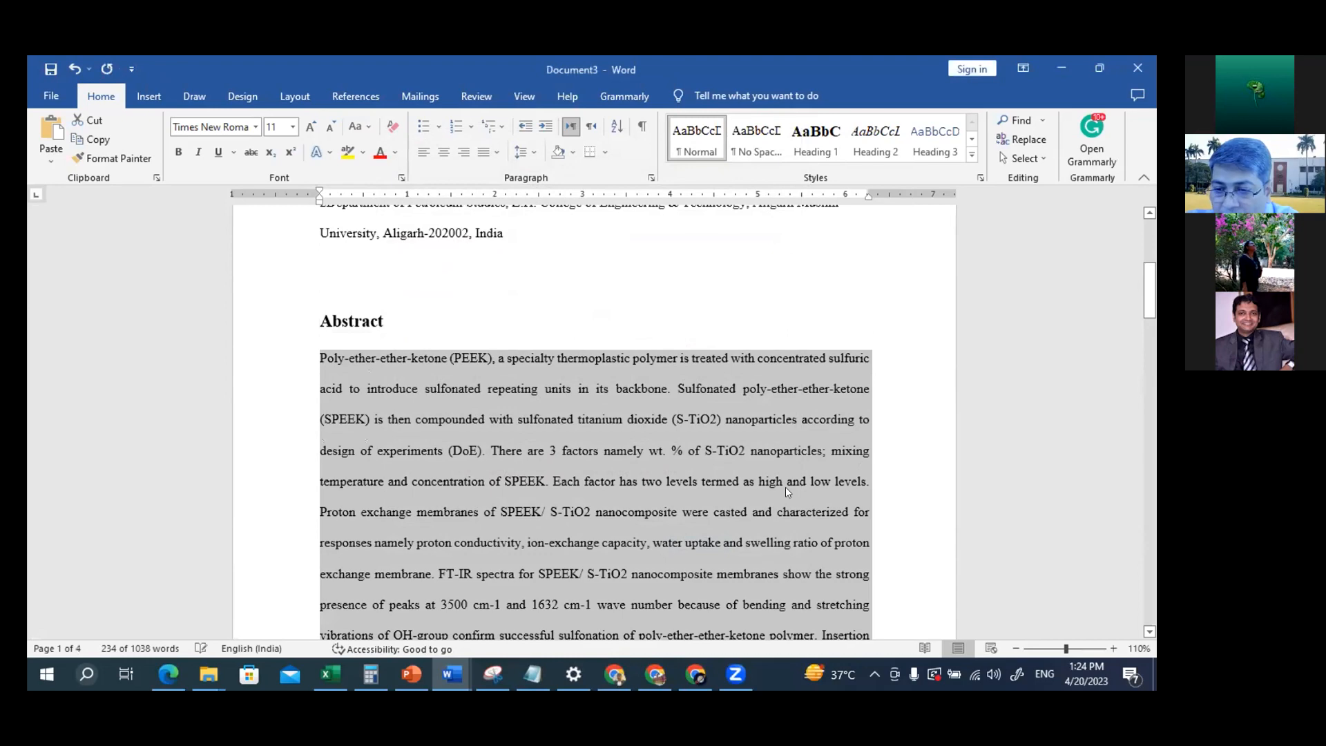
Review the double line spacing and justified alignment of the body text from the Abstract through section 2.2
left_click(894, 399)
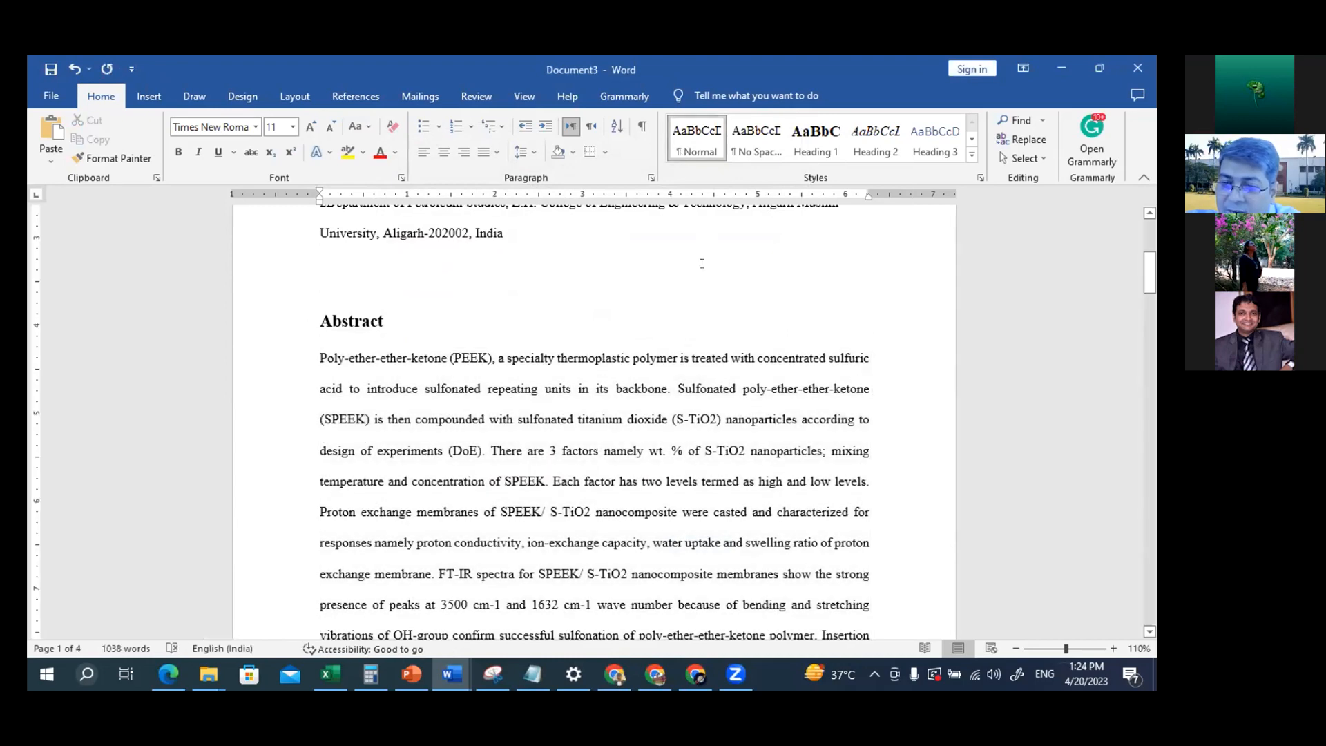
scroll(728, 301, "down", 5)
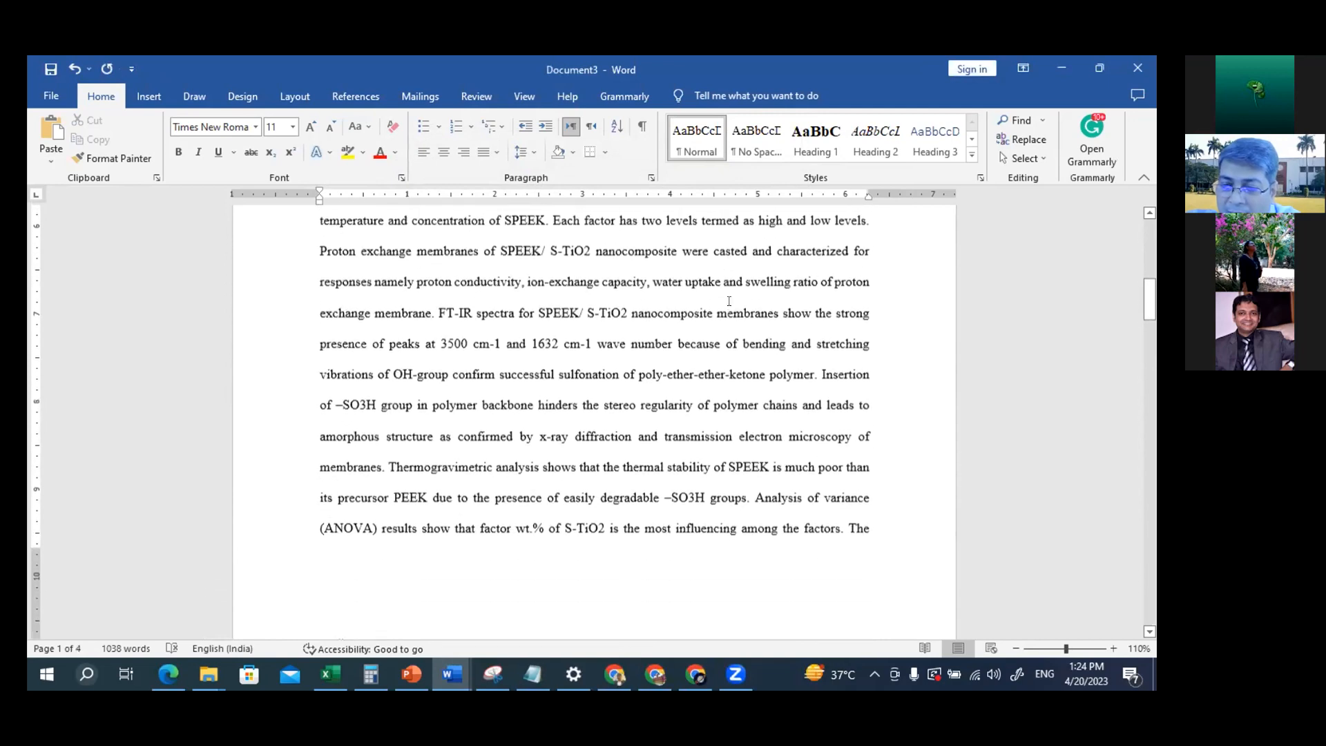
scroll(728, 301, "down", 9)
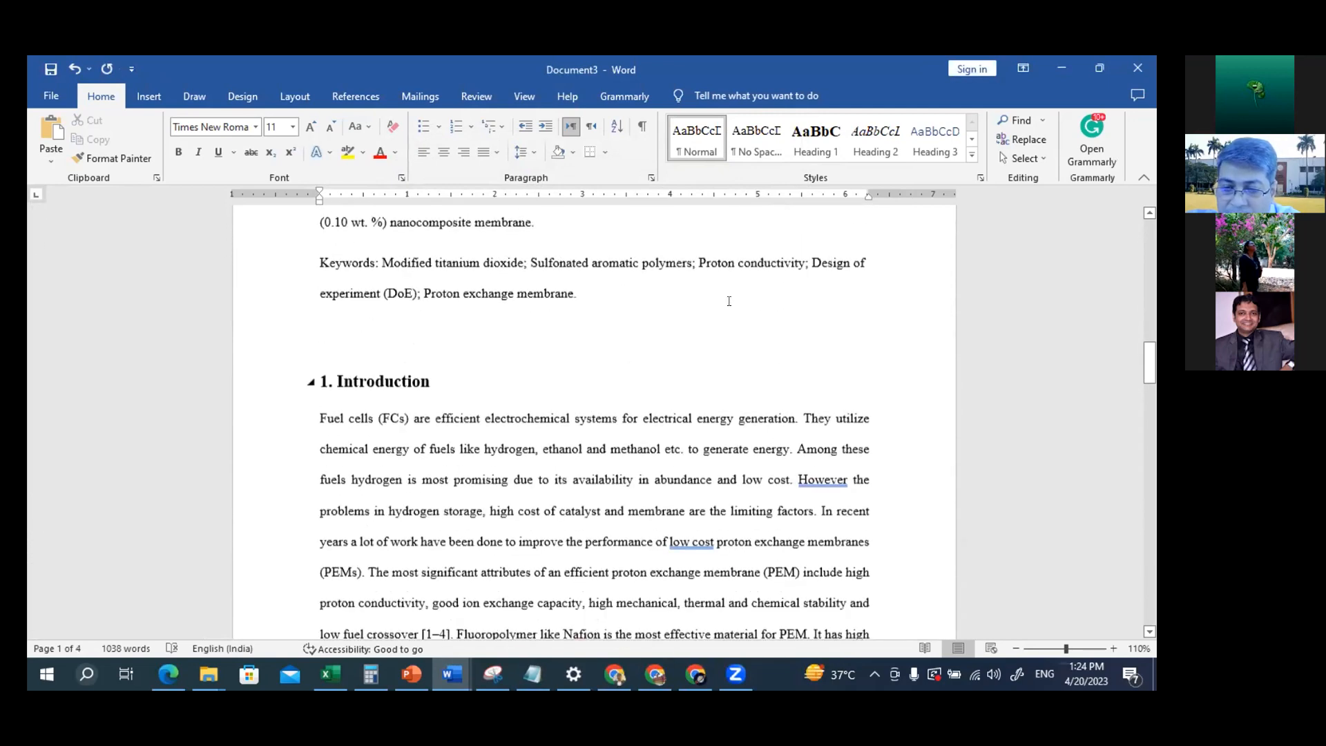
scroll(430, 345, "down", 10)
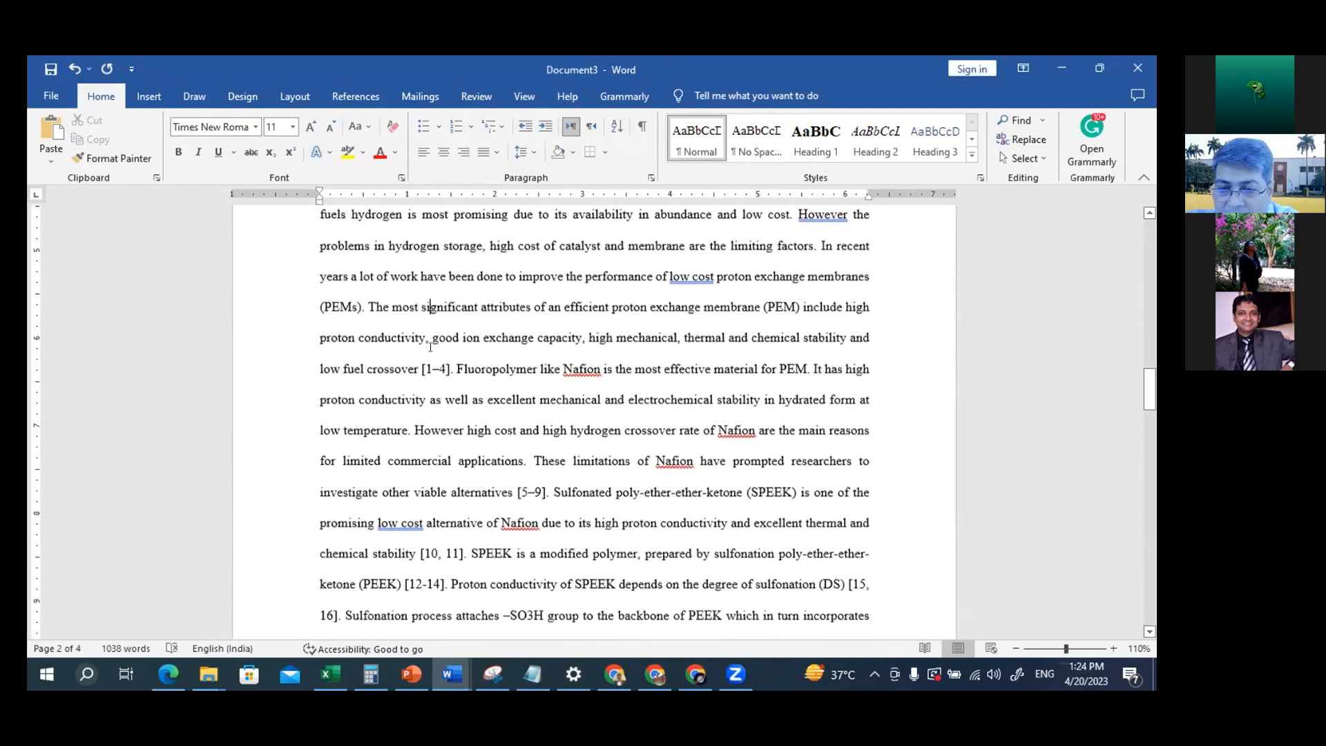
scroll(430, 346, "down", 12)
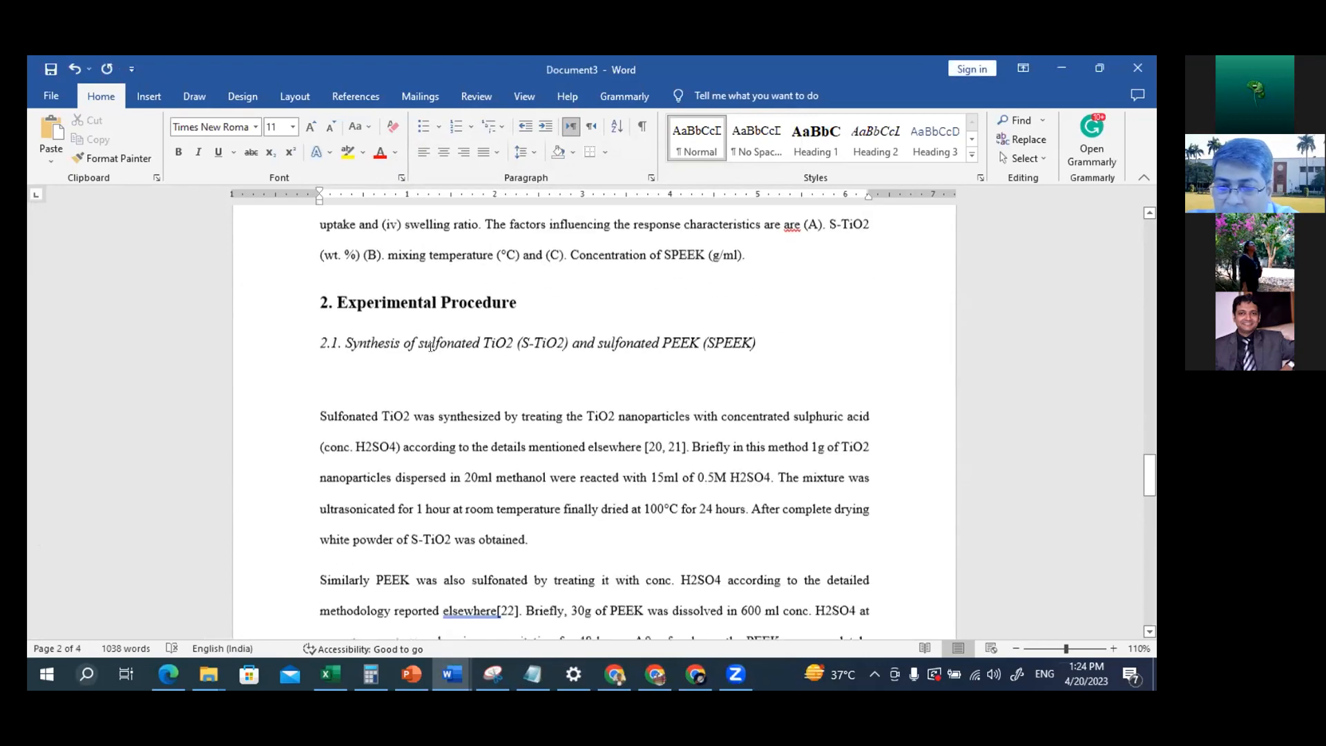
scroll(430, 346, "down", 6)
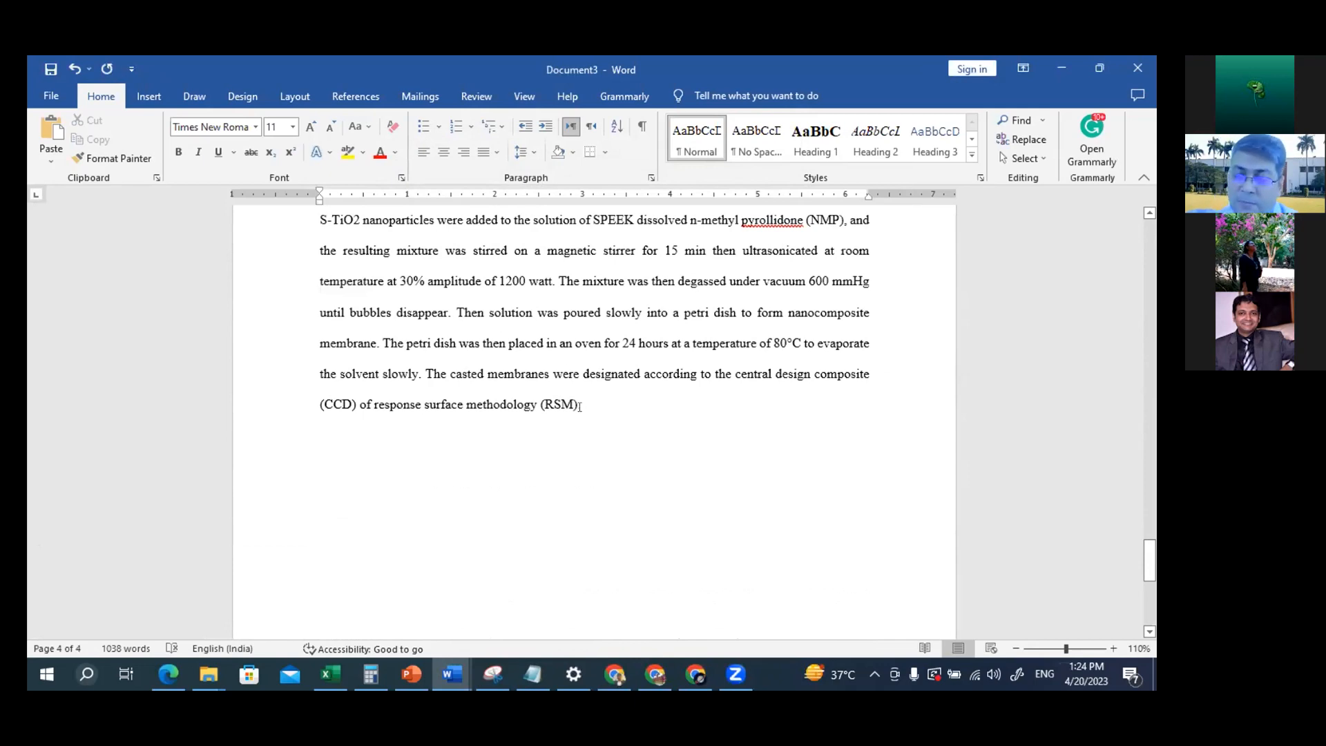
scroll(542, 370, "up", 4)
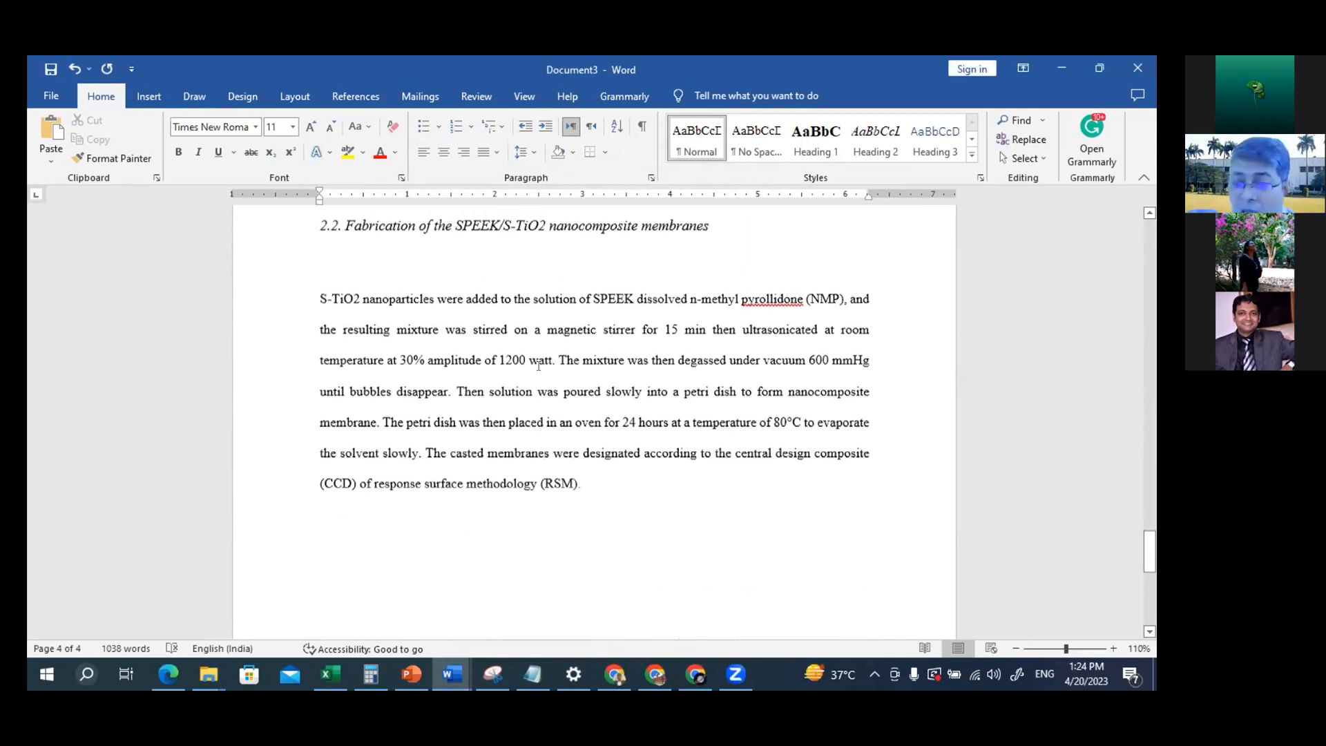
scroll(538, 366, "up", 12)
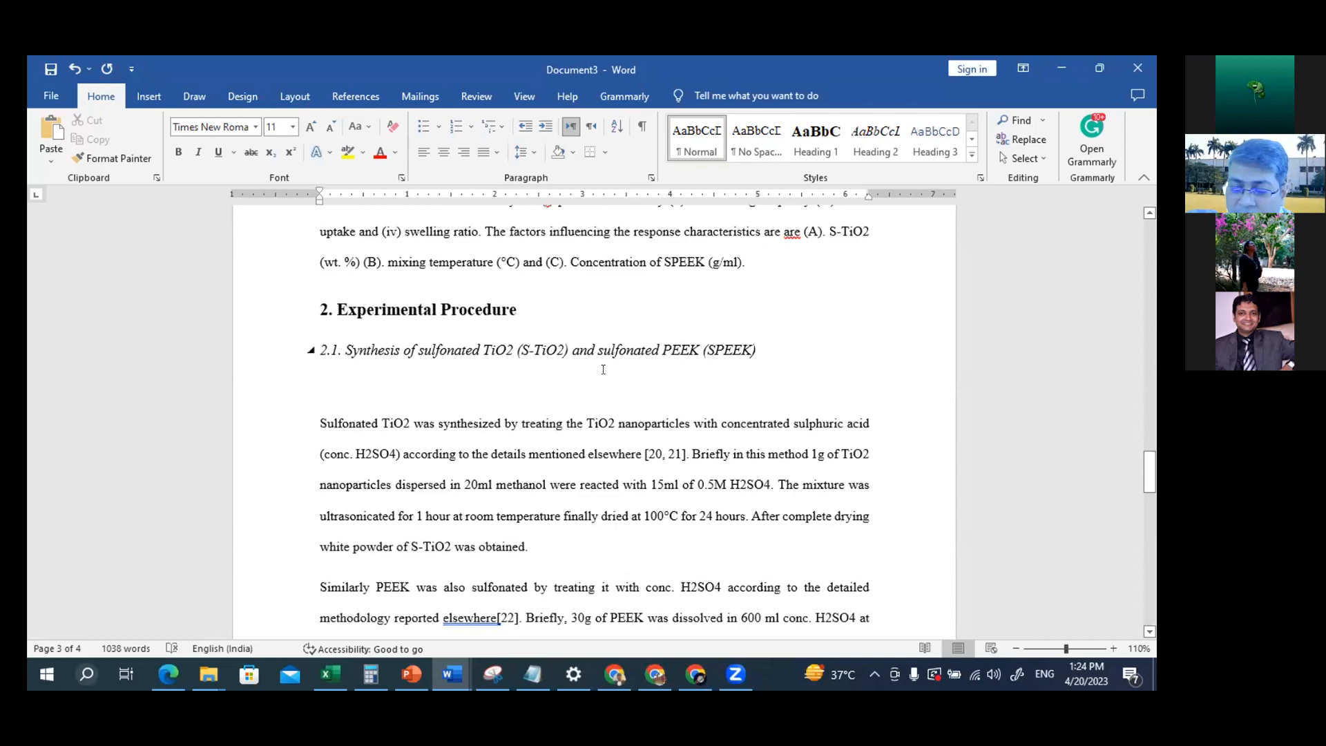
scroll(603, 369, "down", 3)
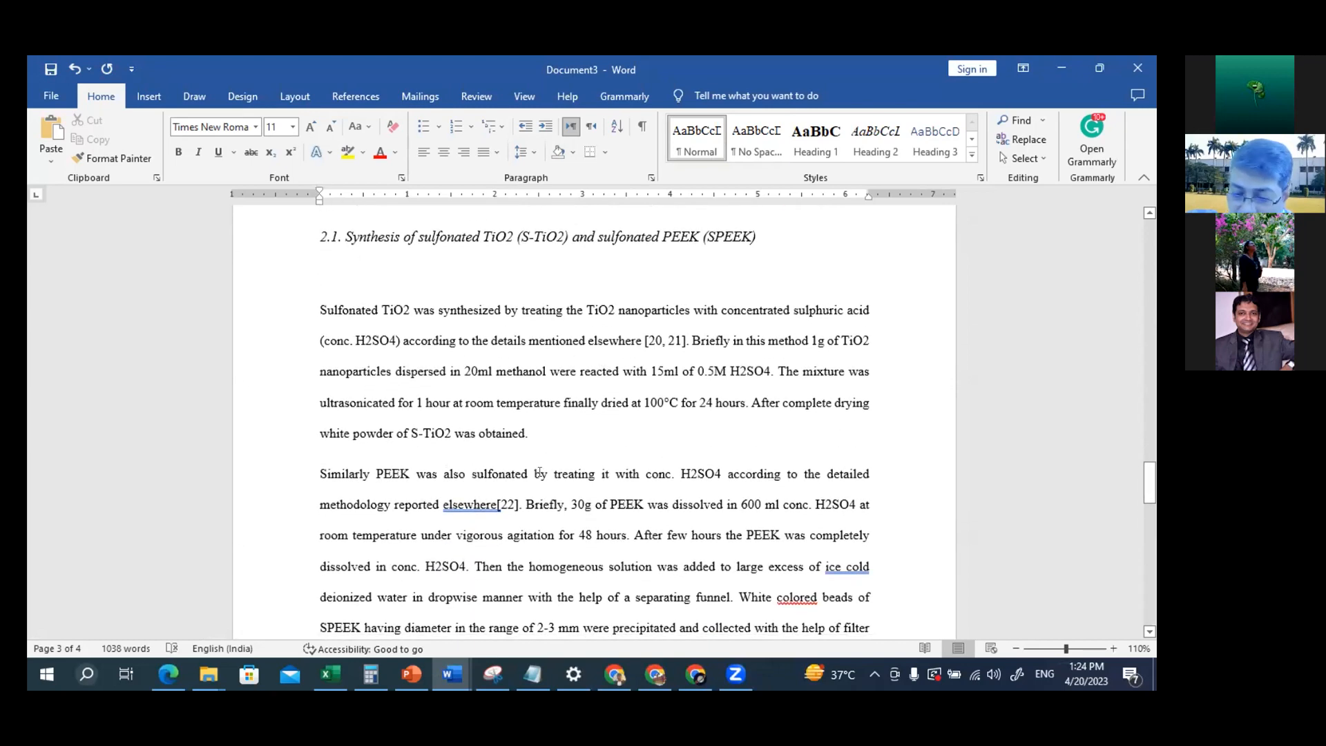
Switch to the PowerPoint presentation and go to the slide on configuring a Table of Contents
left_click(411, 674)
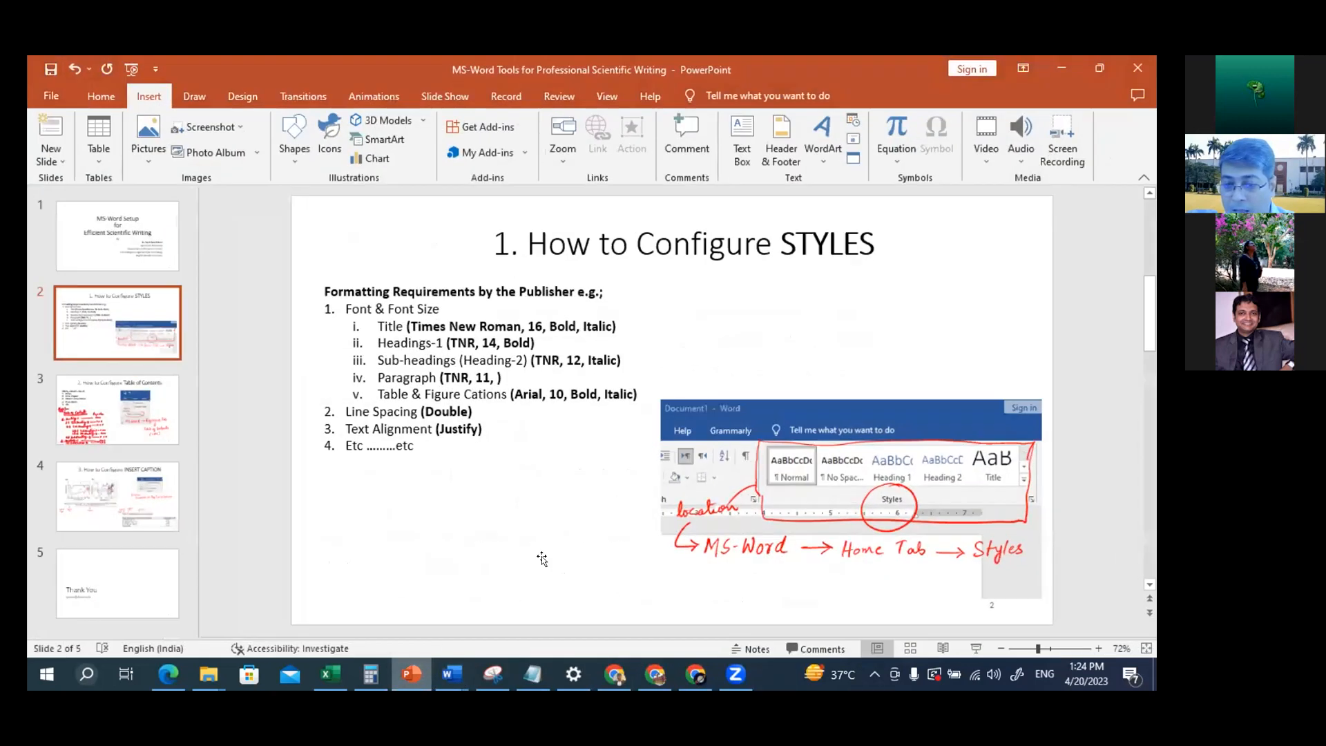
left_click(1149, 584)
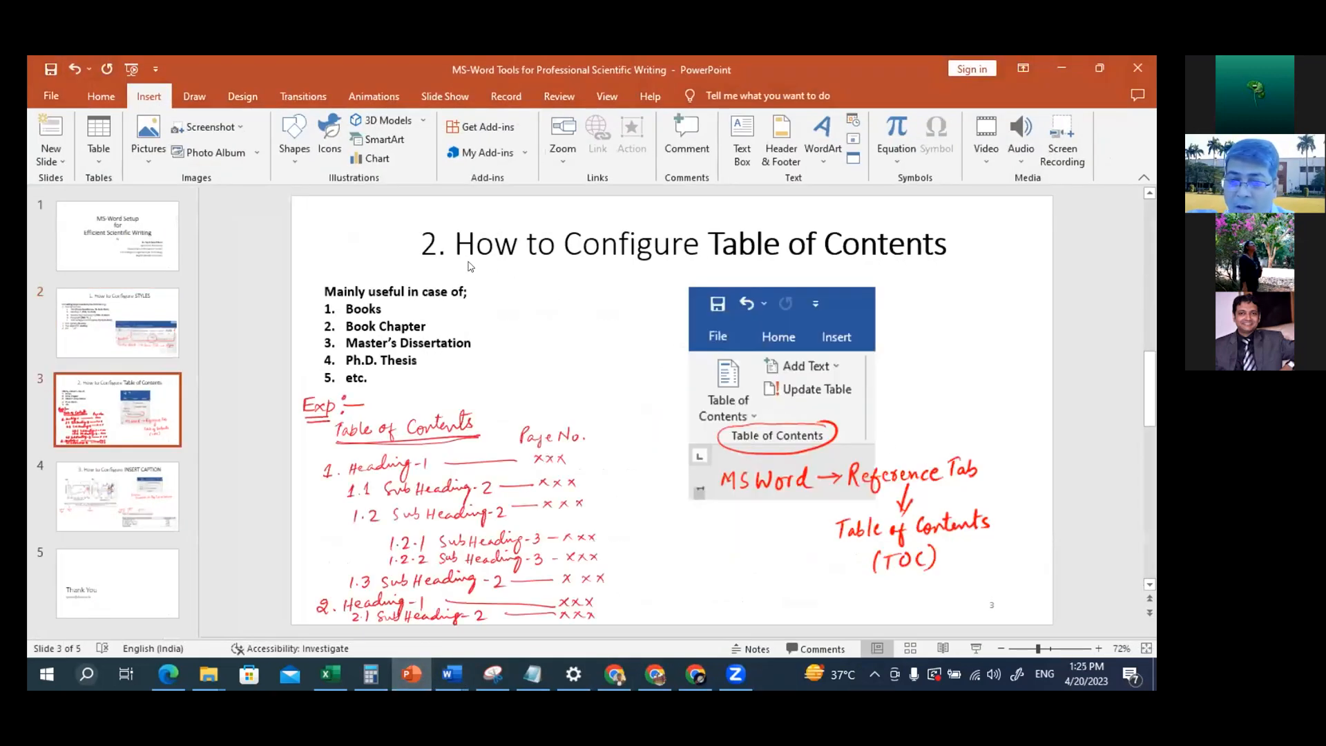
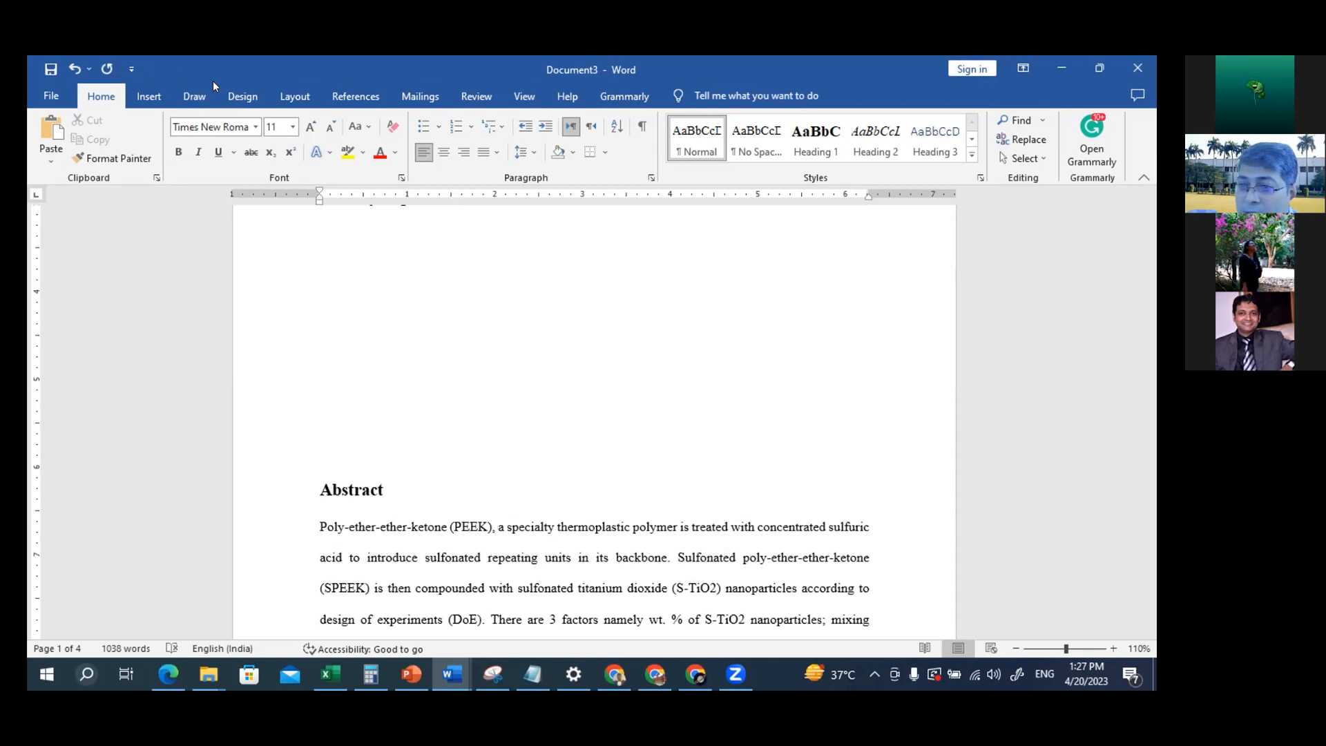
Switch to the Word document, restore its window, and place and widen it over the presentation so its full ribbon shows
left_click(1097, 68)
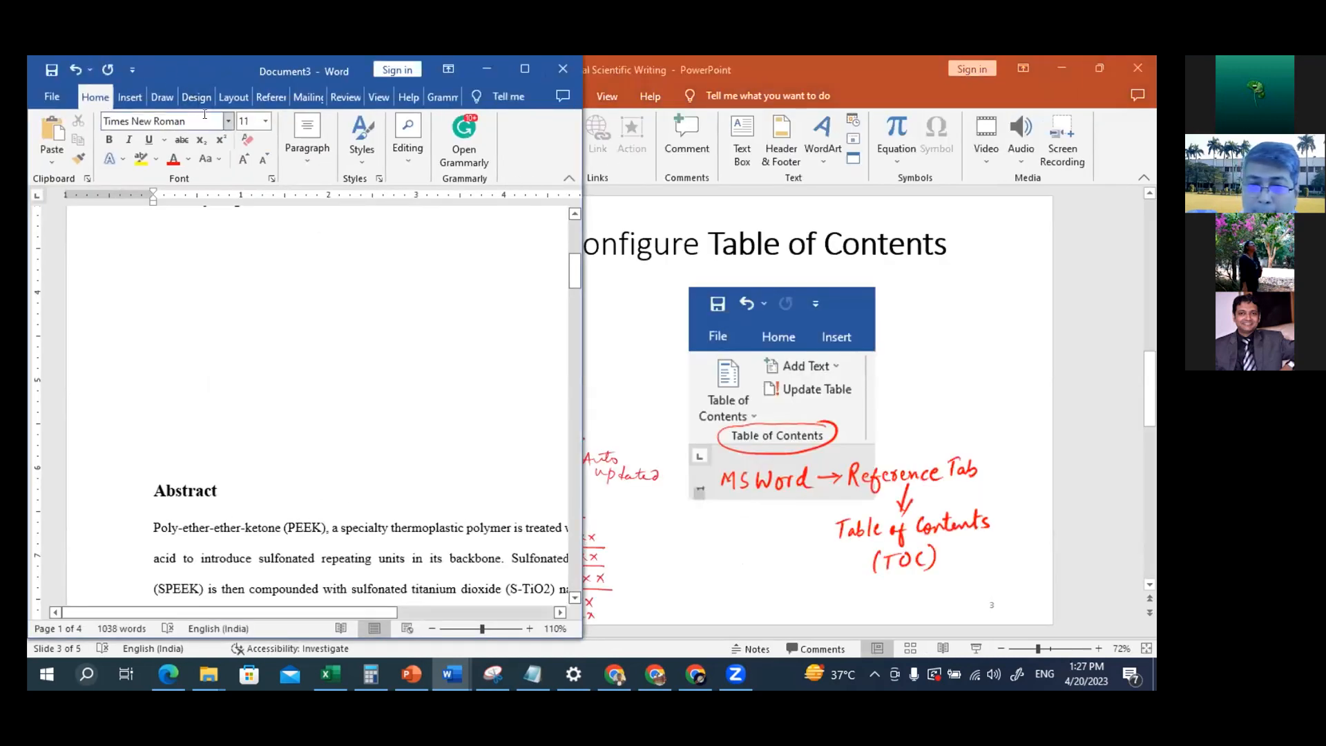
left_click_drag(175, 68, 230, 134)
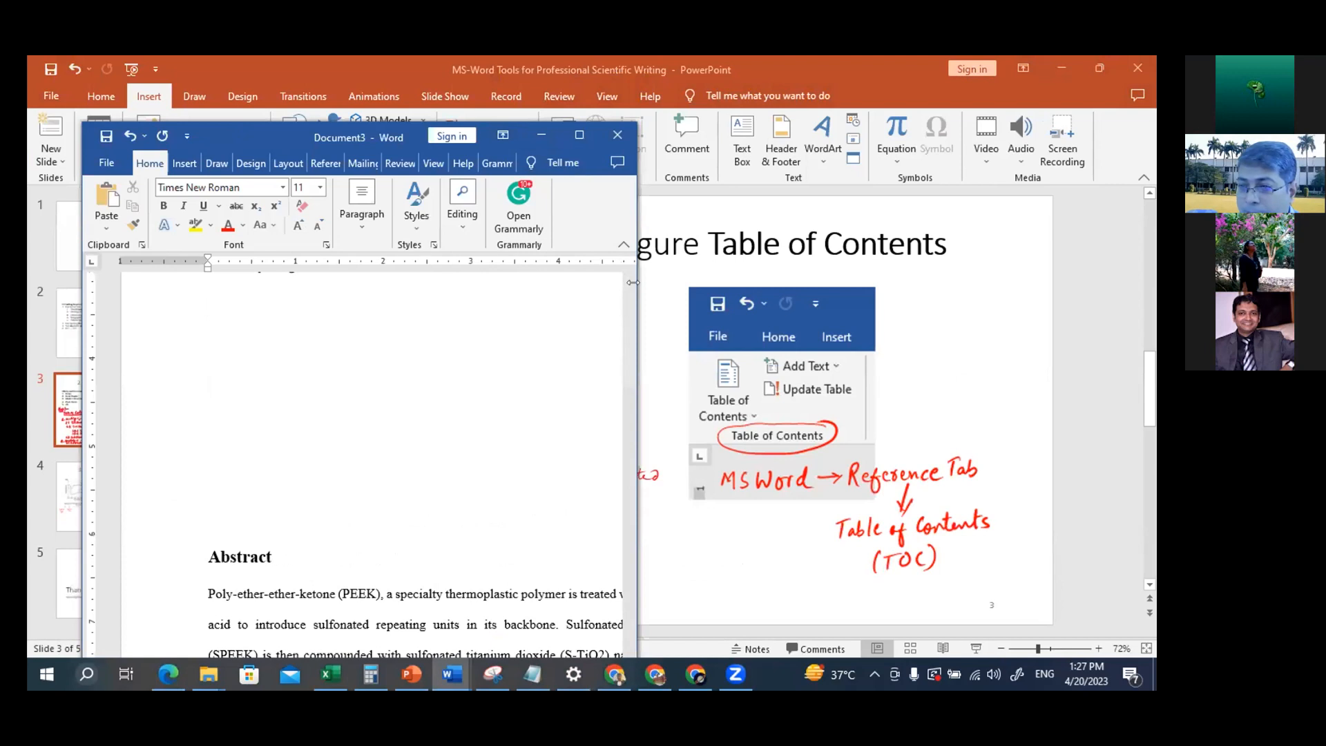
left_click_drag(632, 282, 1149, 282)
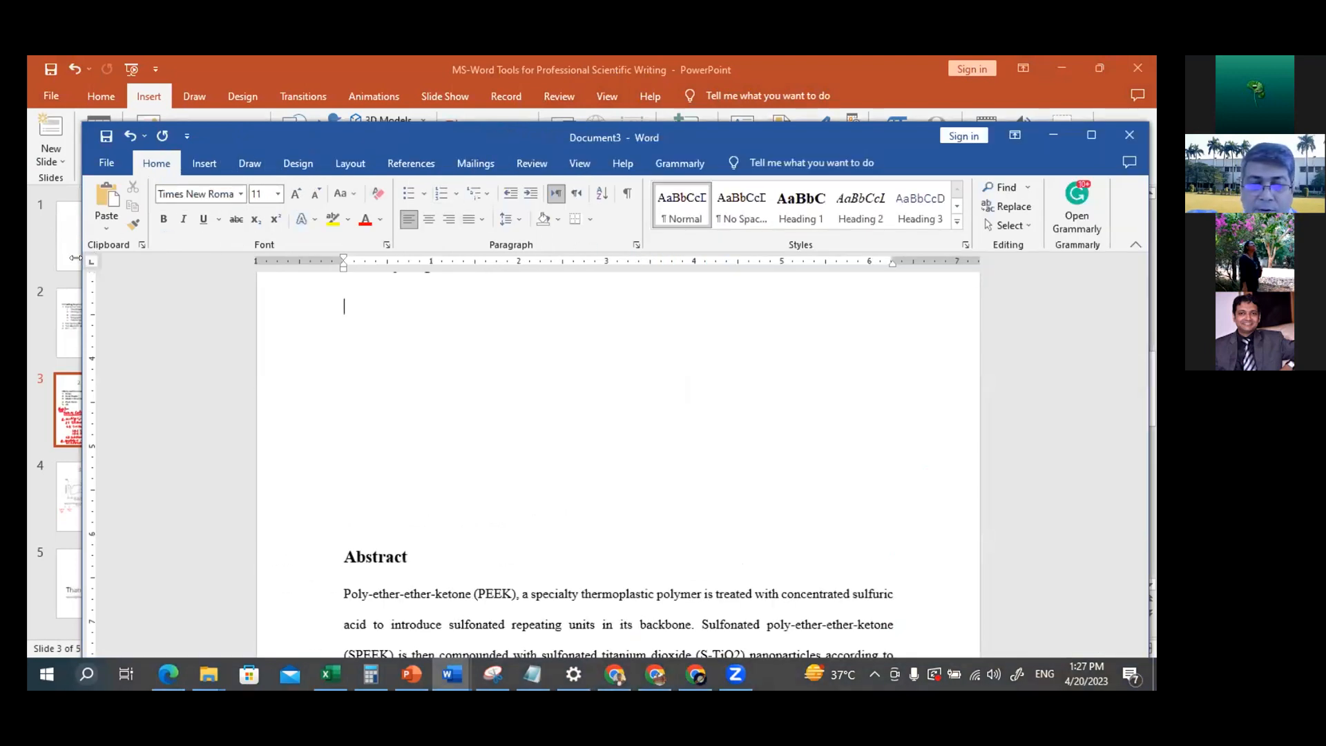
left_click_drag(76, 258, 35, 259)
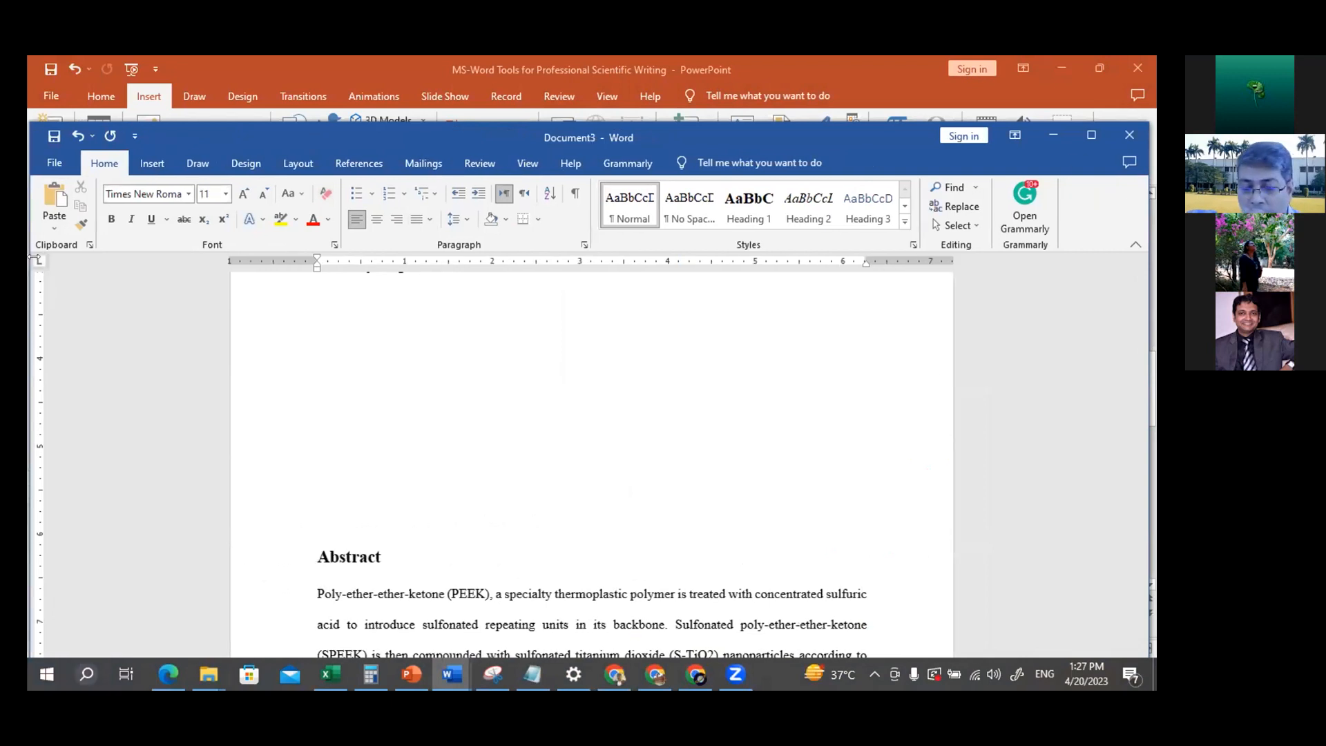
left_click(362, 164)
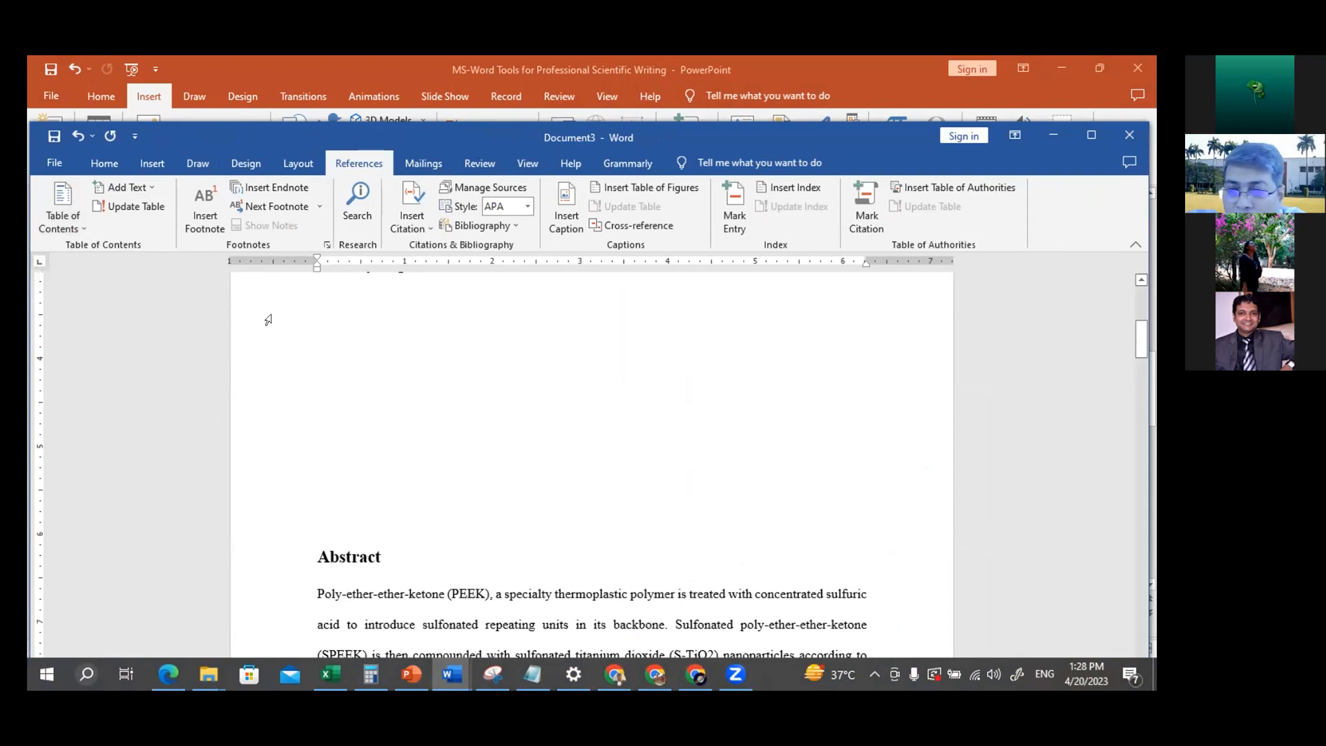
left_click(115, 169)
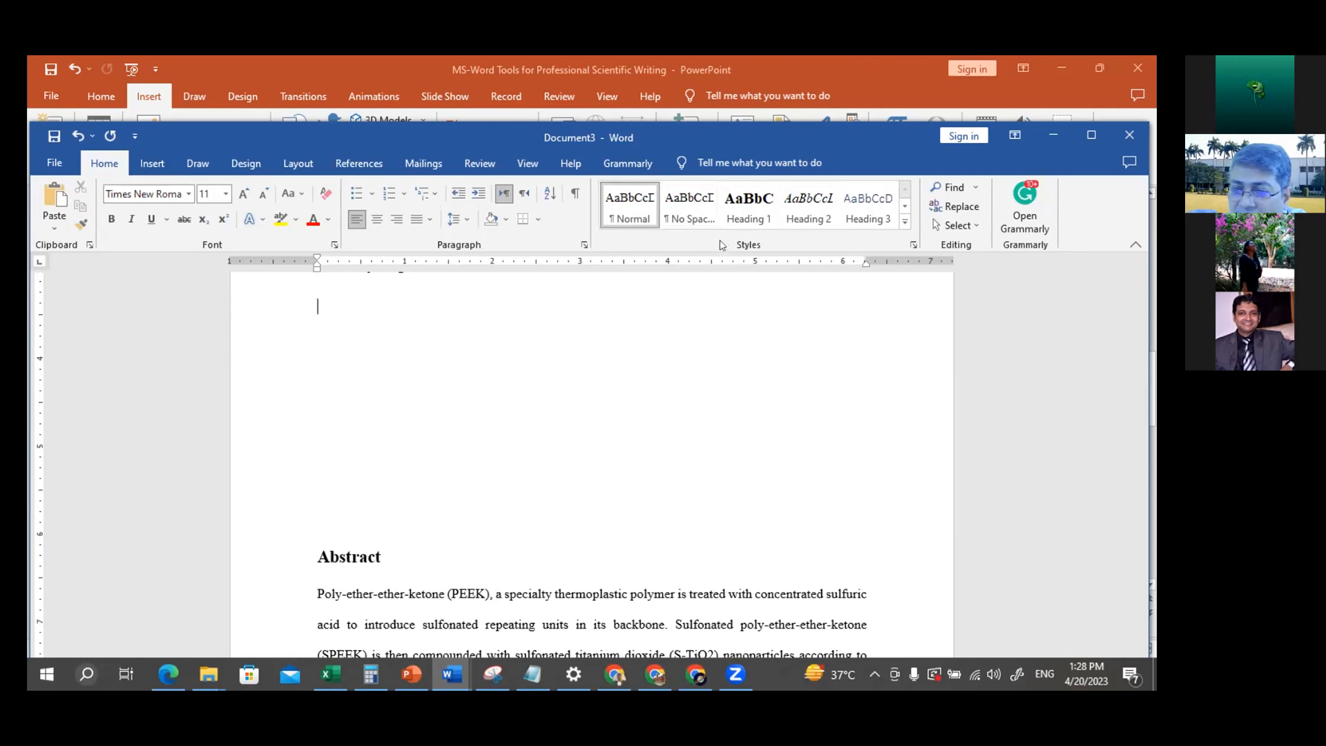
left_click(366, 159)
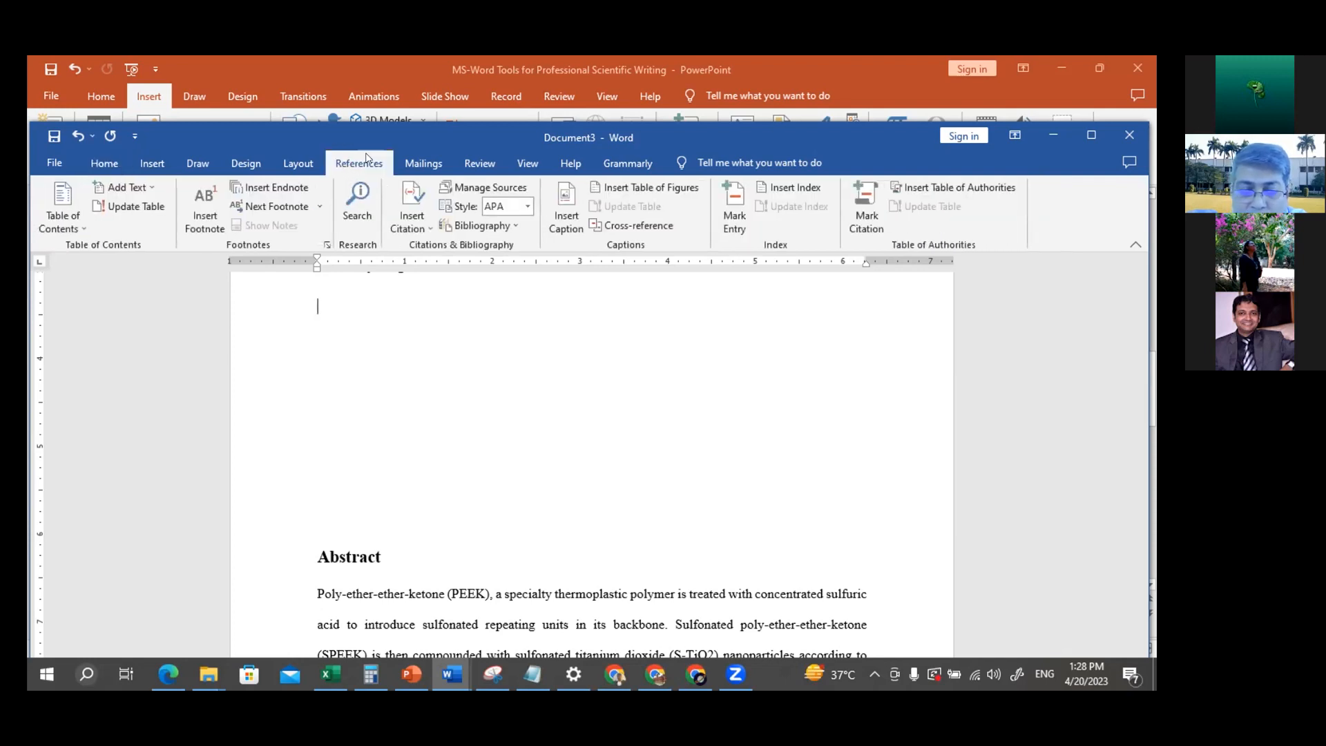
left_click(105, 163)
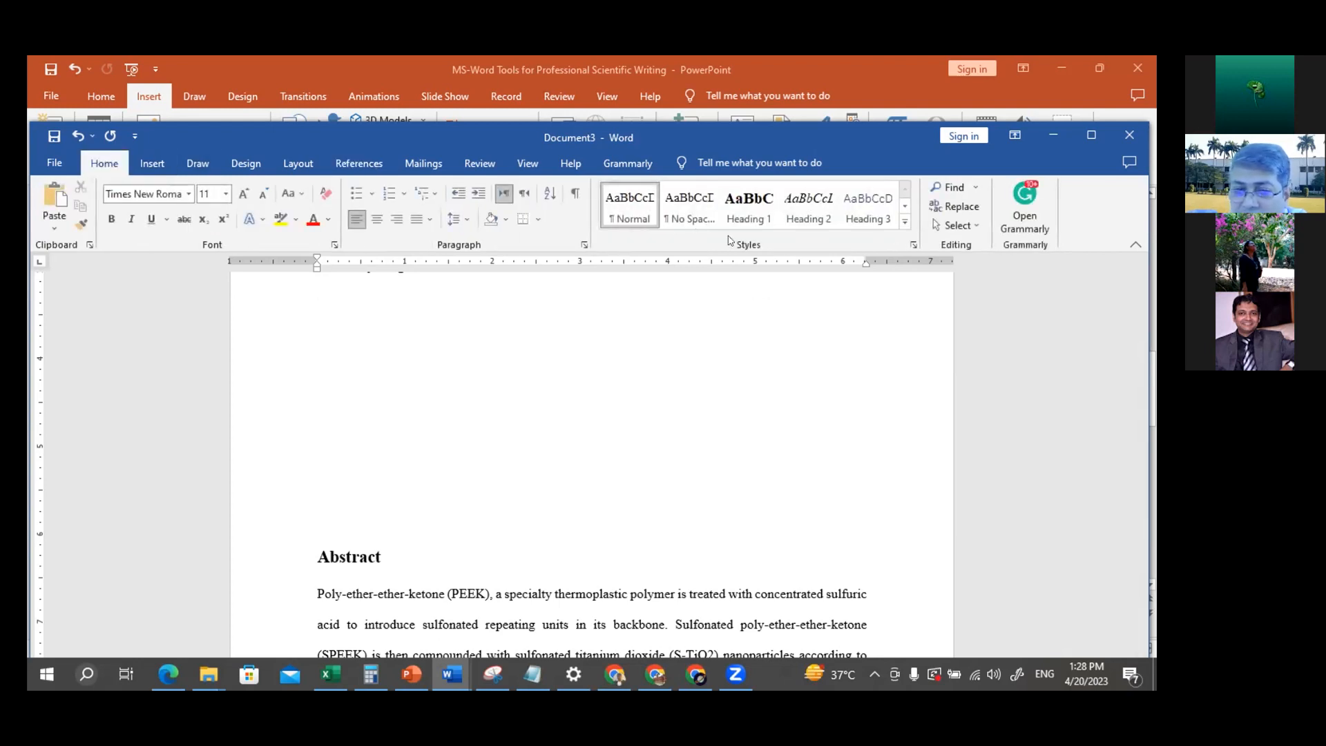
Insert the built-in Automatic Table 2 table of contents on the first page, above the Abstract
left_click(355, 159)
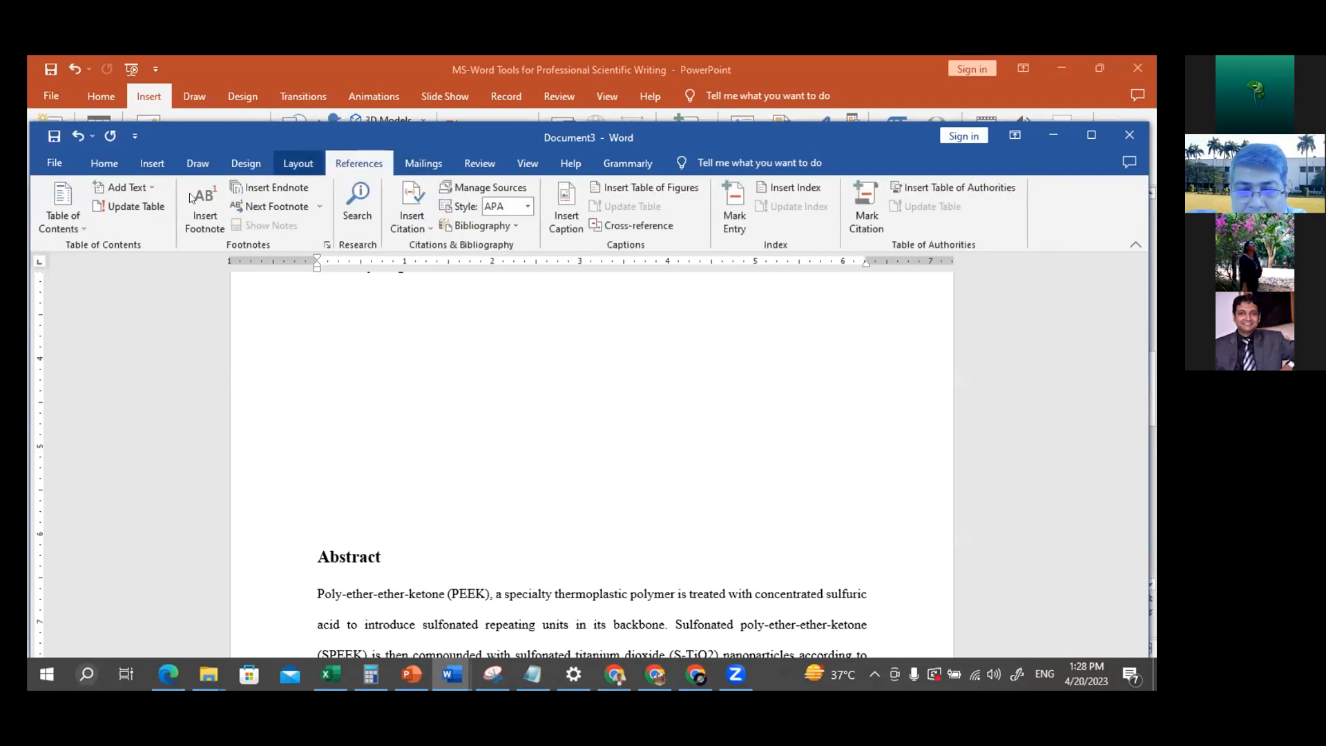
left_click(70, 207)
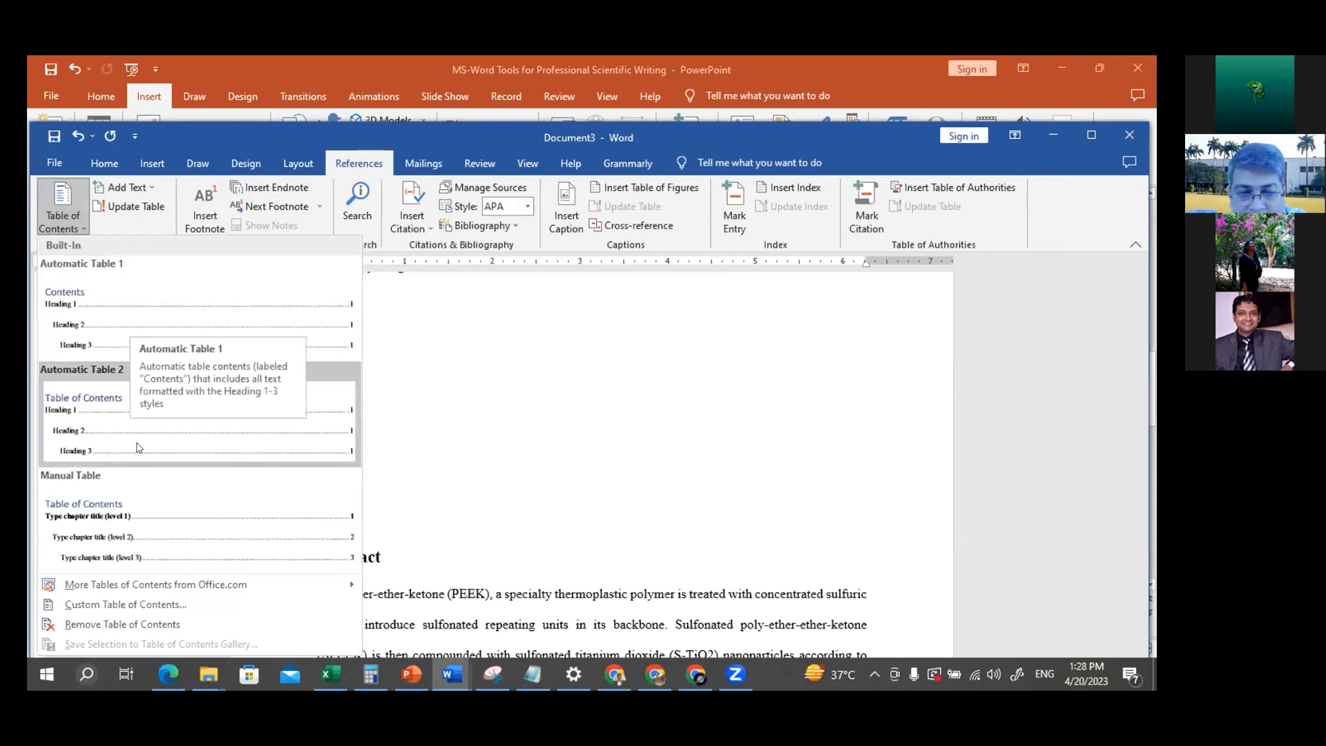
left_click(112, 417)
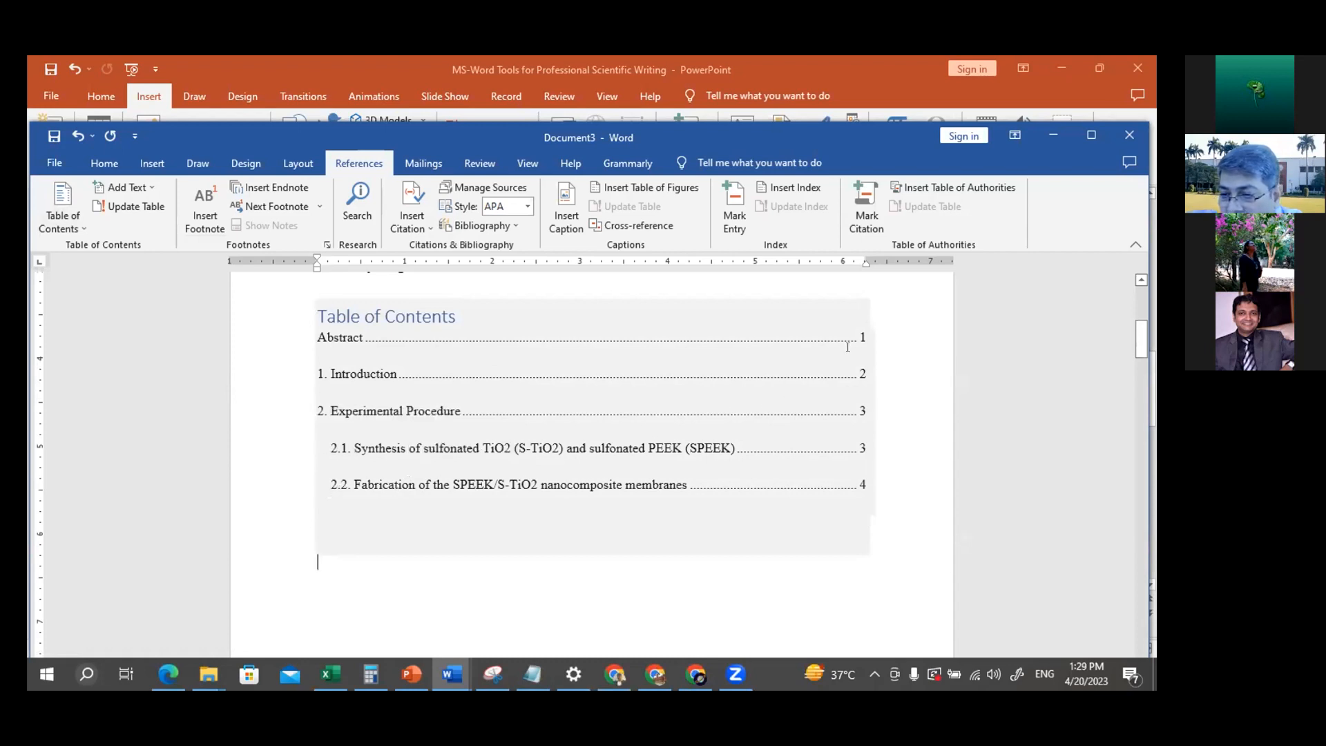
Add centred page numbers at the bottom of every page using the Plain Number 2 format, and leave footer editing
scroll(885, 511, "down", 15)
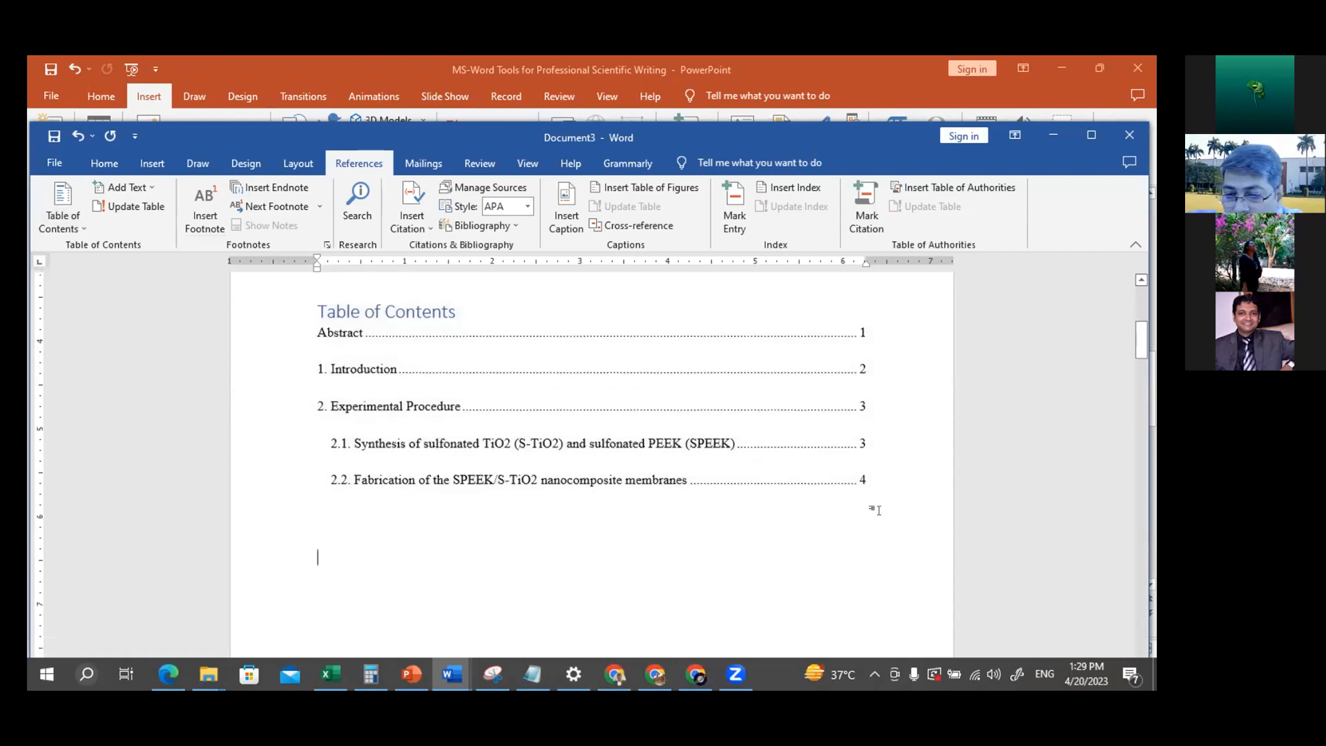
scroll(885, 511, "down", 10)
scroll(882, 504, "up", 5)
scroll(567, 497, "down", 4)
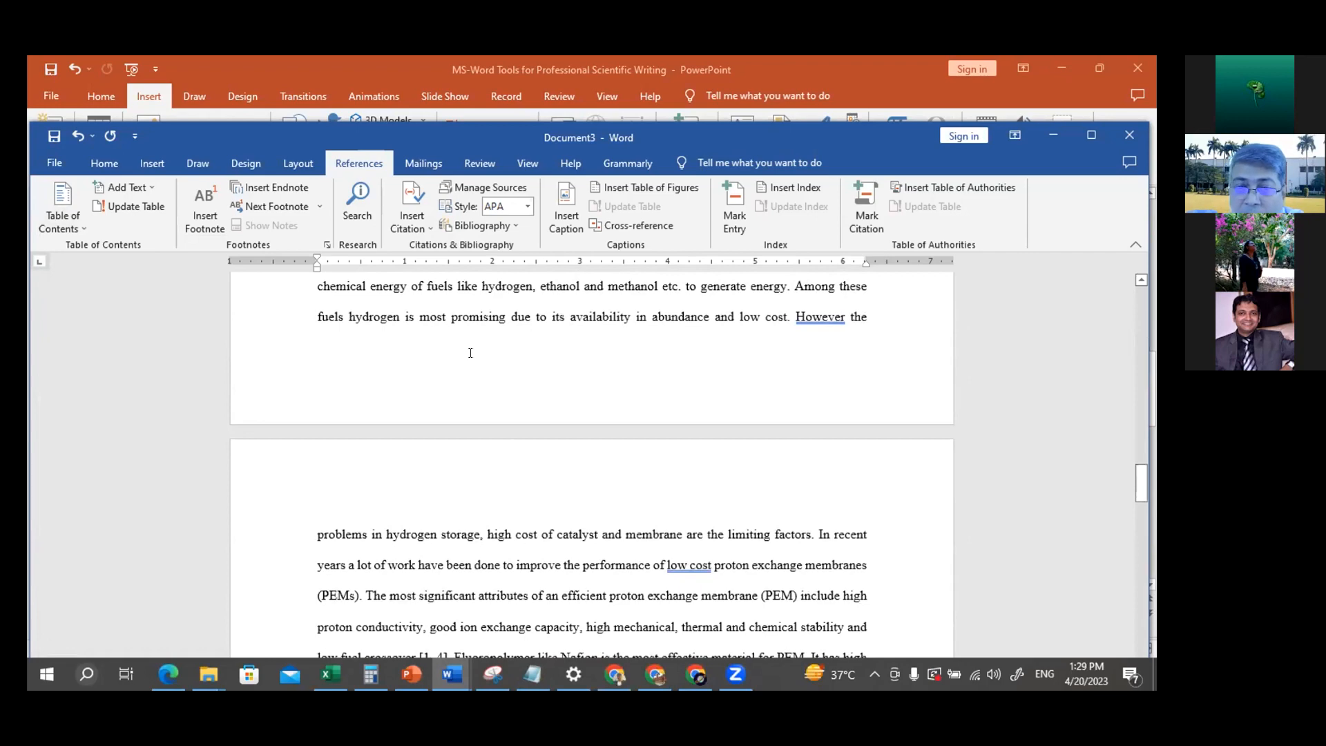
left_click(150, 166)
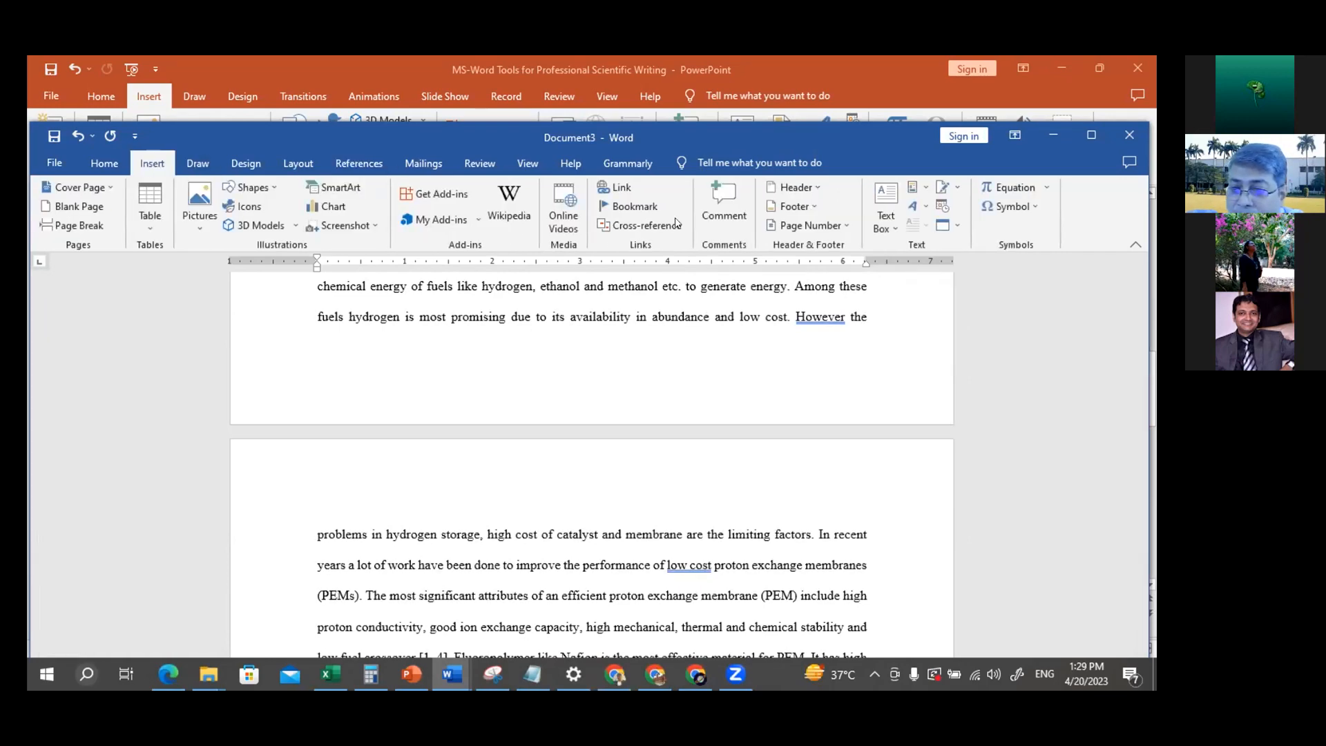
left_click(827, 228)
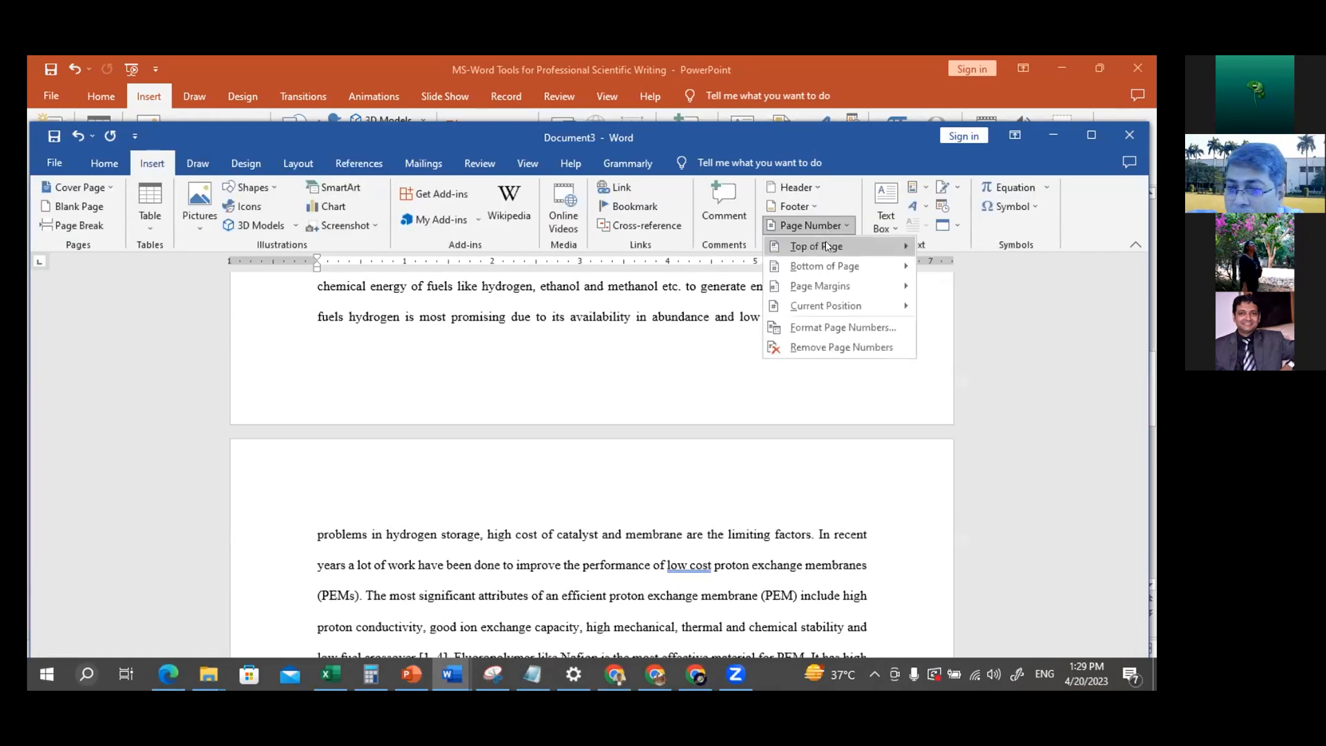
mouse_move(827, 265)
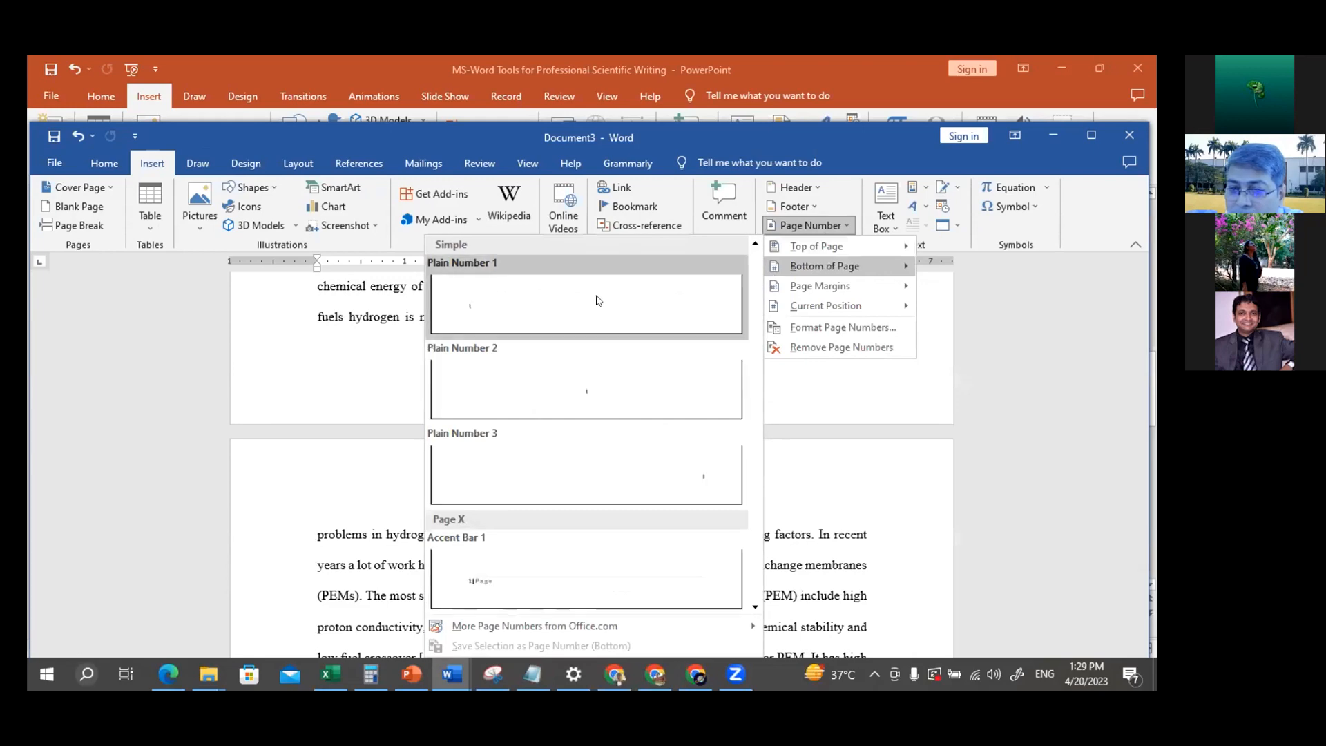
left_click(599, 390)
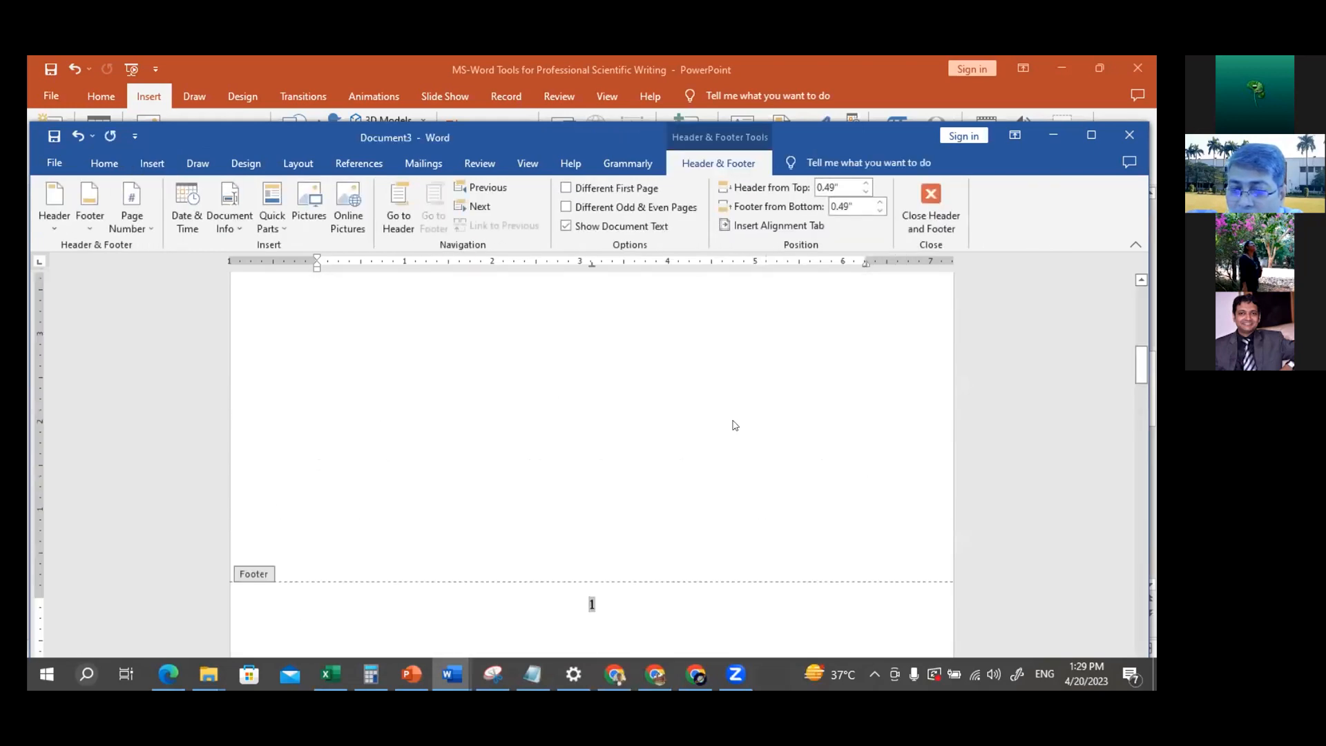
left_click(931, 200)
Compare the page numbers in the table of contents with the actual pages of the Abstract and Introduction headings
scroll(748, 406, "up", 7)
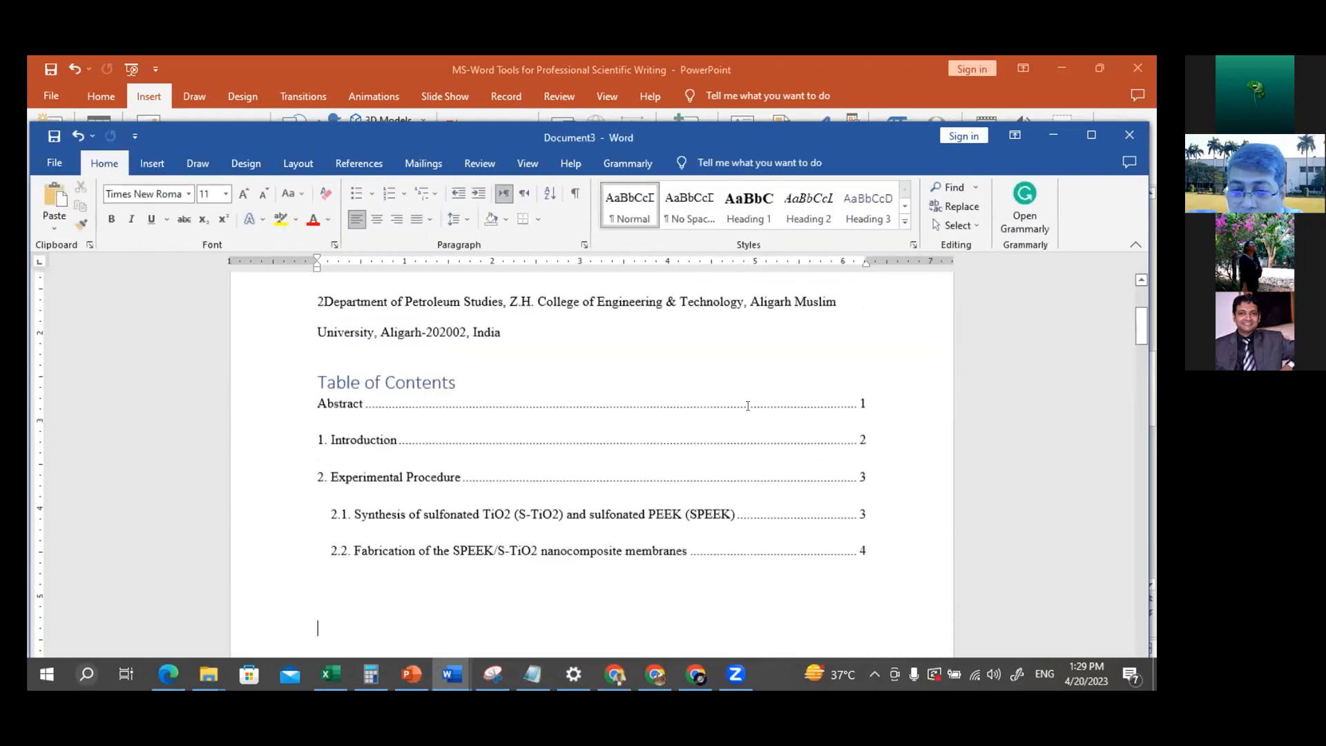
scroll(748, 406, "down", 11)
scroll(747, 406, "down", 10)
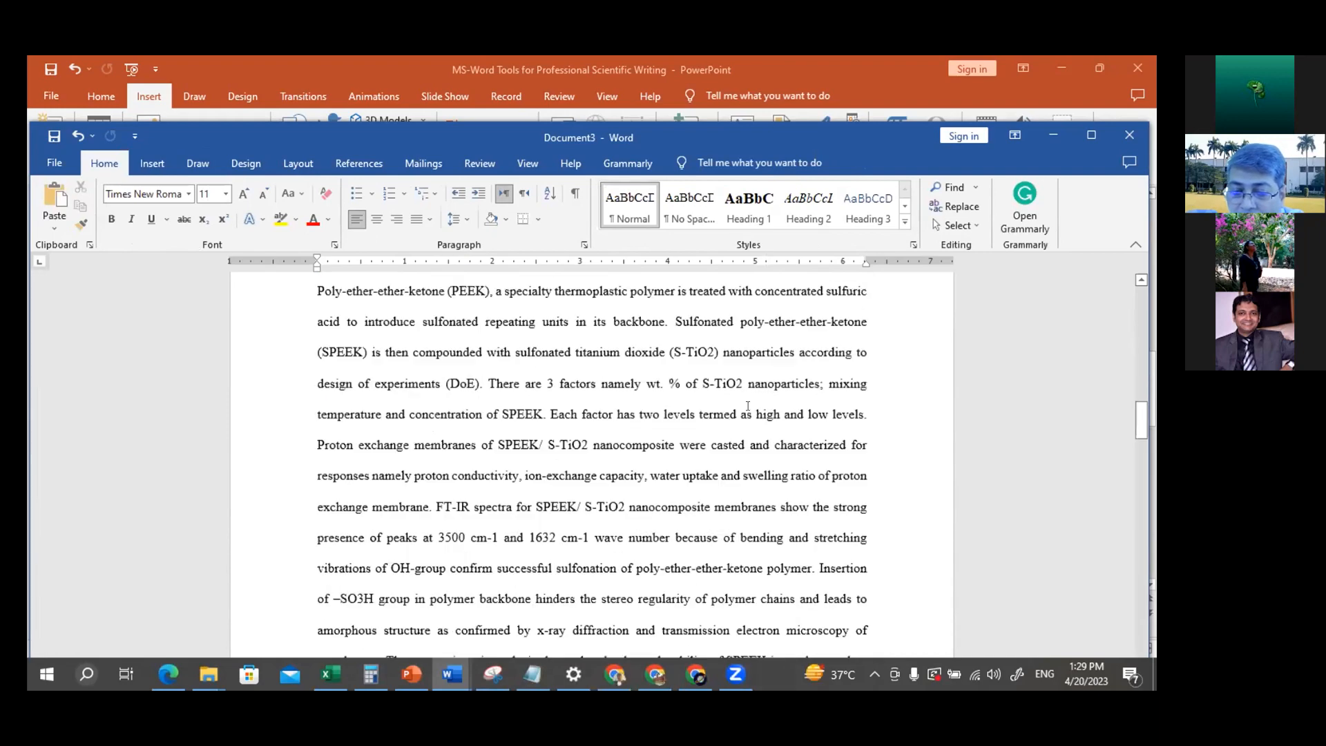
scroll(748, 406, "down", 5)
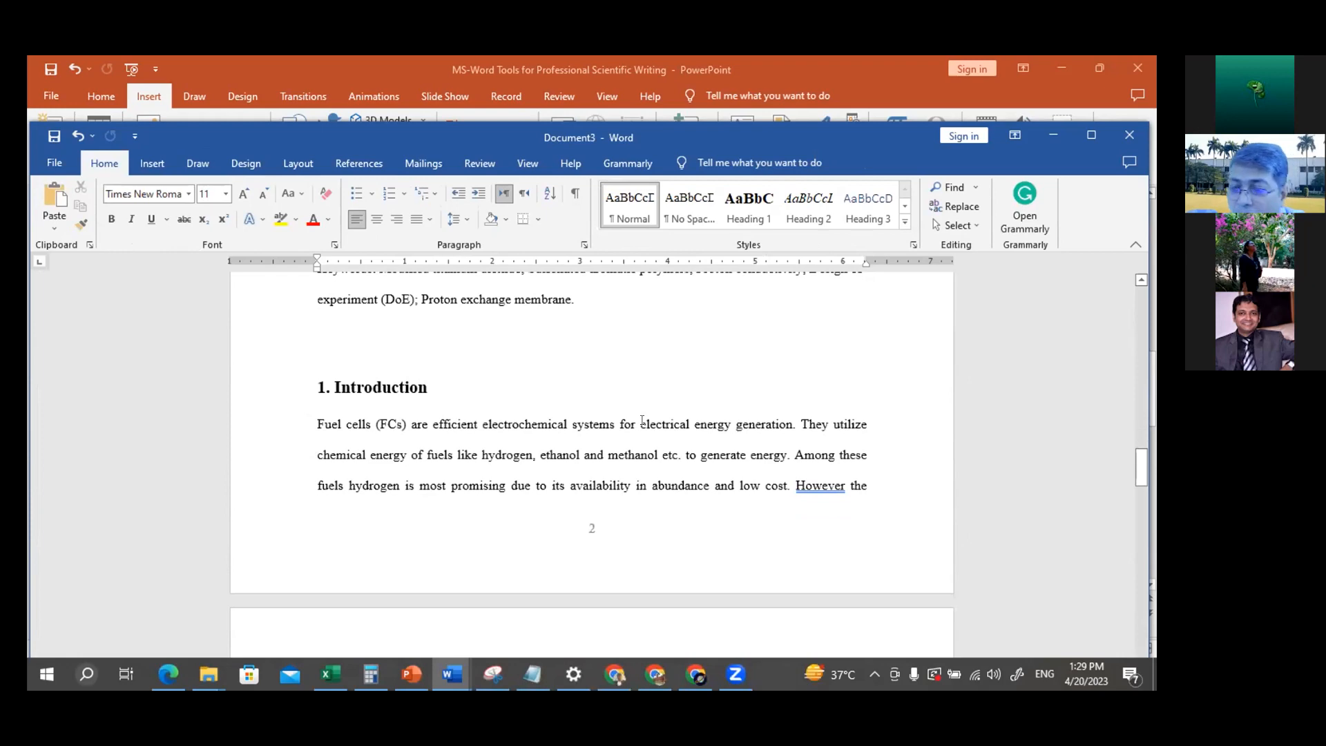
scroll(642, 420, "up", 12)
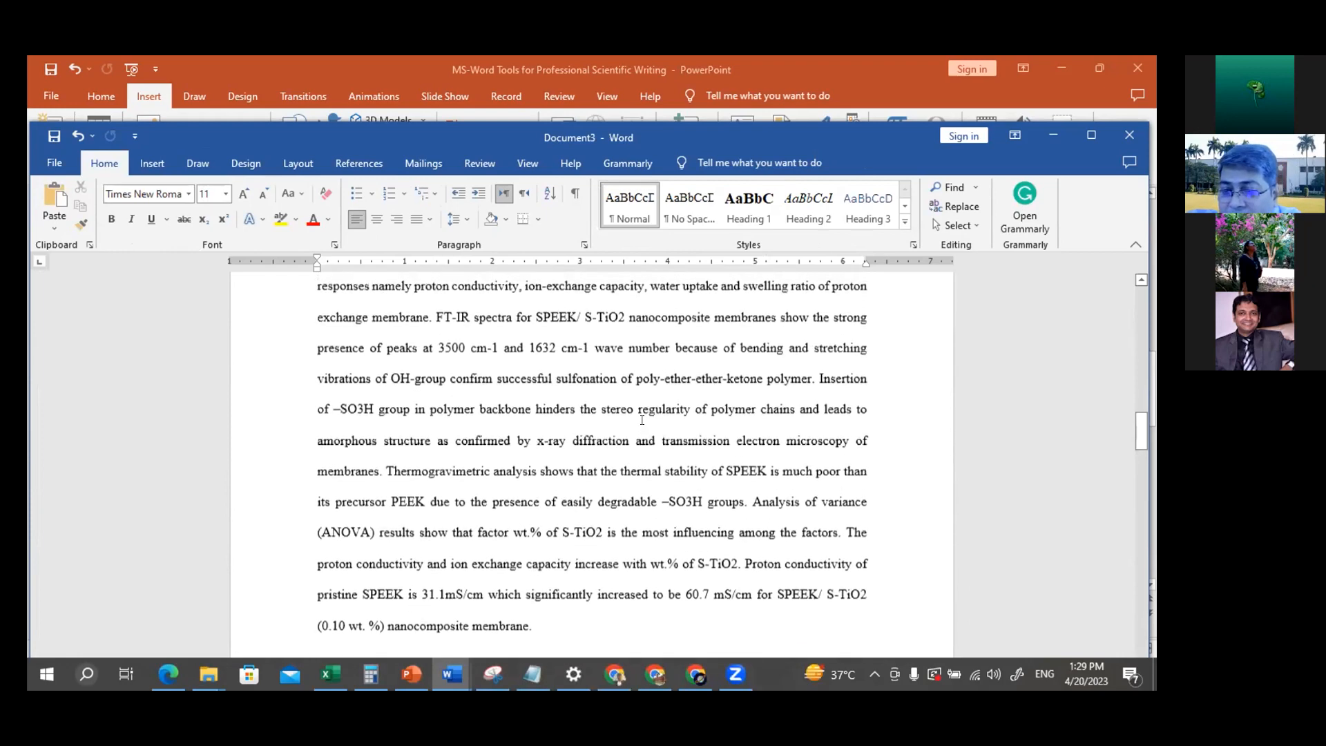
scroll(642, 420, "up", 10)
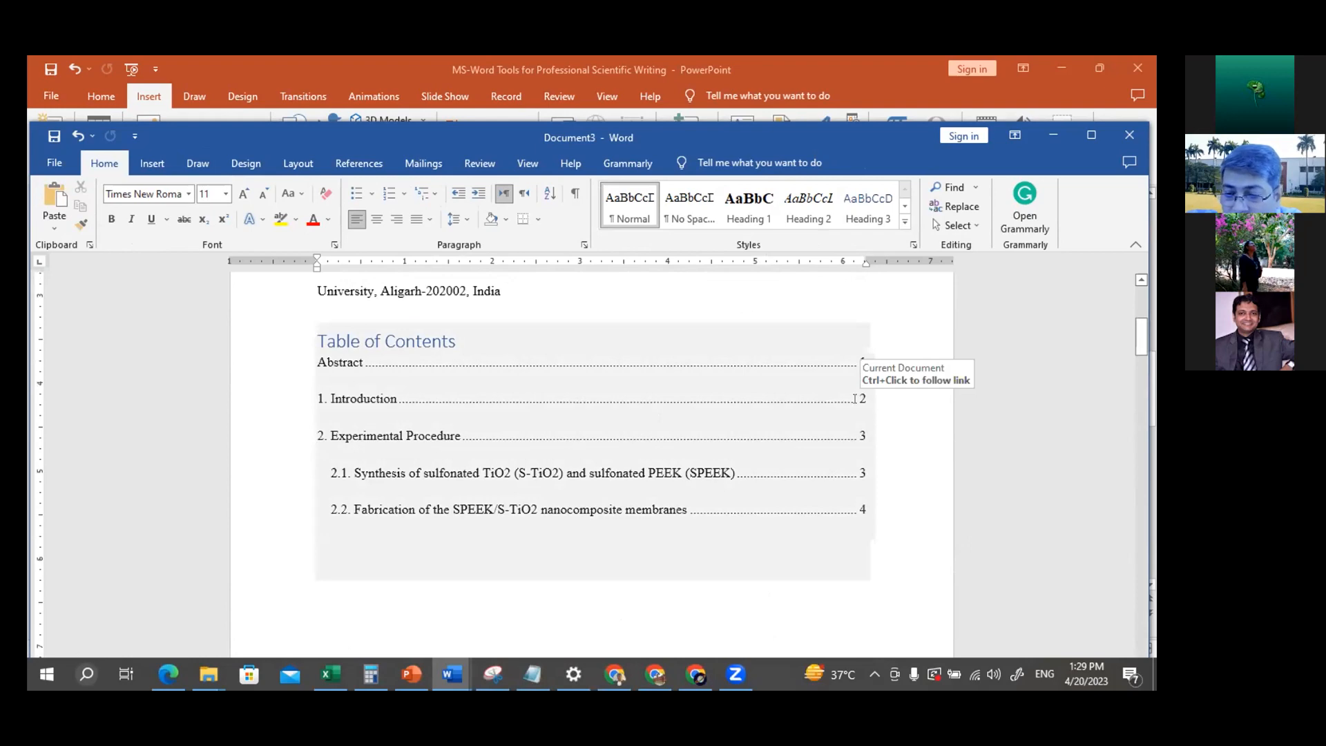
scroll(846, 398, "down", 10)
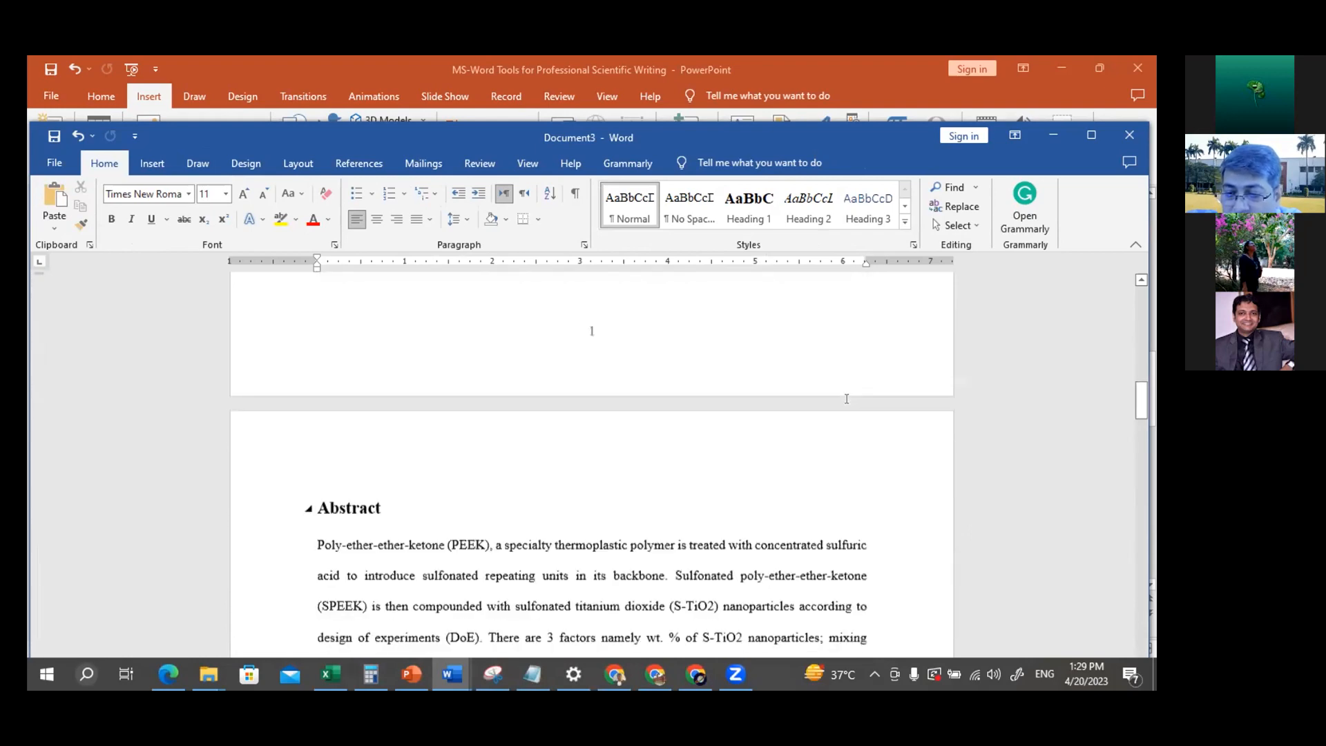
scroll(846, 399, "down", 5)
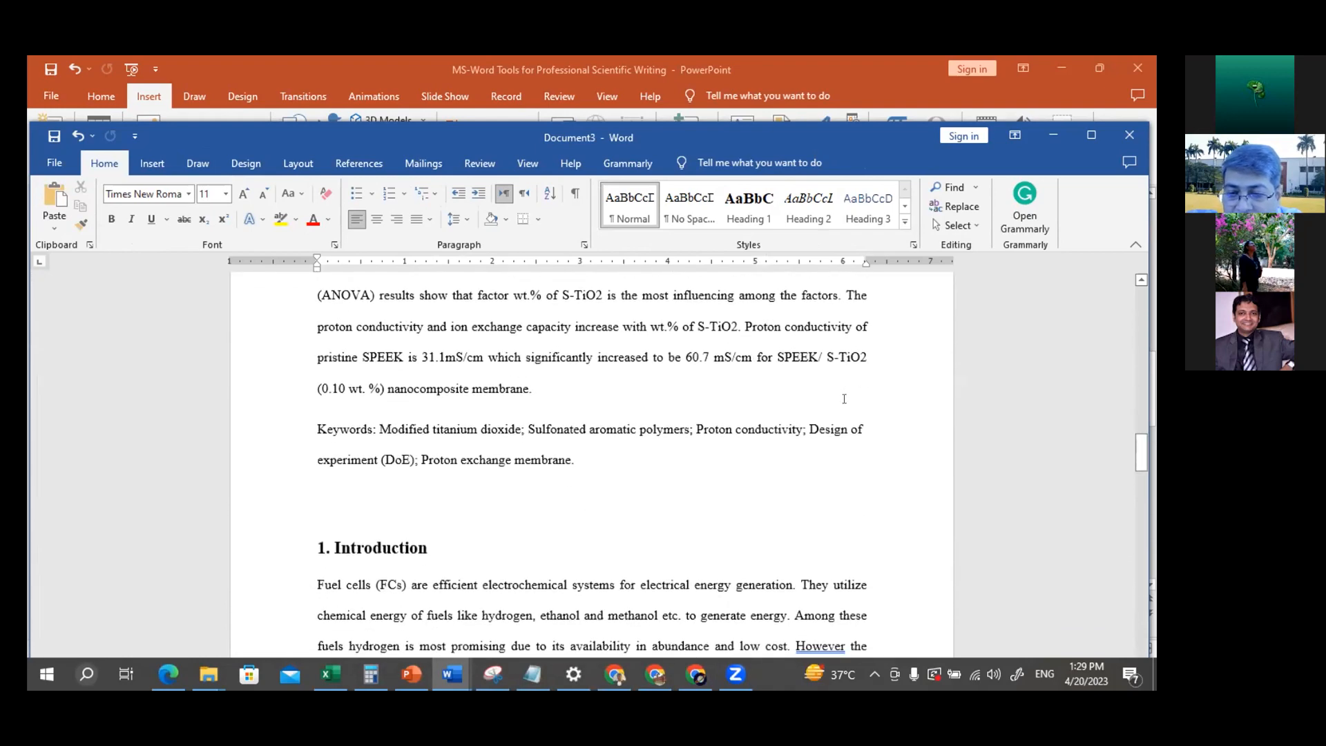
Add the filler text "sd.,;ldskksd;lskk;cvllsdl;ldc" and blank lines below the Keywords paragraph to push the Introduction heading onto the next page
left_click(340, 502)
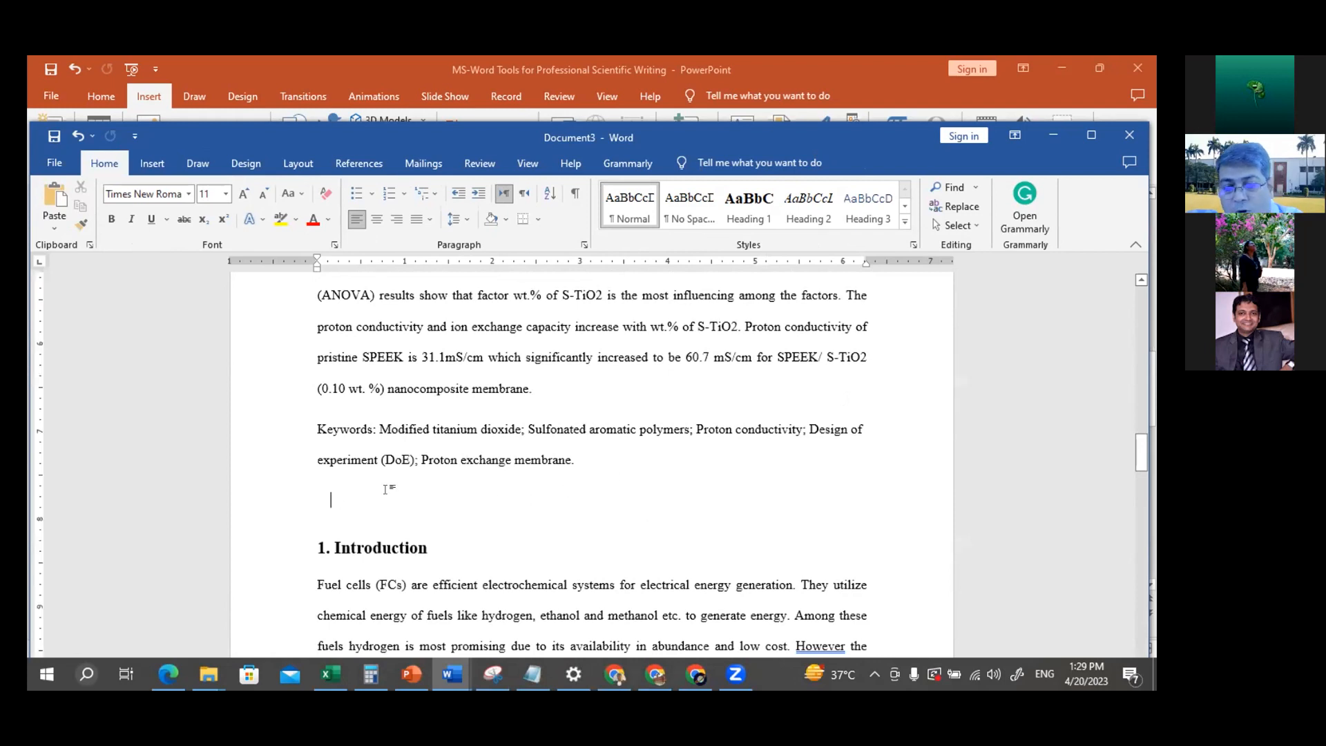
type("sd.,;ldskksd;lskk;cvllsdl;ldc")
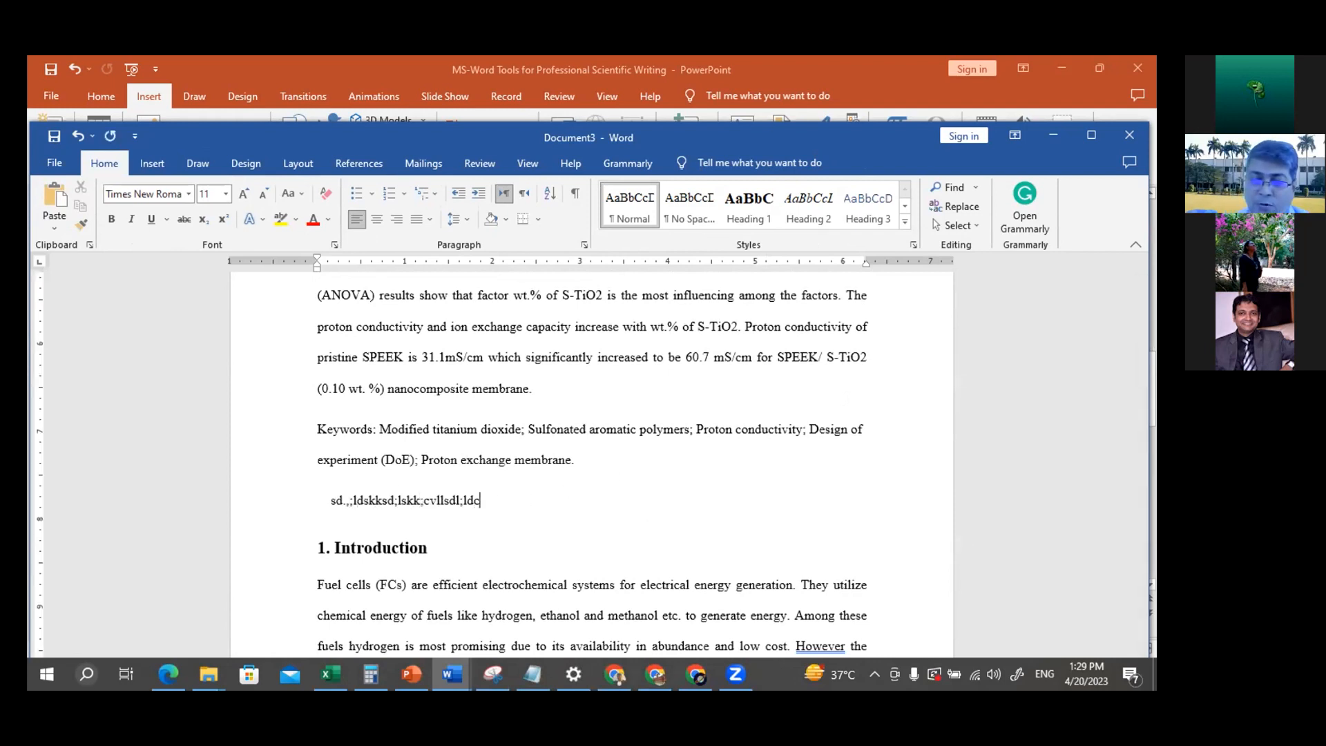
key("Return")
key("Return")
key("Return")
scroll(592, 463, "down", 8)
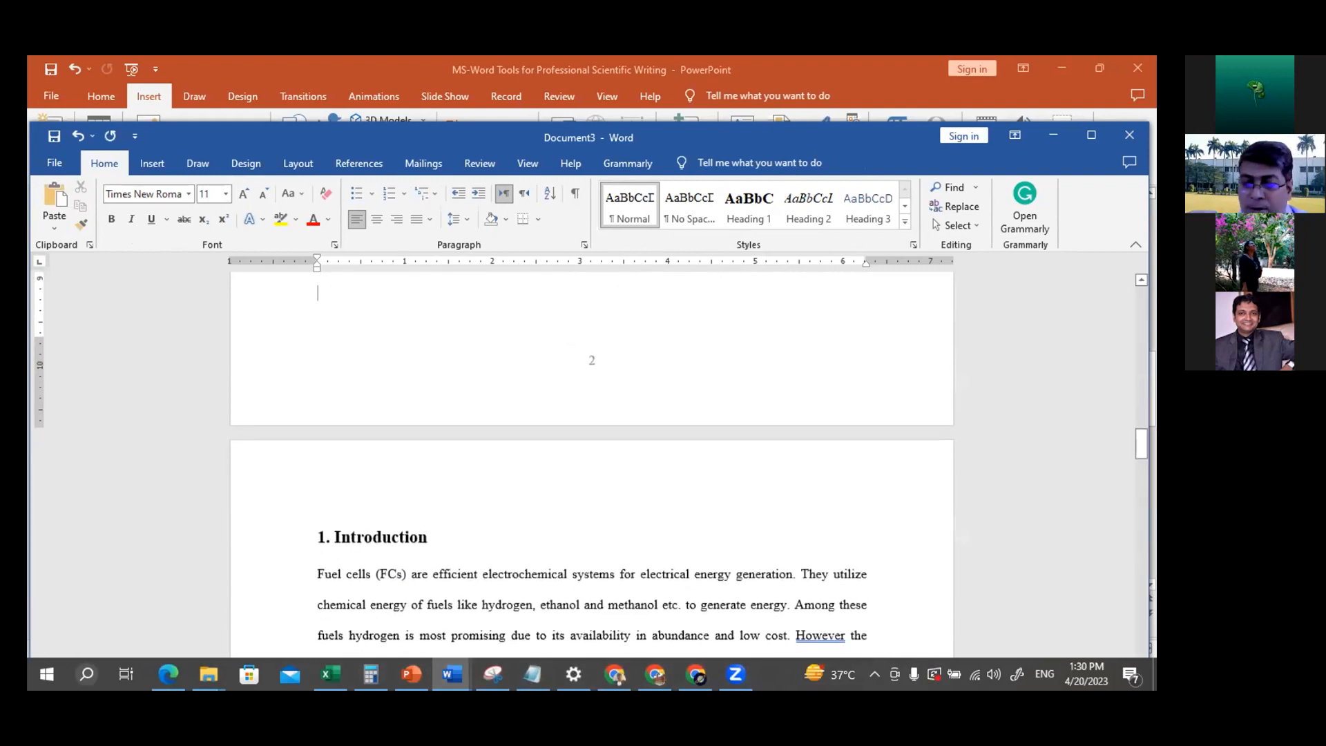
Update the entire table of contents and check the page number of the Introduction entry
scroll(724, 380, "up", 5)
scroll(723, 380, "up", 10)
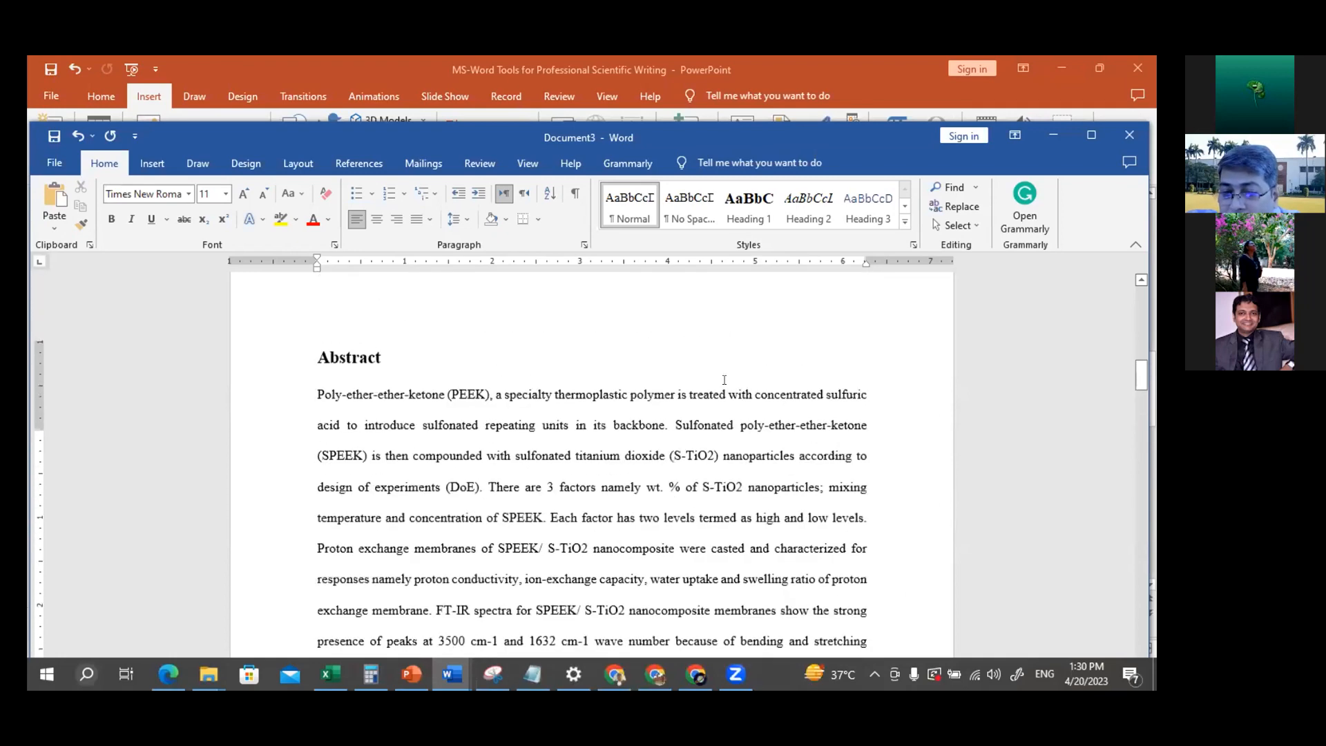
scroll(723, 379, "up", 1)
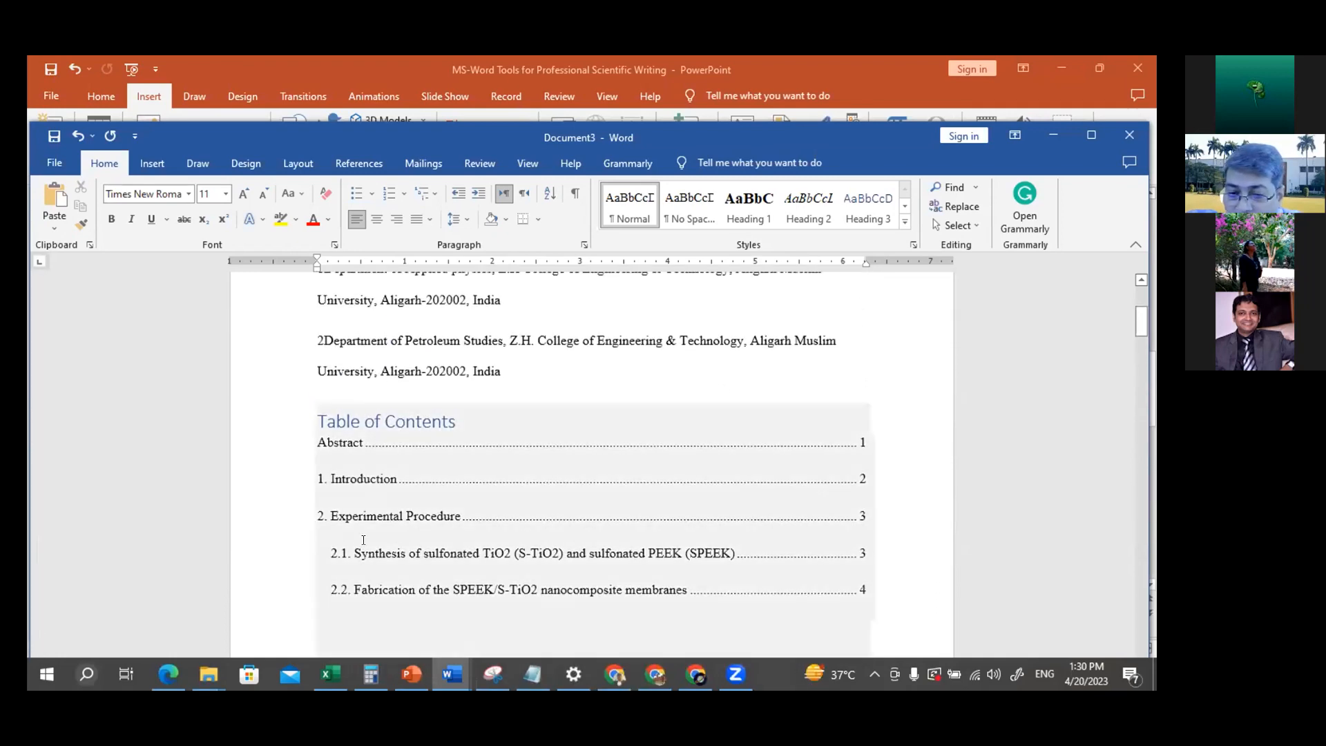
left_click(847, 477)
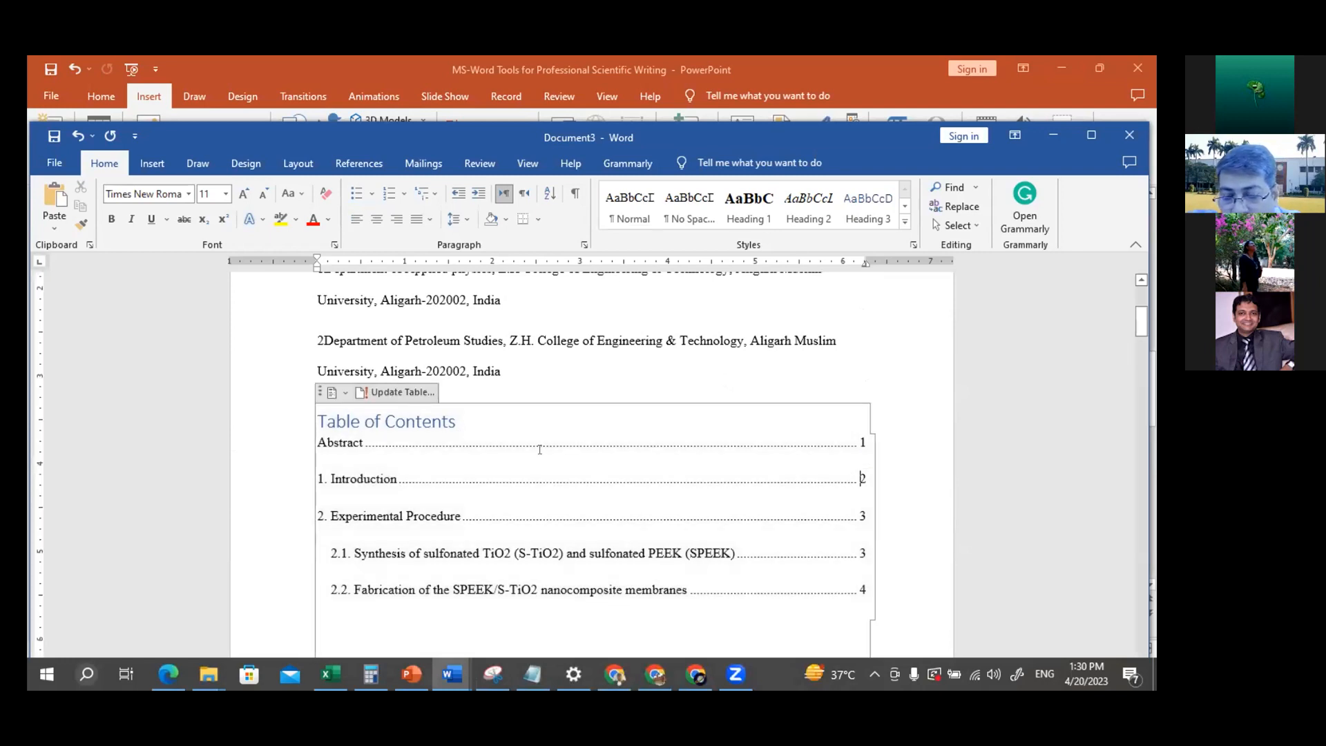
left_click(398, 393)
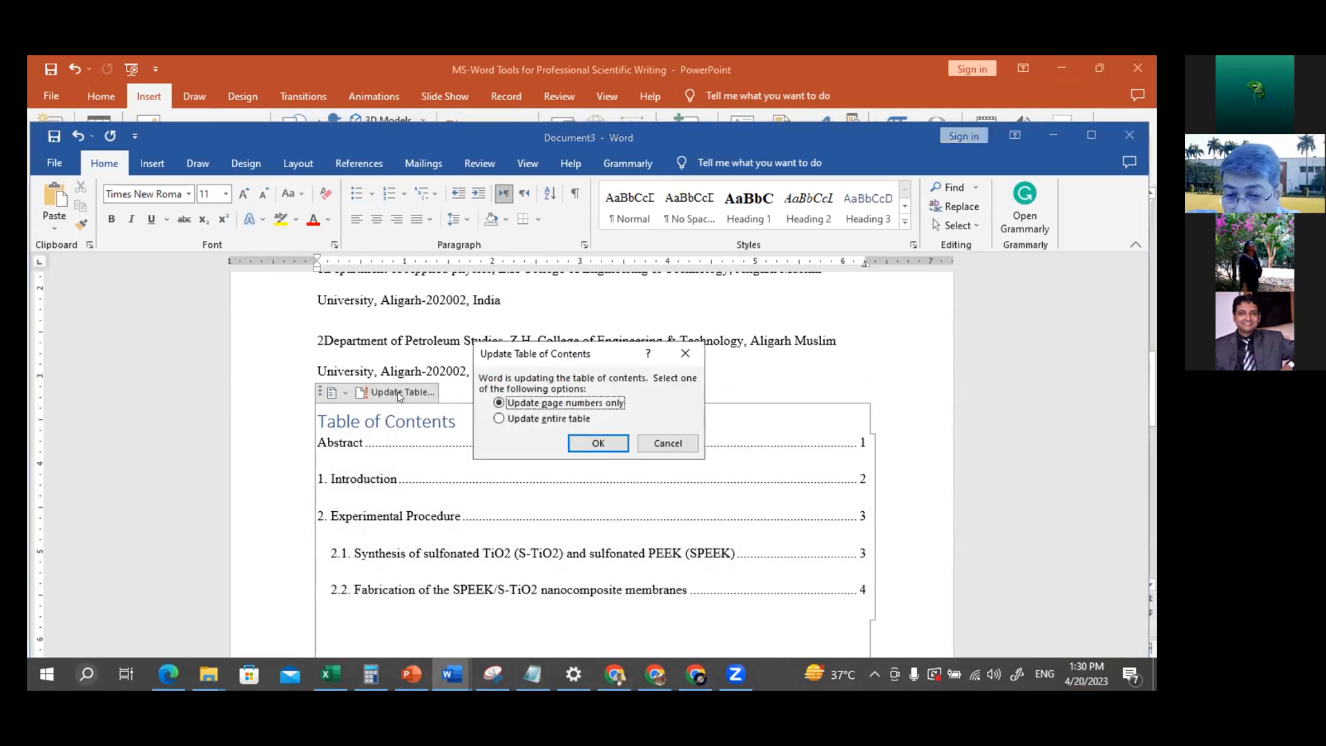
left_click(505, 421)
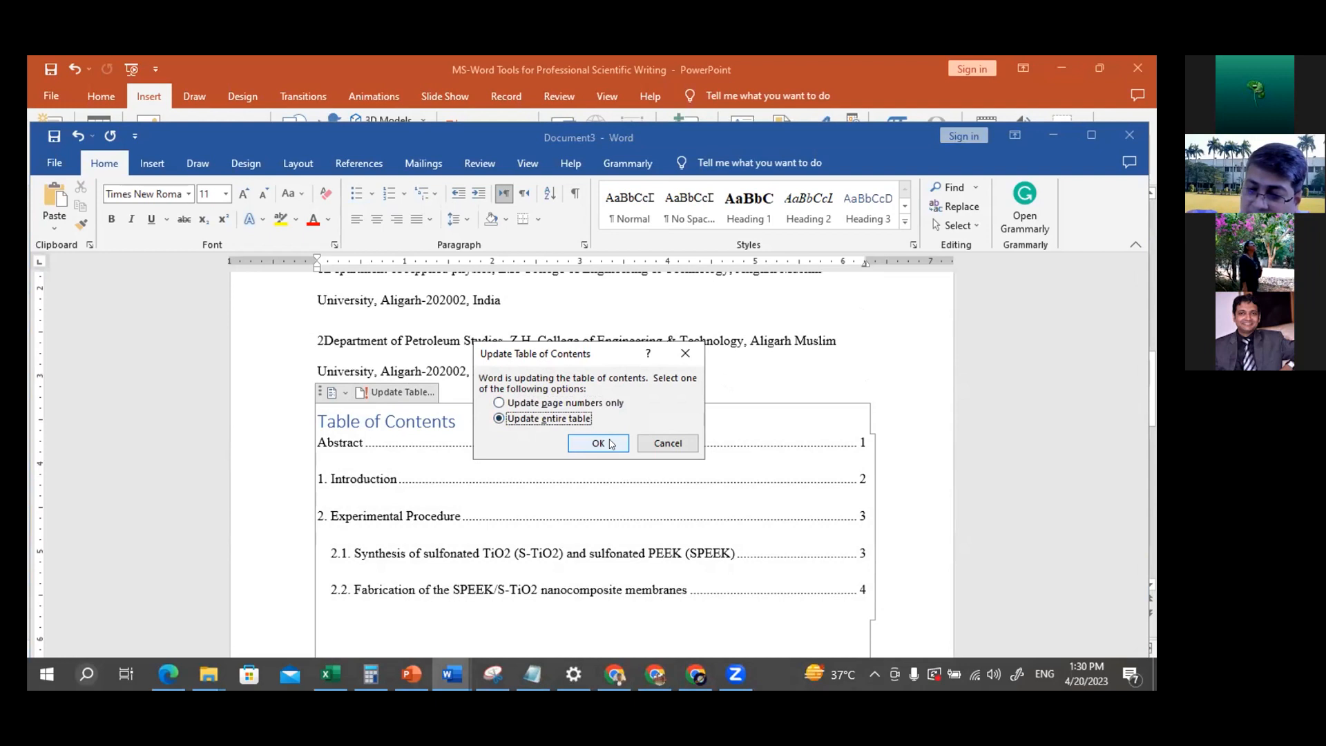
left_click(598, 443)
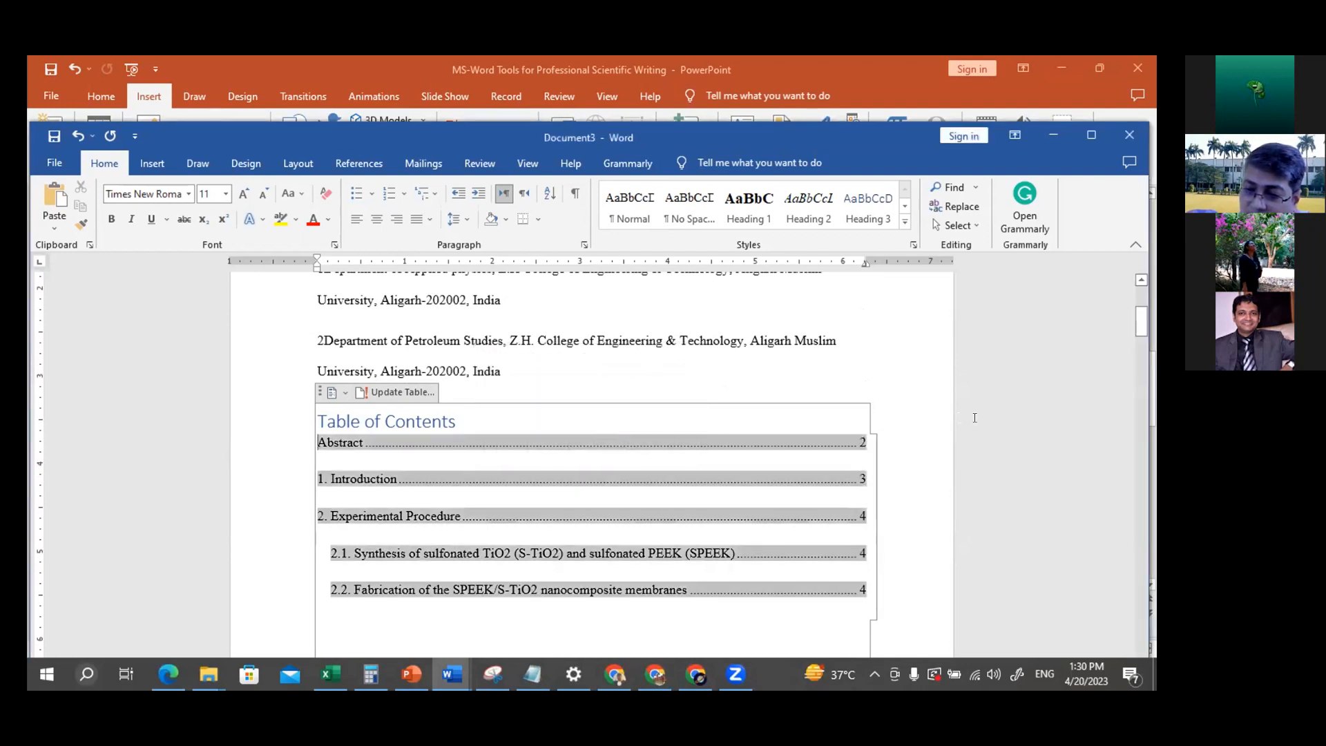
left_click(894, 426)
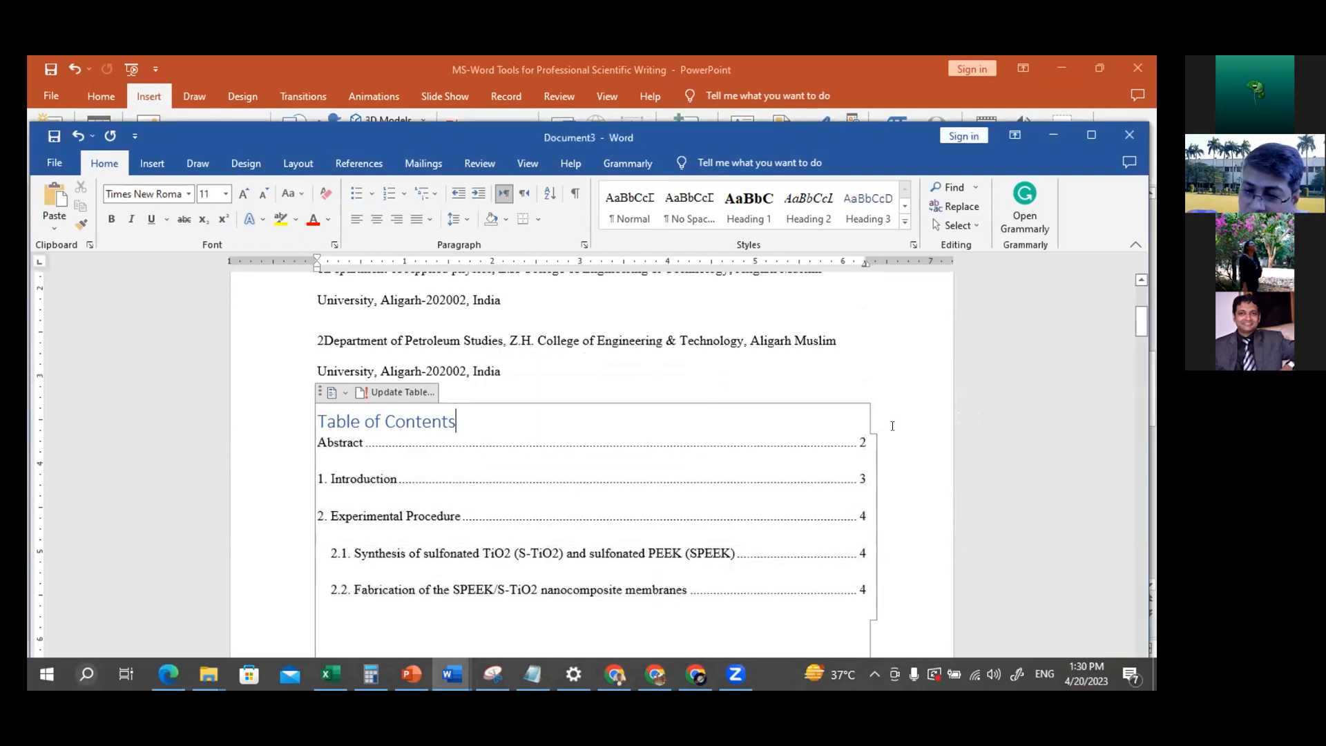
double_click(864, 476)
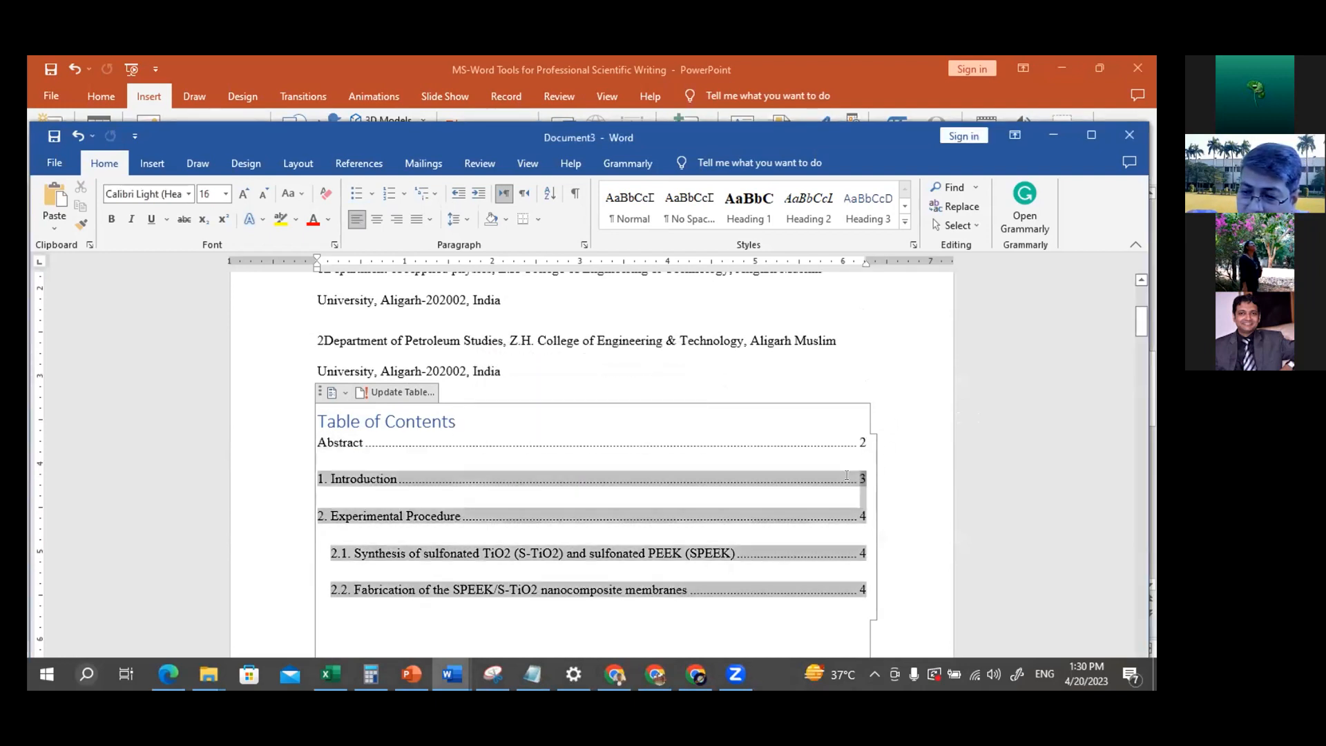
Review the section entries in the updated table of contents and place the cursor in the blank space below the table
left_click(922, 511)
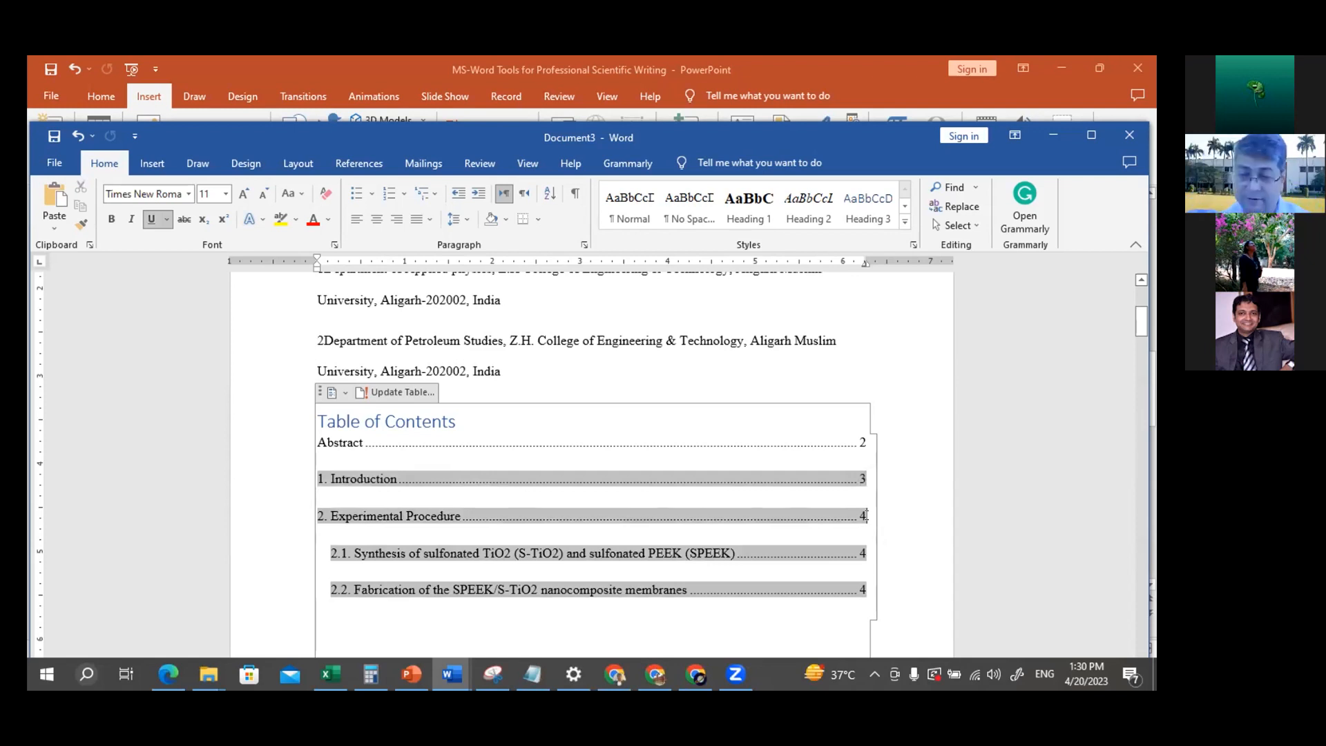
scroll(922, 497, "down", 5)
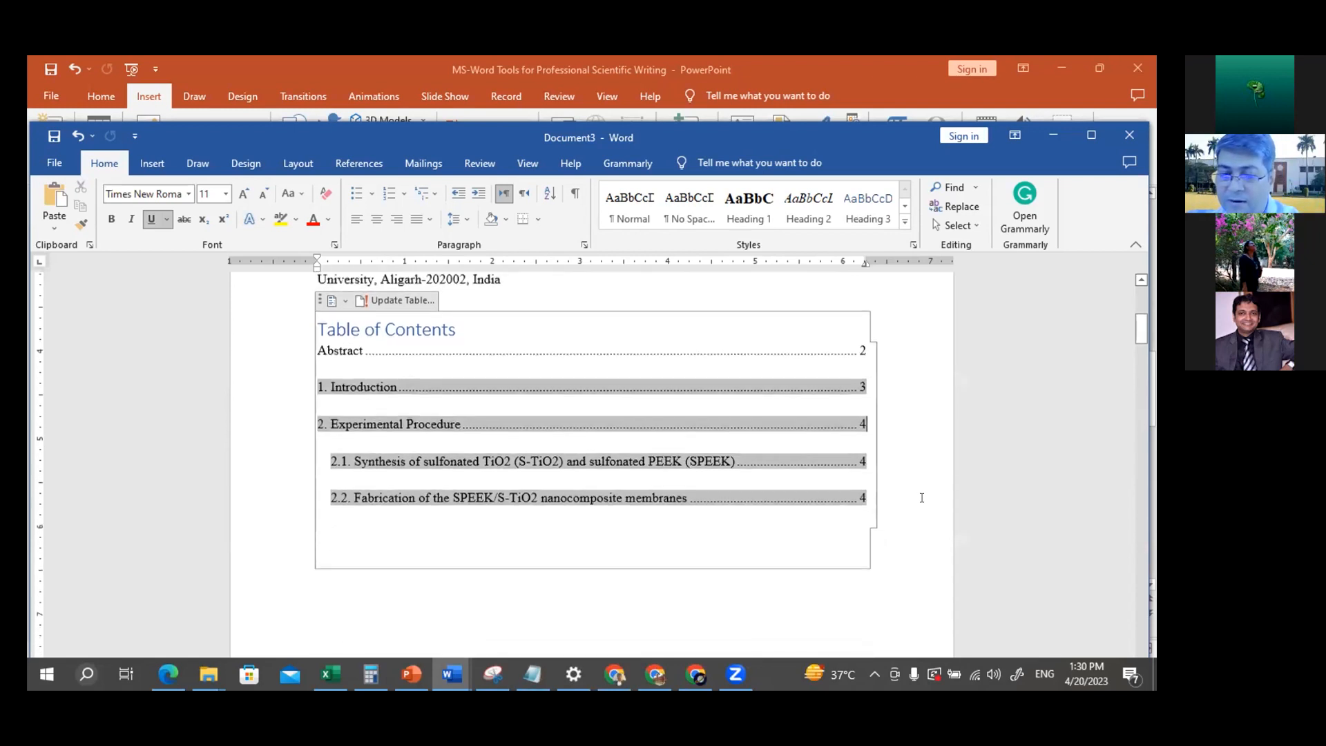
scroll(922, 498, "up", 1)
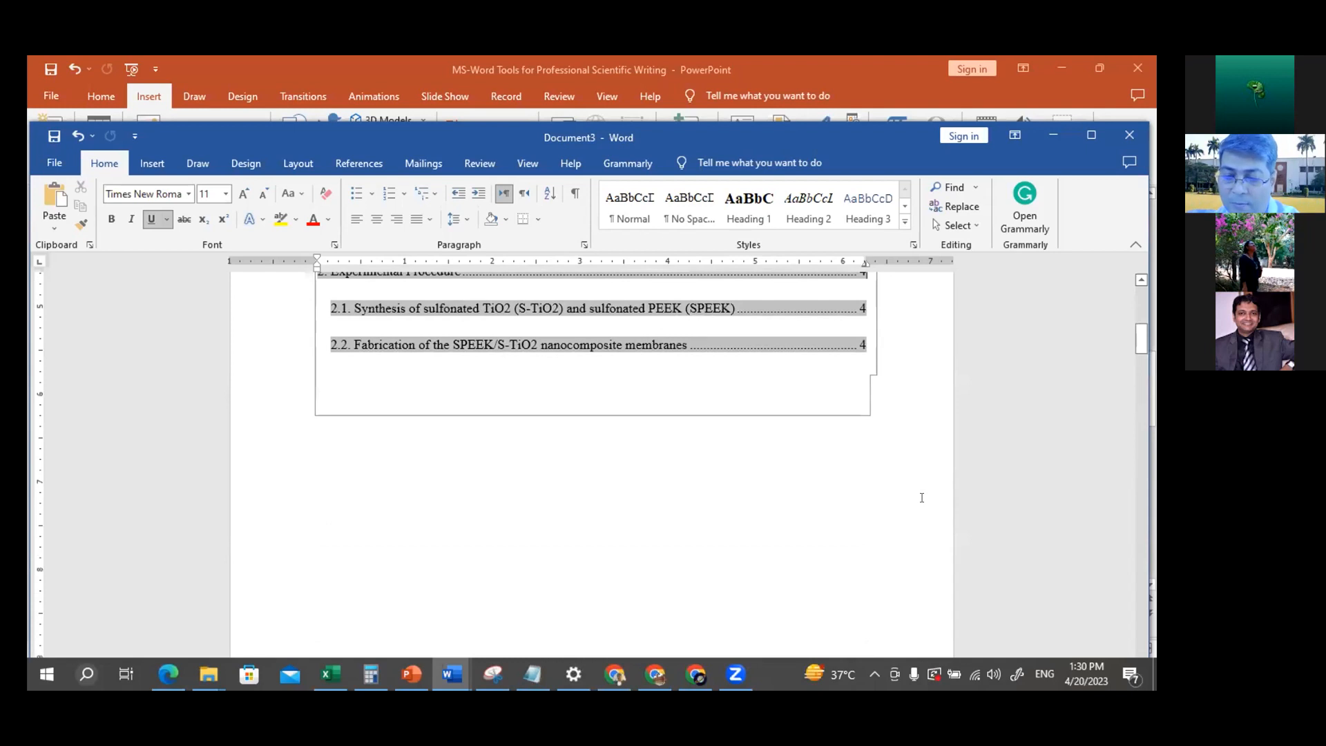
left_click(695, 483)
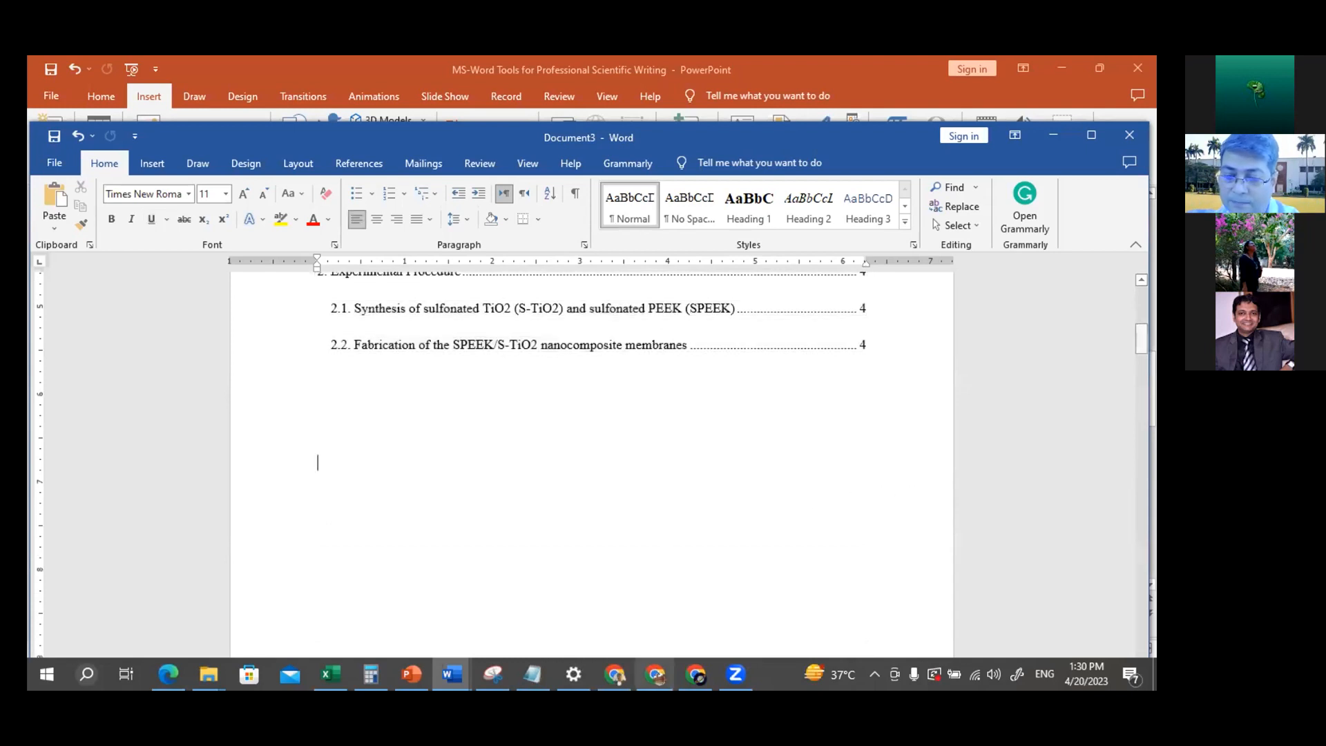
Switch to the PowerPoint presentation and show the slide "3. How to Configure INSERT CAPTION"
mouse_move(615, 674)
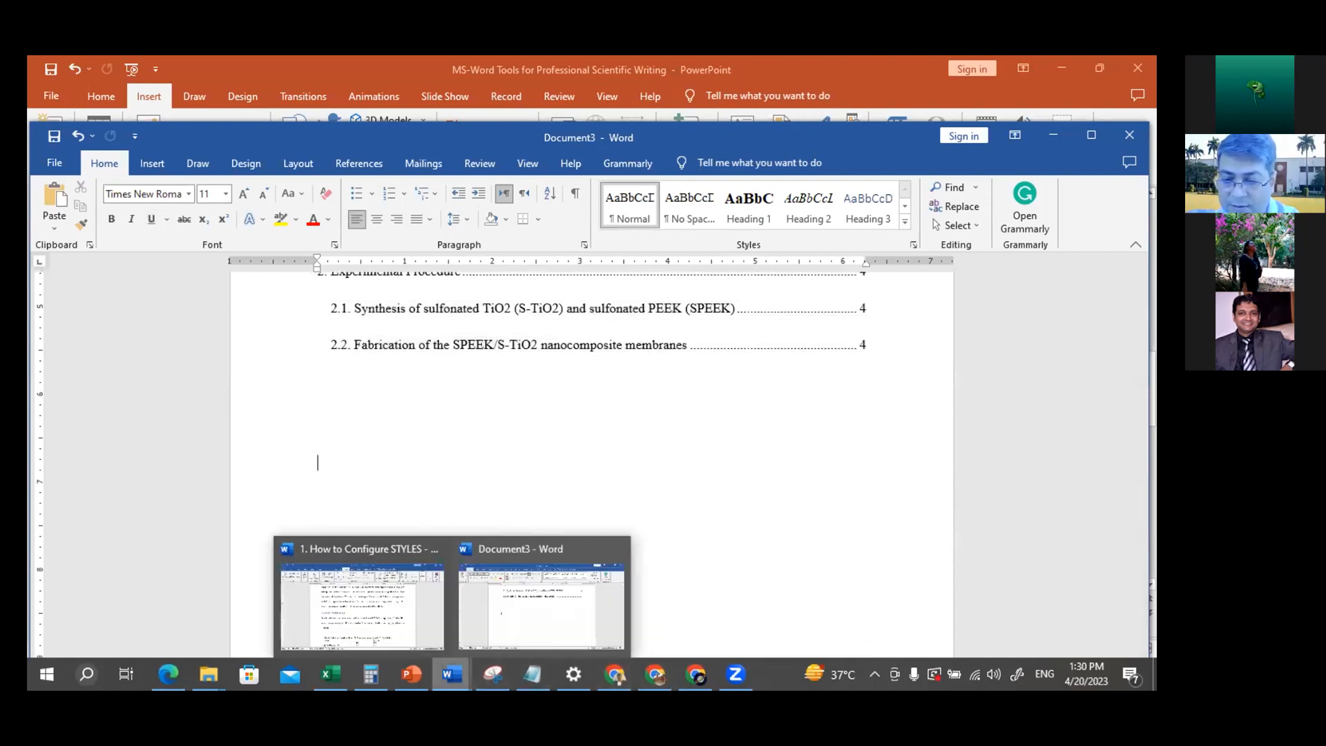
mouse_move(371, 673)
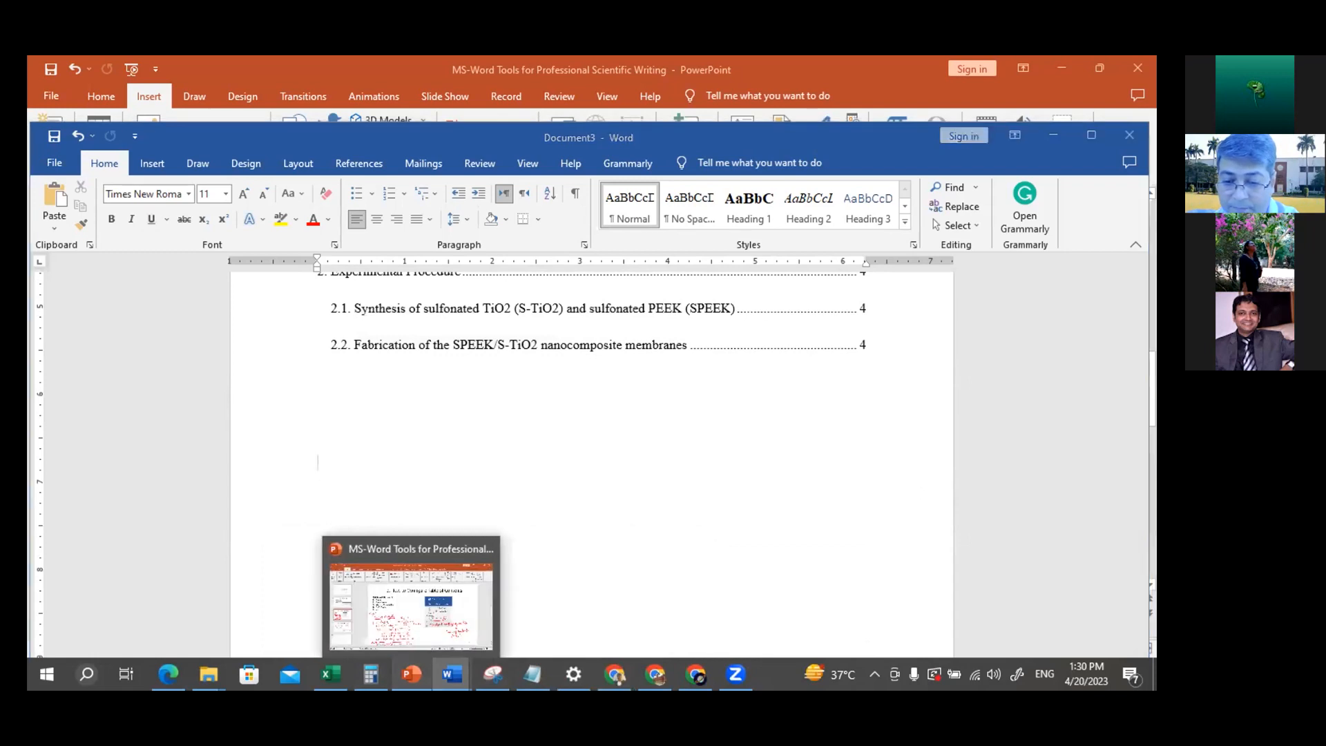
left_click(411, 673)
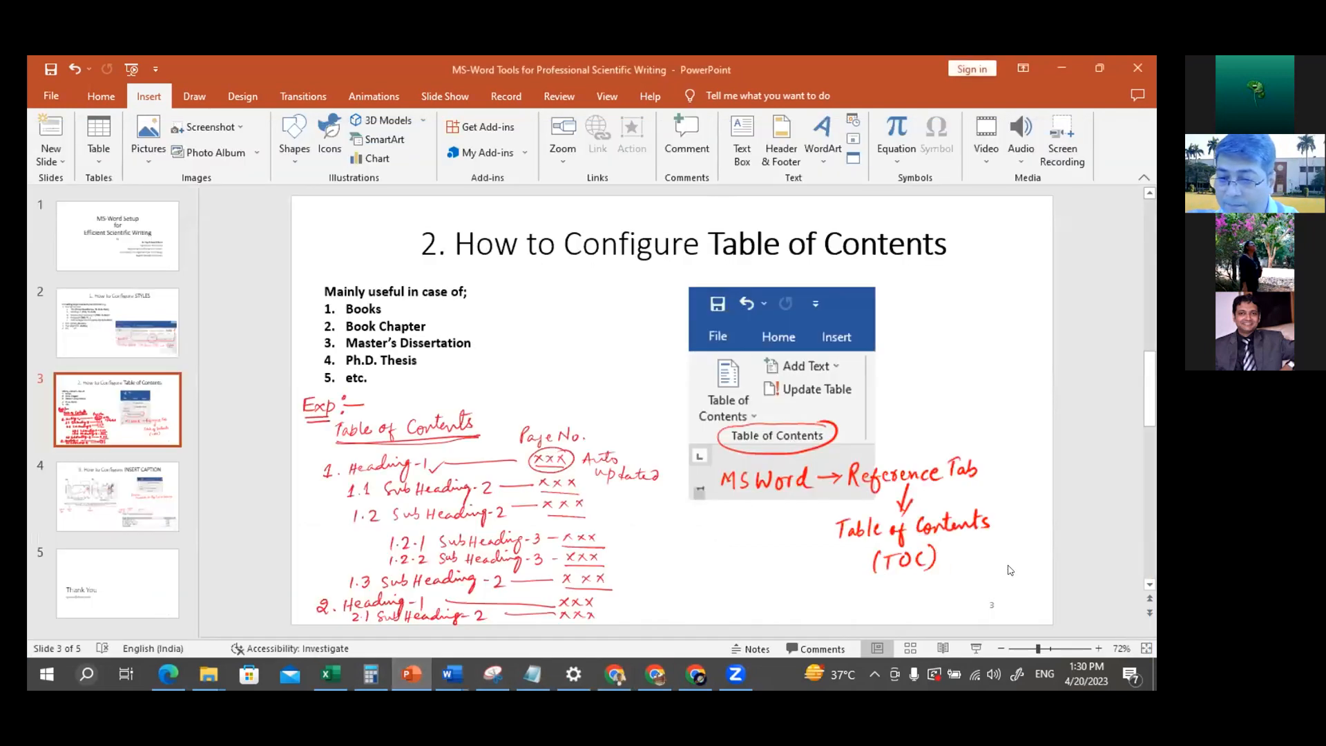
left_click(1146, 587)
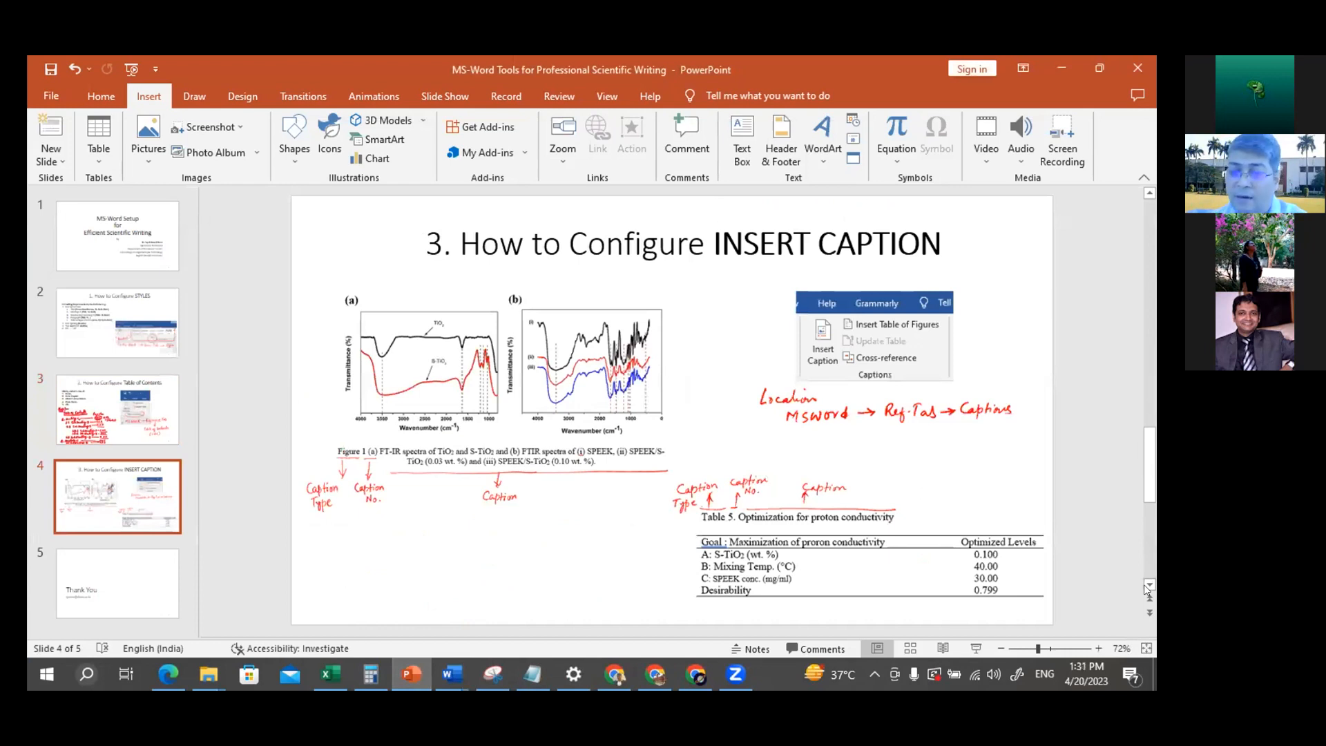
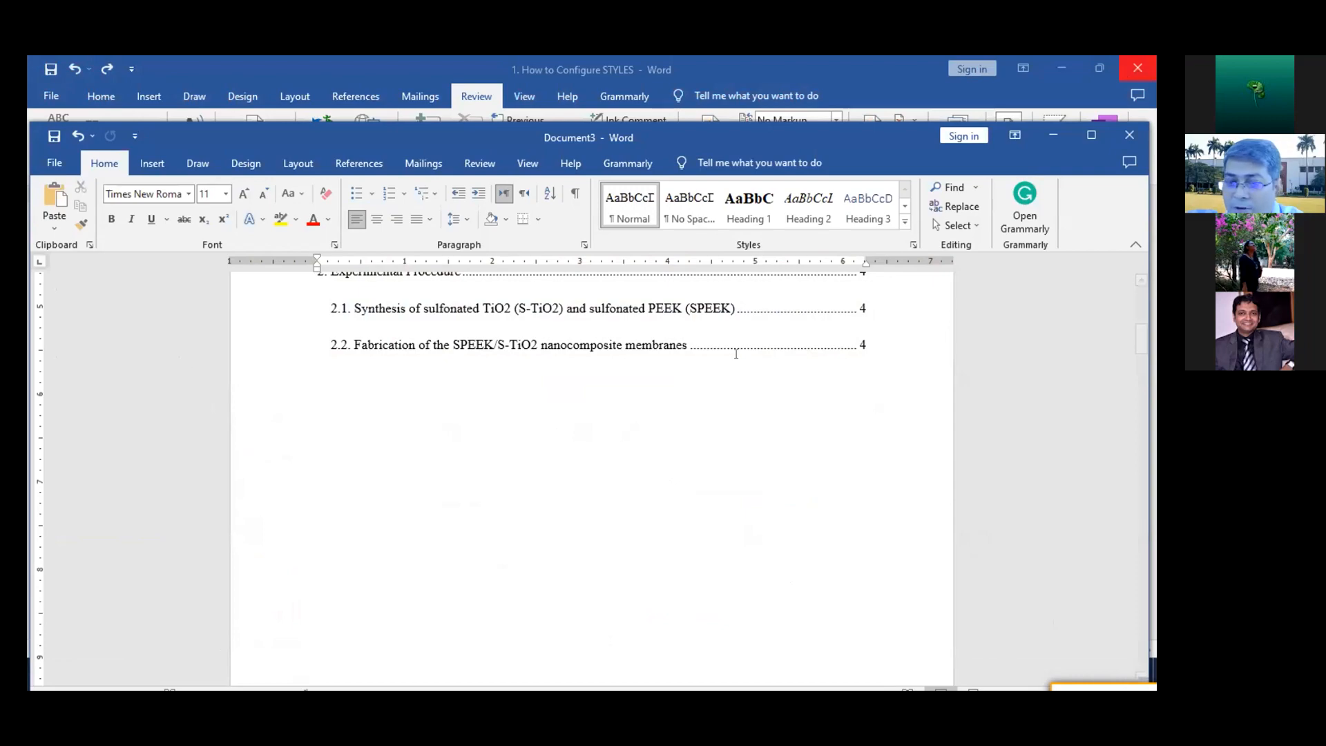
Insert two blank paragraphs in section 2.1 after the paragraph ending "white powder of S-TiO2 was obtained."
scroll(523, 432, "down", 5)
scroll(522, 432, "down", 10)
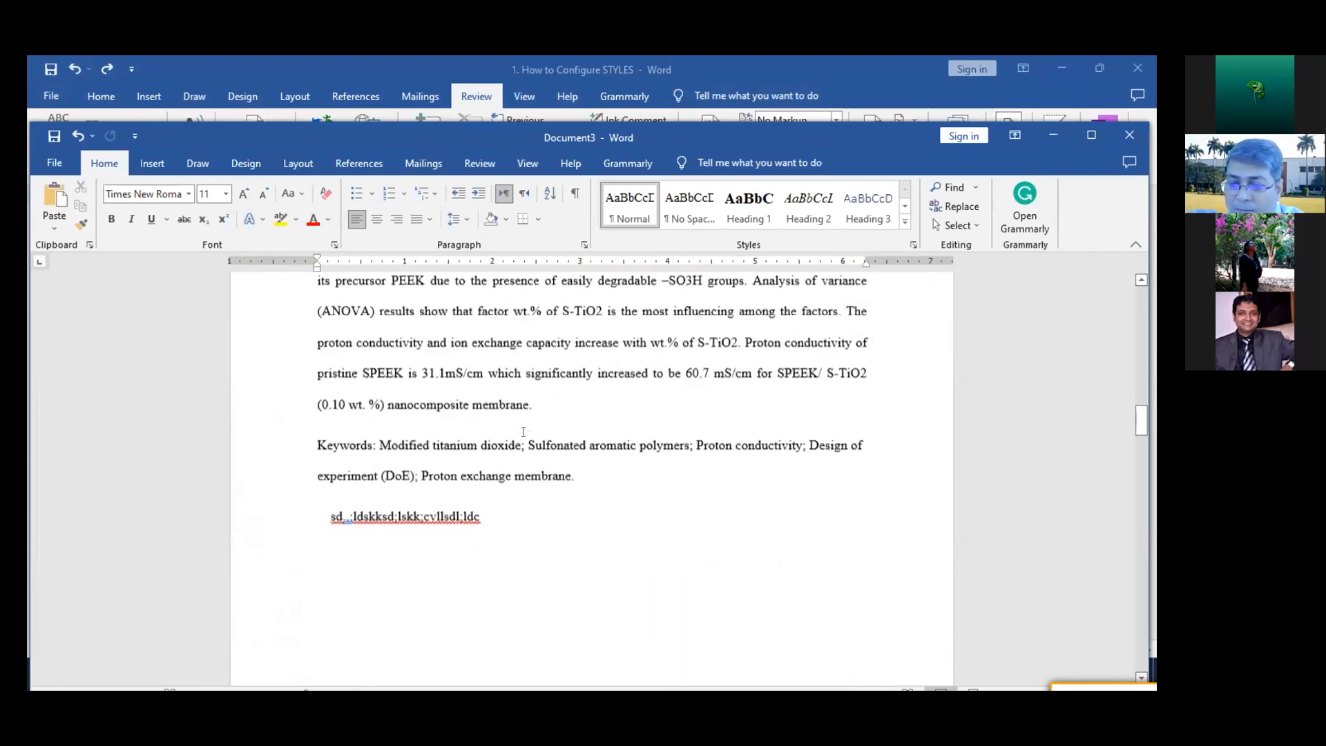
scroll(522, 435, "down", 20)
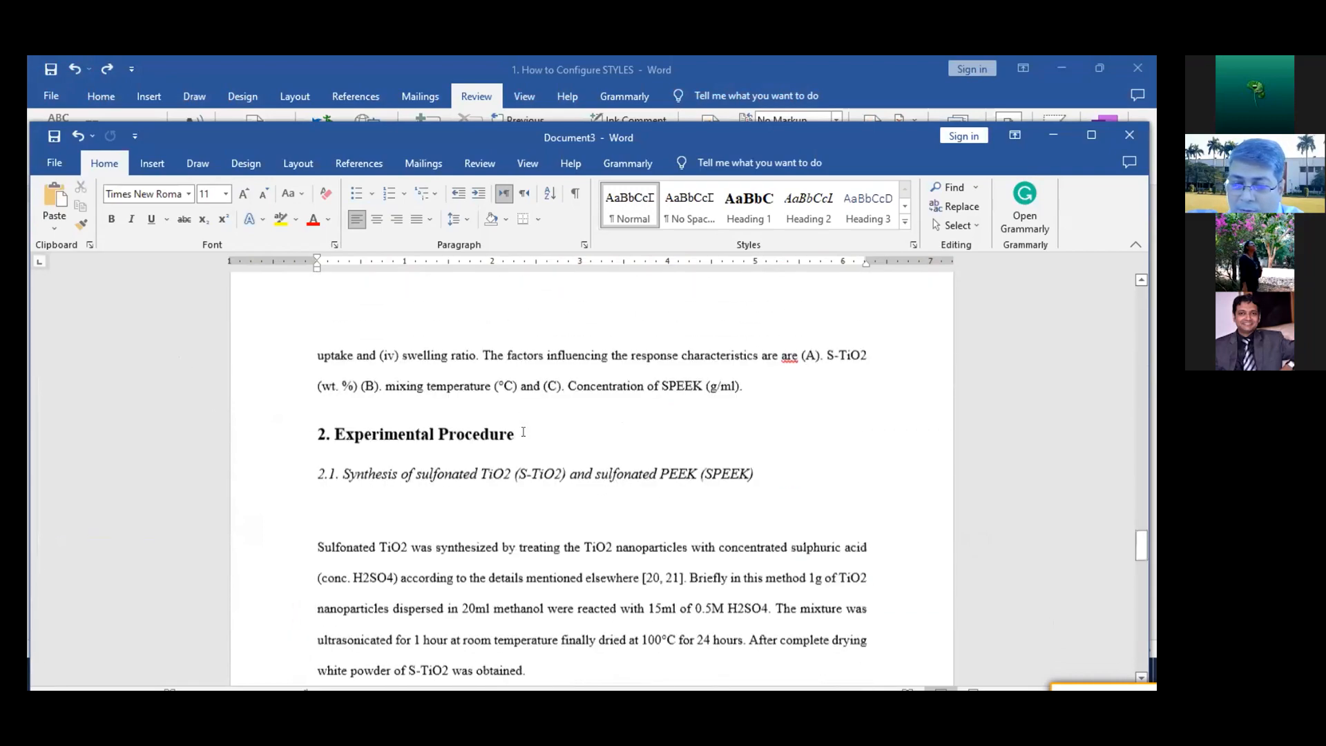
scroll(522, 432, "down", 5)
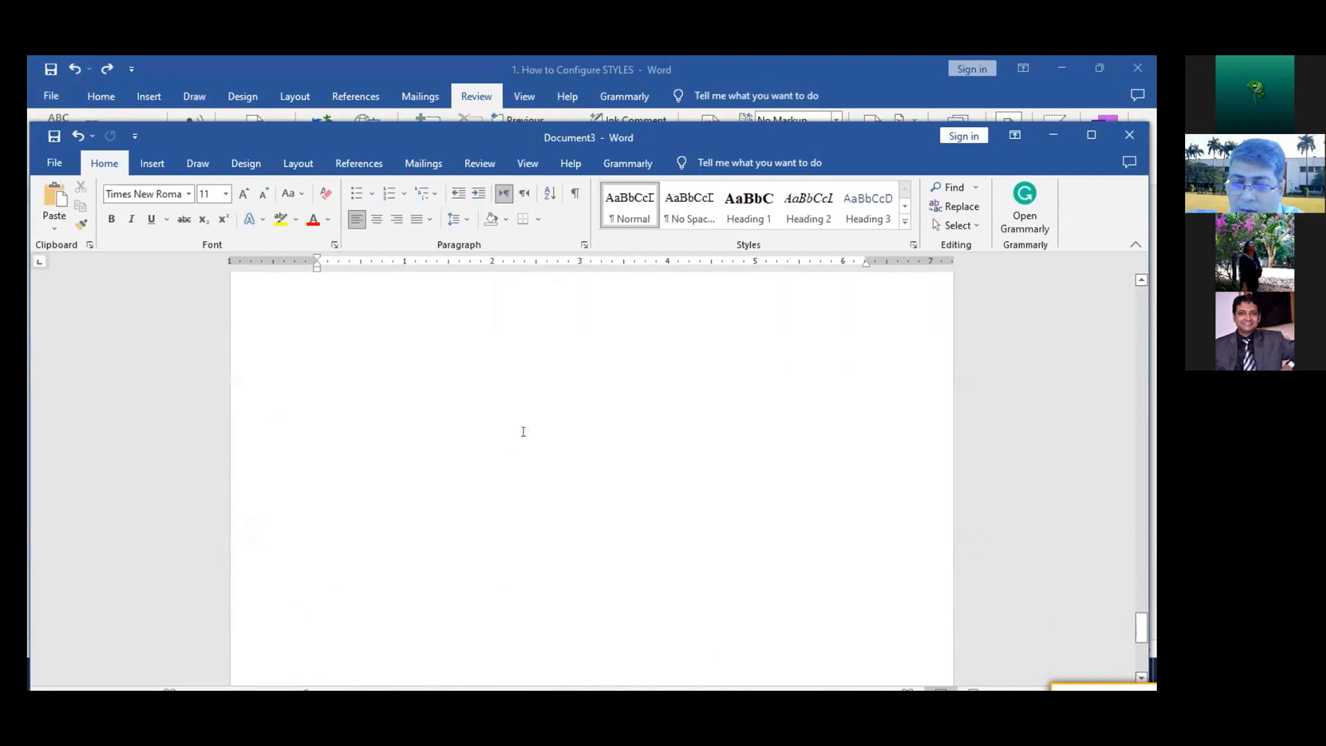
scroll(523, 432, "up", 5)
scroll(522, 431, "down", 1)
scroll(523, 432, "up", 10)
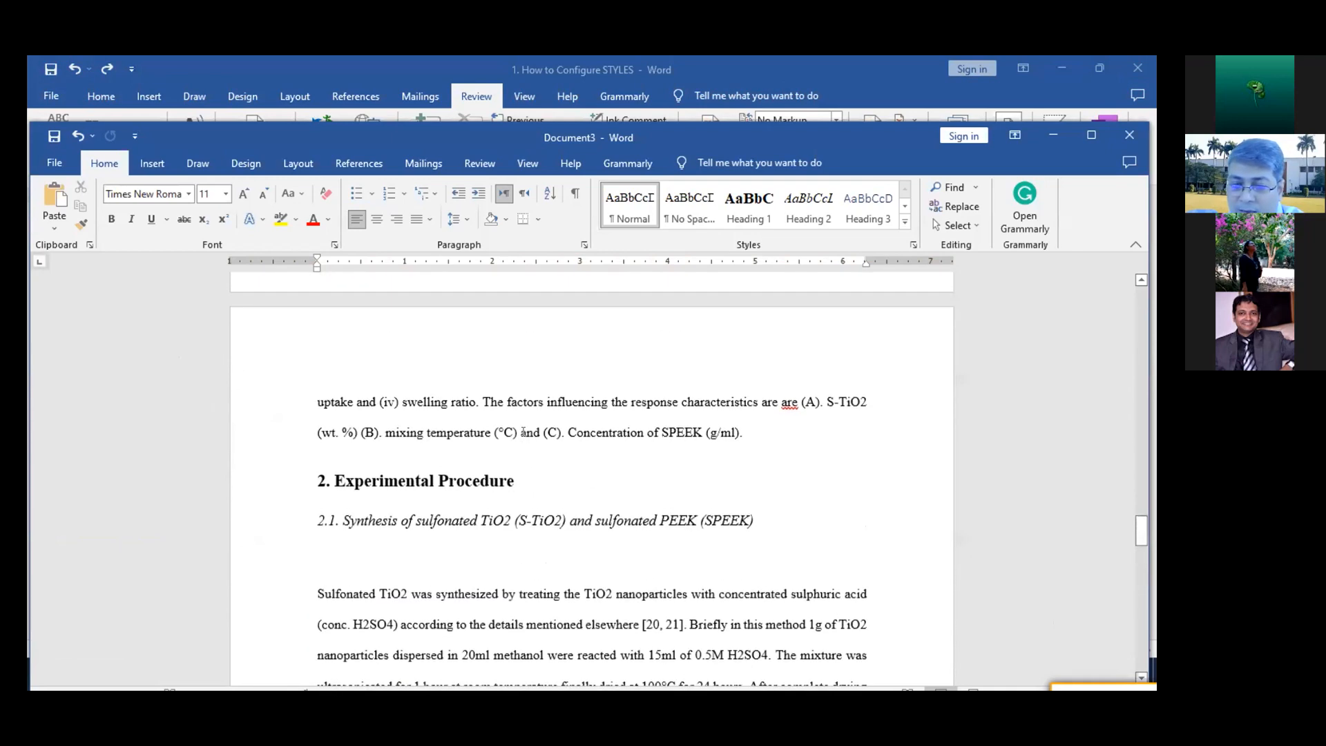
scroll(522, 432, "down", 5)
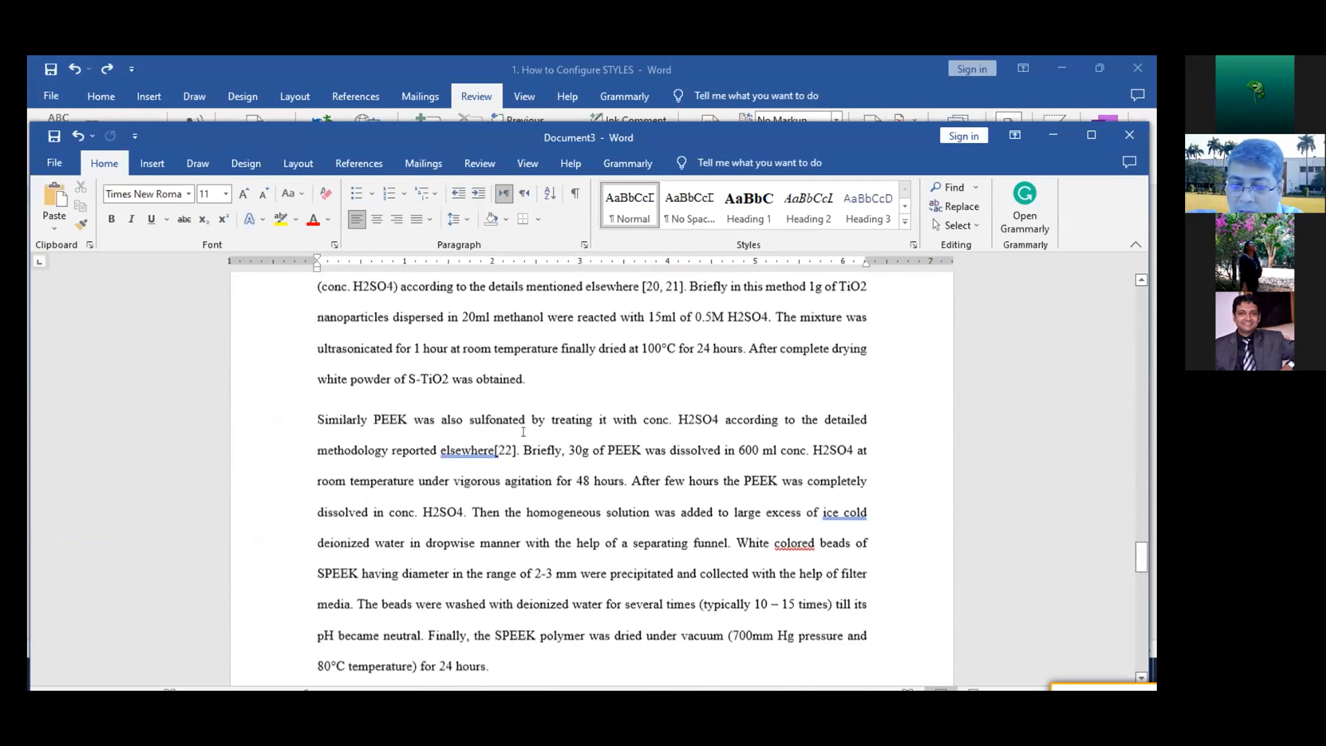
scroll(523, 432, "up", 7)
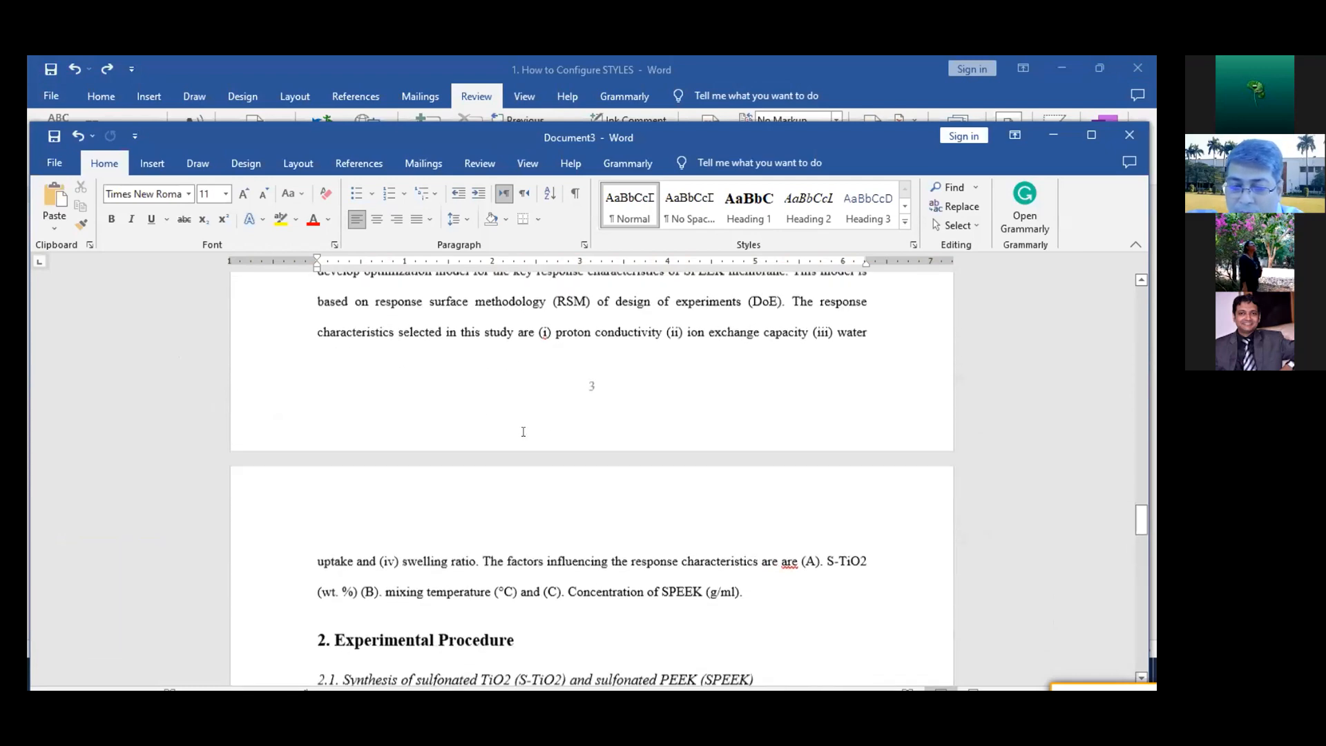
scroll(523, 432, "down", 4)
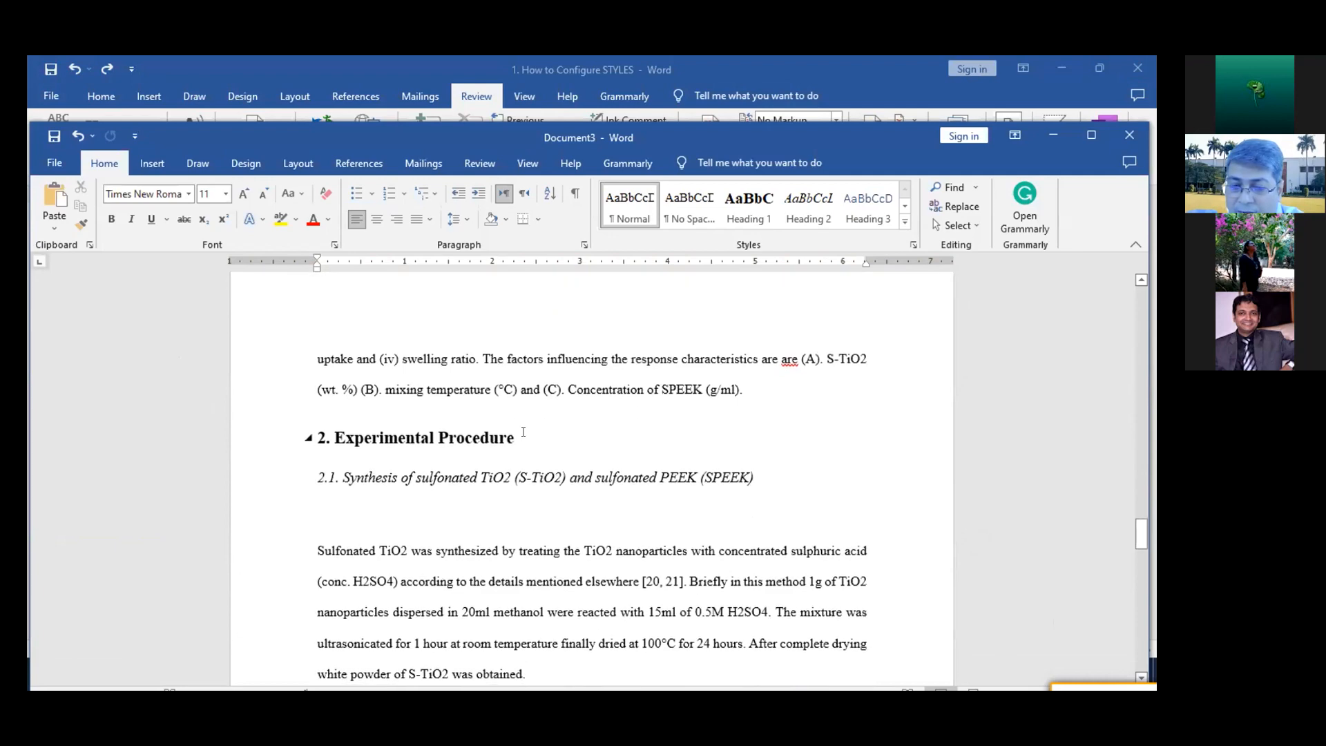
scroll(523, 432, "down", 5)
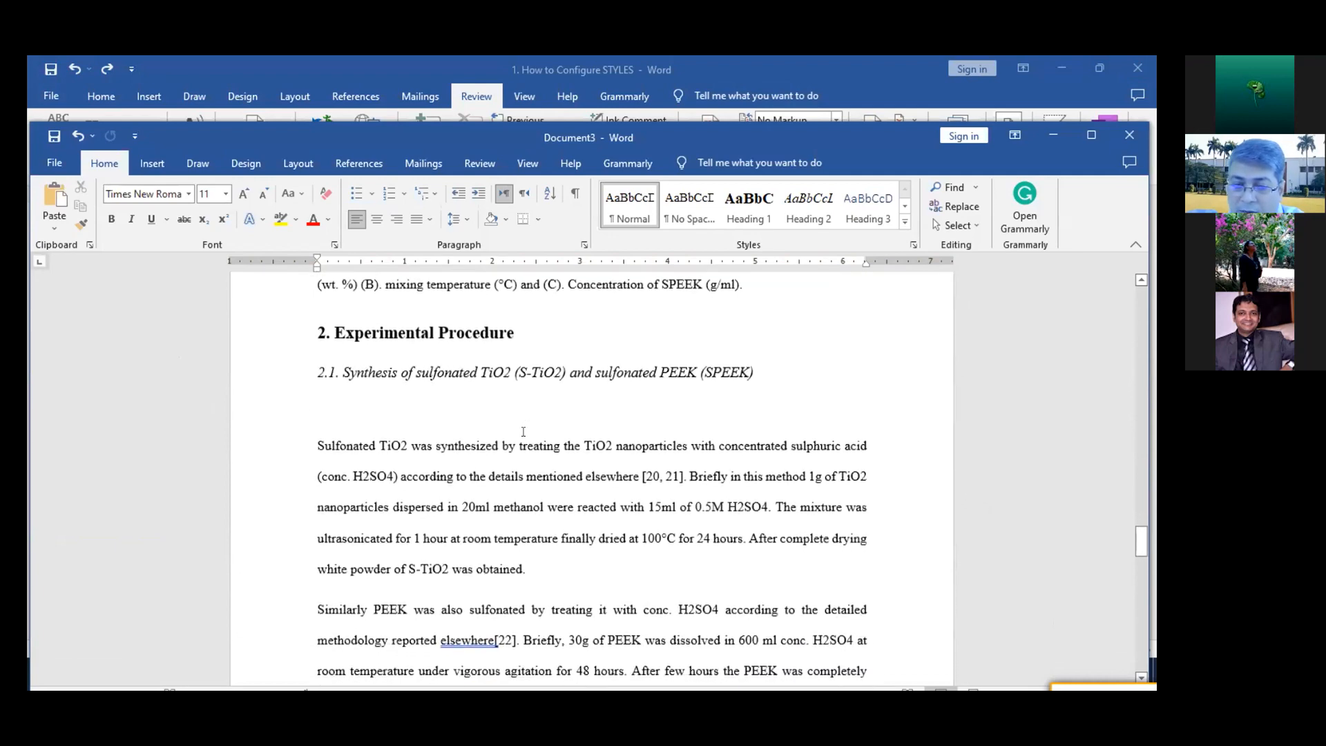
scroll(523, 432, "down", 2)
left_click(536, 426)
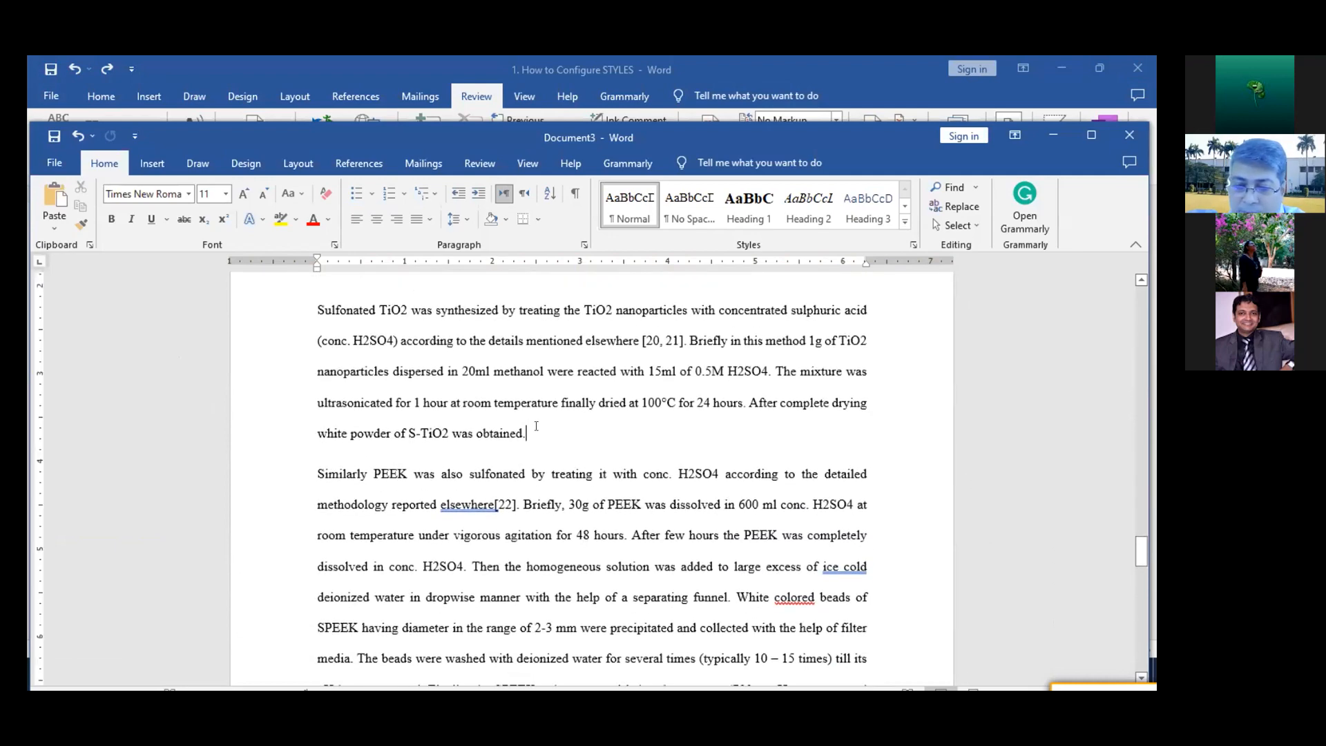
key("Return")
key("Return")
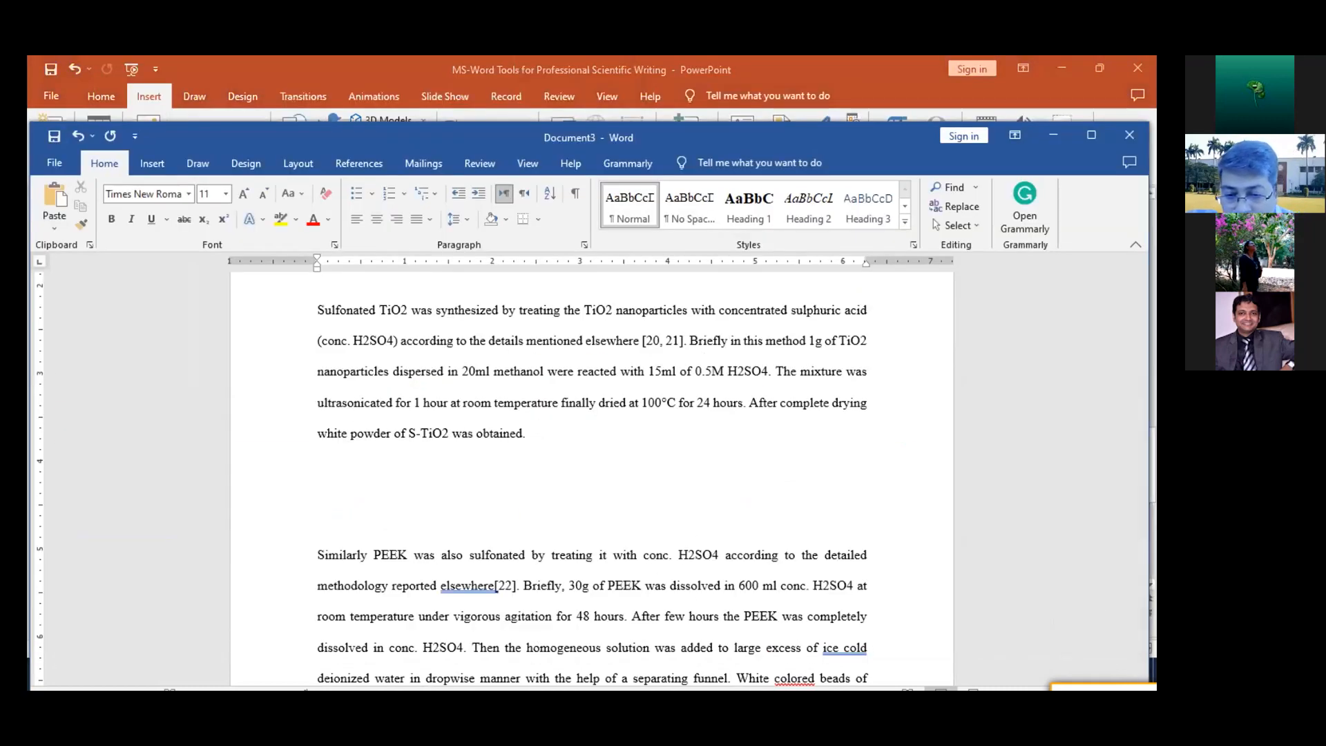
Look at the INSERT CAPTION slide in PowerPoint, return to Document3 in Word and look through its pages
key("alt+Tab")
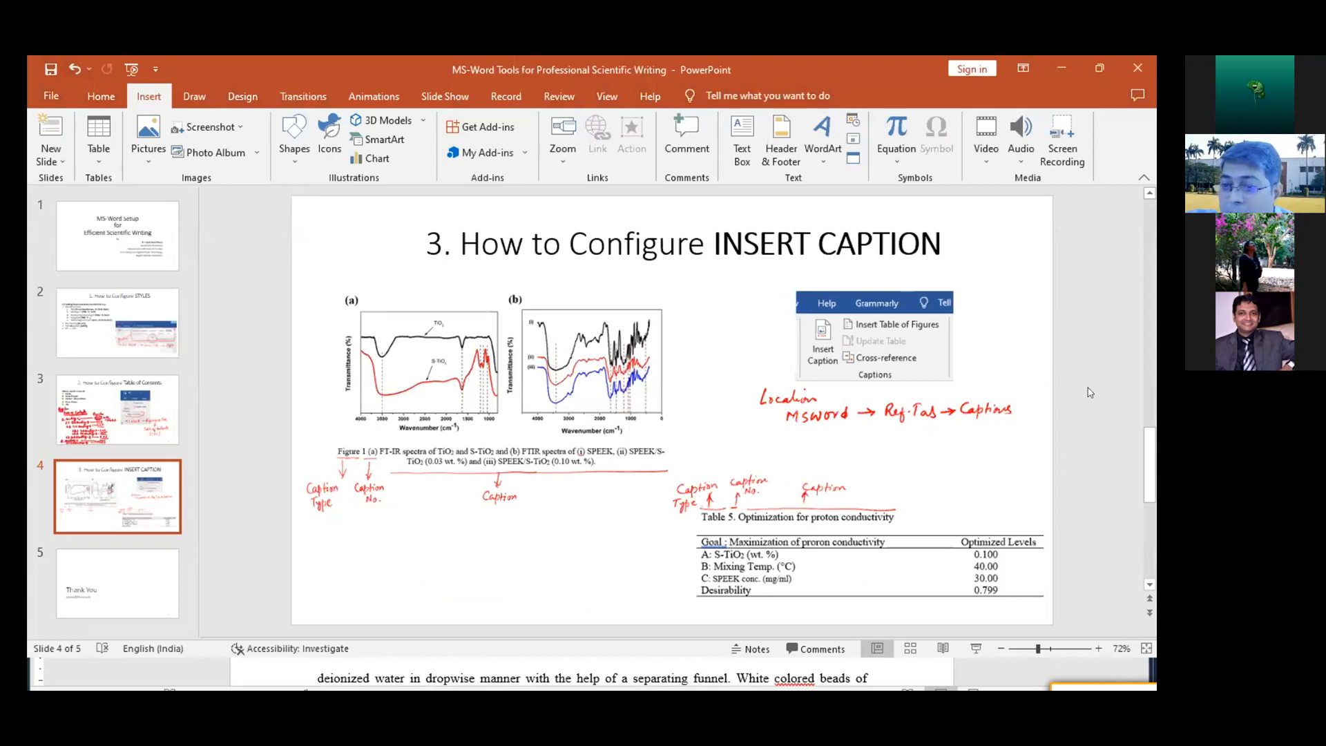
key("alt+Tab")
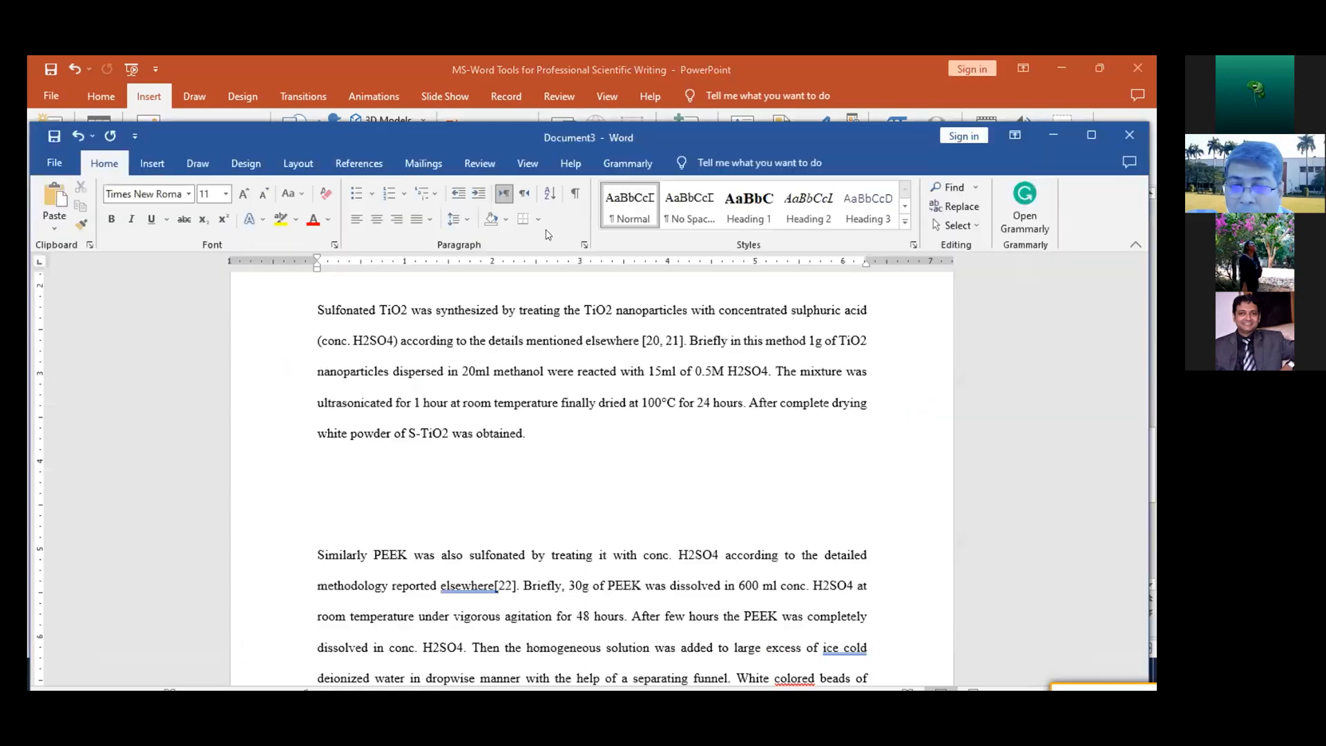
scroll(488, 511, "down", 5)
scroll(489, 511, "down", 5)
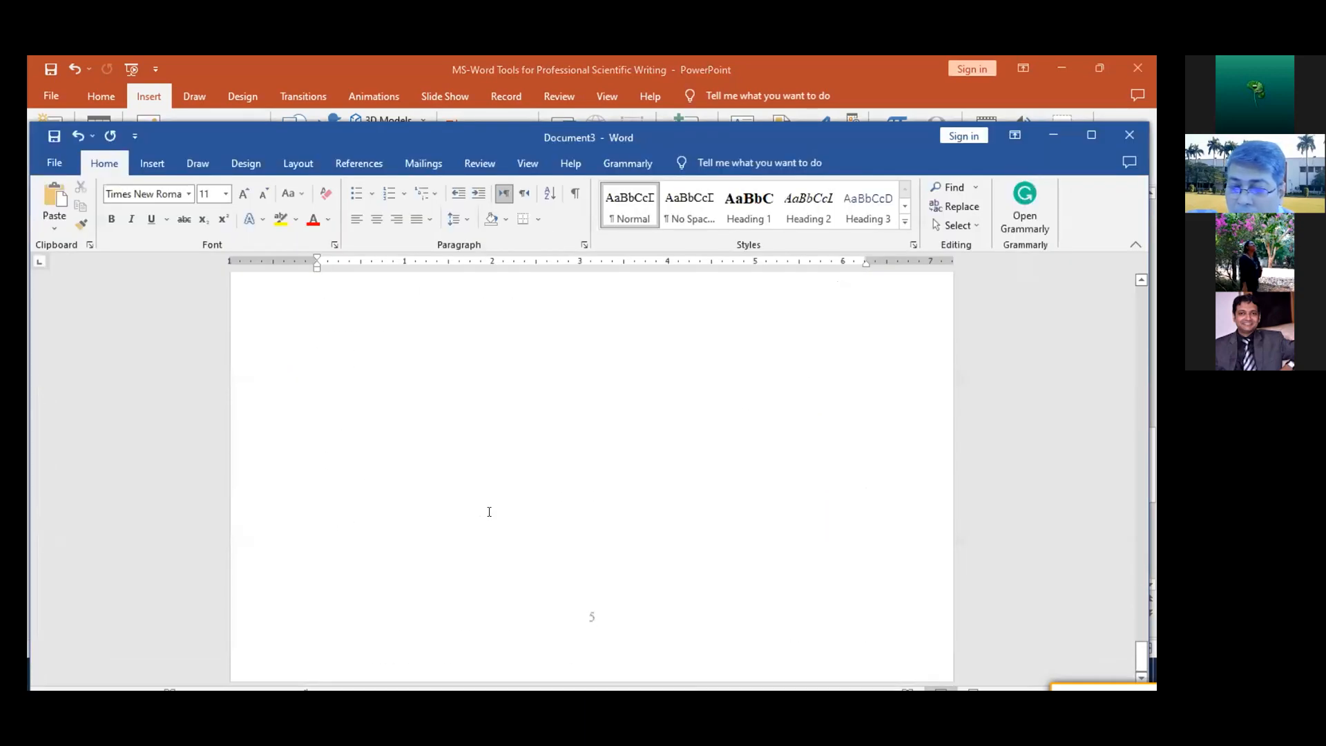
scroll(488, 512, "up", 9)
scroll(488, 511, "up", 20)
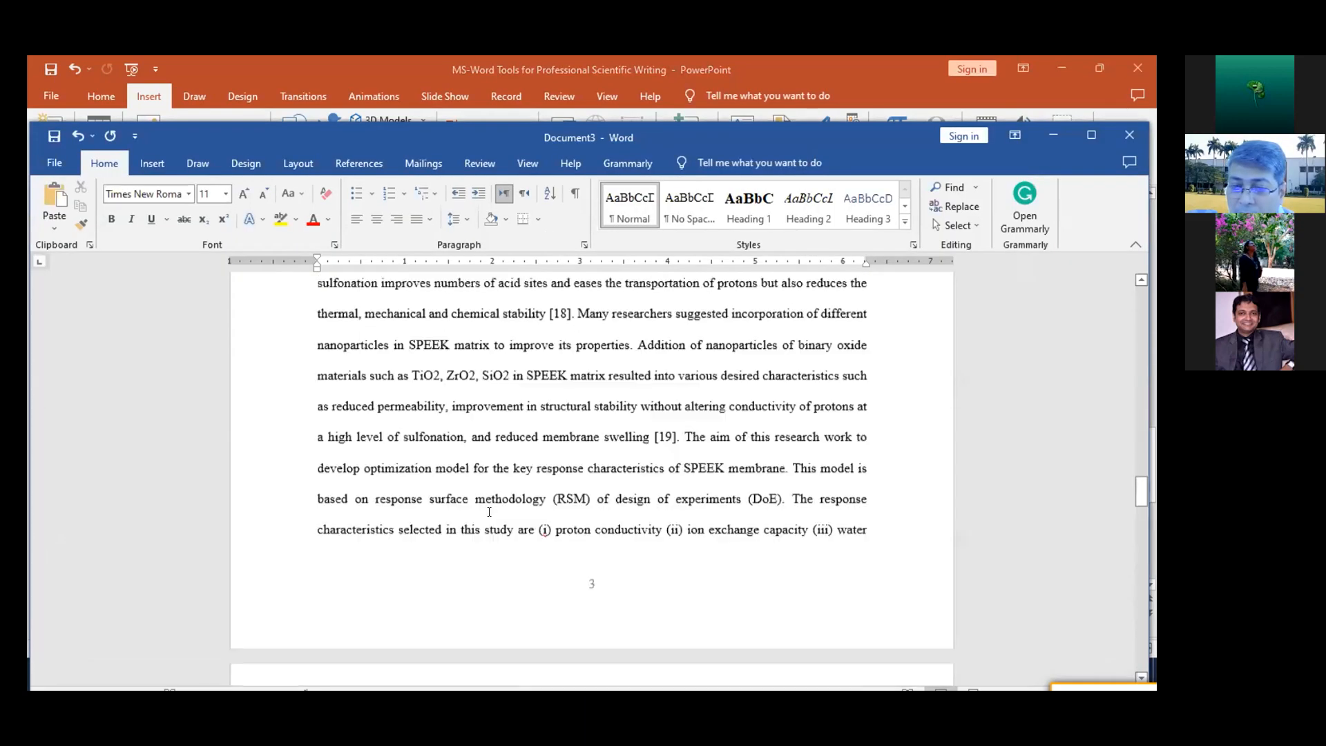
scroll(489, 512, "up", 6)
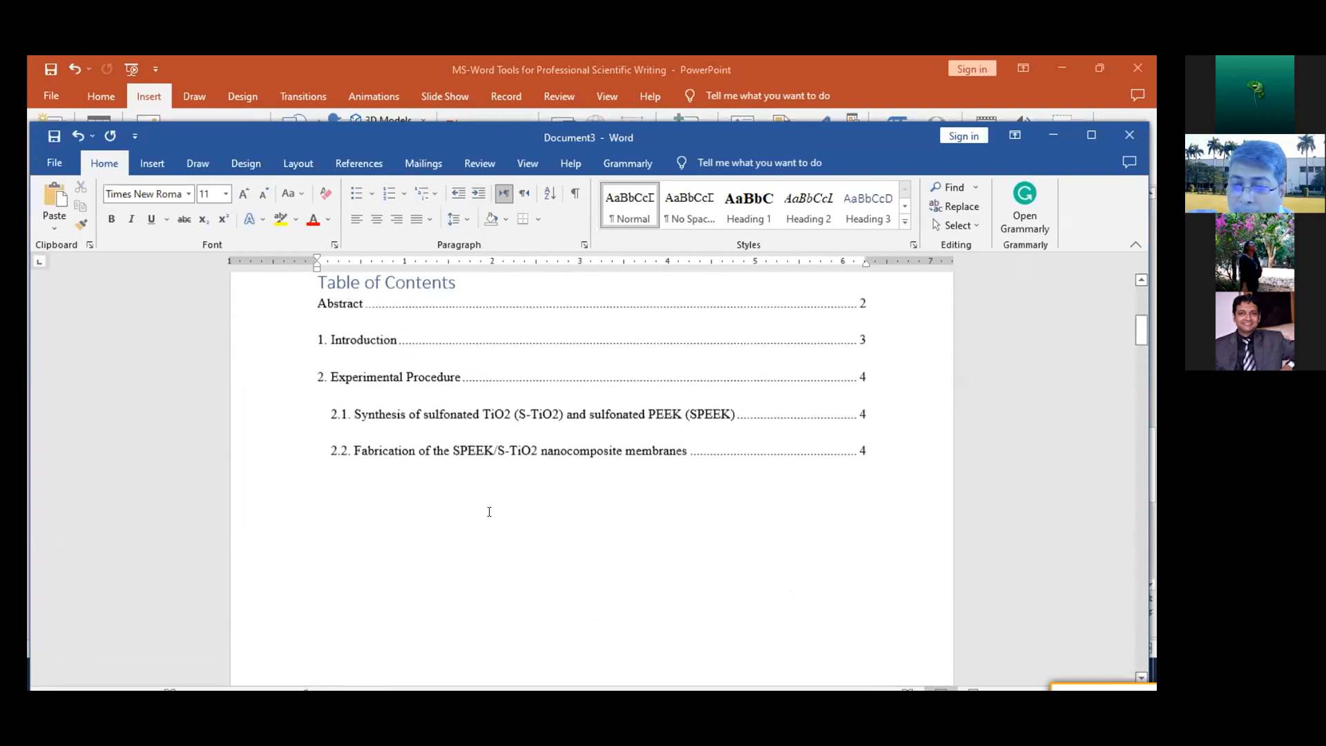
key("alt+Tab")
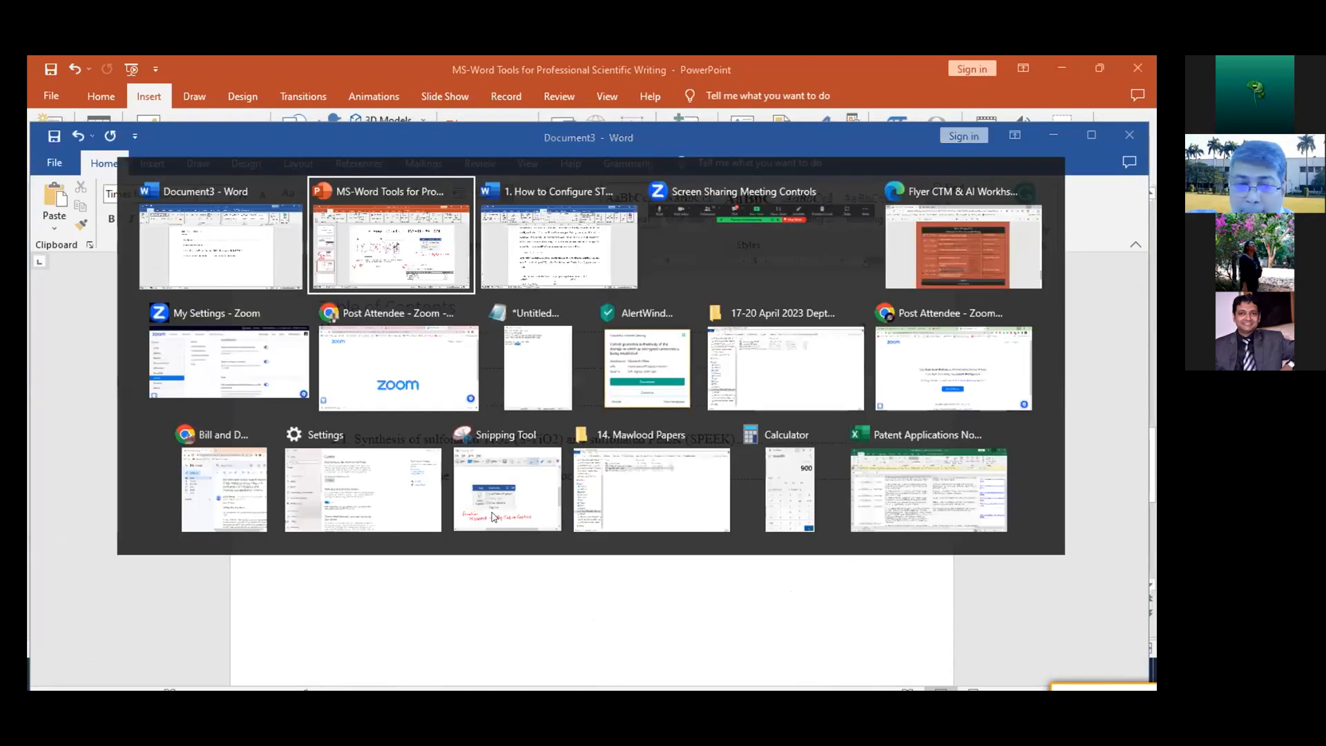
key("alt+Tab")
key("alt+Tab")
key("alt+Tab")
key("alt+Tab")
key("alt+Tab")
key("alt+Tab")
key("alt+Tab")
key("alt+Tab")
key("alt+Tab")
key("alt+Tab")
key("alt+Tab")
key("alt+Tab")
key("alt+Tab")
key("alt+Tab")
left_click(241, 285)
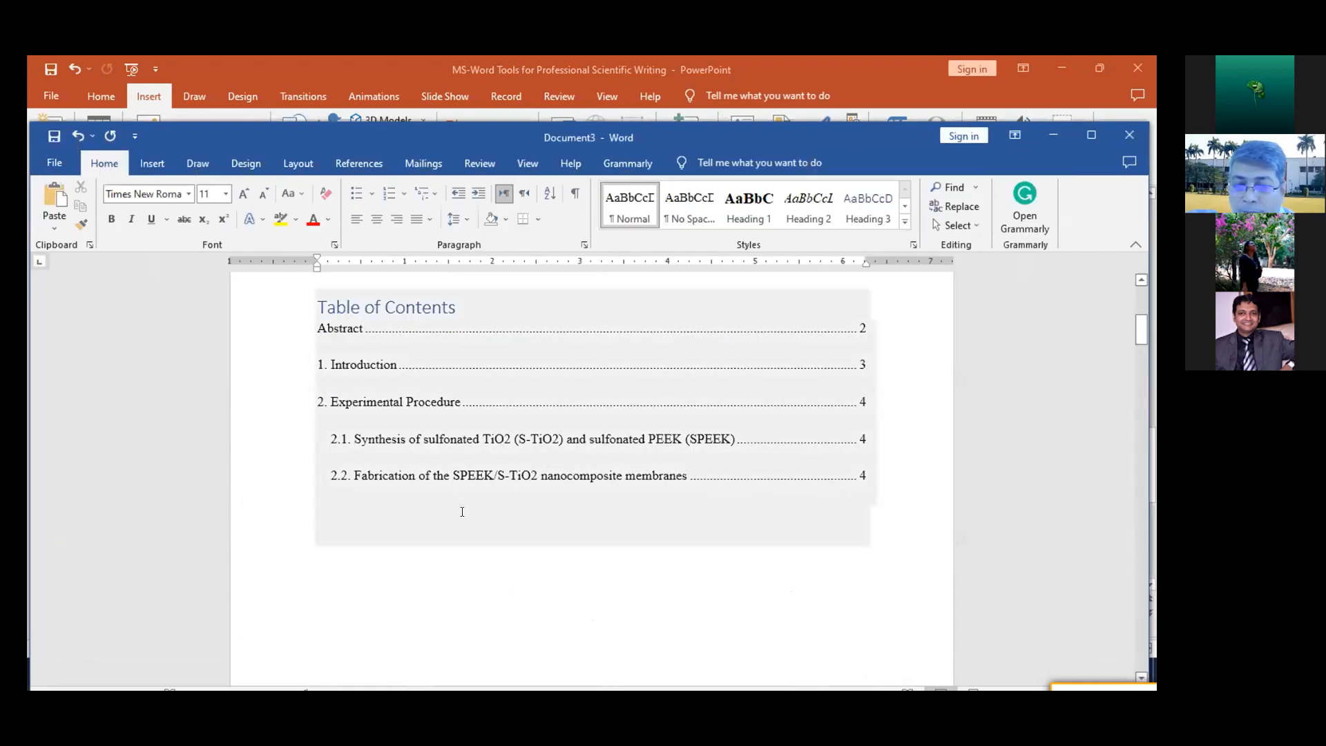
scroll(462, 511, "down", 15)
scroll(462, 511, "down", 10)
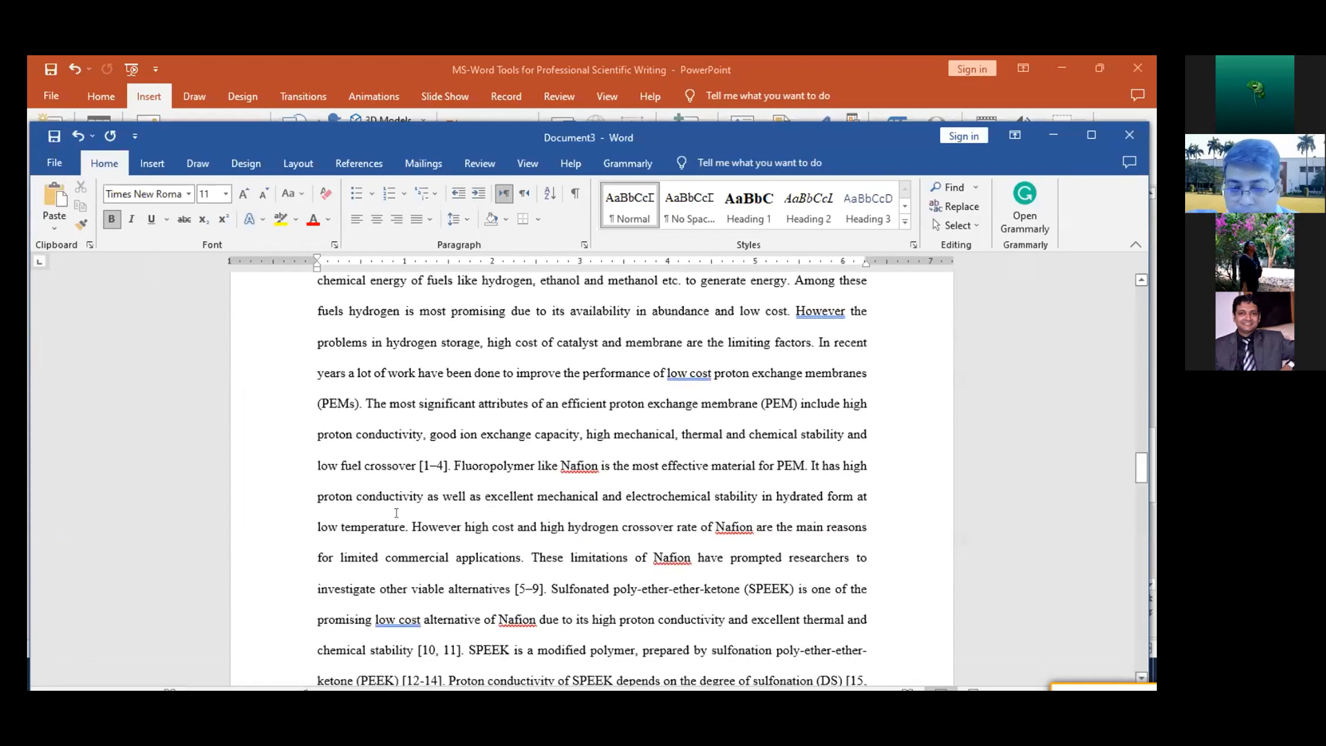
left_click(708, 328)
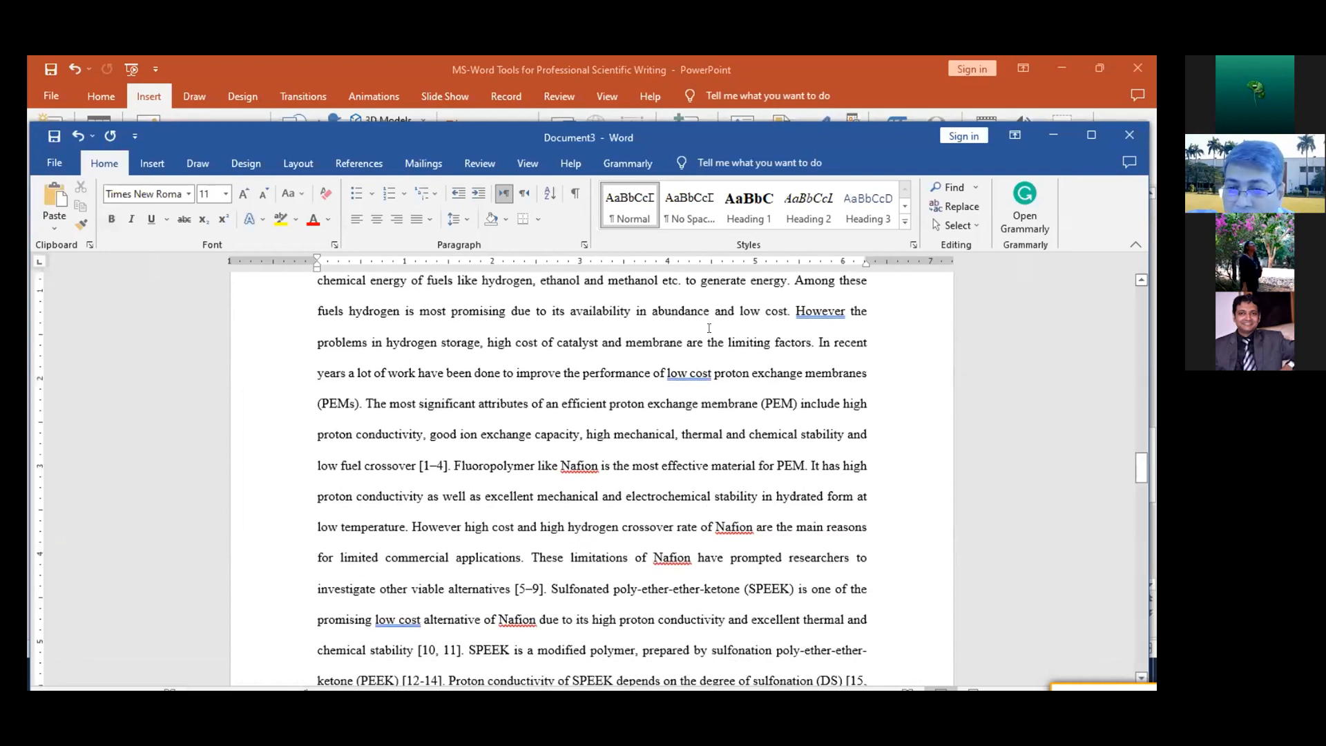
Maximize the Document3 window, and minimize it and the presentation to reach the document "1. How to Configure STYLES"
left_click(1092, 138)
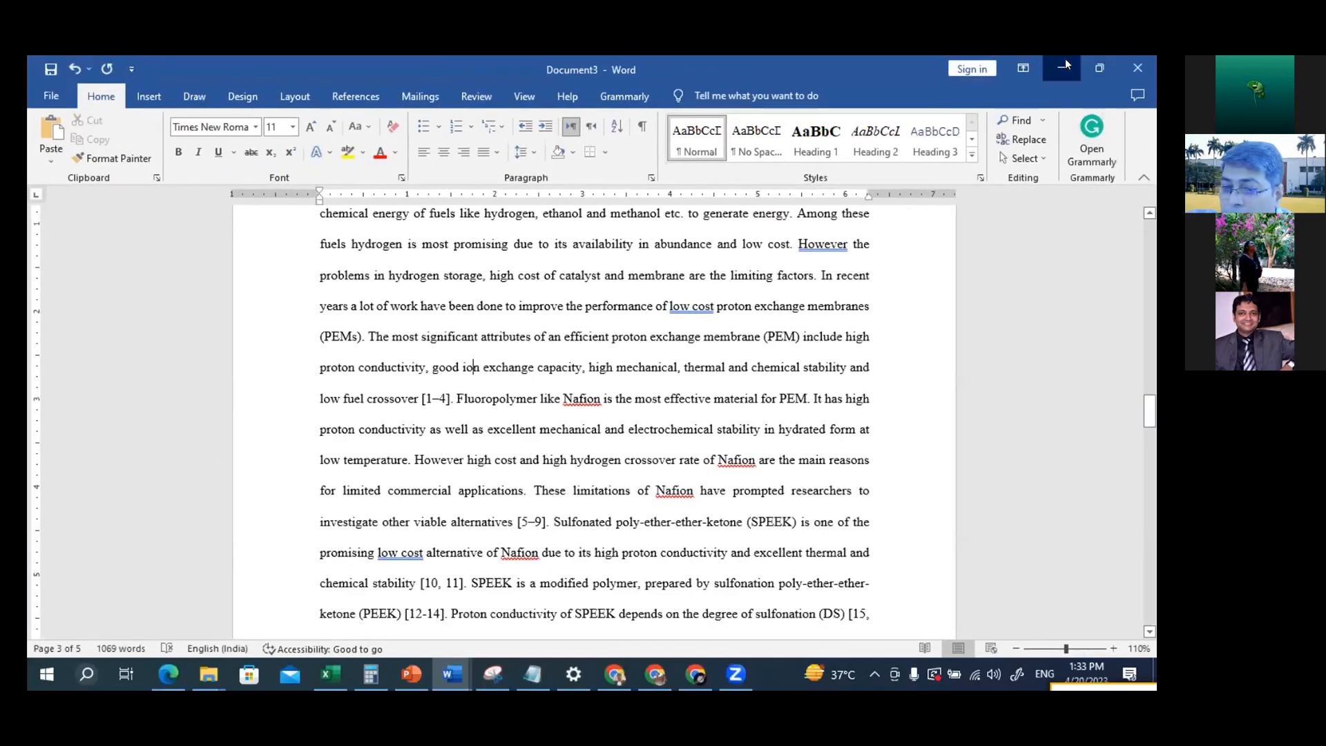
left_click(1048, 75)
left_click(1050, 57)
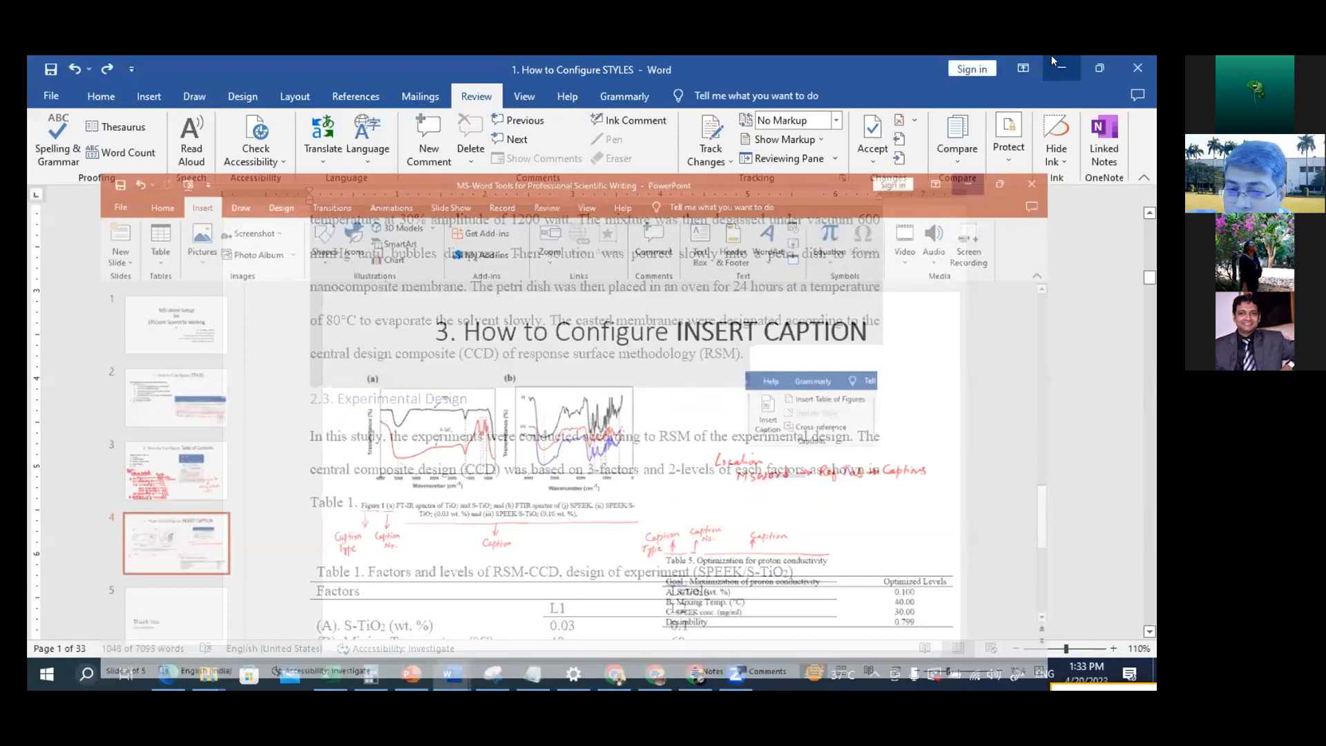
Find the Figure 1 picture with the FT-IR spectra (a) and (b) and copy it
scroll(511, 592, "down", 15)
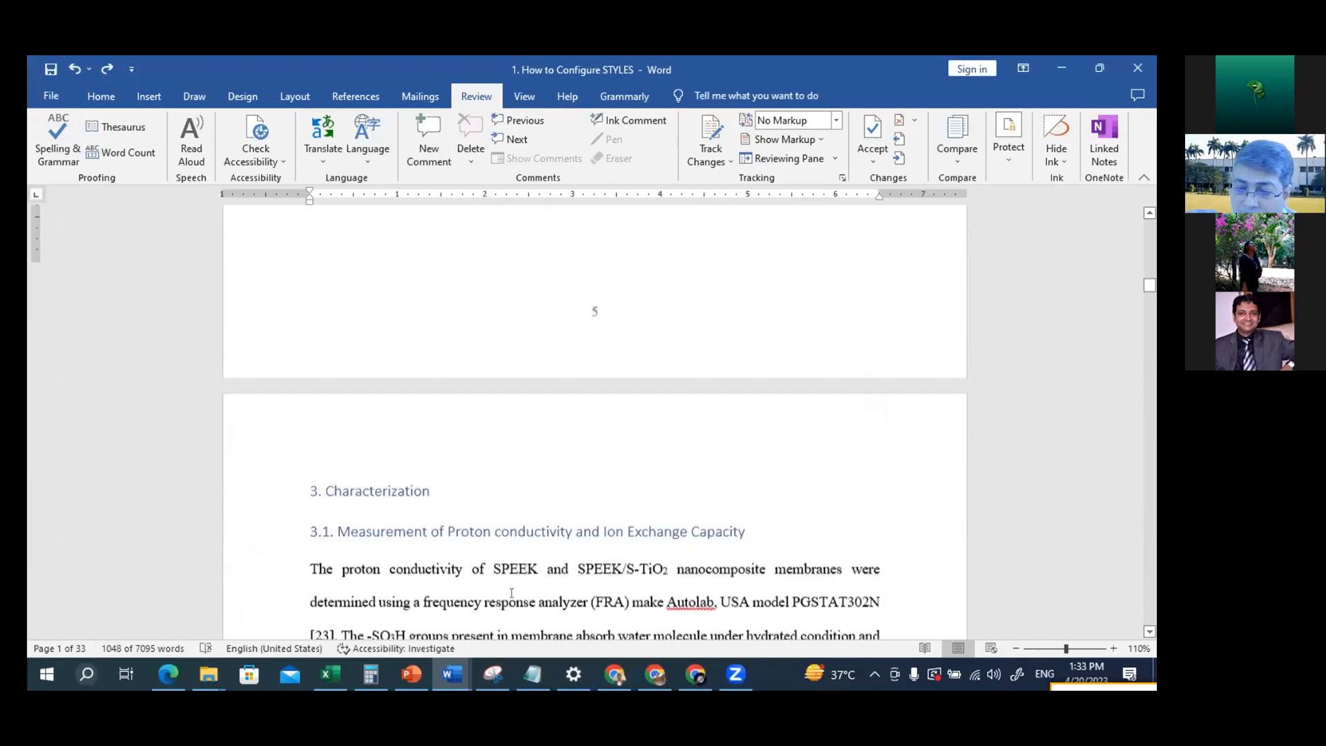
scroll(511, 592, "down", 15)
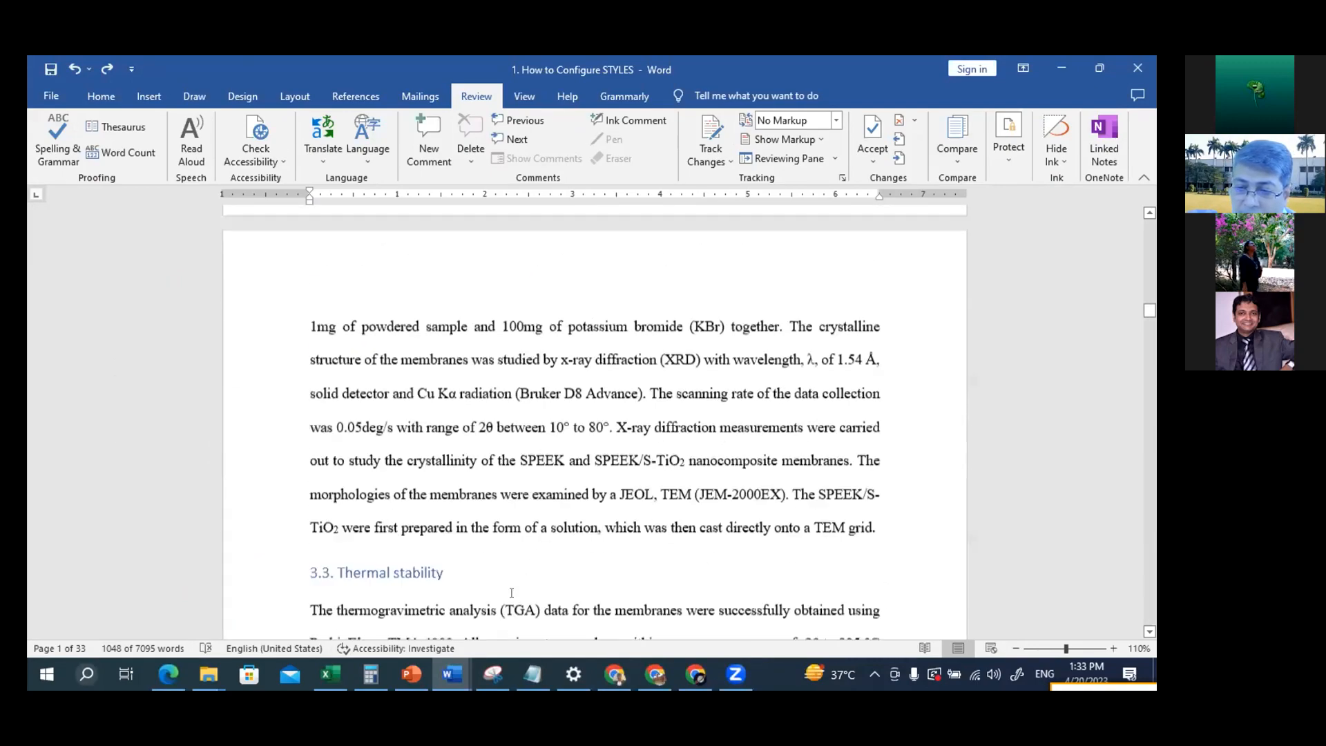
scroll(511, 592, "down", 10)
scroll(511, 592, "up", 6)
left_click(352, 423)
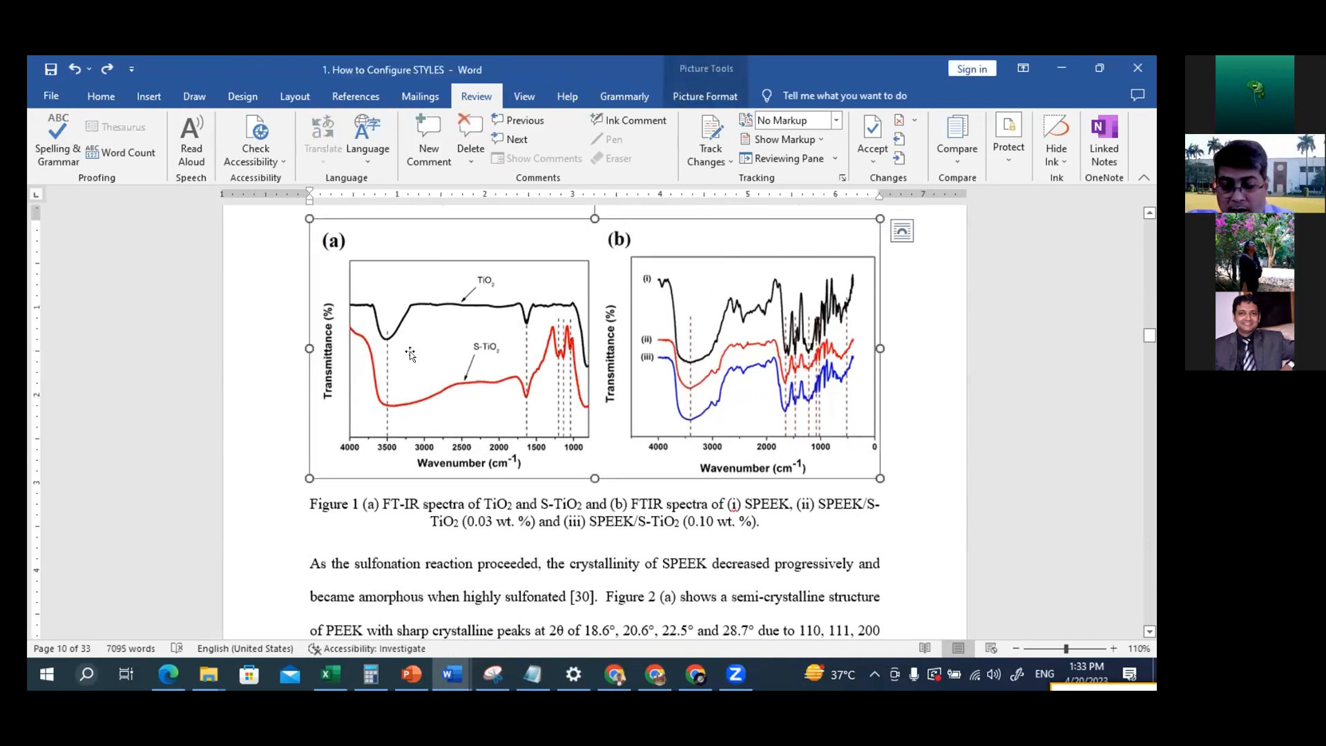
key("alt+Tab")
key("alt+Tab")
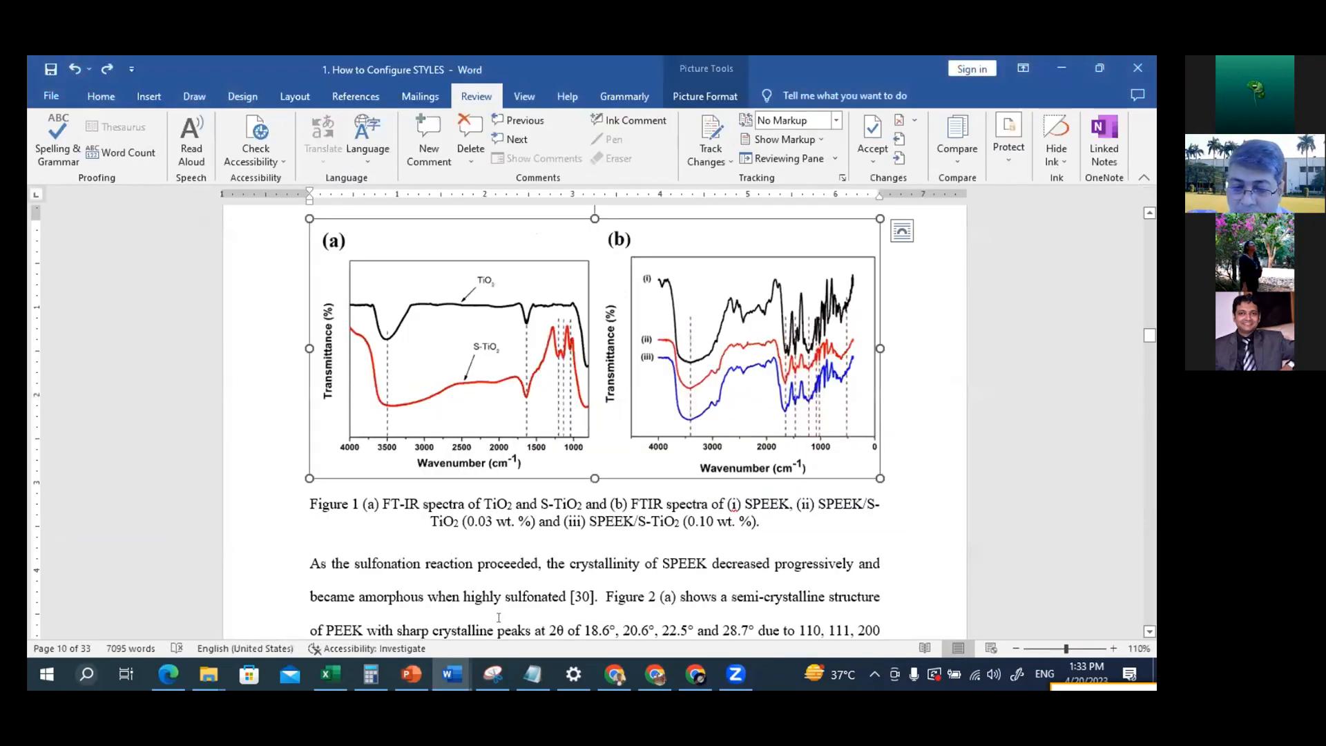
Switch to Document3 and paste the FT-IR spectra picture into the blank space below the S-TiO2 synthesis paragraph
mouse_move(452, 674)
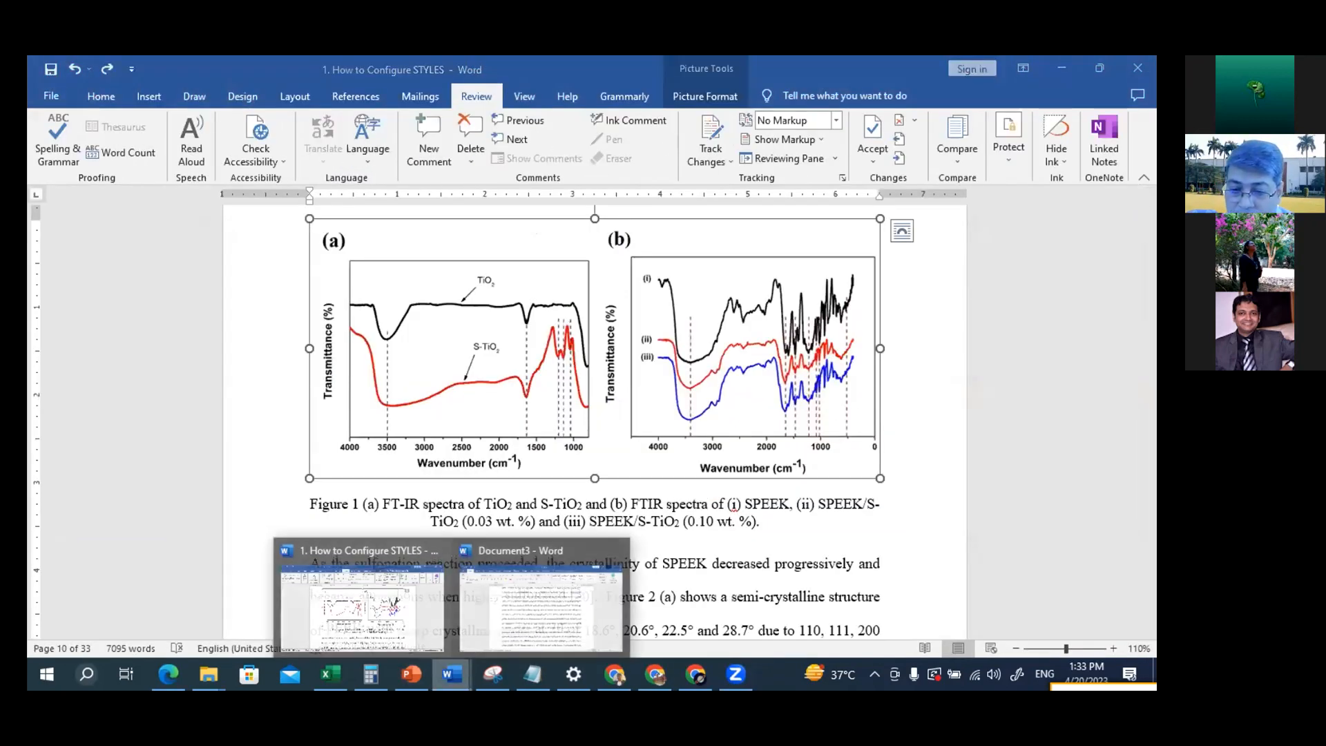
left_click(541, 601)
scroll(536, 478, "up", 7)
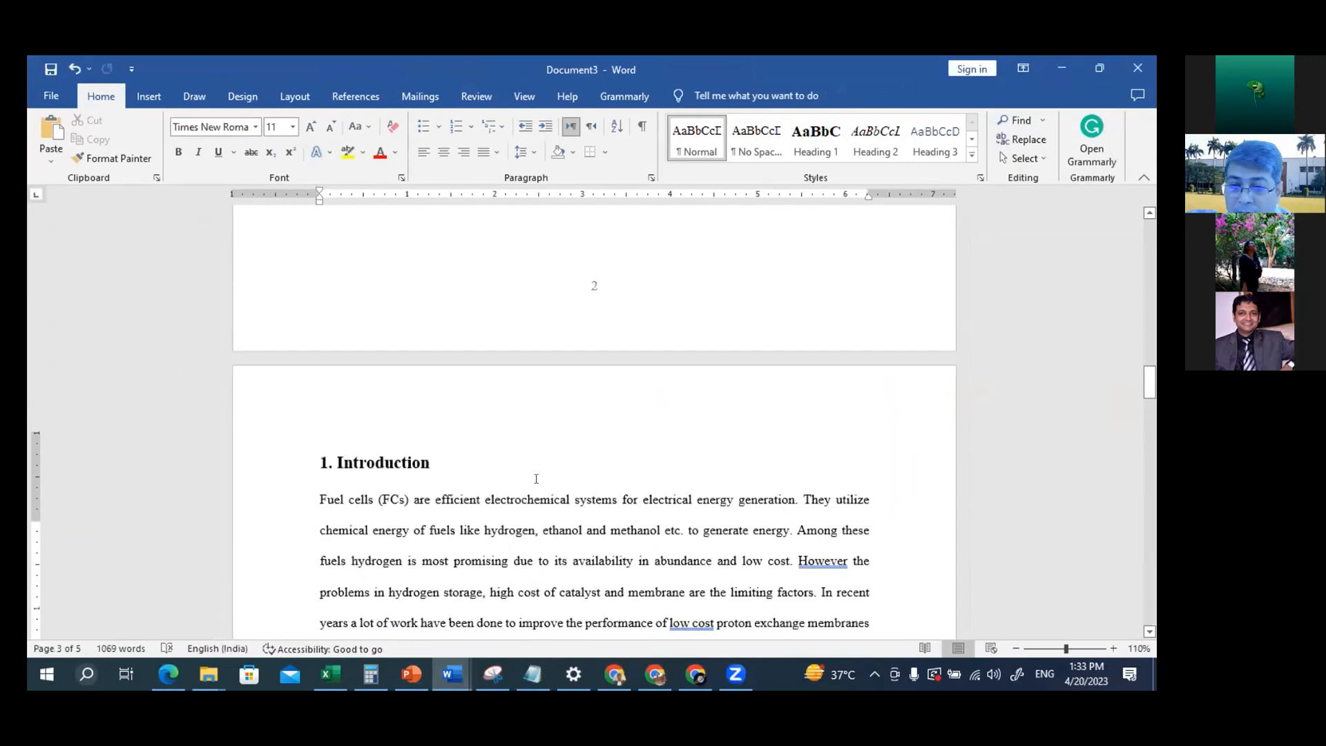
scroll(536, 479, "down", 2)
scroll(536, 478, "down", 10)
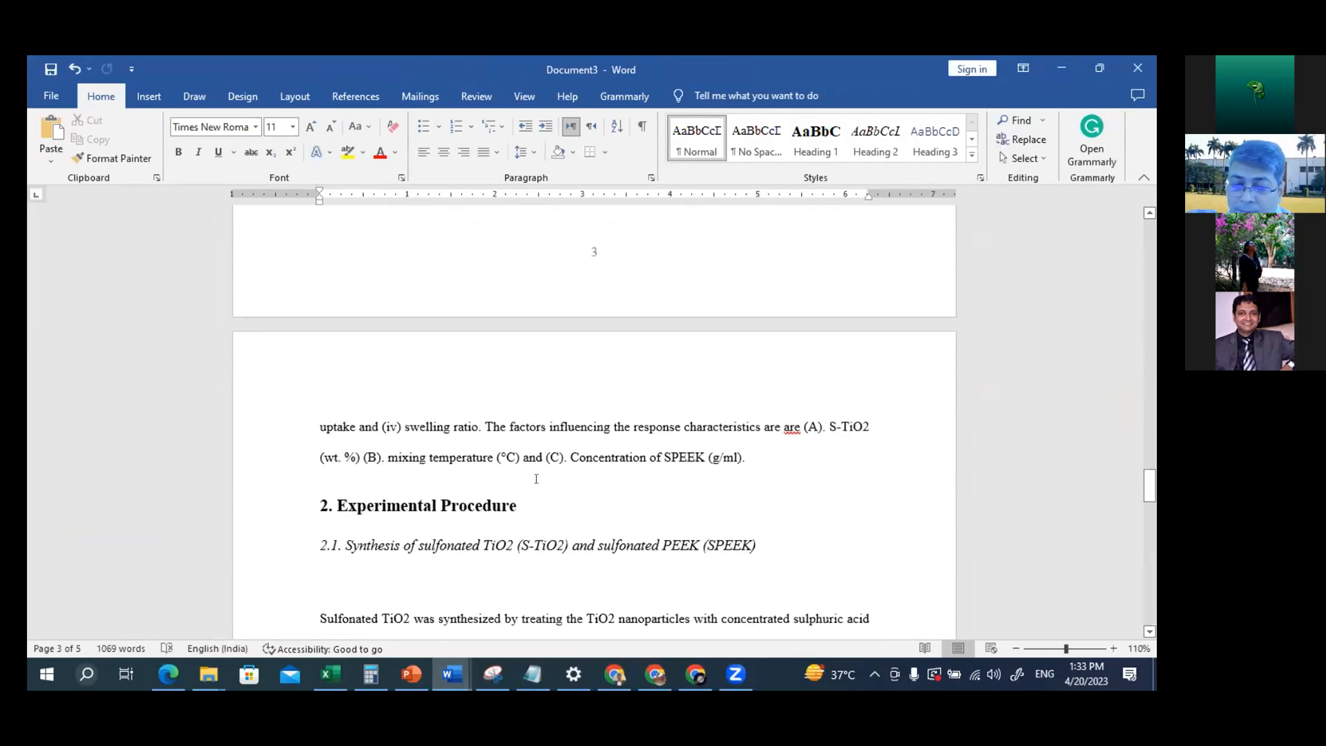
scroll(536, 478, "down", 4)
left_click(329, 519)
key("ctrl+v")
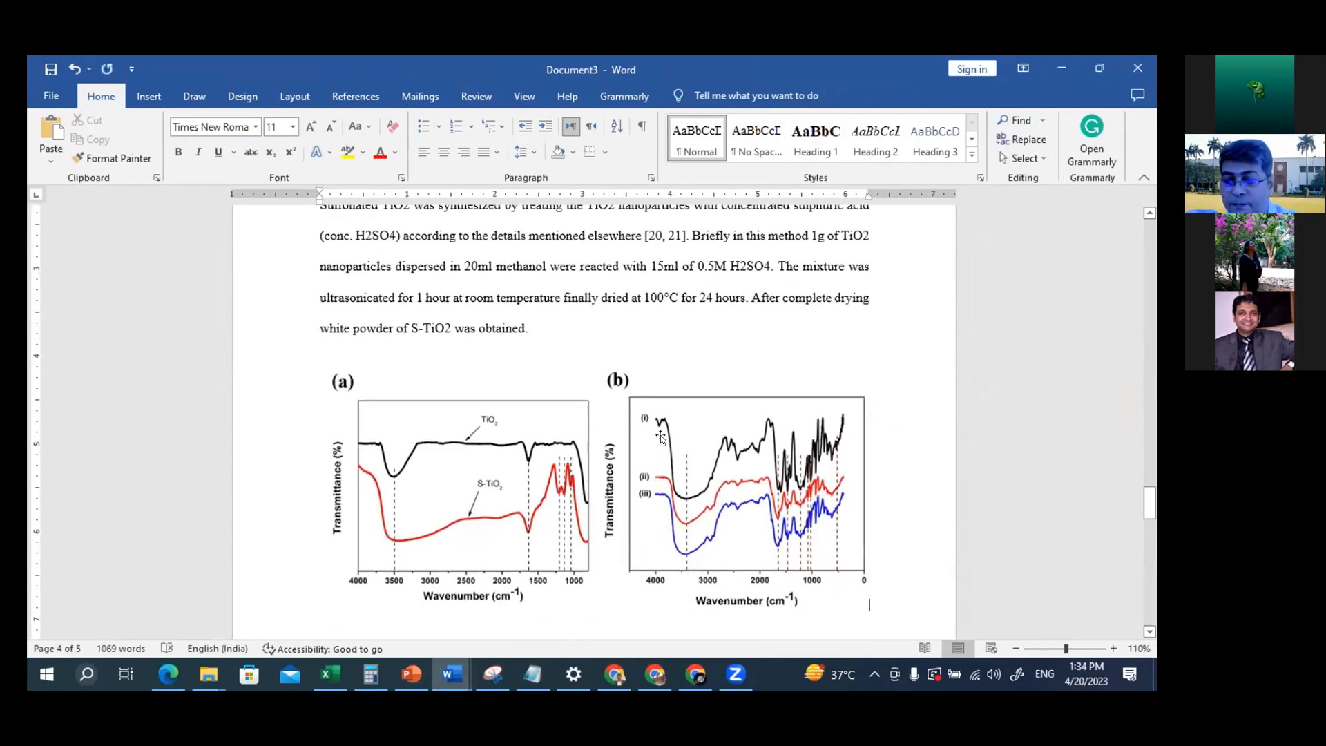
Add the manual caption "Fig 1: kjfdkejfiekjofkoewfkpweorf" below the FT-IR spectra picture, followed by a new empty line
scroll(661, 437, "down", 2)
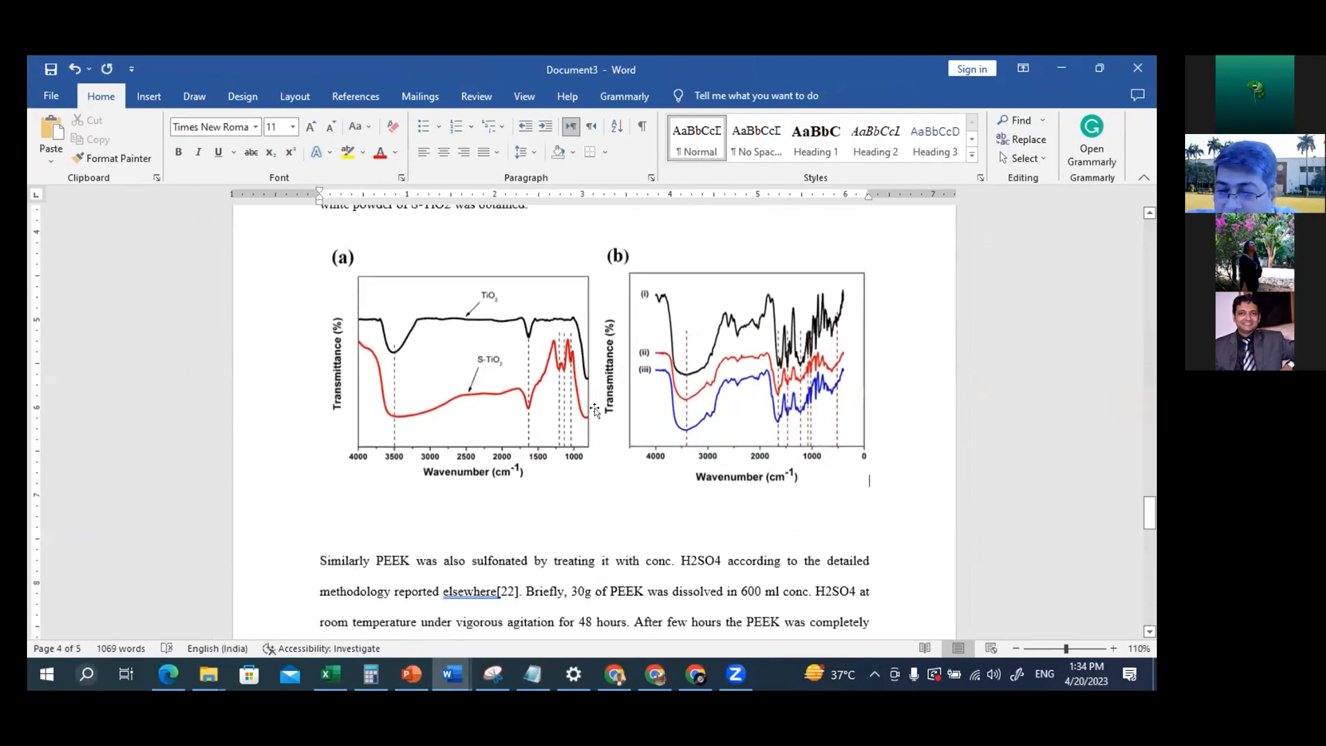
scroll(570, 428, "down", 1)
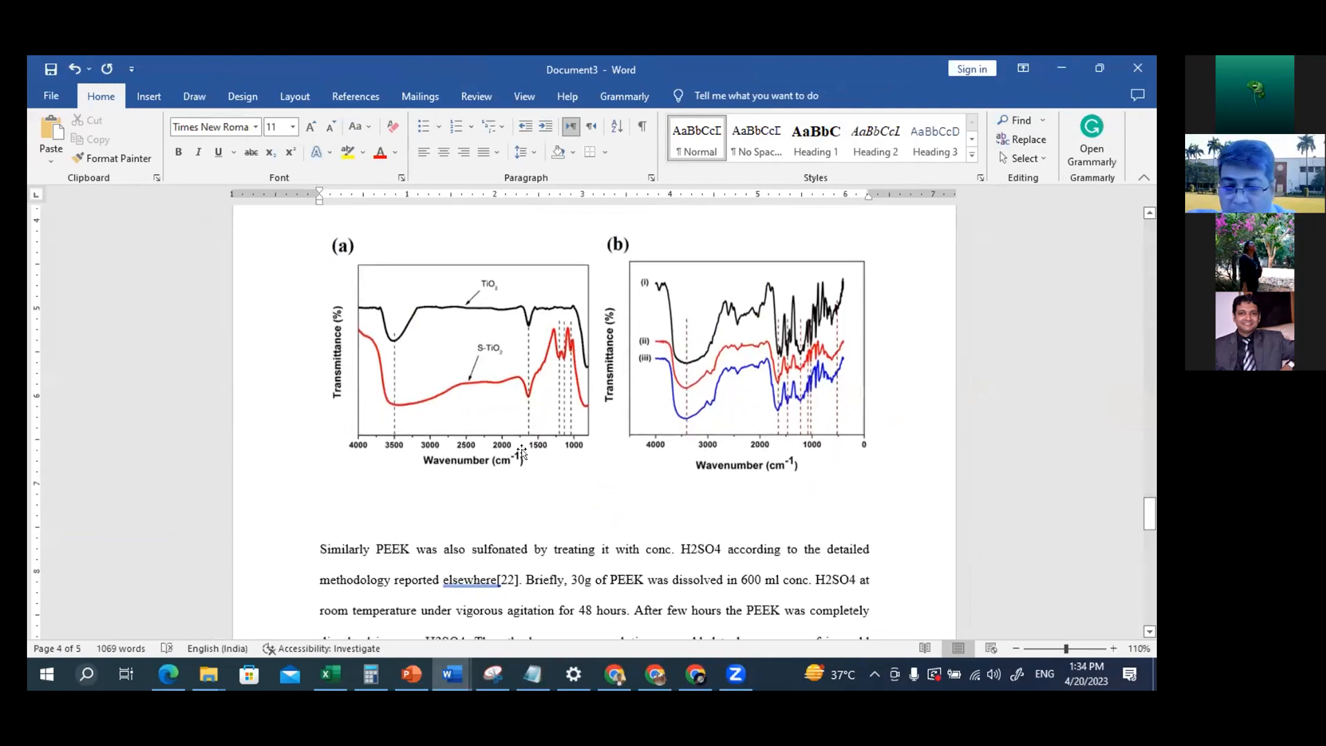
left_click(366, 485)
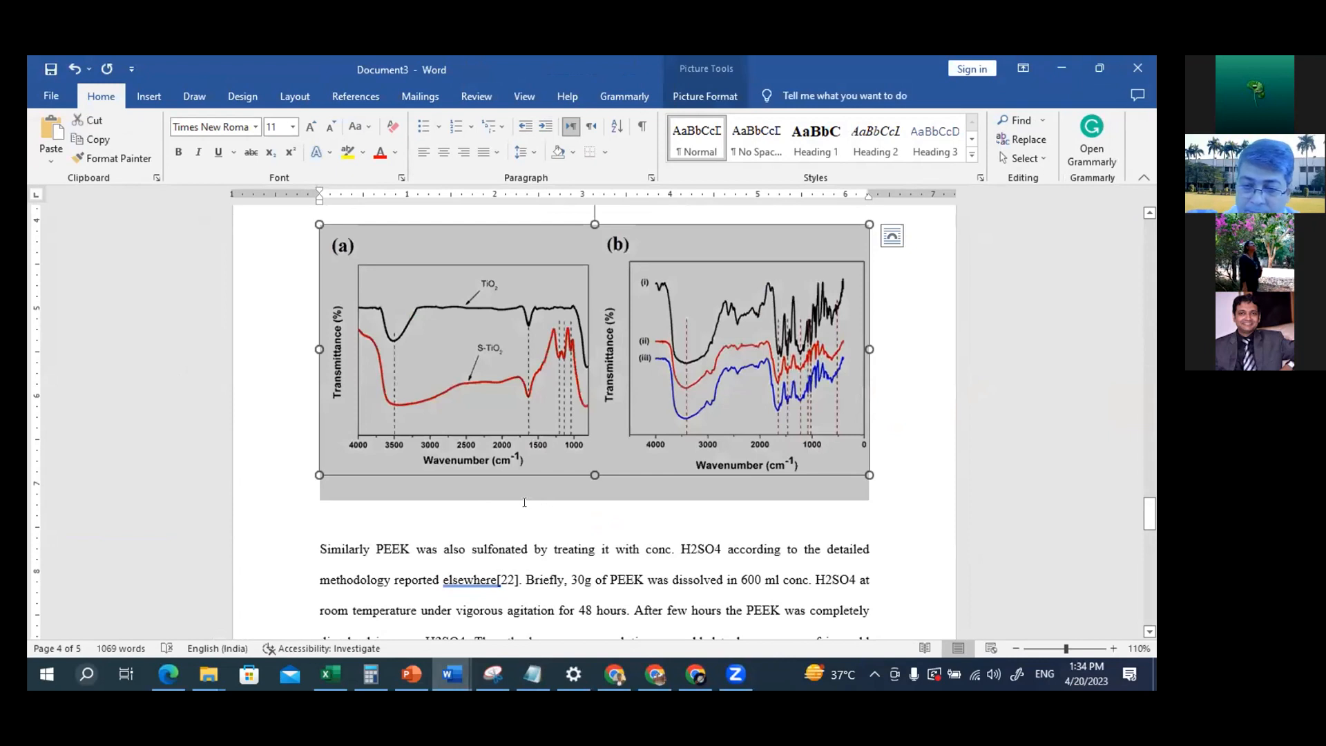
left_click(524, 502)
type("Fi")
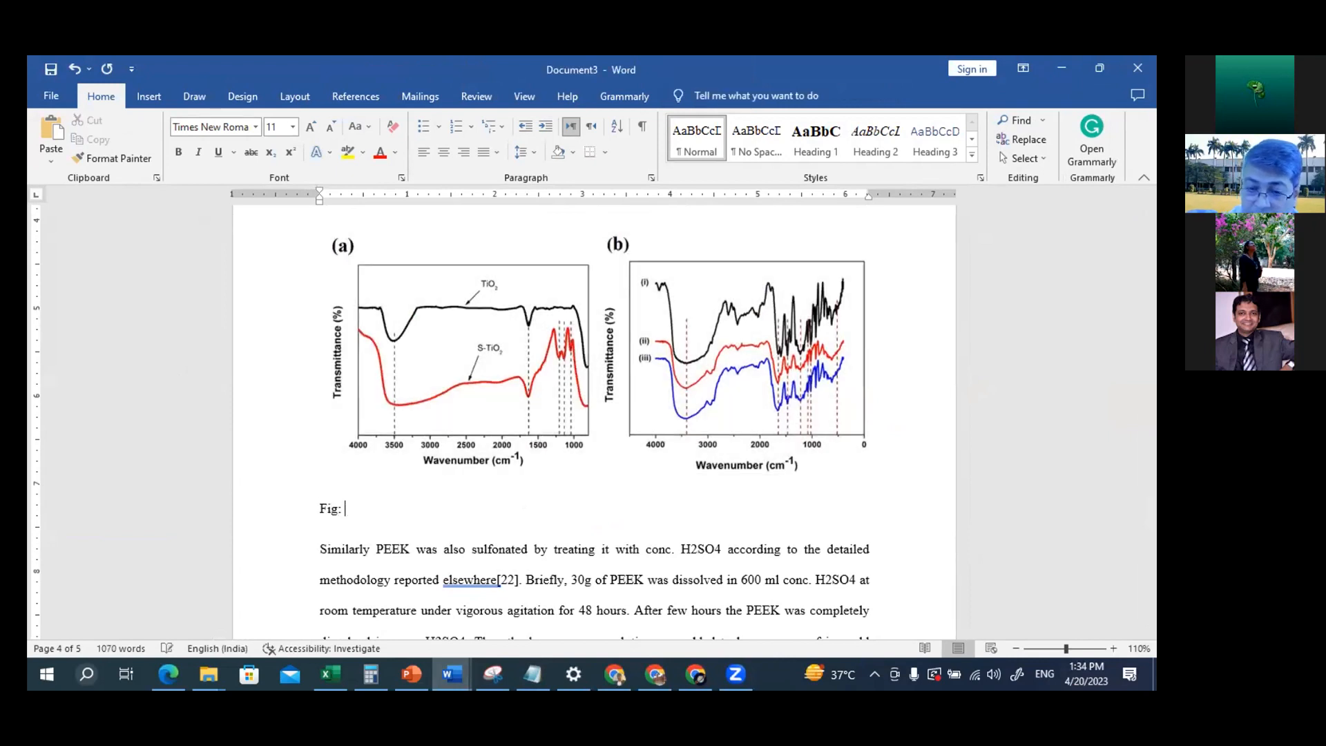
type("g 1")
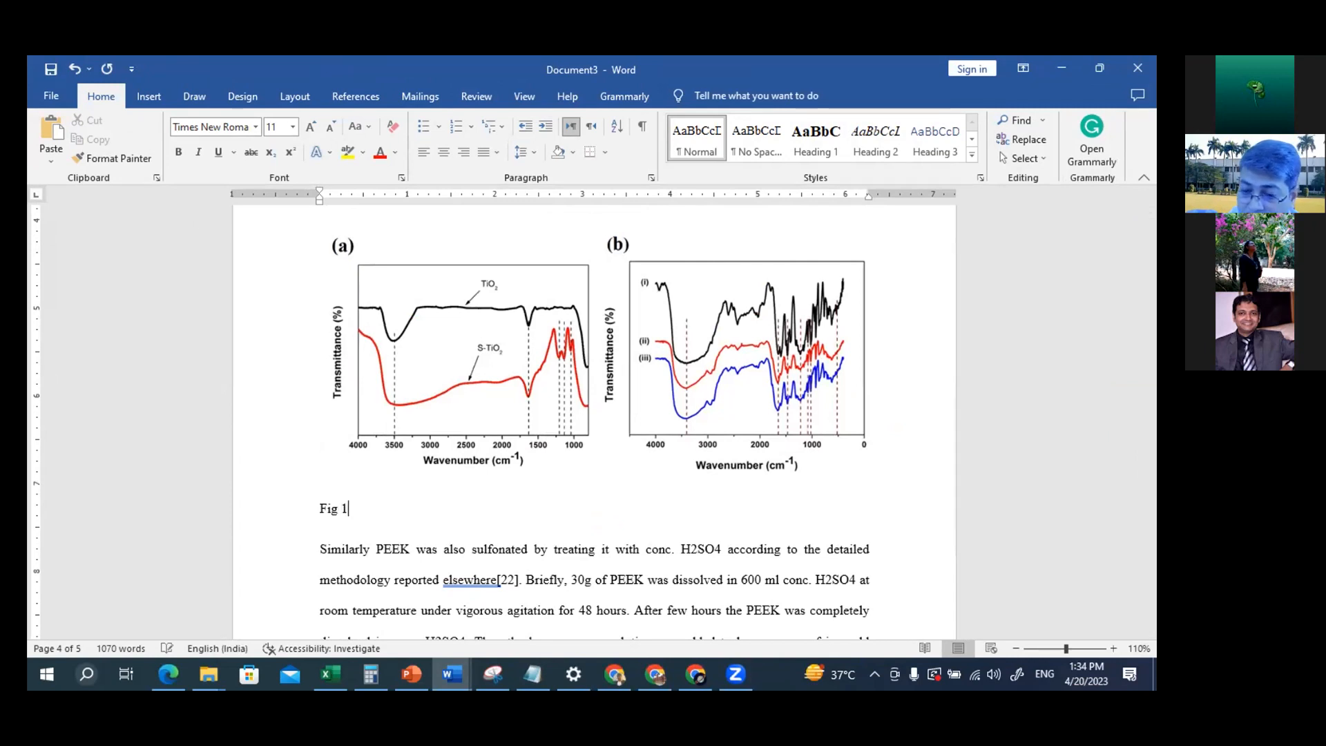
type(":")
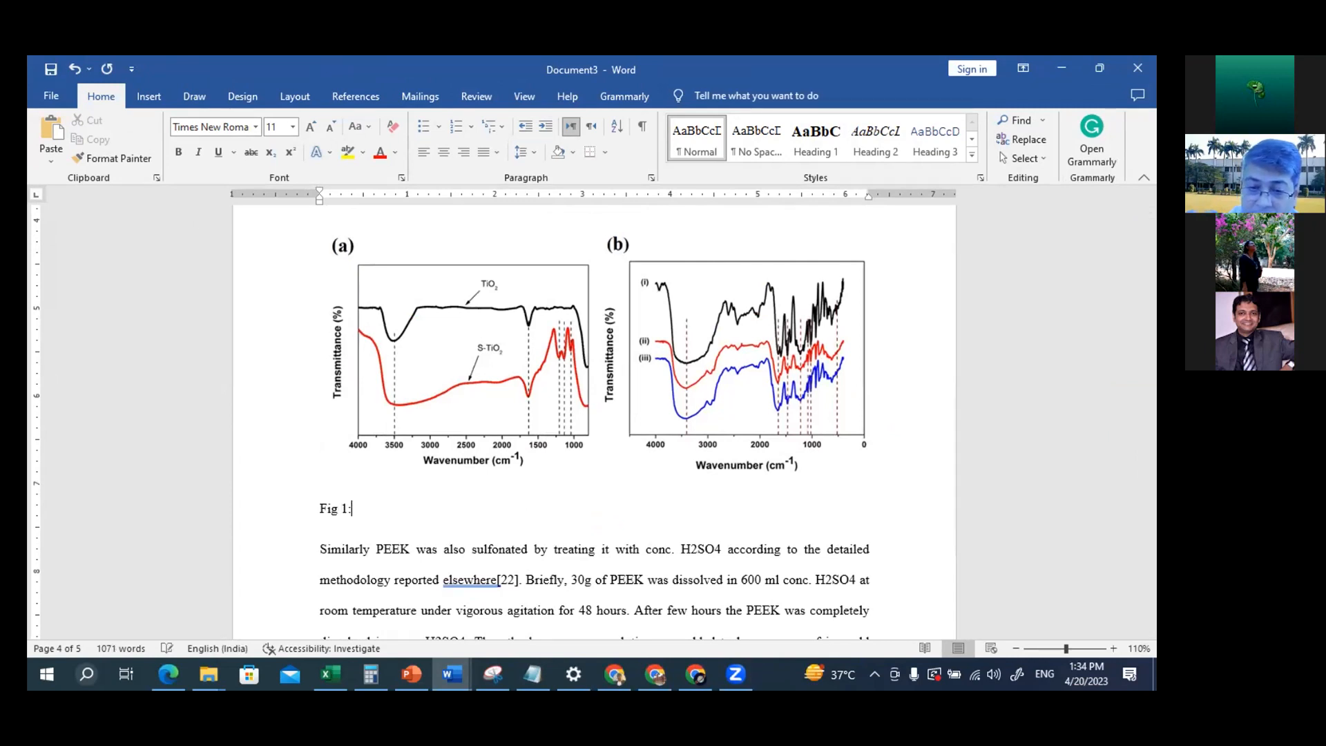
type("\"kjfdkejfiekjofkoewfkpweorf")
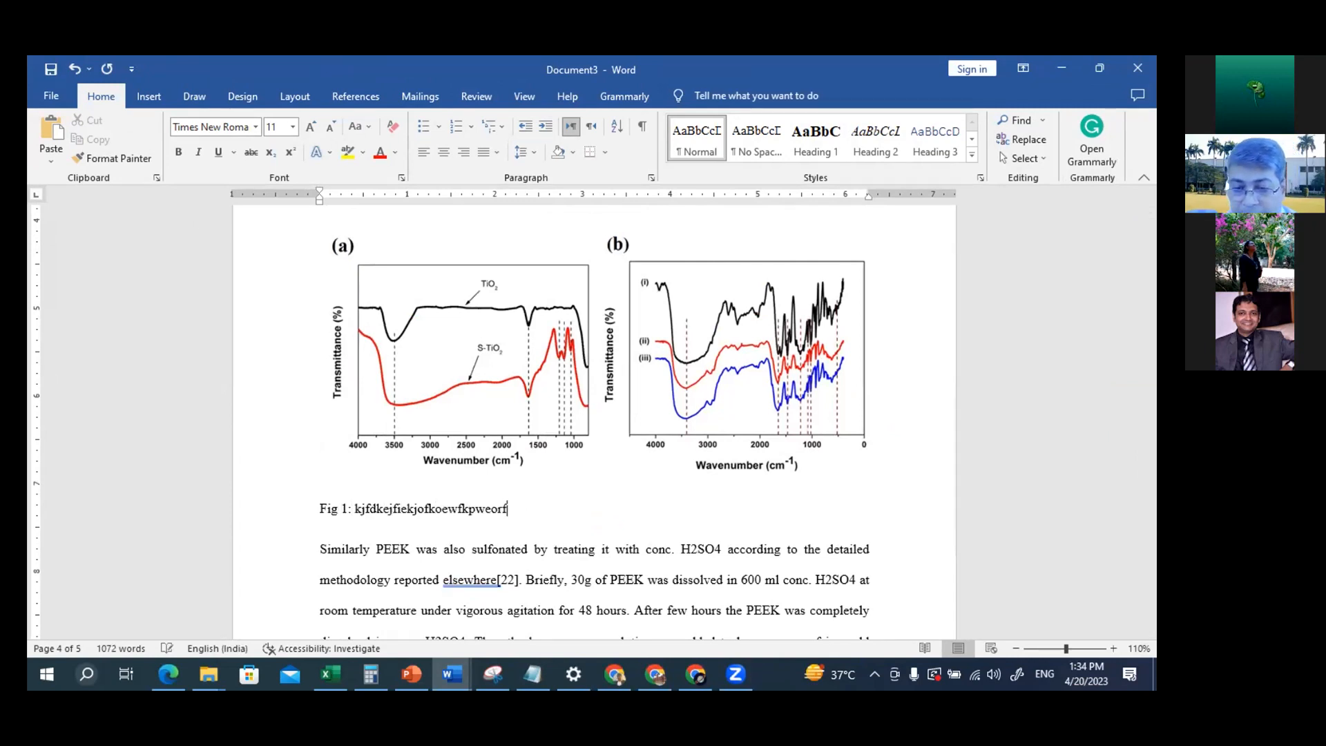
key("Return")
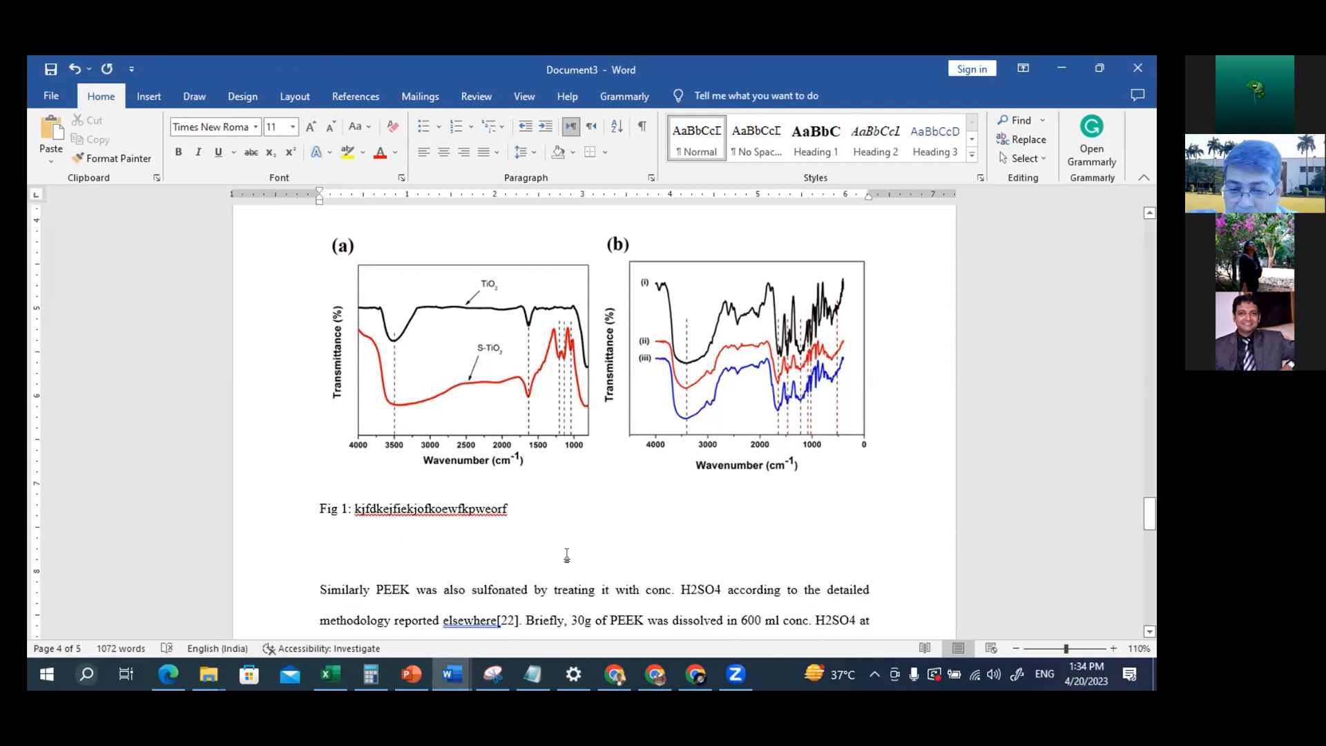
Insert a new line after the SPEEK paragraph ending "80°C temperature) for 24 hours.", just above heading 2.2
scroll(567, 554, "down", 4)
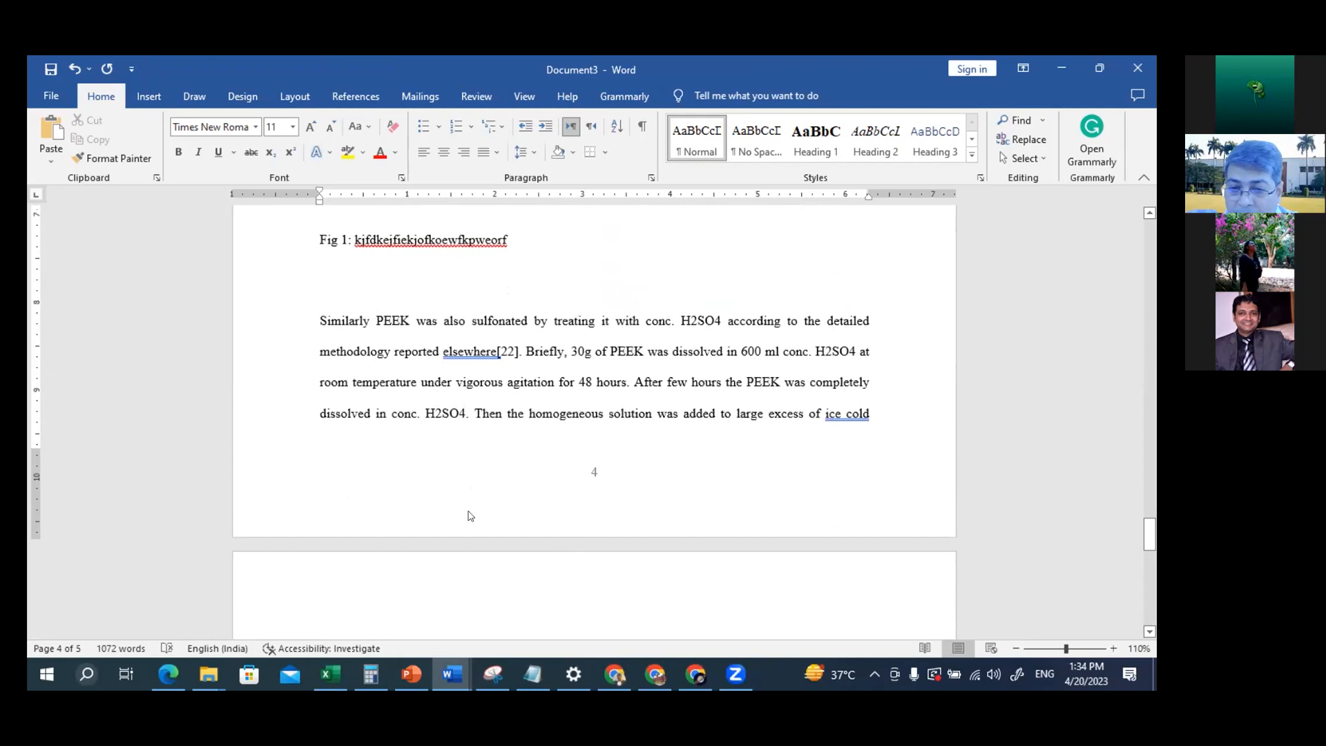
scroll(527, 434, "down", 2)
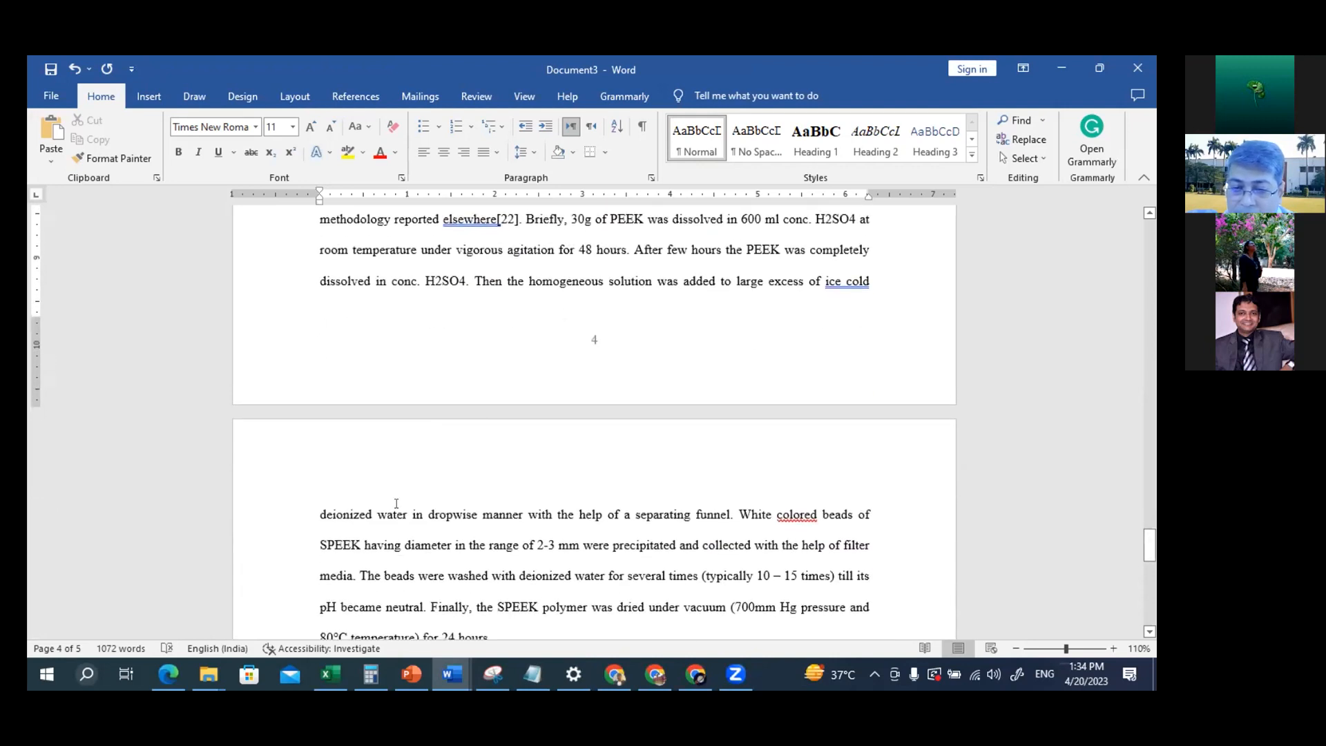
scroll(474, 597, "down", 2)
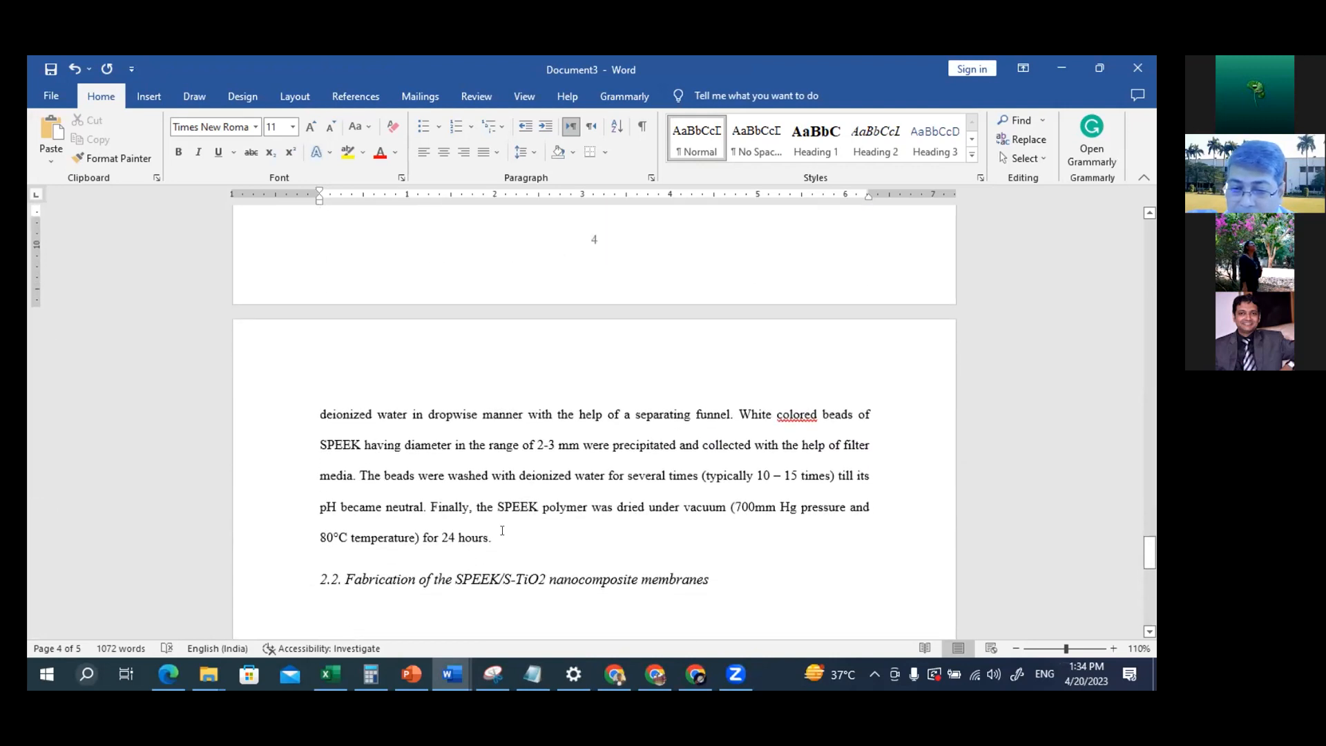
left_click(502, 530)
key("Return")
Copy the Figure 3 TEM images picture from "1. How to Configure STYLES" and paste it on the new line above heading 2.2 in Document3
key("alt+Tab")
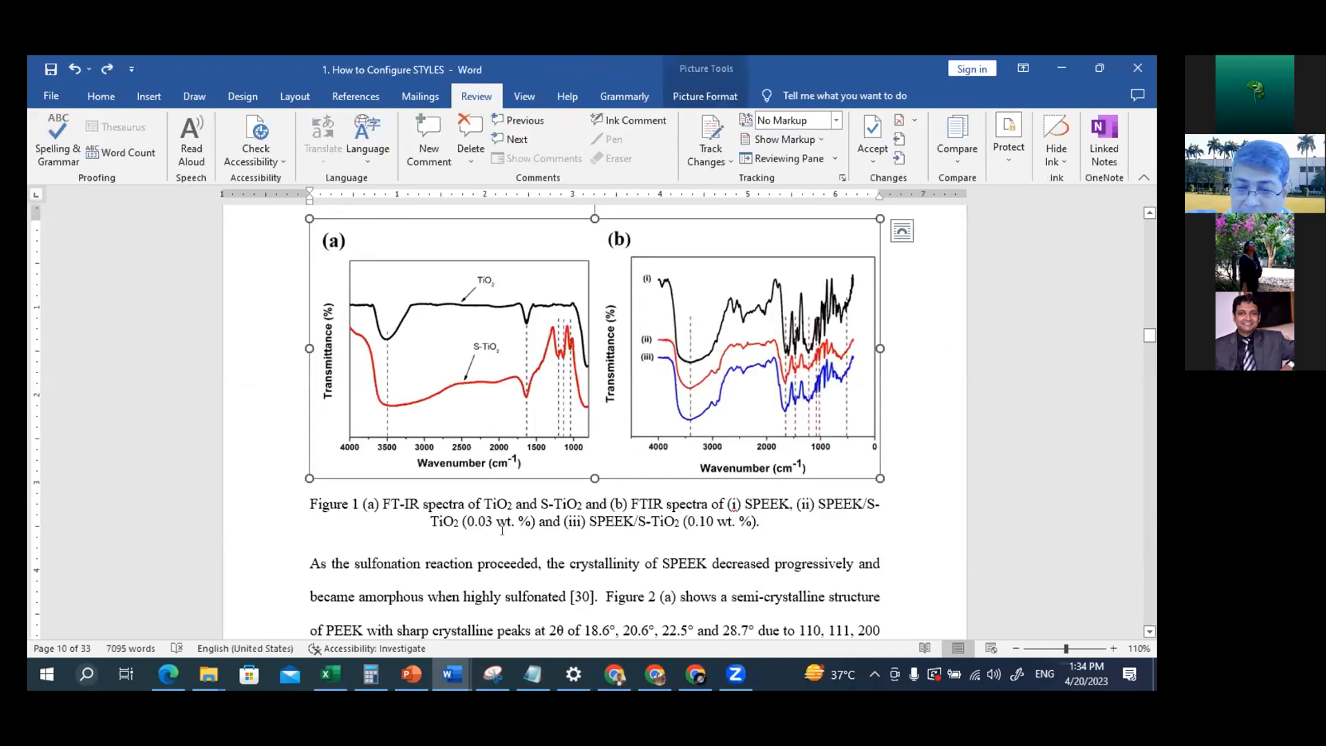
scroll(831, 475, "down", 2)
scroll(831, 474, "down", 15)
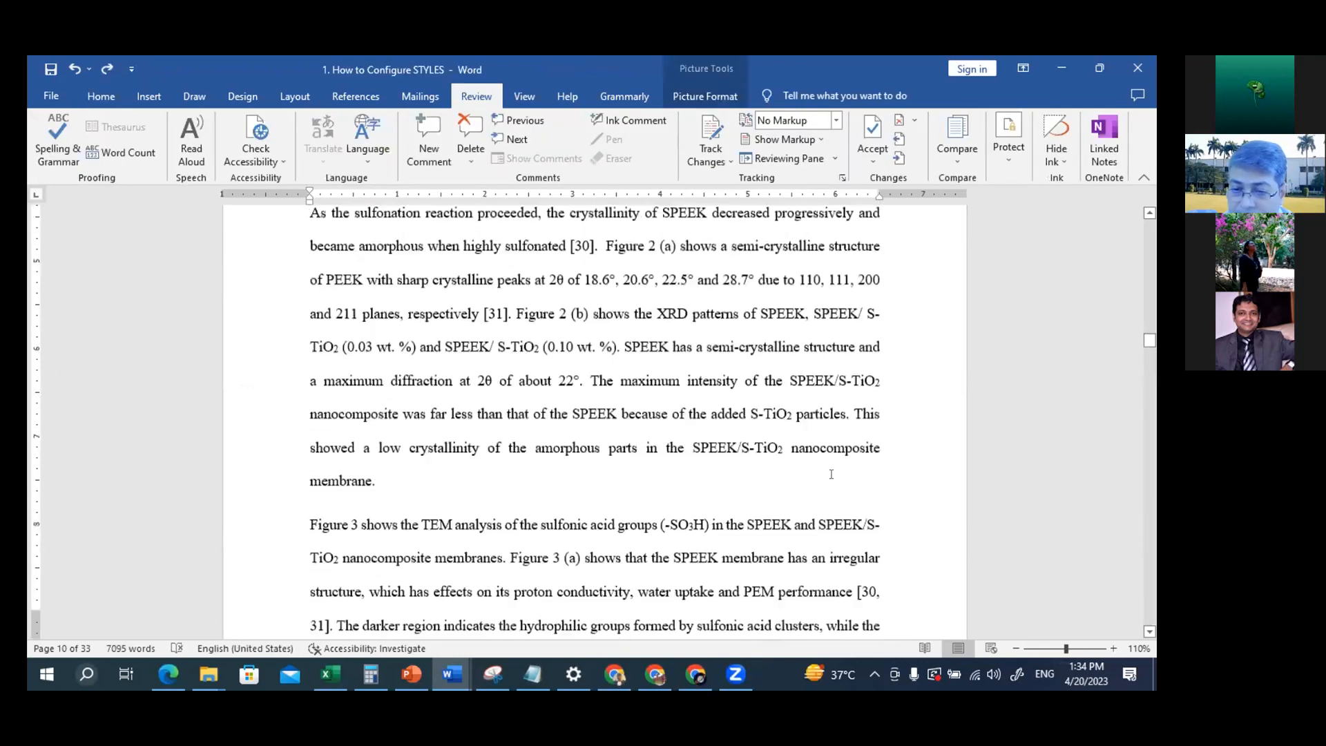
scroll(831, 477, "down", 4)
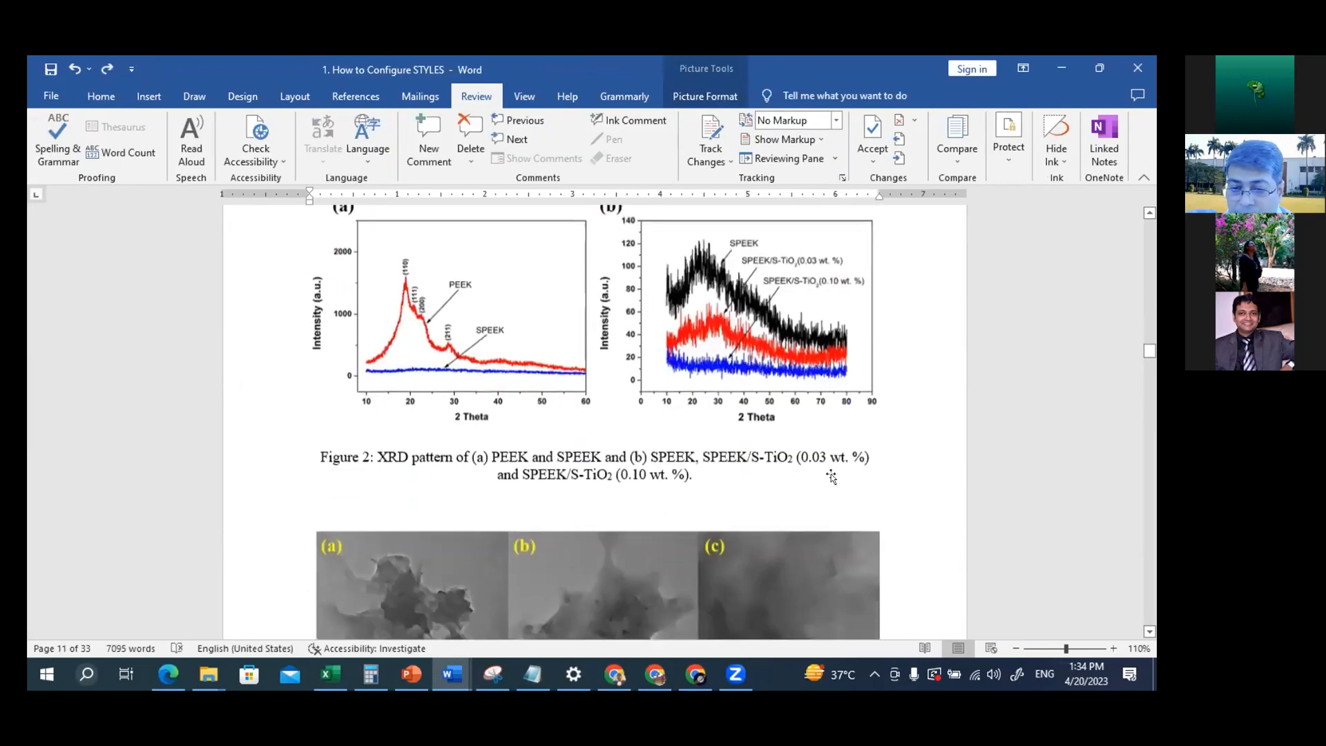
scroll(830, 474, "down", 2)
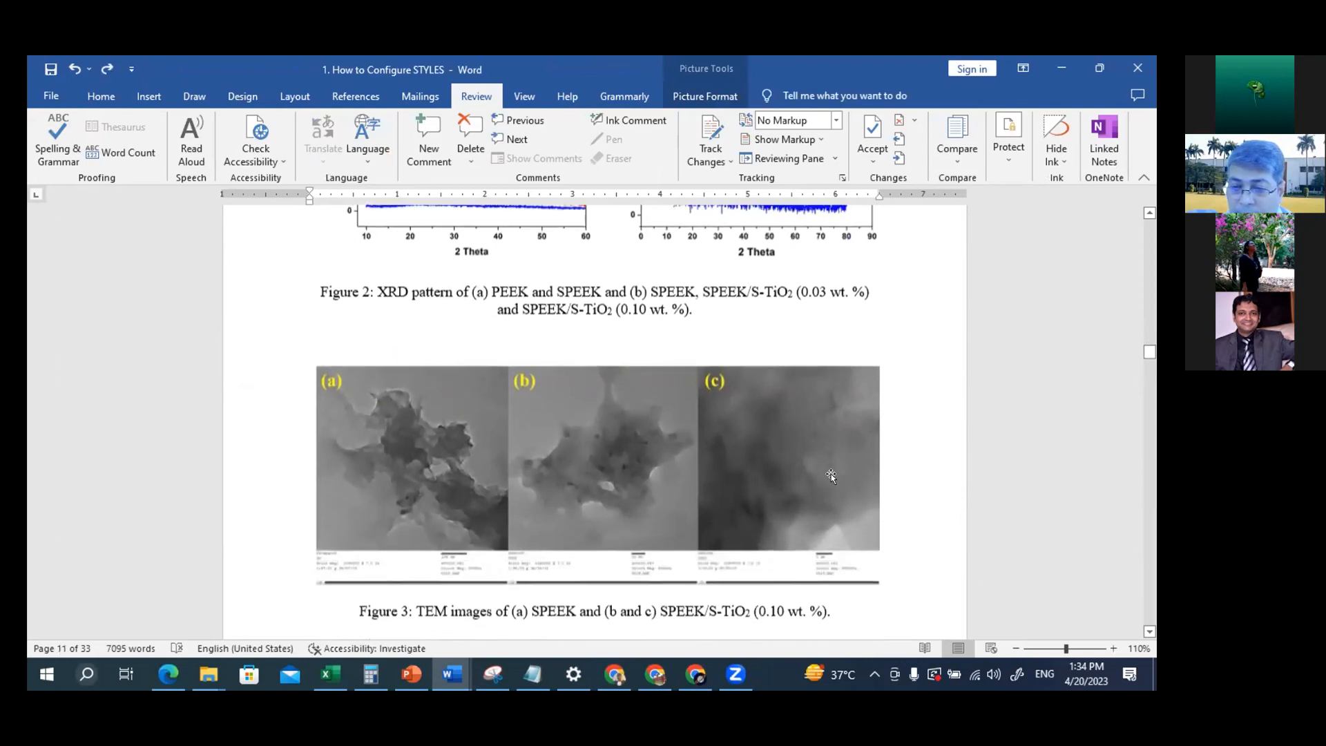
left_click(774, 454)
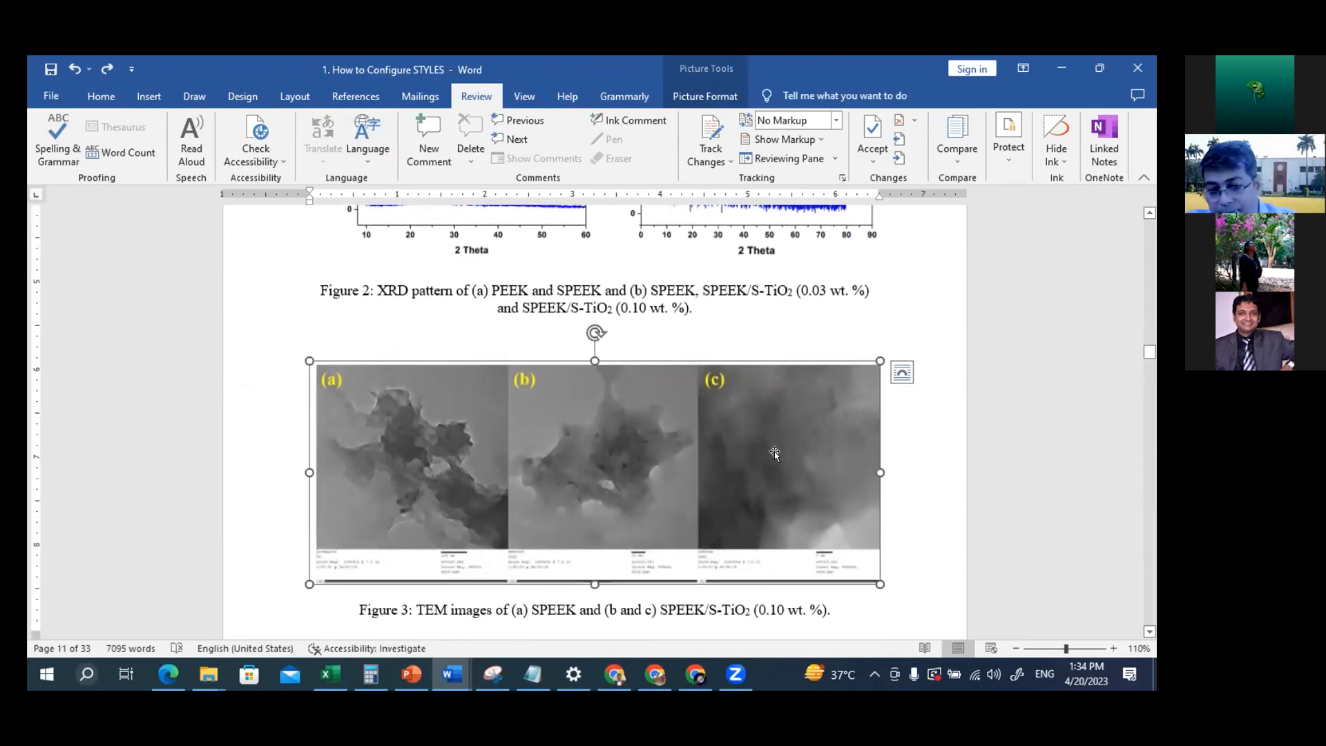
key("alt+Tab")
key("ctrl+v")
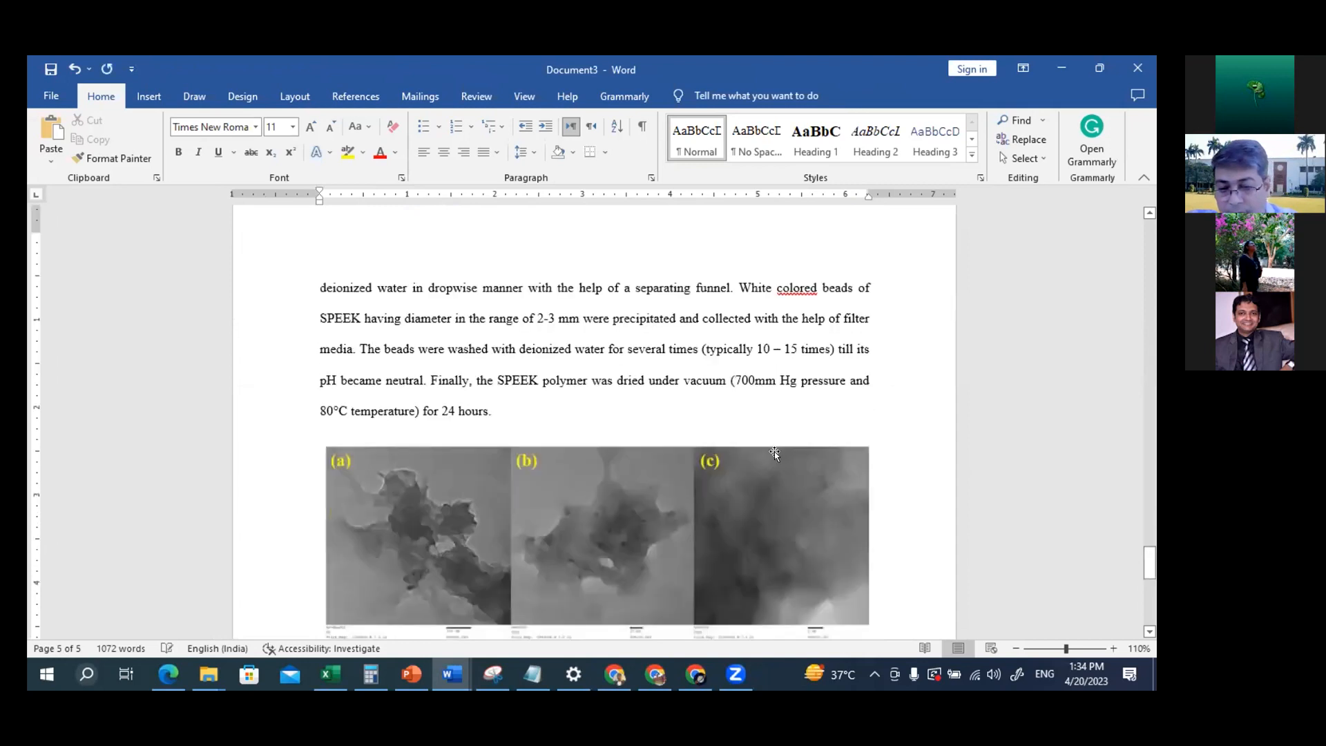
Add the manual caption "Fig2. Kjeiosjfoiejfoijfioewjf" below the TEM images picture, followed by a new line
scroll(607, 526, "down", 3)
scroll(607, 527, "down", 1)
left_click(504, 429)
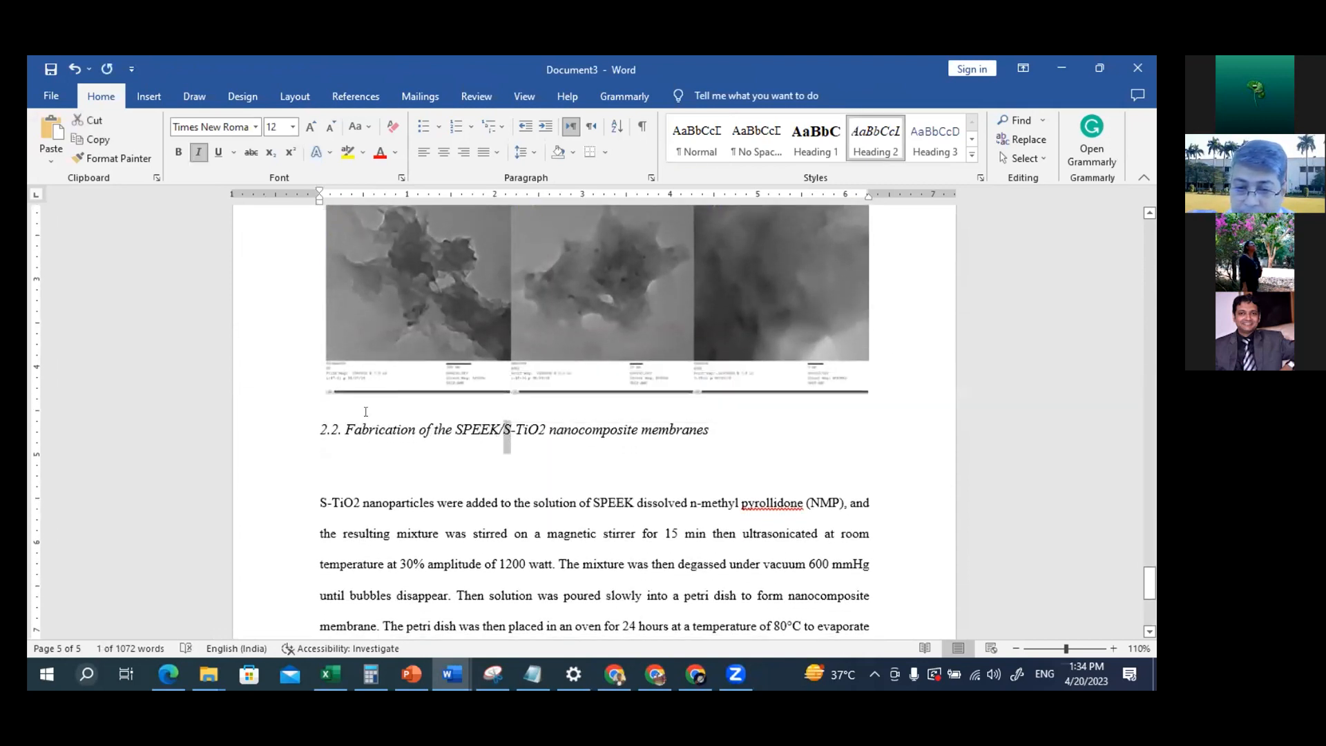
left_click_drag(366, 417, 875, 366)
left_click(876, 366)
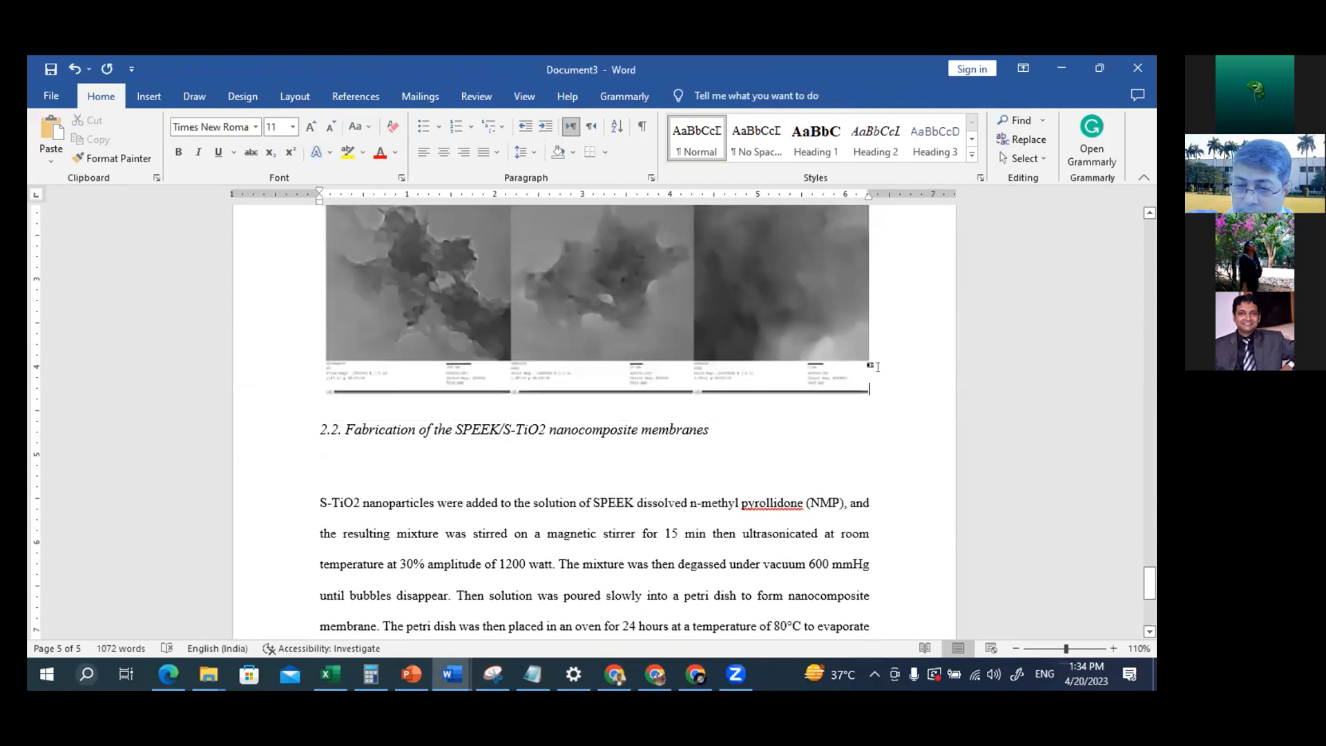
key("Return")
key("Return")
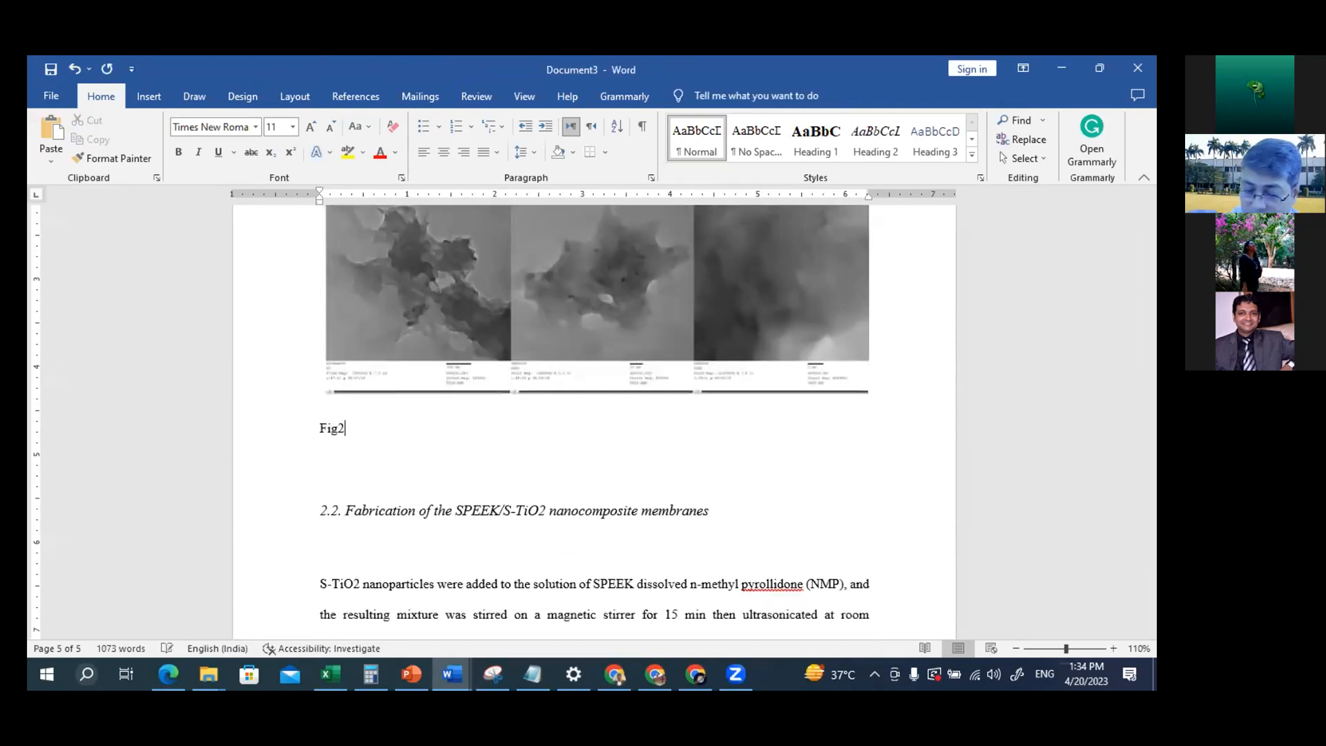
type("Fig2. kjeiosjfoiejfoijfioewjf")
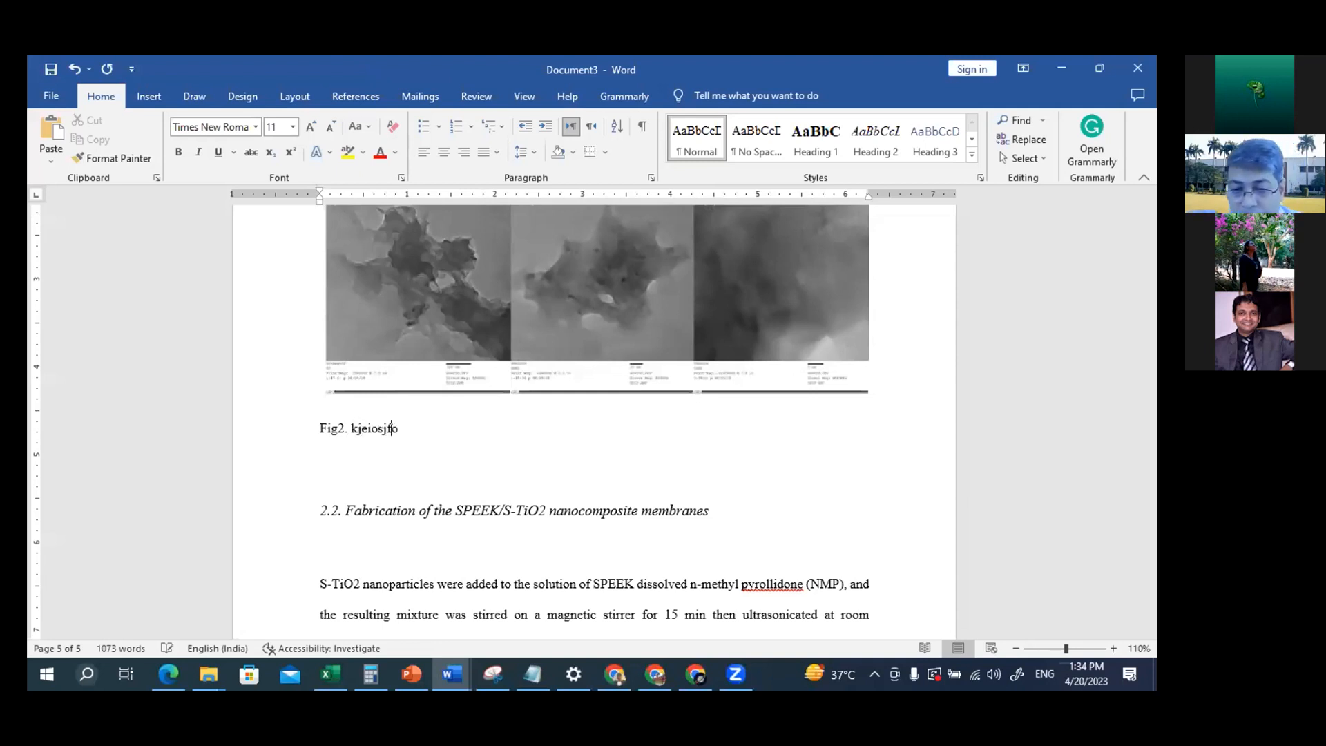
key("Return")
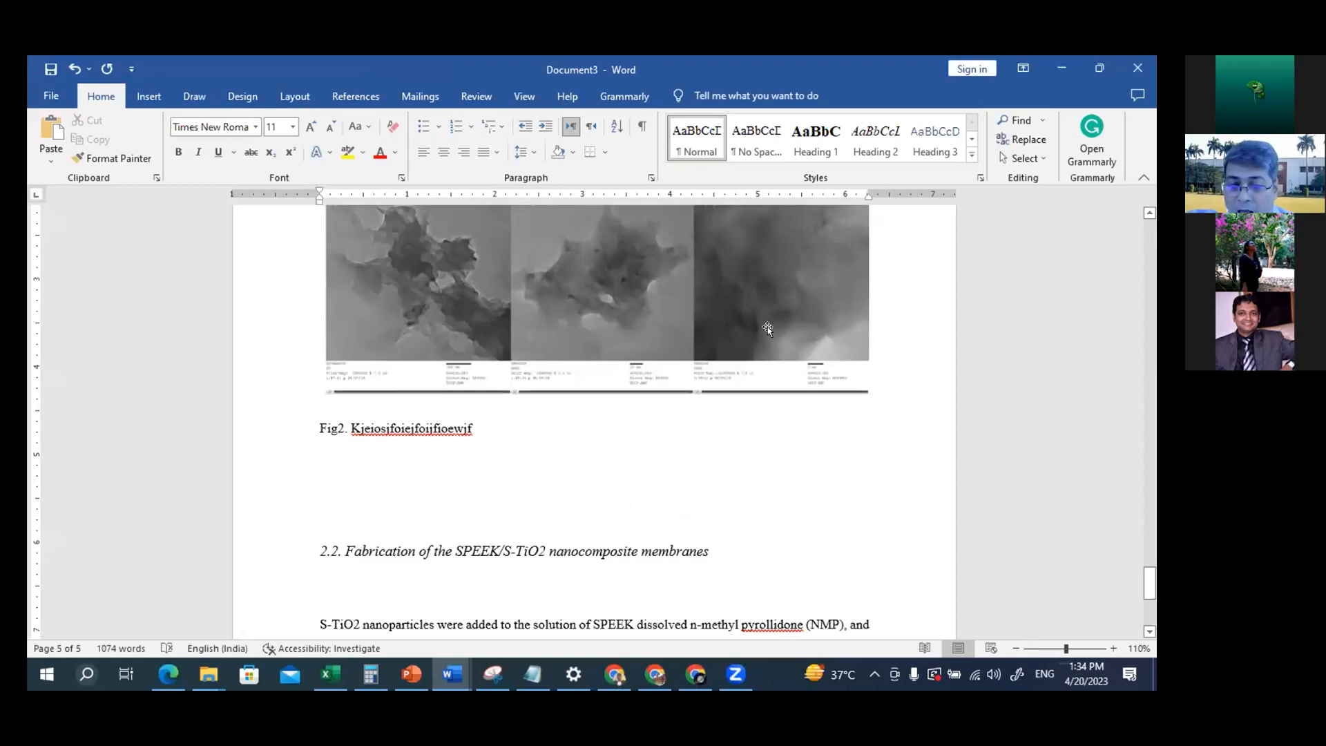
Delete the empty line between the Fig 1 caption and the paragraph beginning "Similarly PEEK"
scroll(774, 331, "up", 6)
scroll(774, 330, "up", 5)
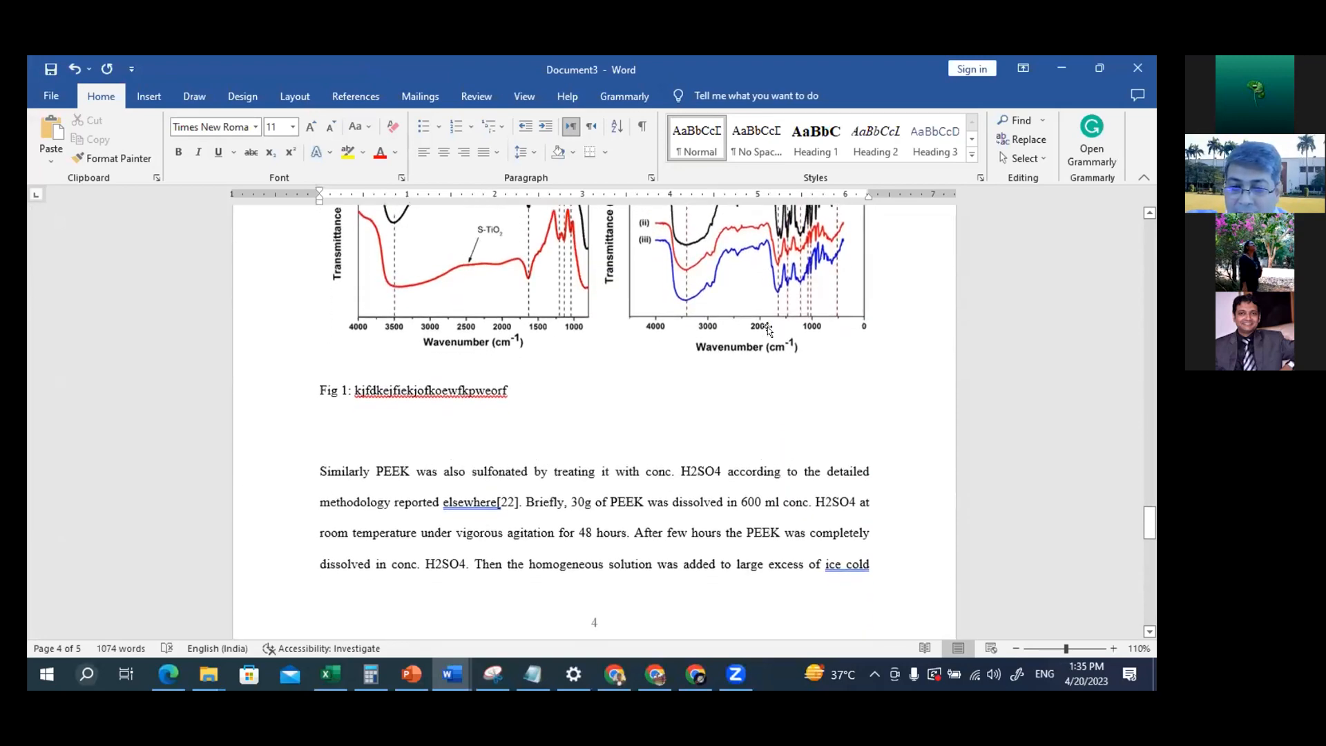
scroll(768, 330, "down", 1)
scroll(768, 330, "up", 2)
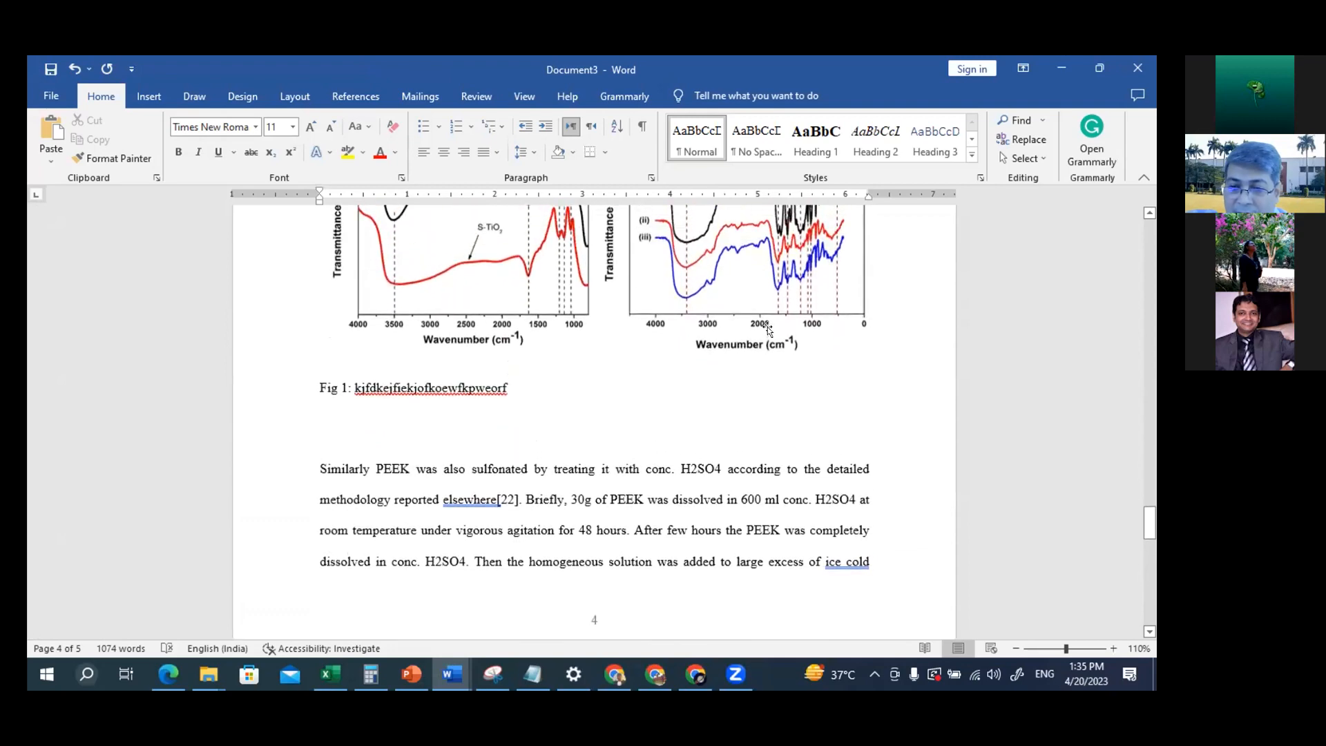
scroll(768, 330, "down", 1)
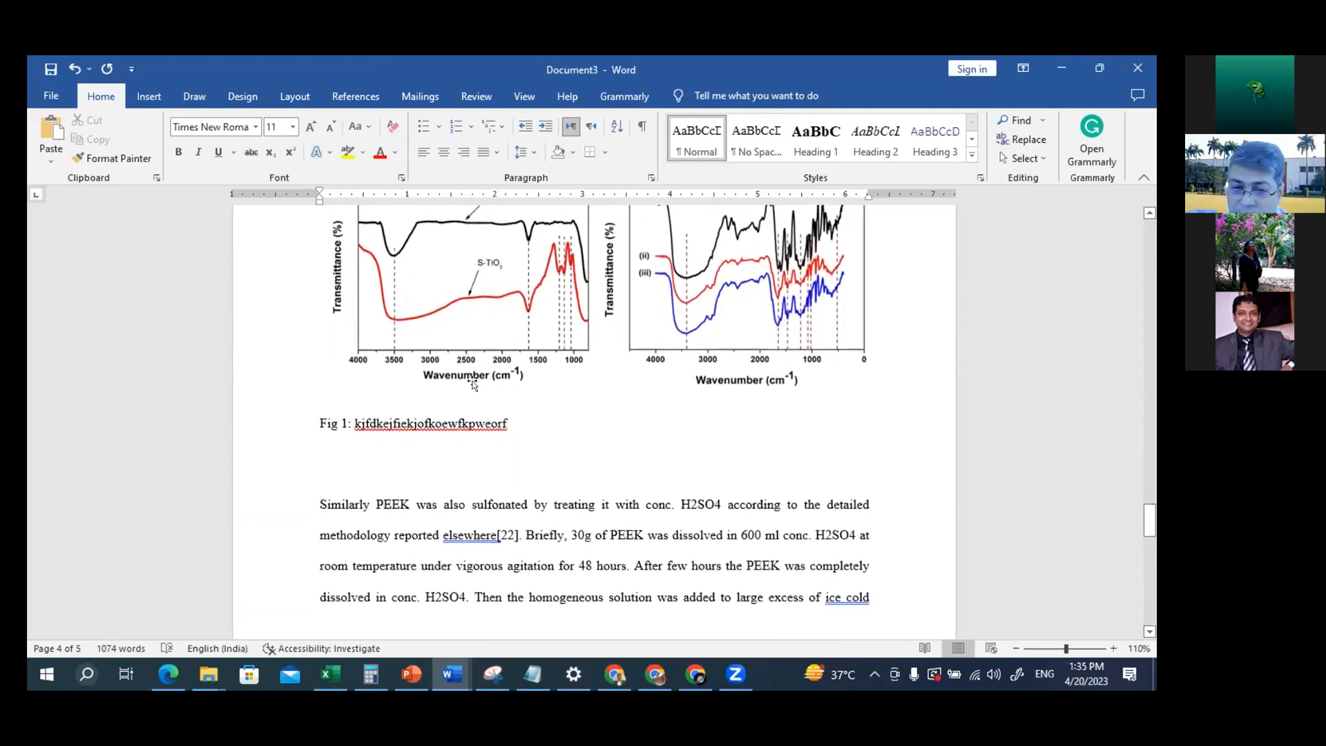
left_click(340, 465)
key("Delete")
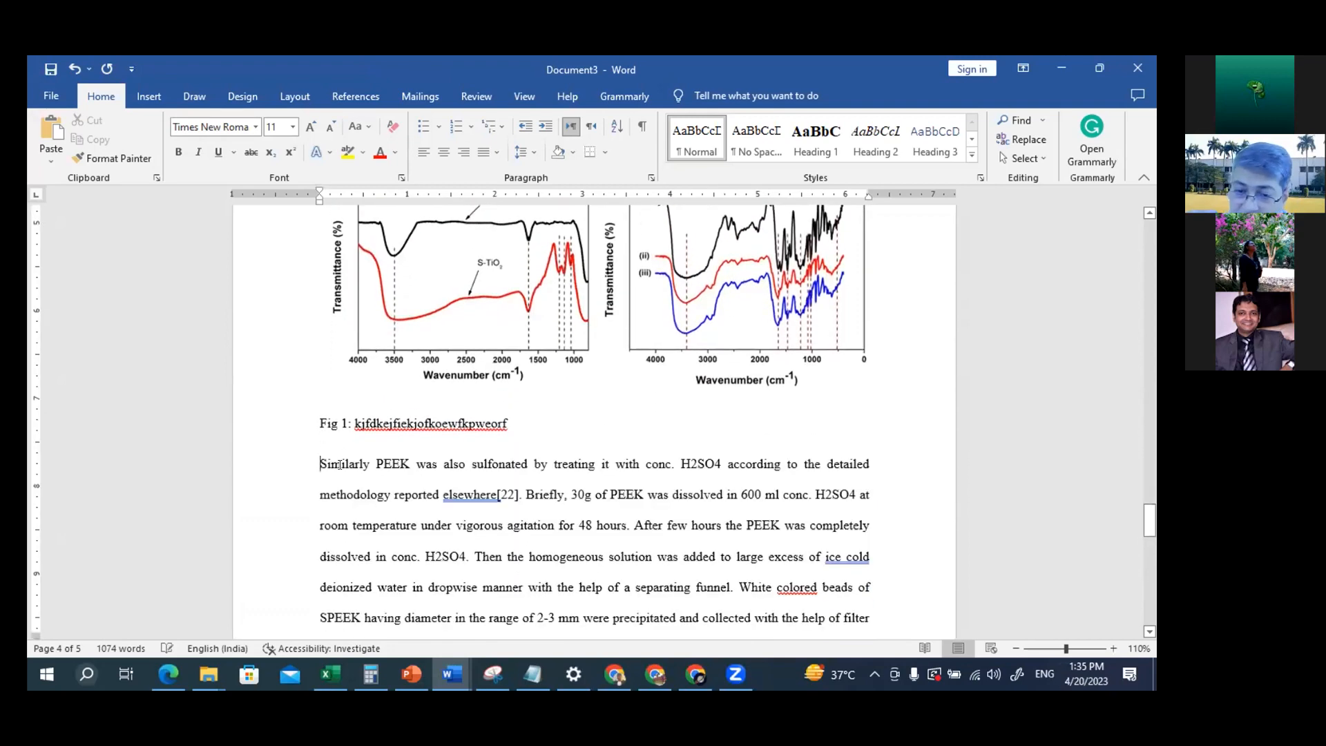
Split the SPEEK paragraph after "media." and insert blank lines before "The beads were washed"
scroll(471, 439, "down", 3)
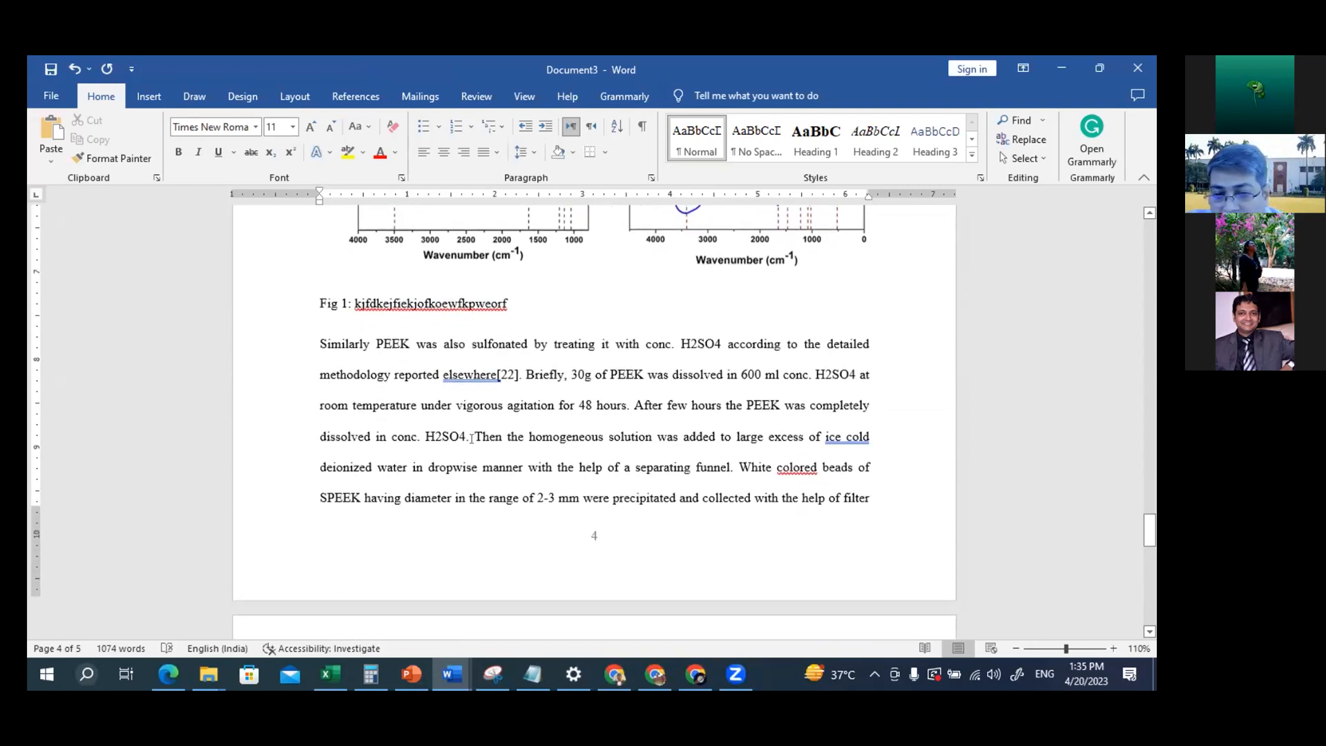
scroll(442, 436, "down", 8)
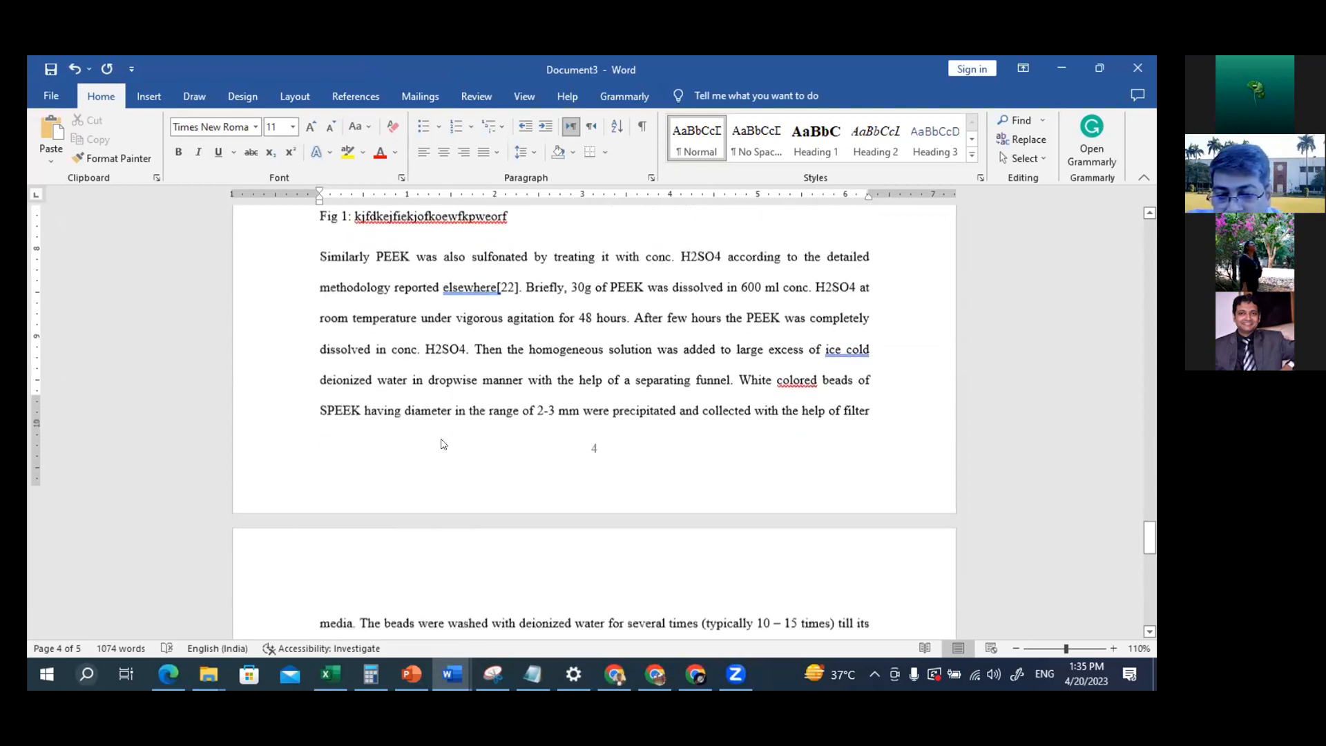
scroll(442, 435, "up", 2)
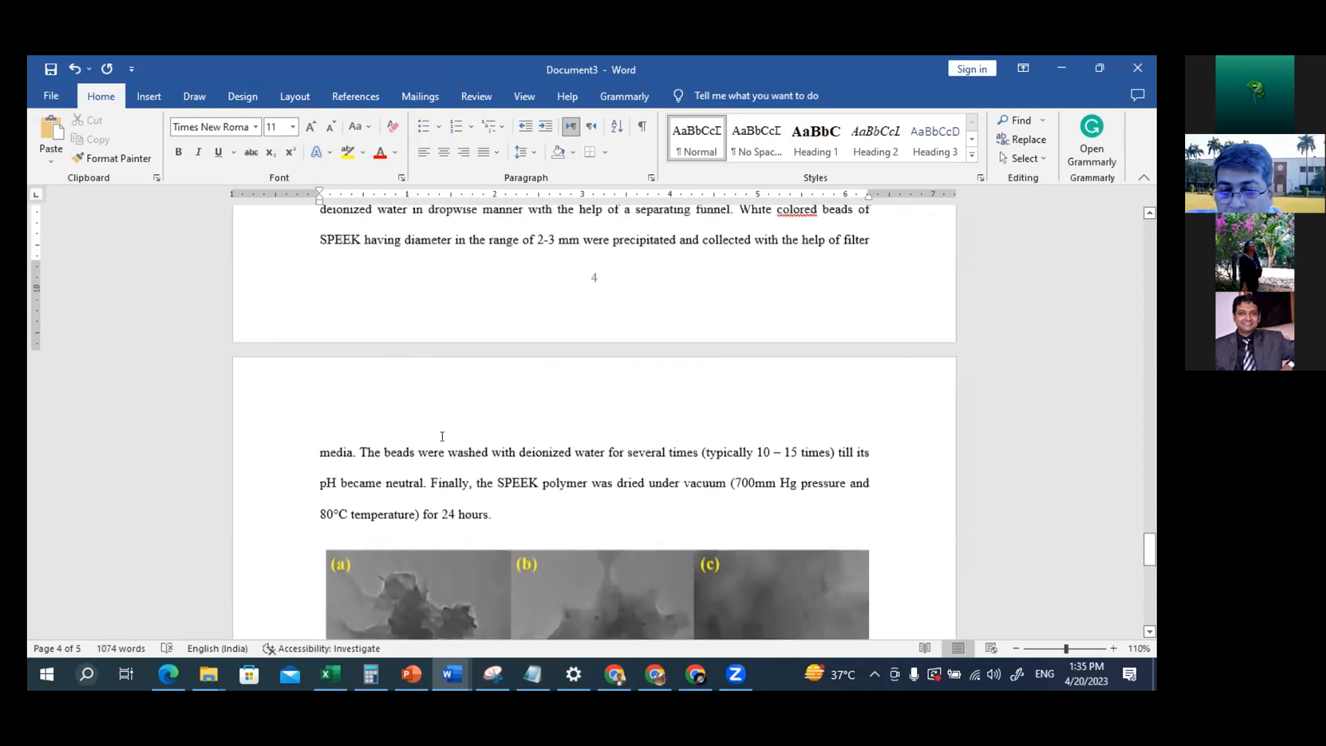
left_click(358, 455)
key("Return")
key("Return")
key("Return")
key("Return")
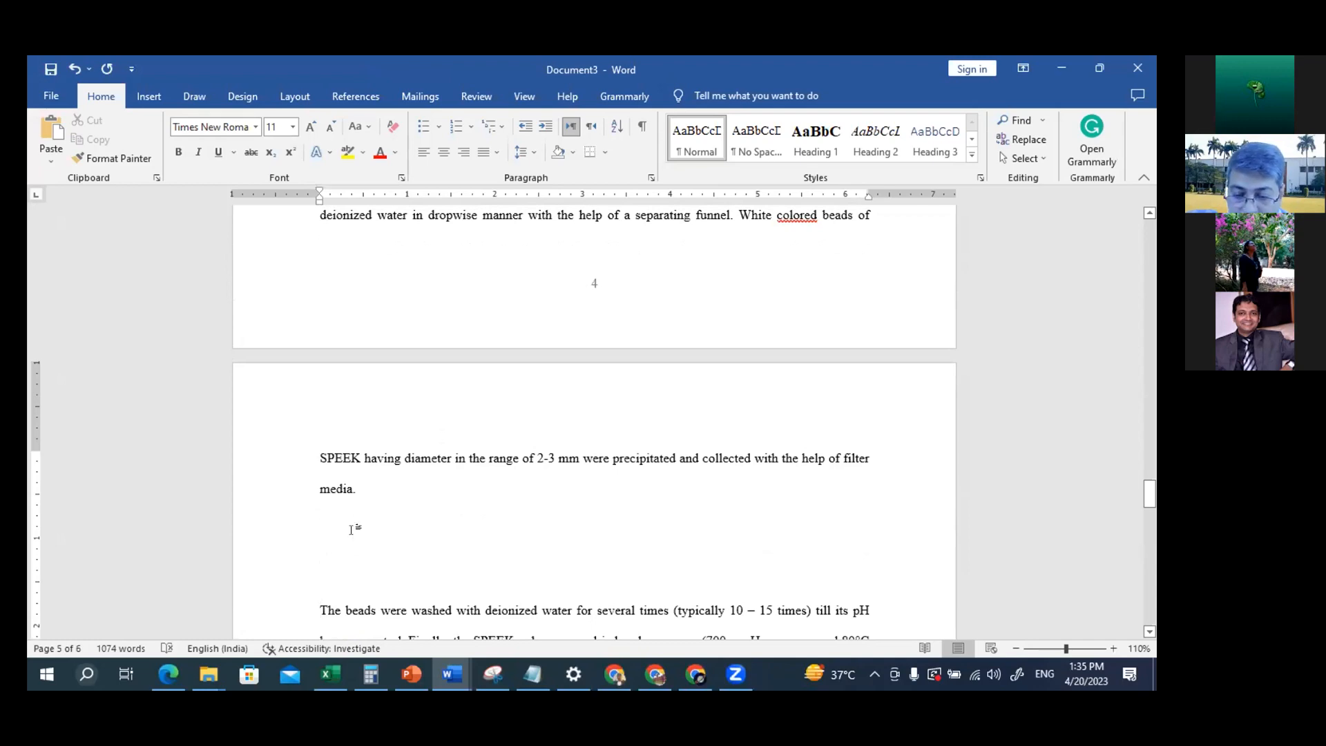
Copy the Figure 4 TGA picture from "1. How to Configure STYLES" and paste it into the blank space after "media." in Document3
key("alt+Tab")
scroll(538, 547, "down", 4)
scroll(538, 547, "down", 10)
scroll(538, 546, "down", 3)
left_click(490, 478)
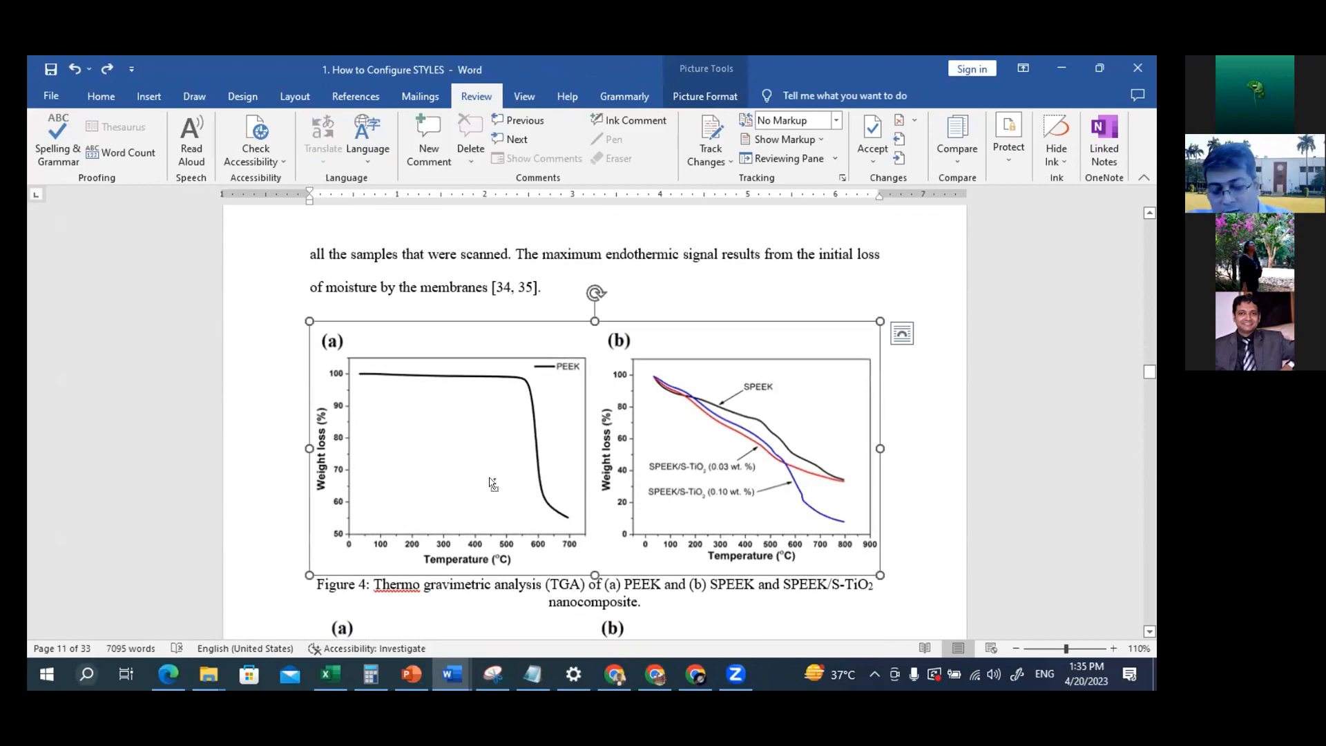
key("alt+Tab")
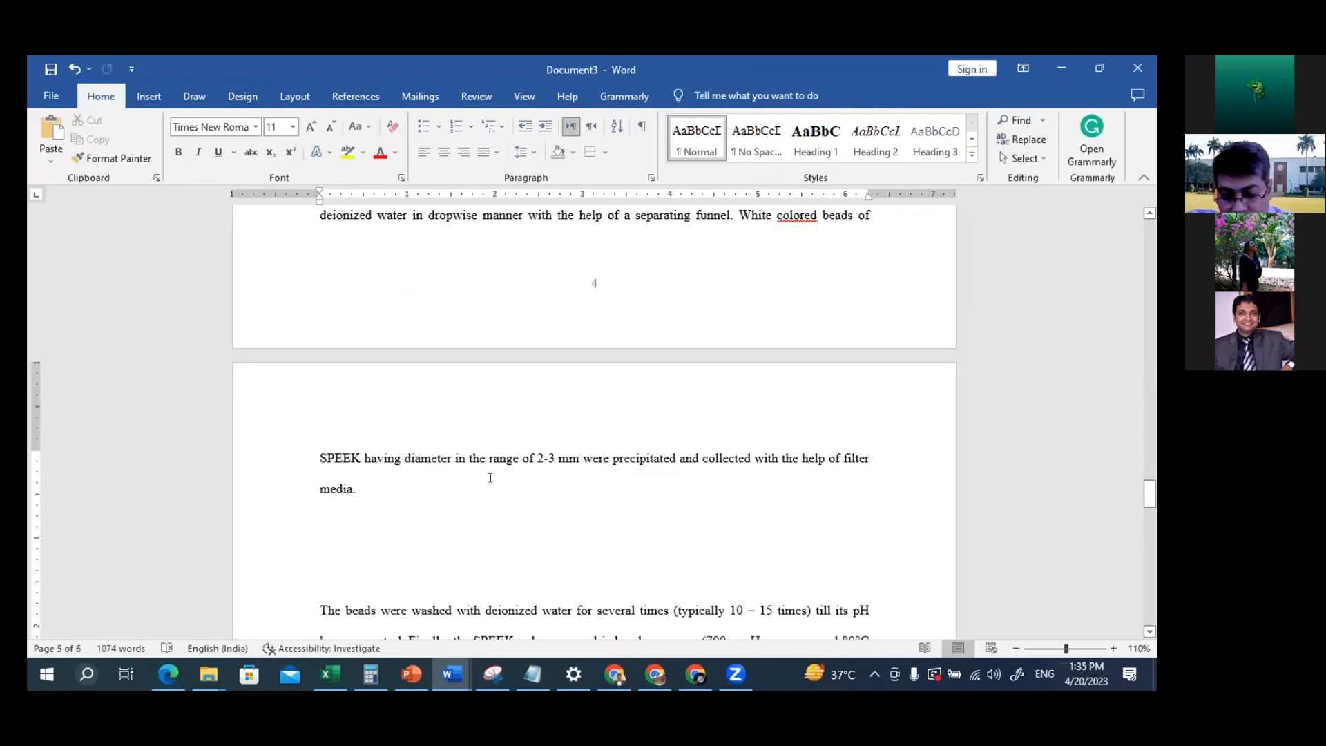
key("ctrl+v")
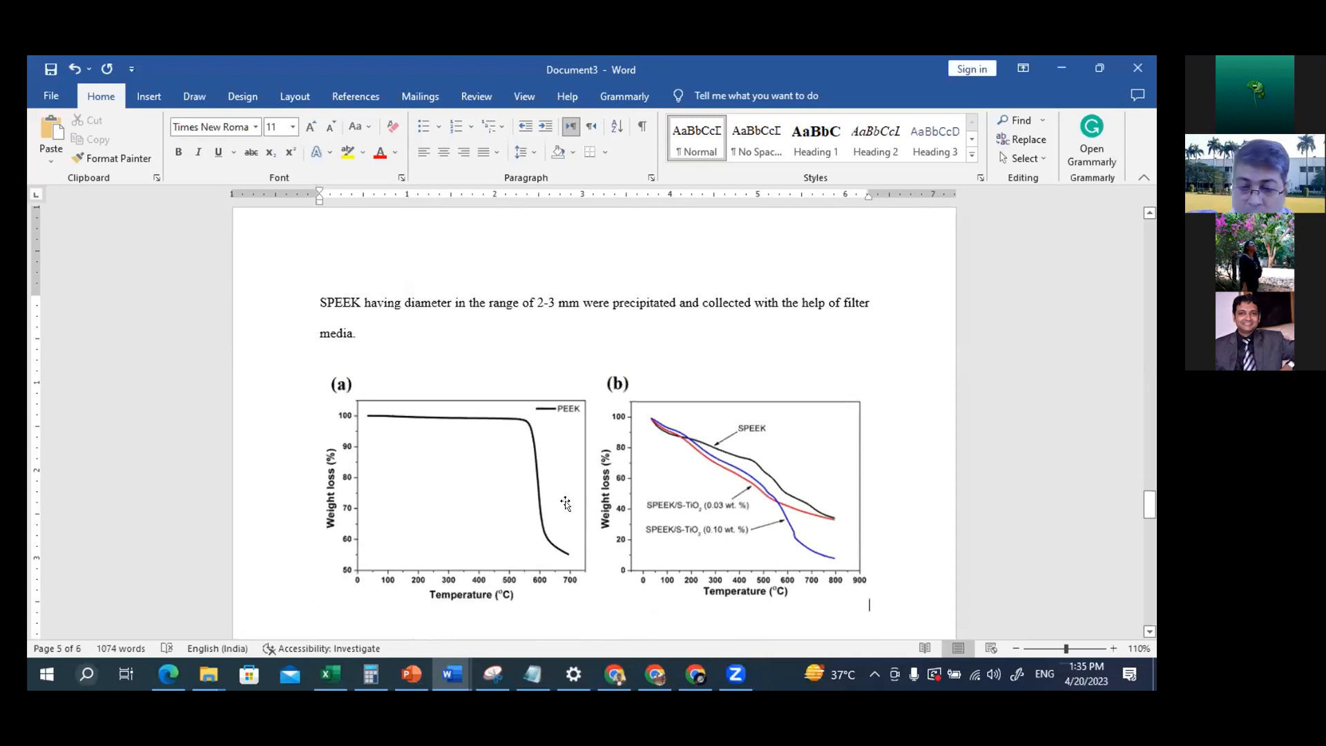
Add the manual caption "Fig.2 : woiediowqdowdwiep32o" on the blank line below the pasted TGA graphs picture
scroll(528, 546, "down", 2)
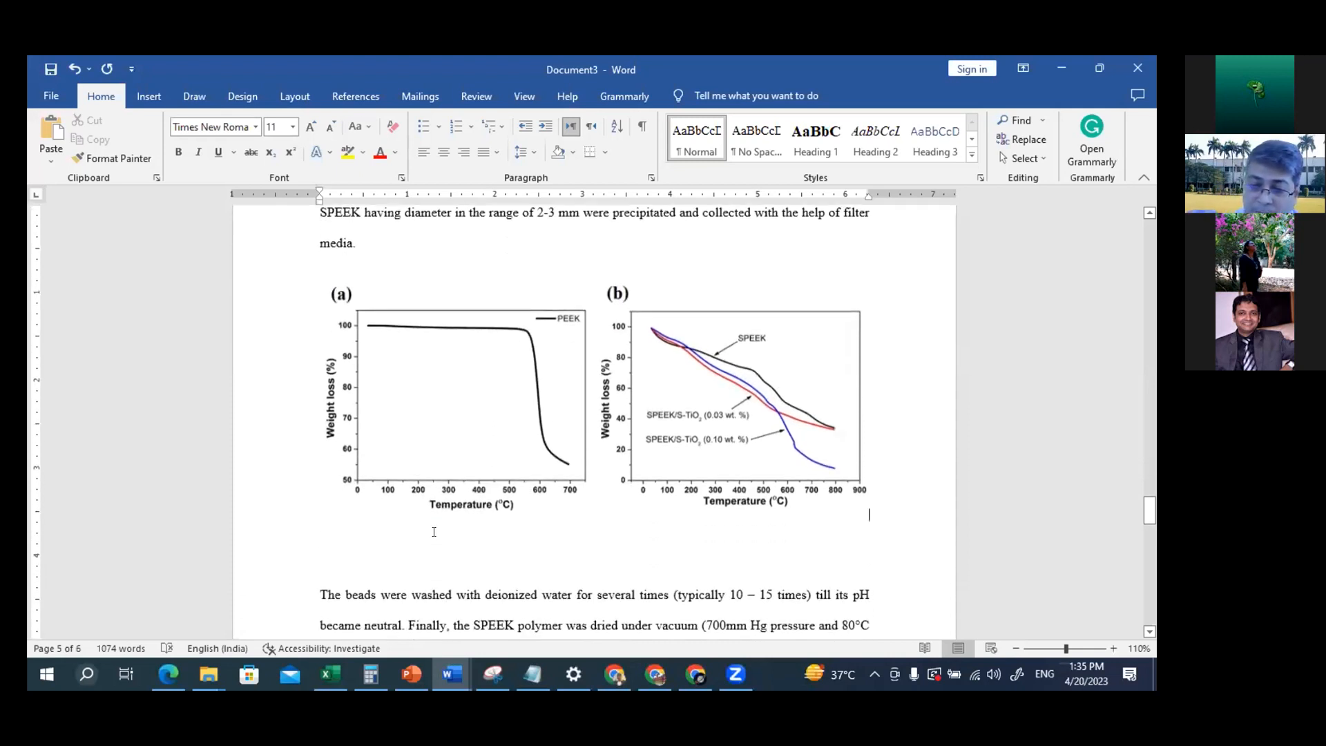
left_click(387, 541)
left_click(377, 542)
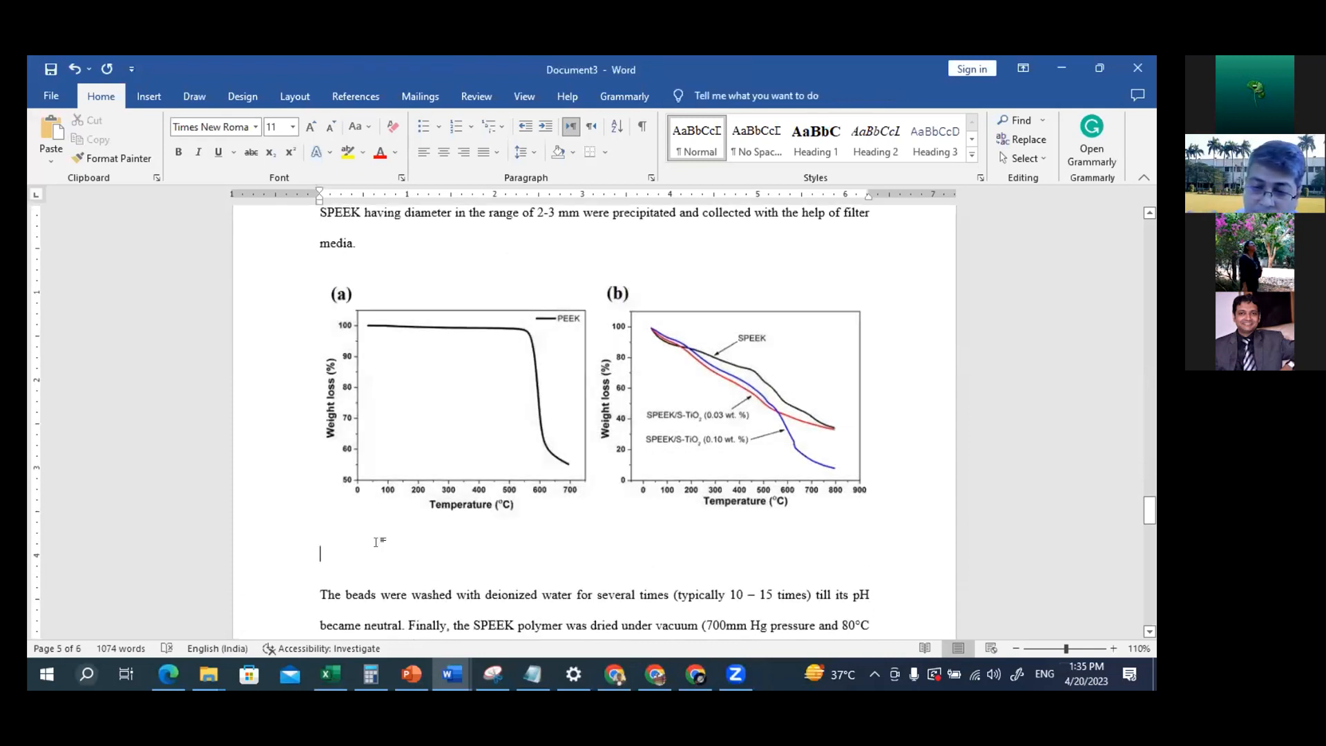
type("Fig.2")
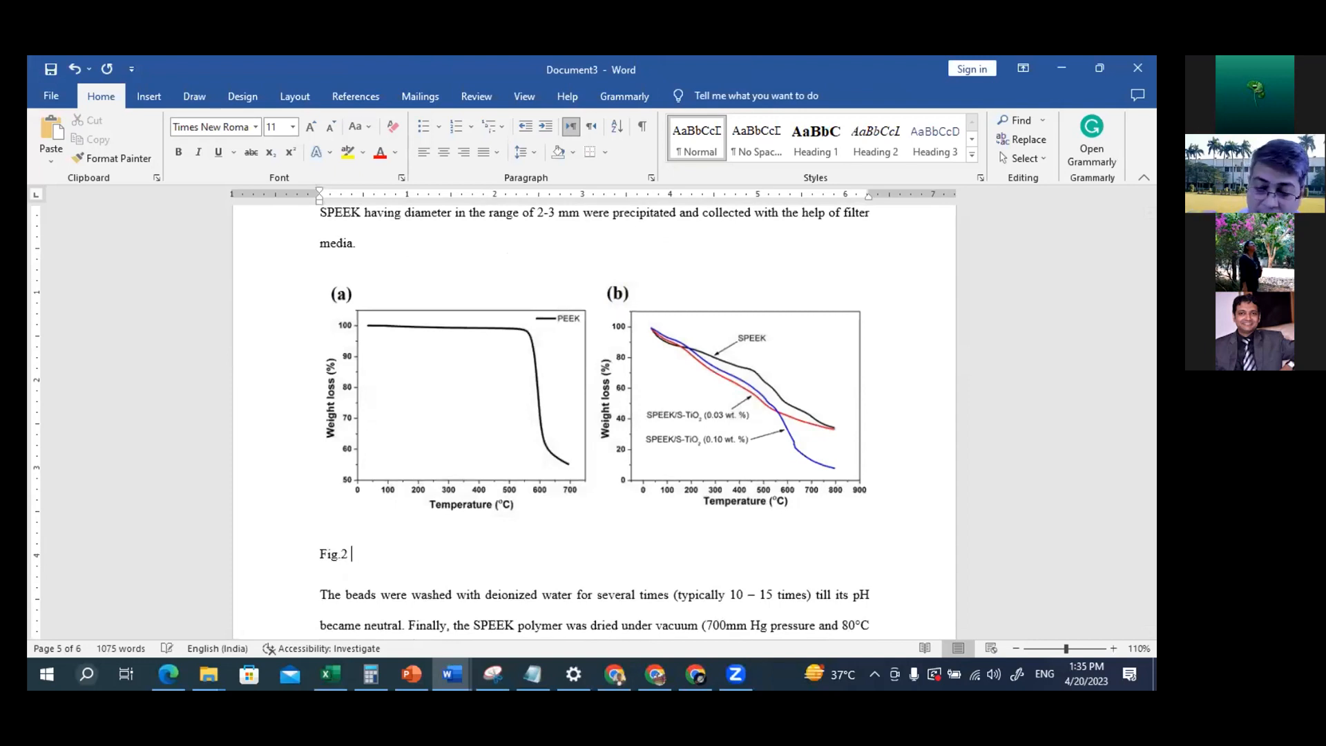
type(" : woiediowqdowdwiep32p")
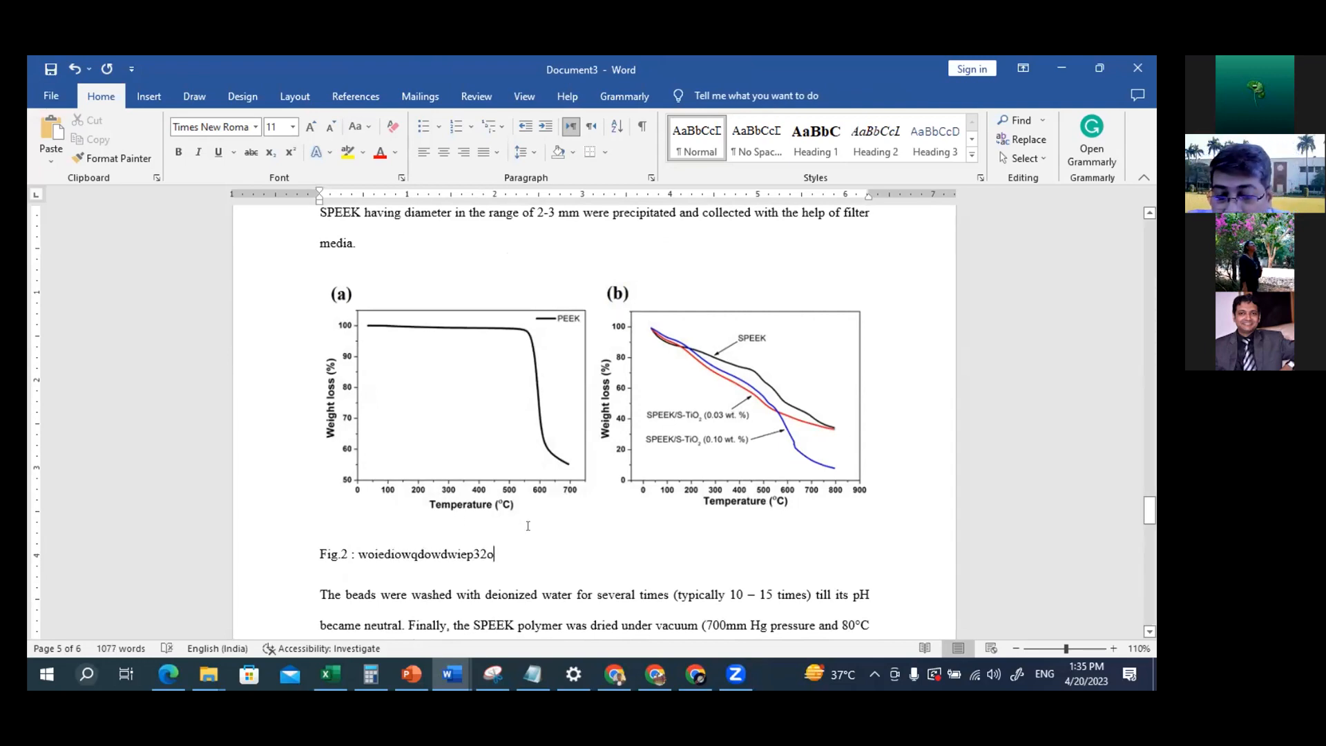
Compare the manual figure numbering in the captions below the TEM images and the TGA graphs
scroll(527, 525, "down", 6)
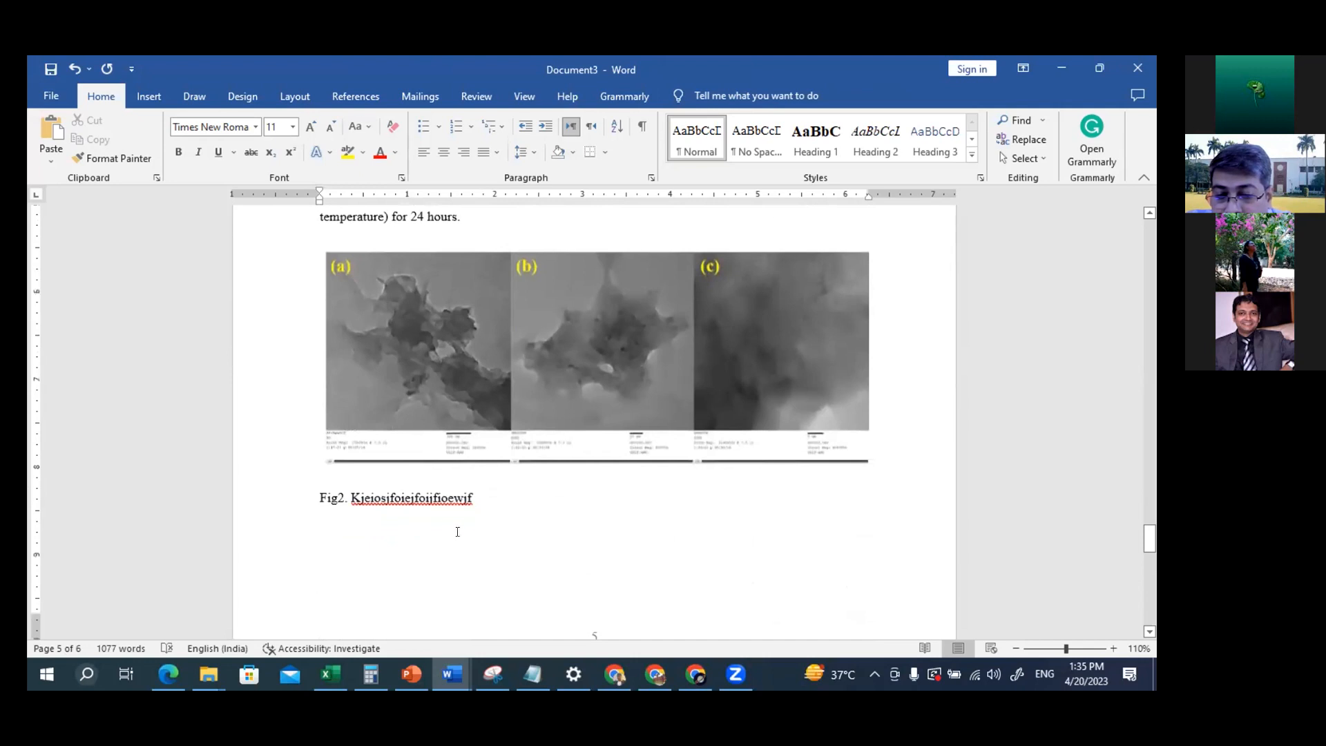
left_click(439, 487)
left_click(485, 501)
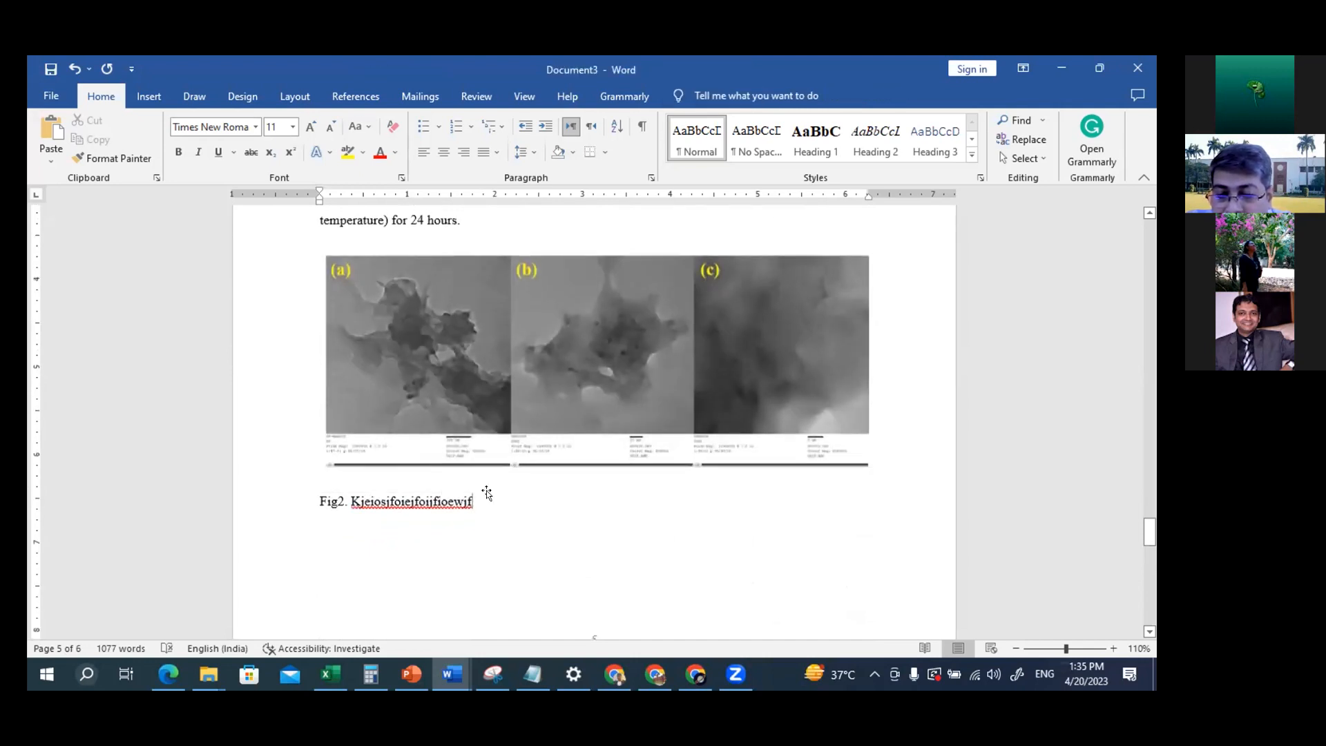
scroll(486, 490, "up", 6)
scroll(486, 490, "down", 5)
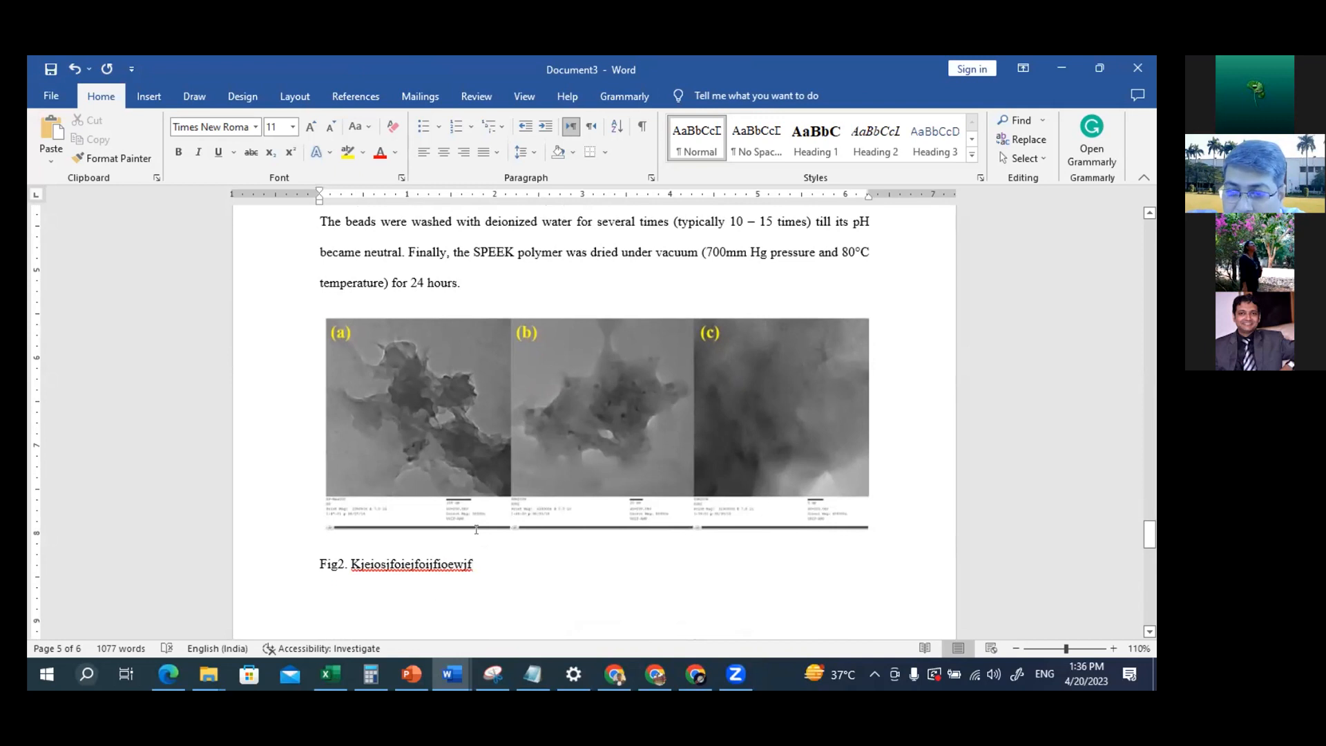
scroll(476, 529, "up", 3)
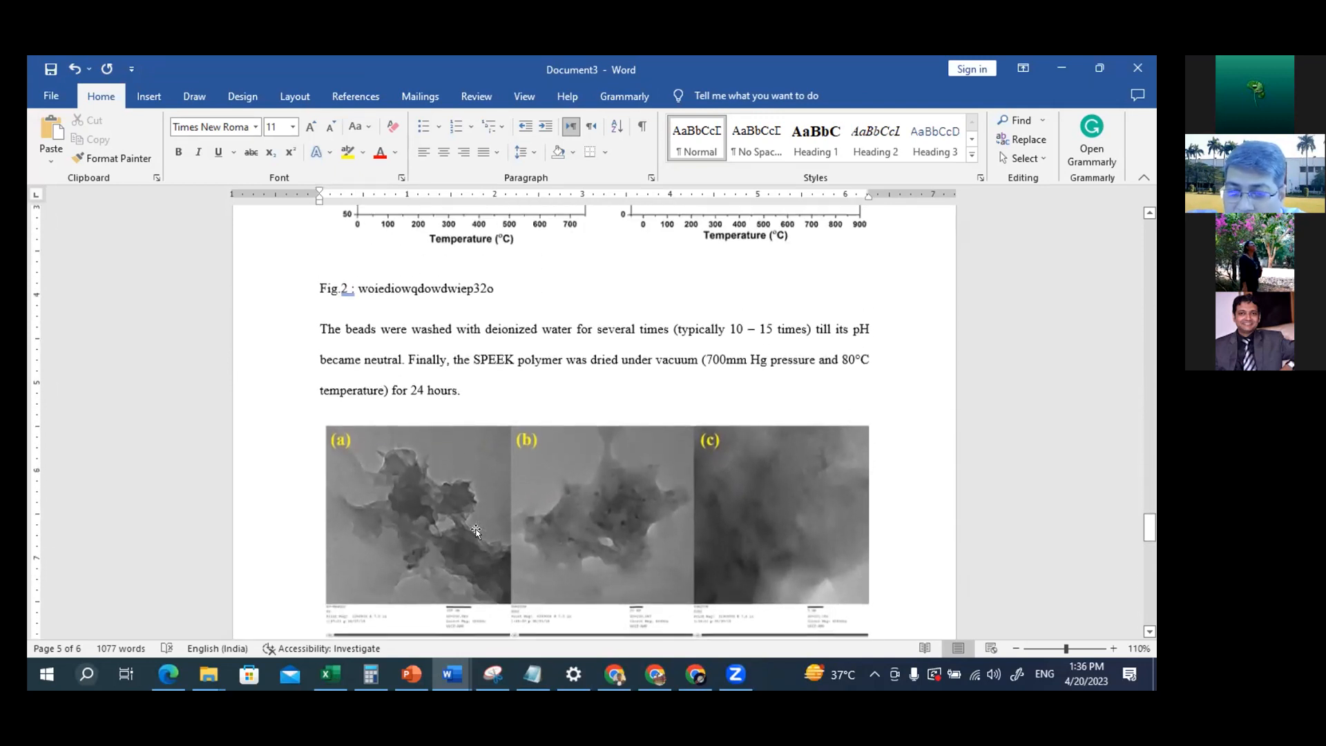
scroll(476, 529, "up", 4)
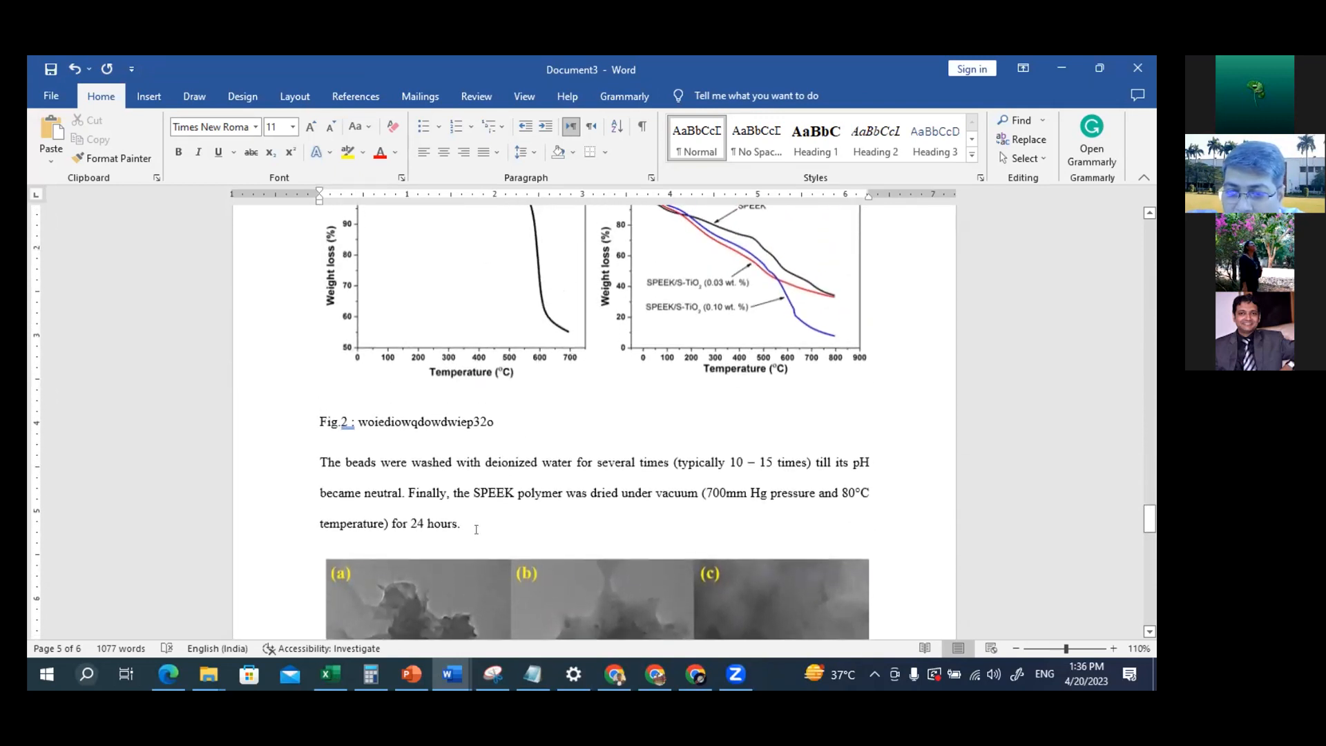
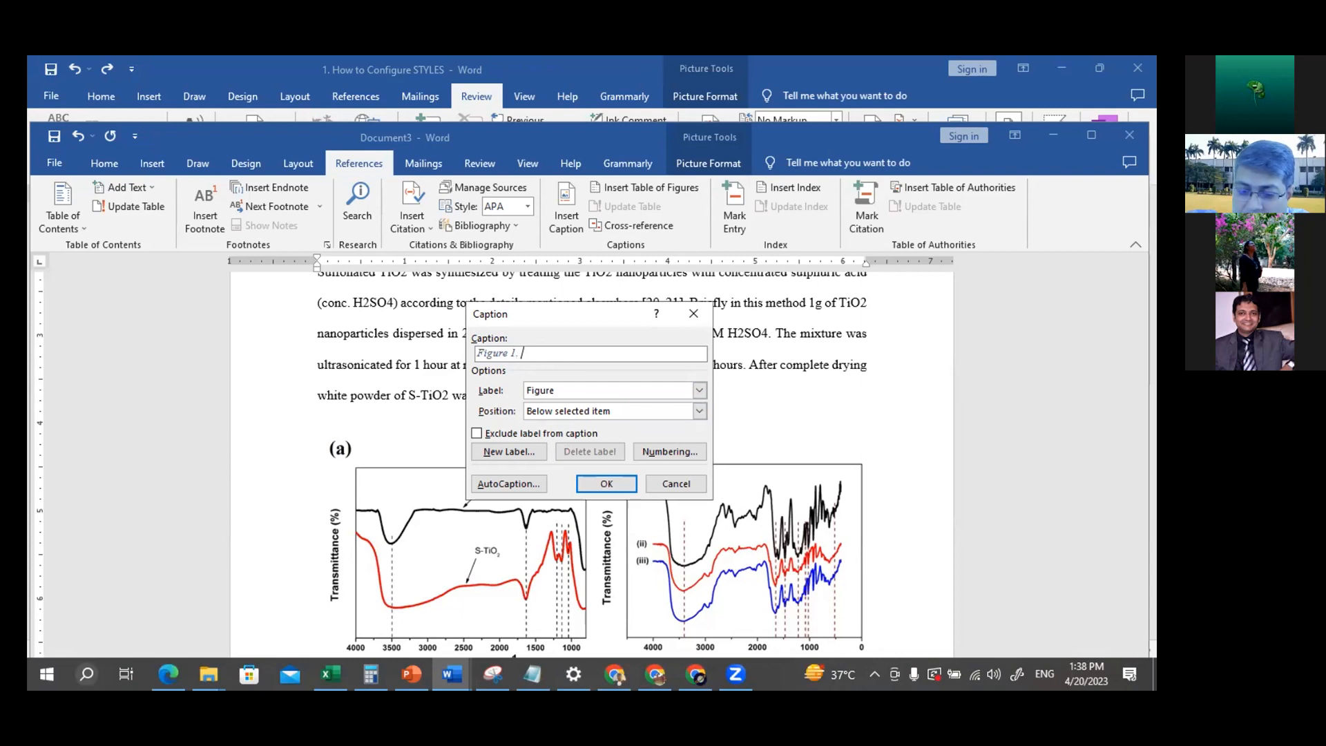
Insert the automatic caption "Figure 1. yuyuiyiouioupoijollkm" below the transmittance graphs picture
type("m")
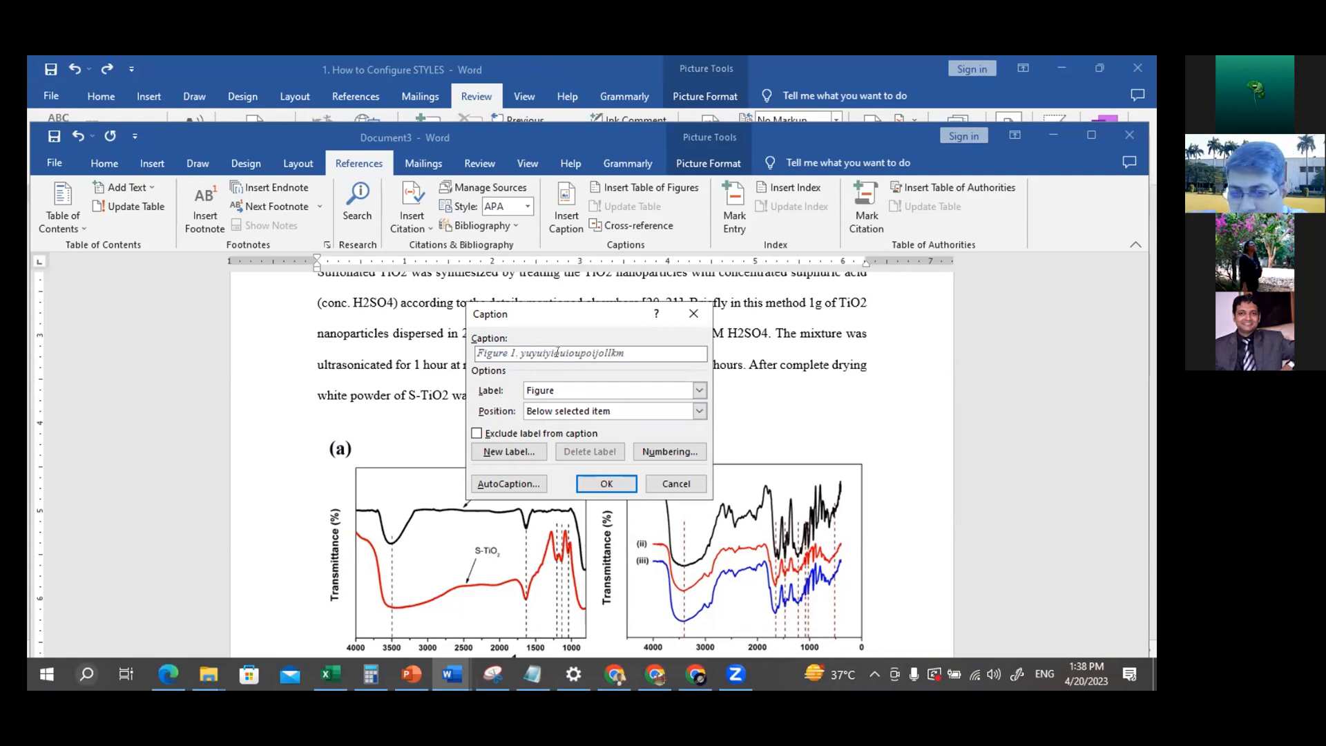
left_click(590, 486)
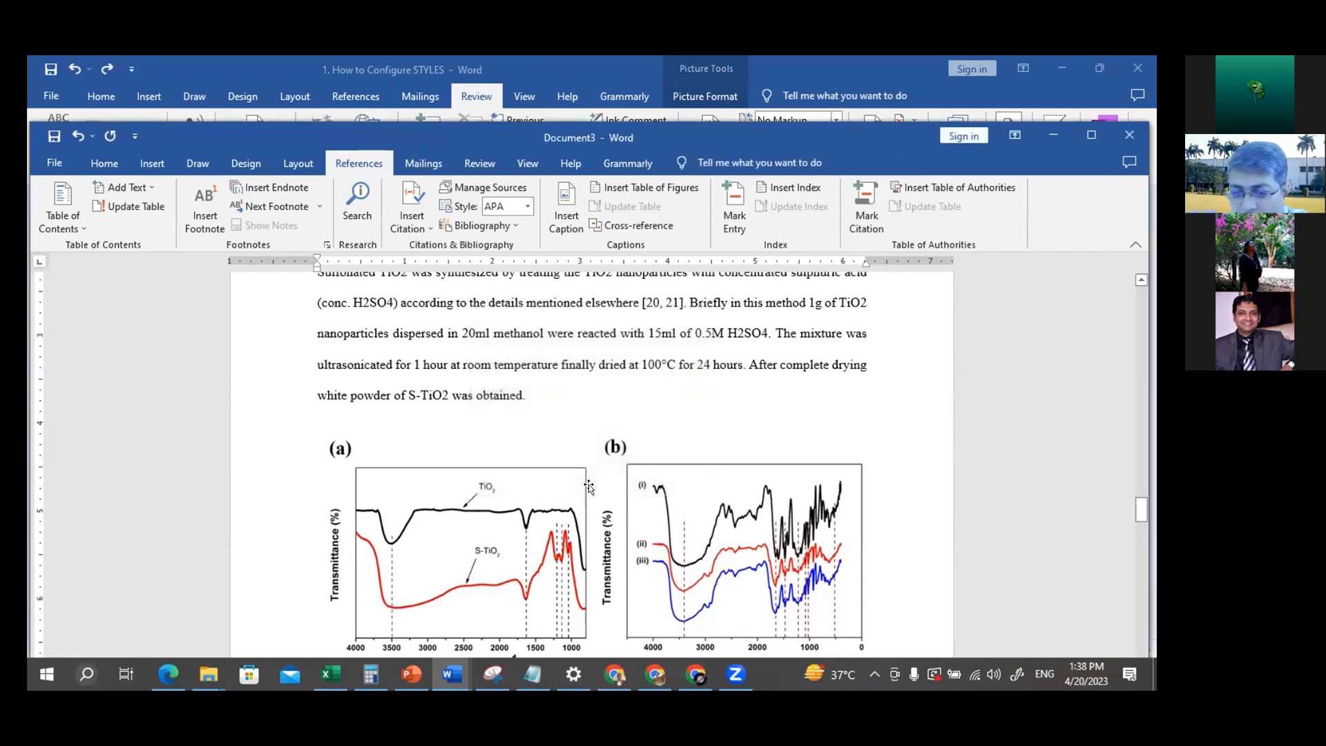
scroll(728, 474, "down", 3)
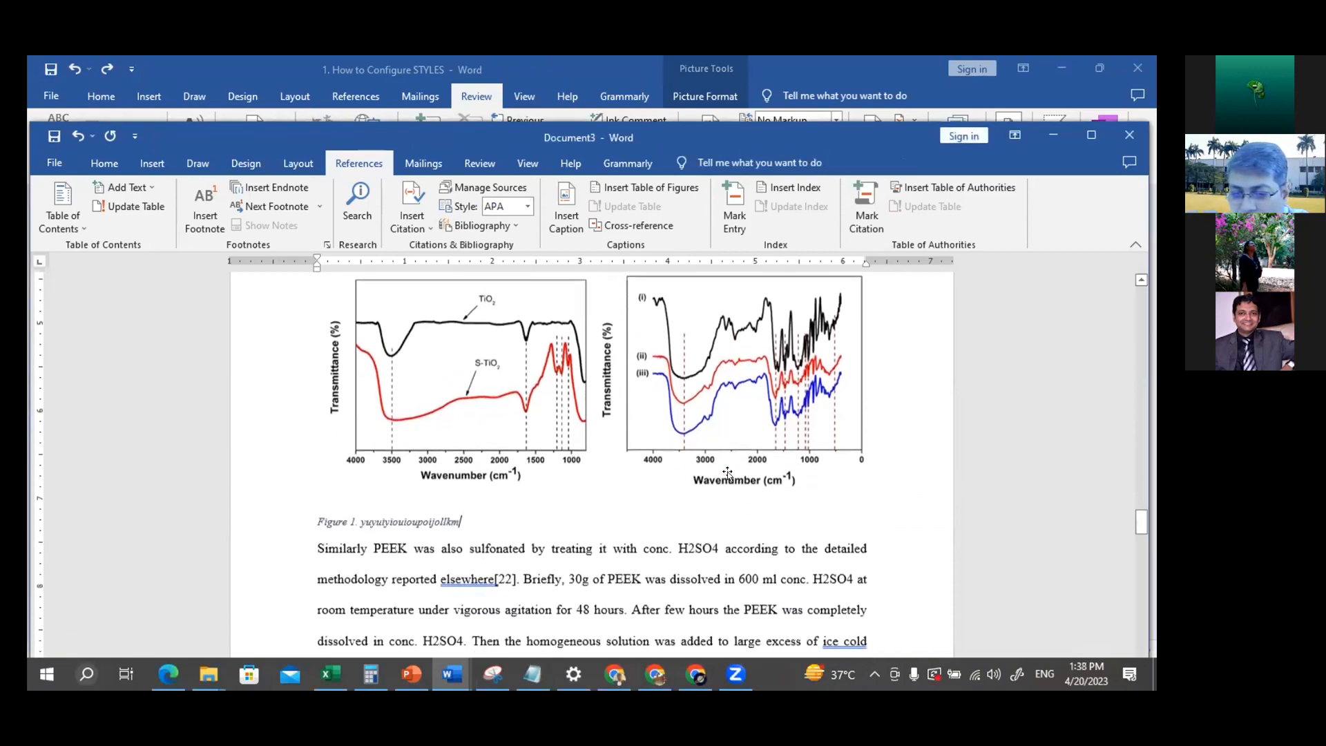
left_click(517, 406)
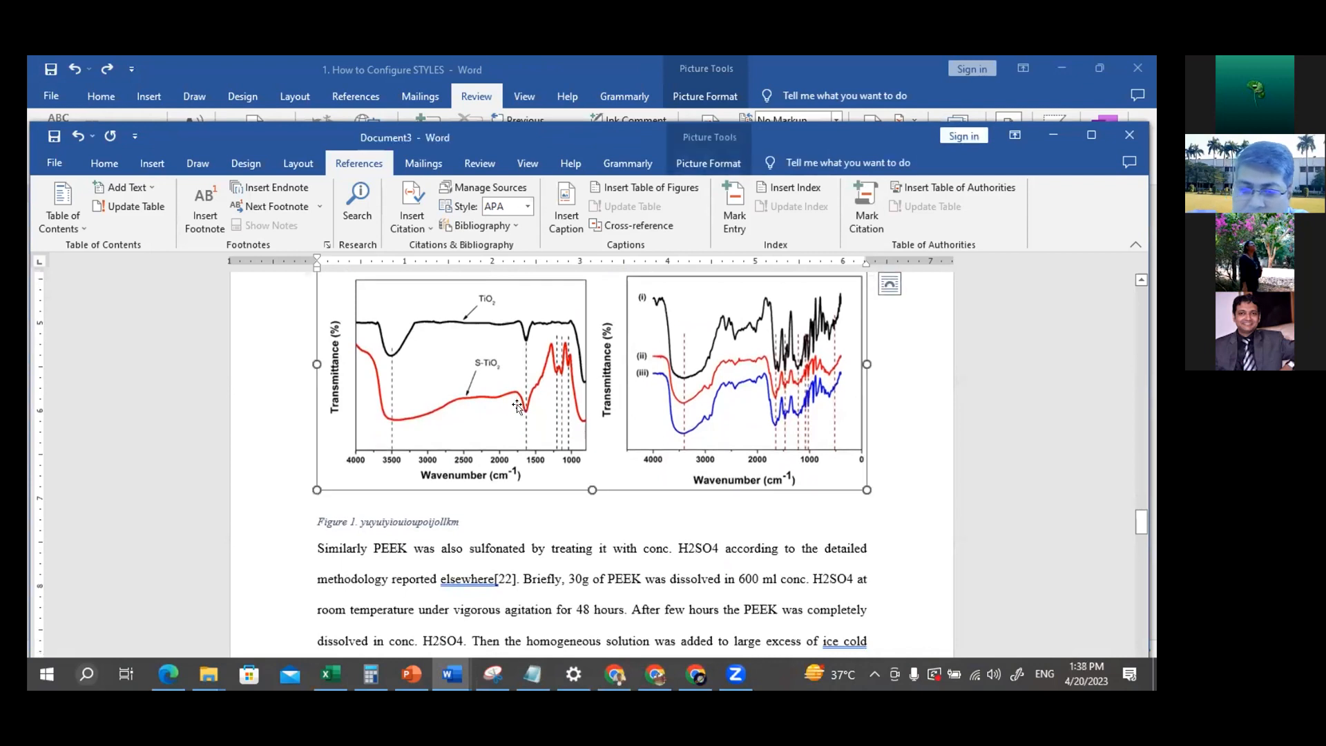
left_click(385, 519)
left_click(310, 515)
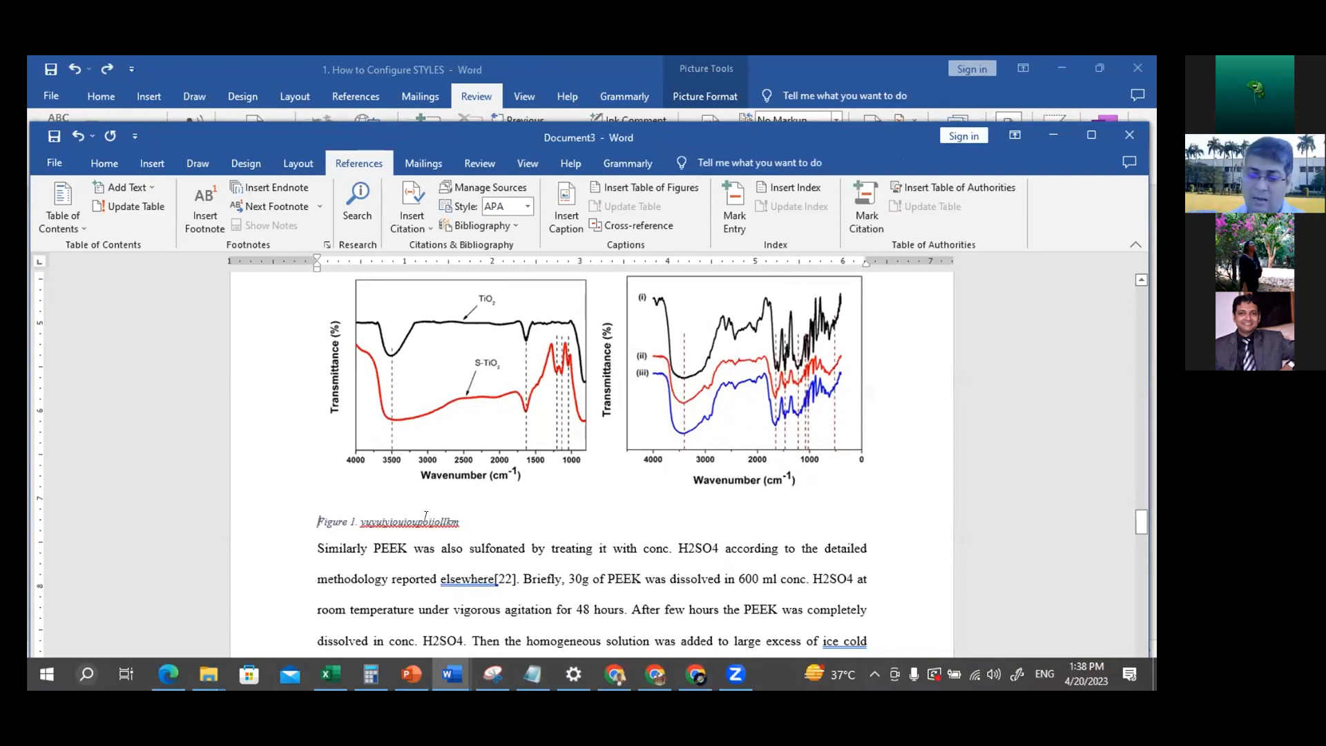
Insert the automatic caption "Figure 2: iuiwyued8uwyur8ur89" below the TEM images above section 2.2
scroll(426, 517, "down", 6)
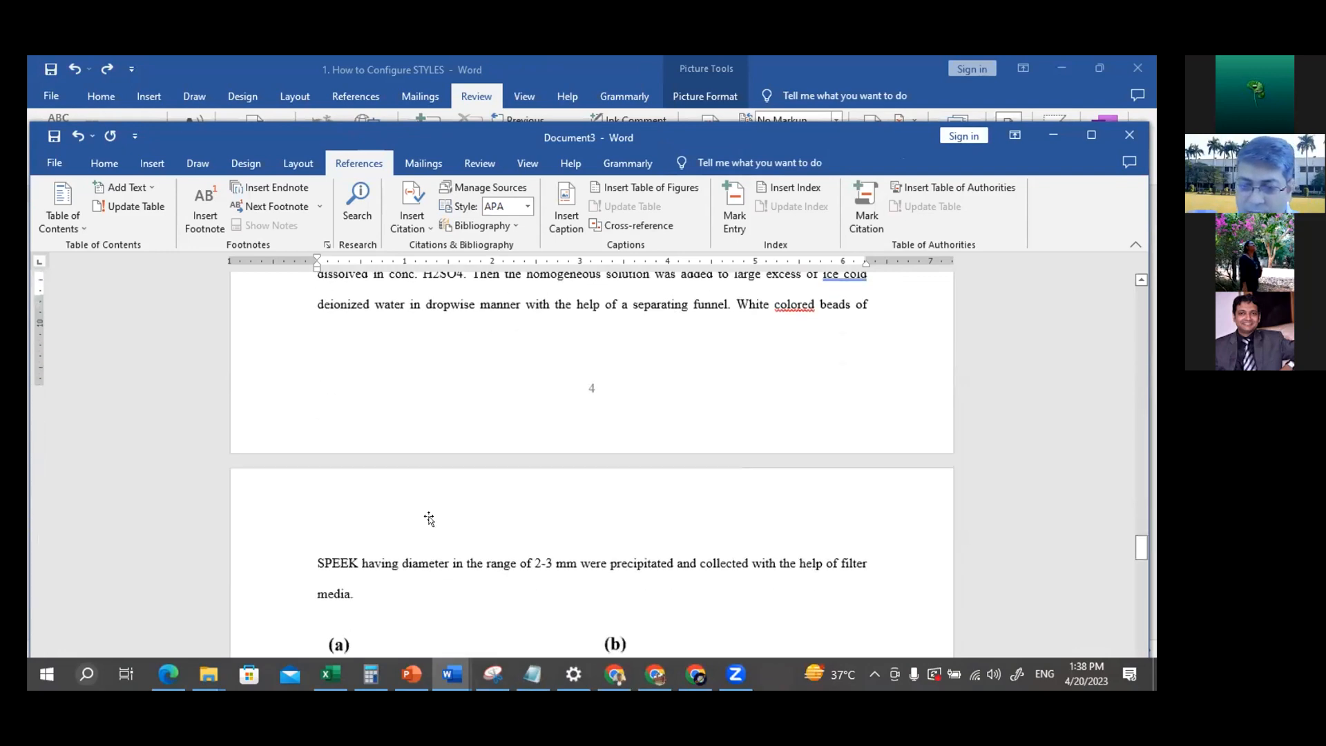
scroll(428, 518, "down", 10)
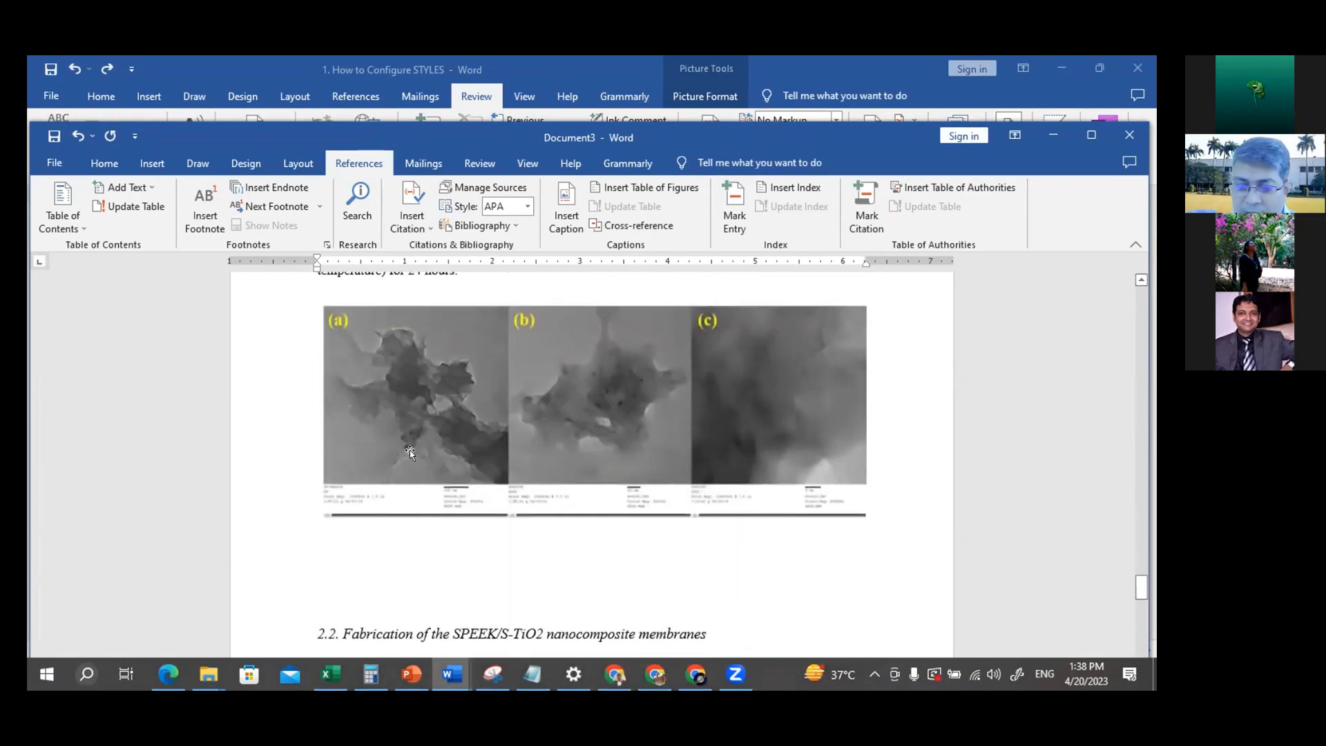
left_click(408, 442)
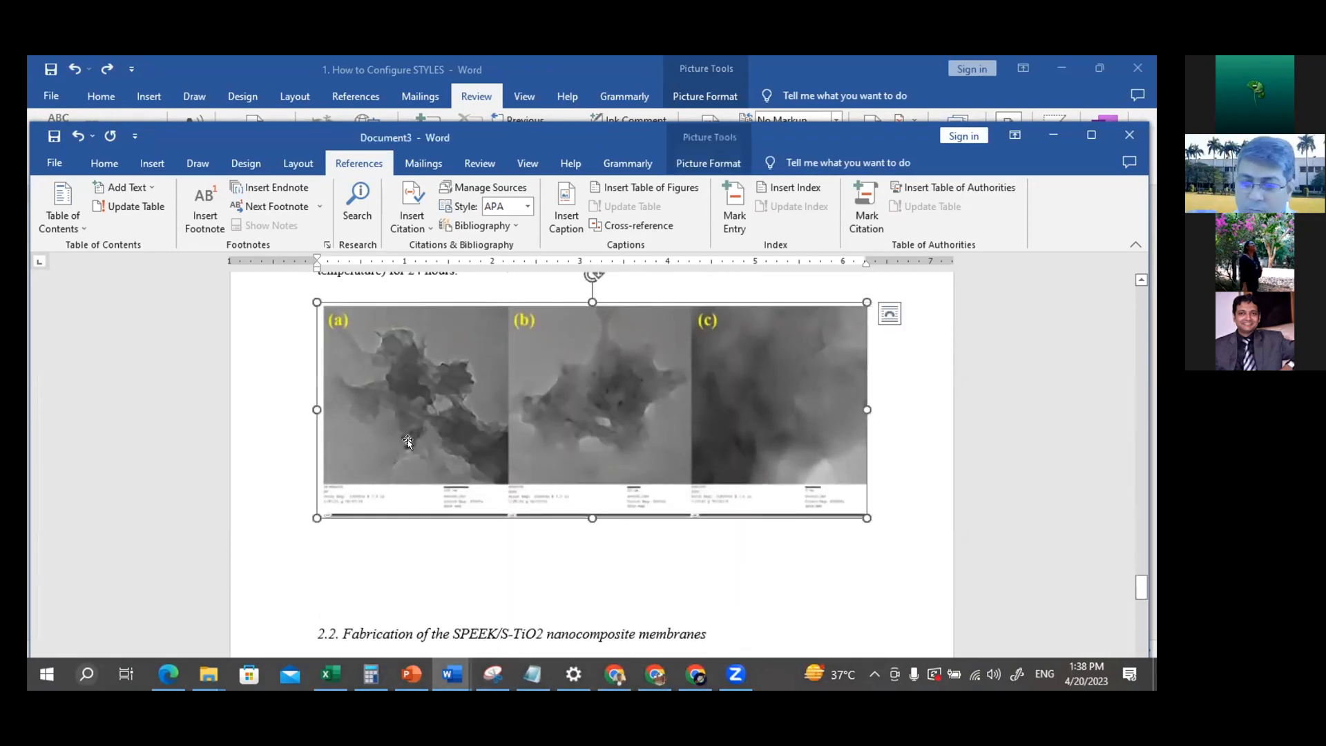
left_click(563, 200)
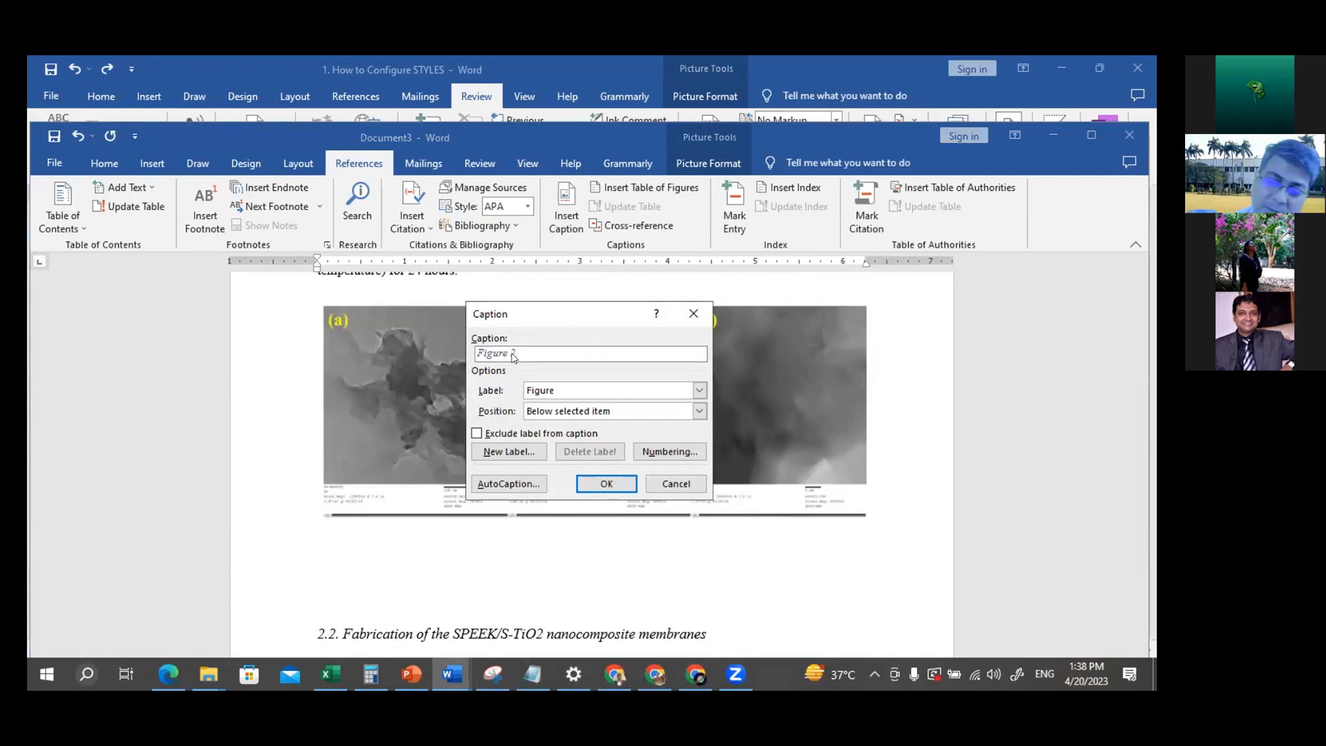
type(": iuiwyued8uwyur8ur89")
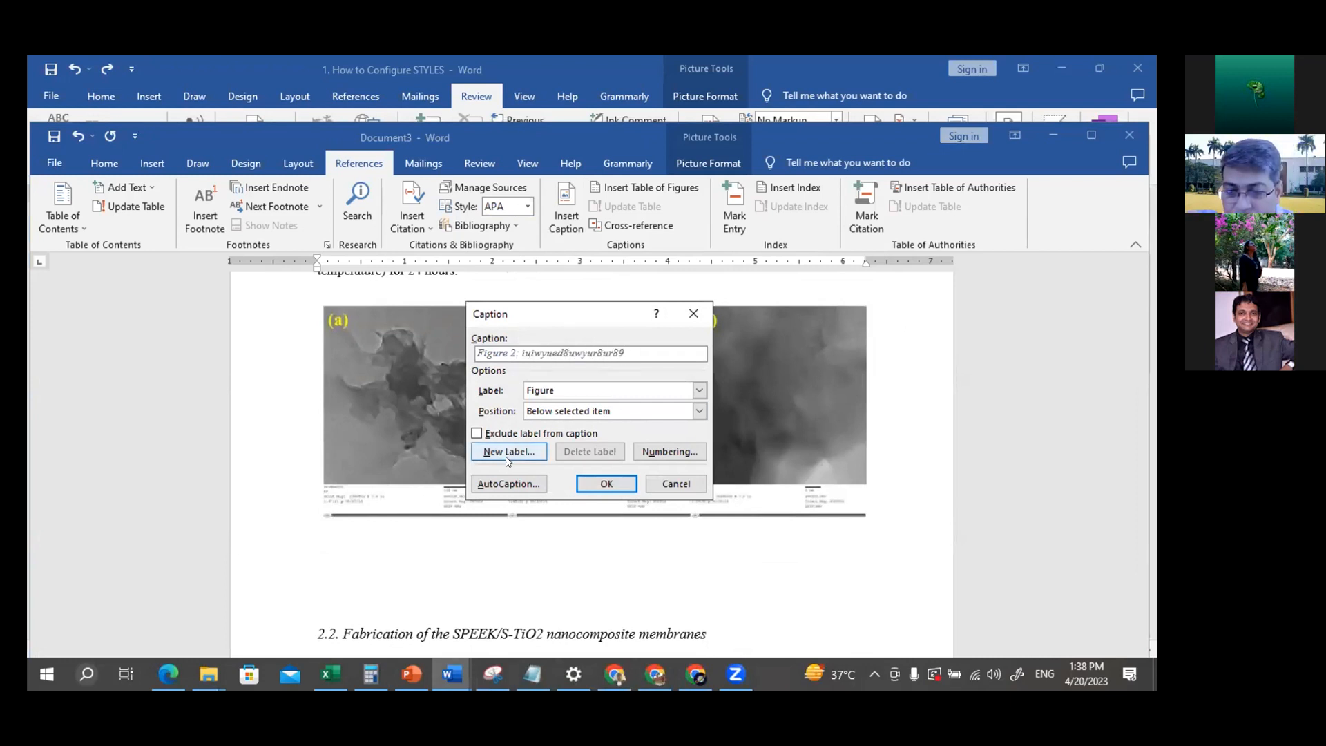
left_click(582, 484)
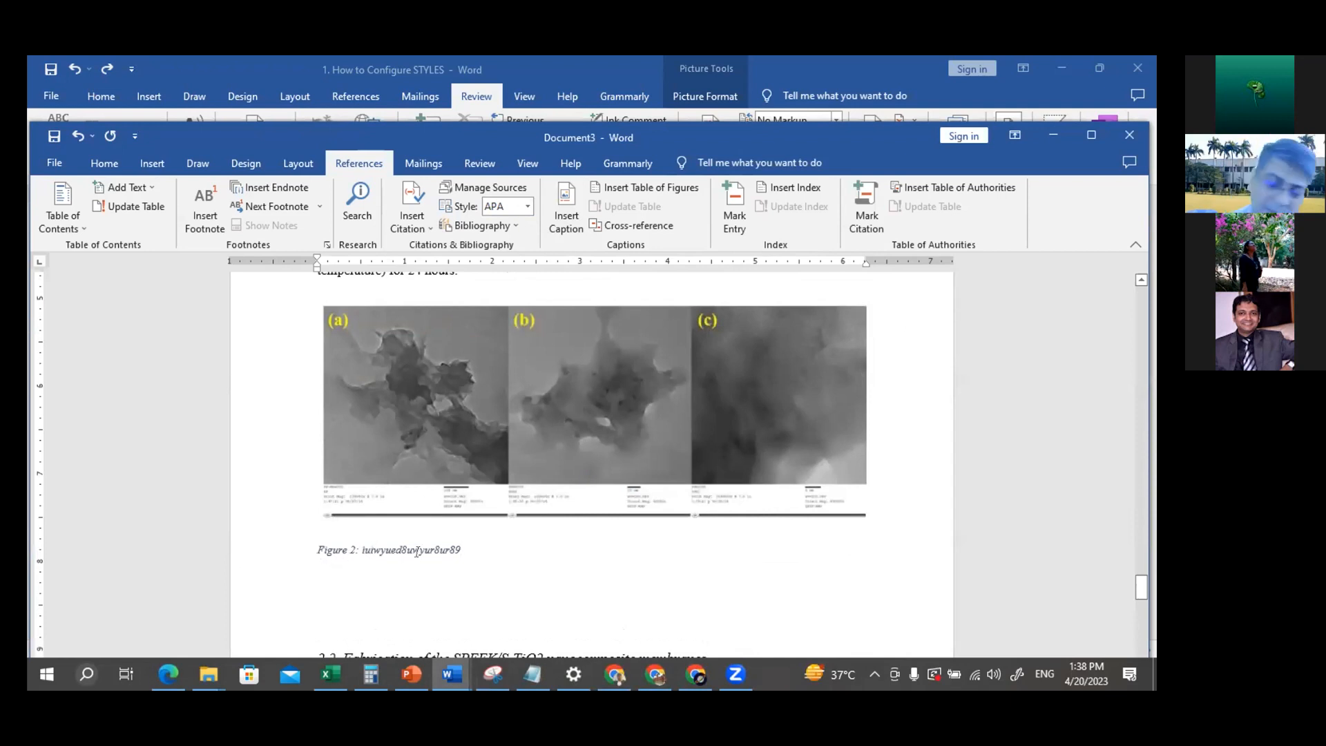
Insert the automatic caption "Figure 2. vhgyuguhuiiopo mmllkl;" below the TGA weight loss graphs after "media."
scroll(471, 493, "up", 5)
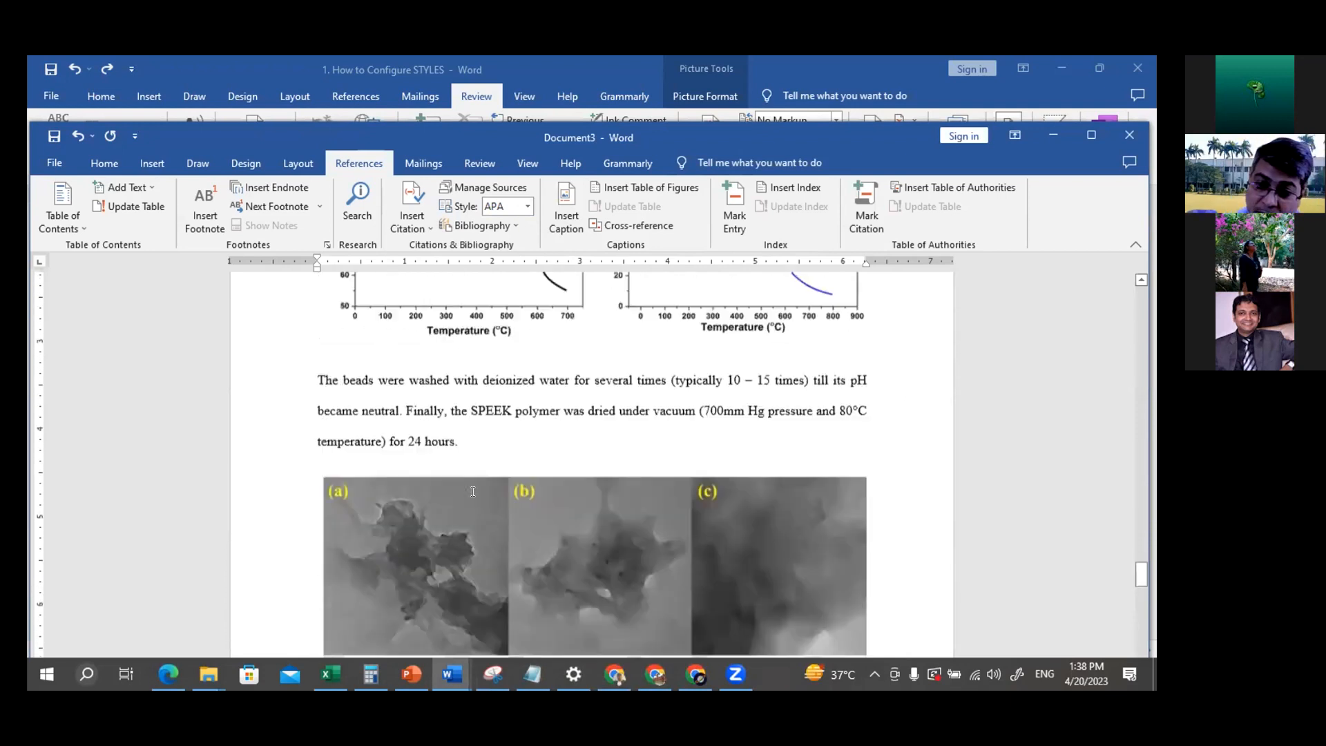
scroll(472, 492, "up", 1)
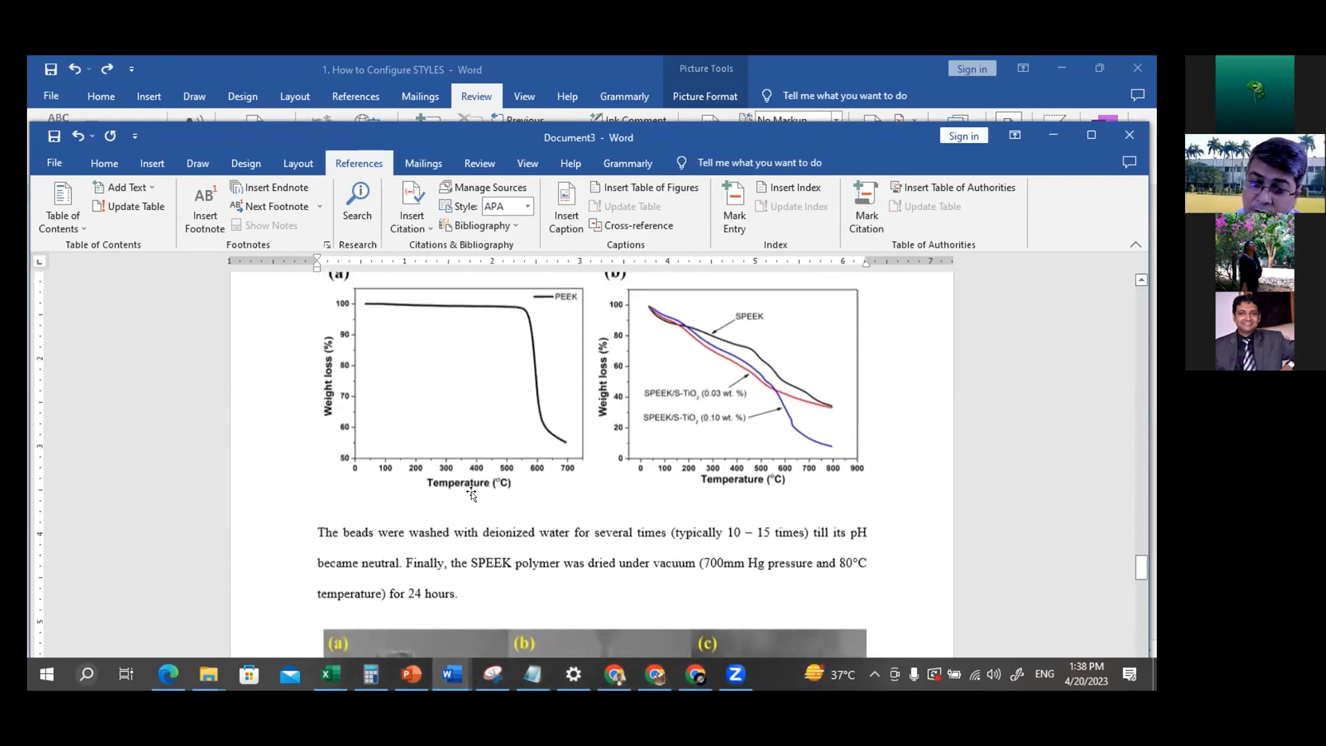
left_click(468, 383)
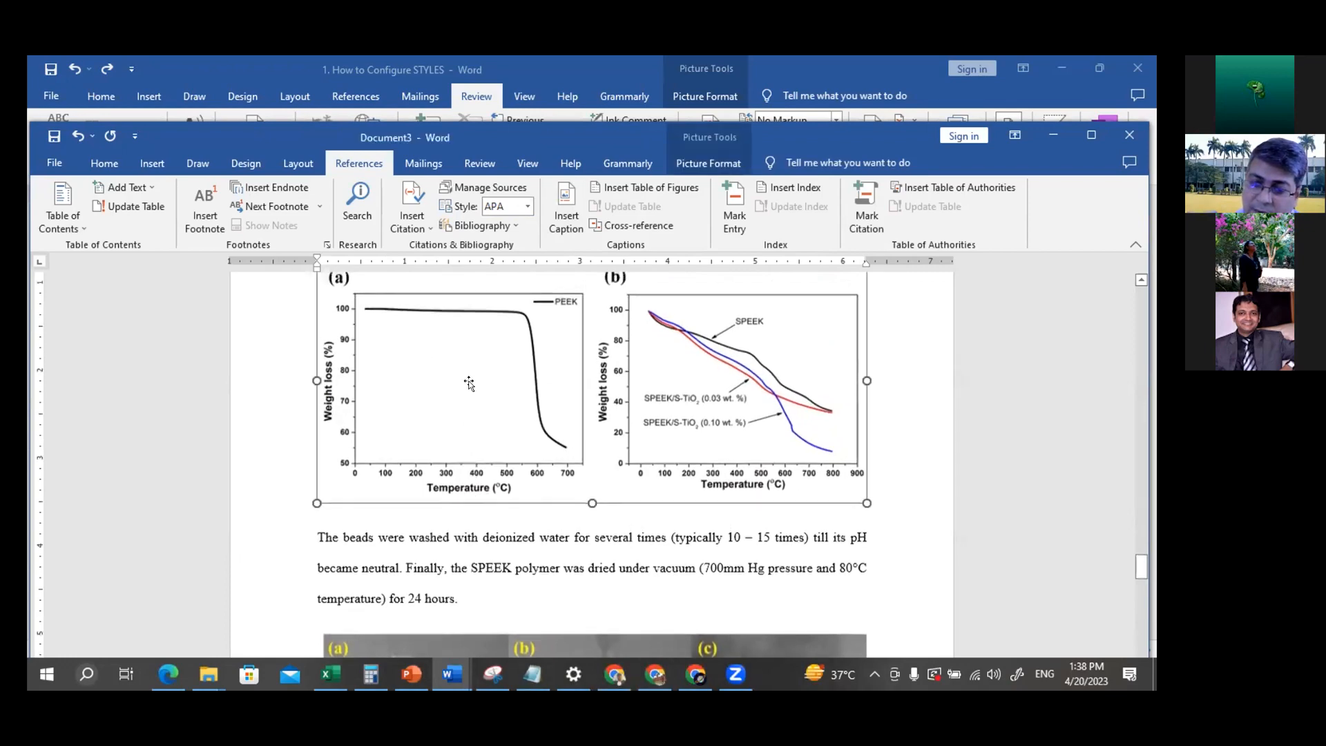
scroll(468, 384, "up", 7)
scroll(468, 385, "down", 10)
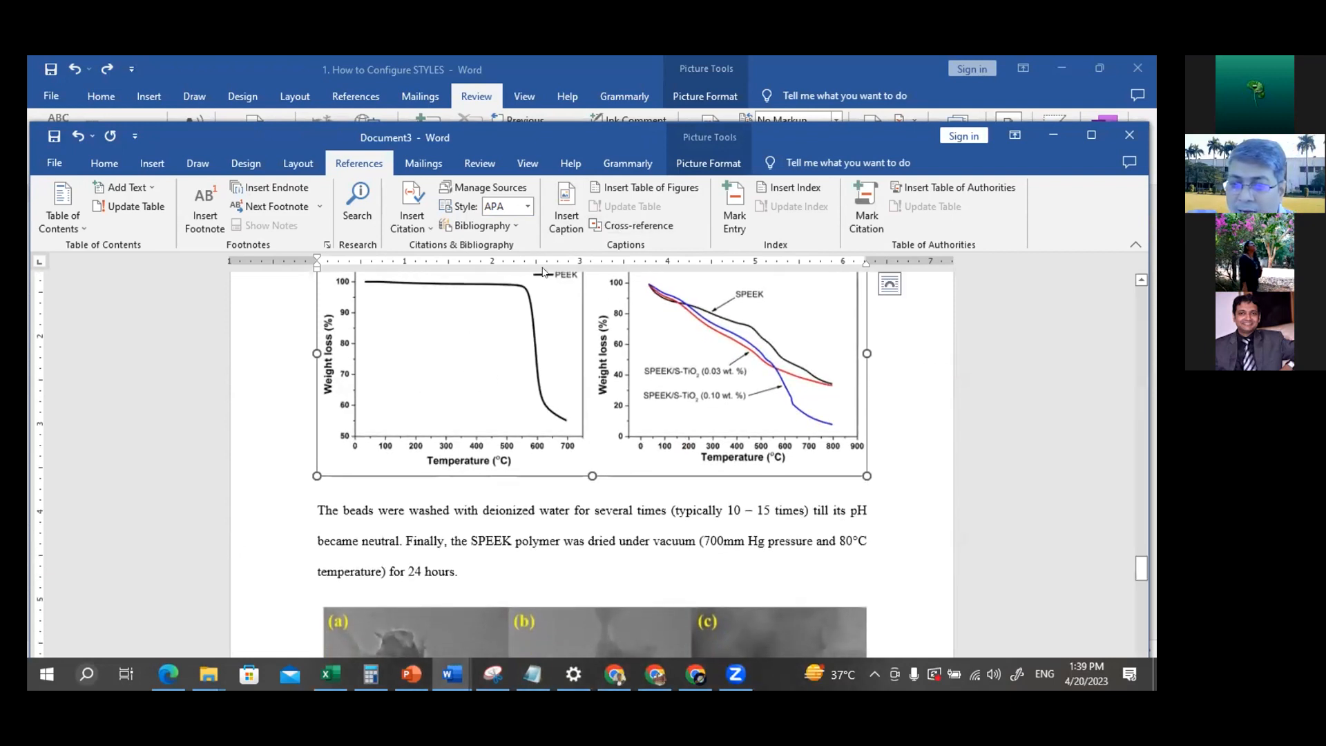
left_click(564, 207)
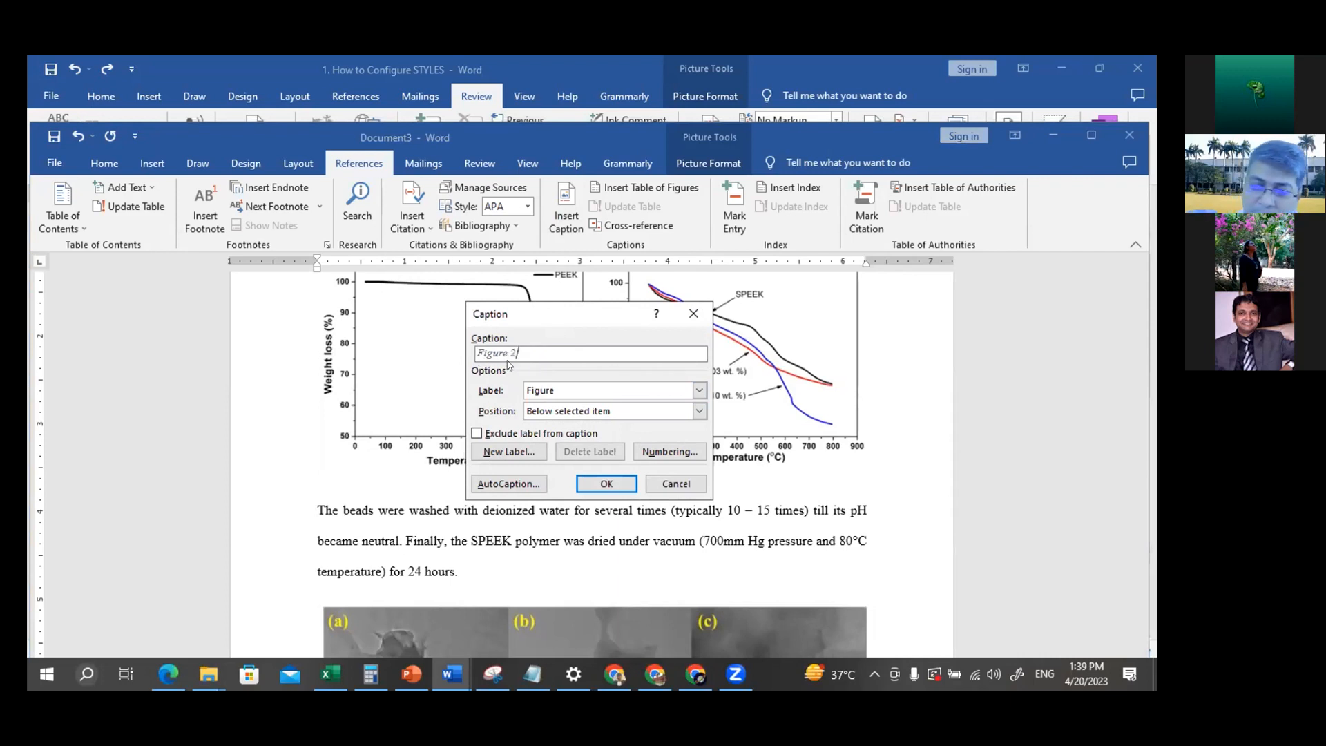
type(". vhgyuguhui")
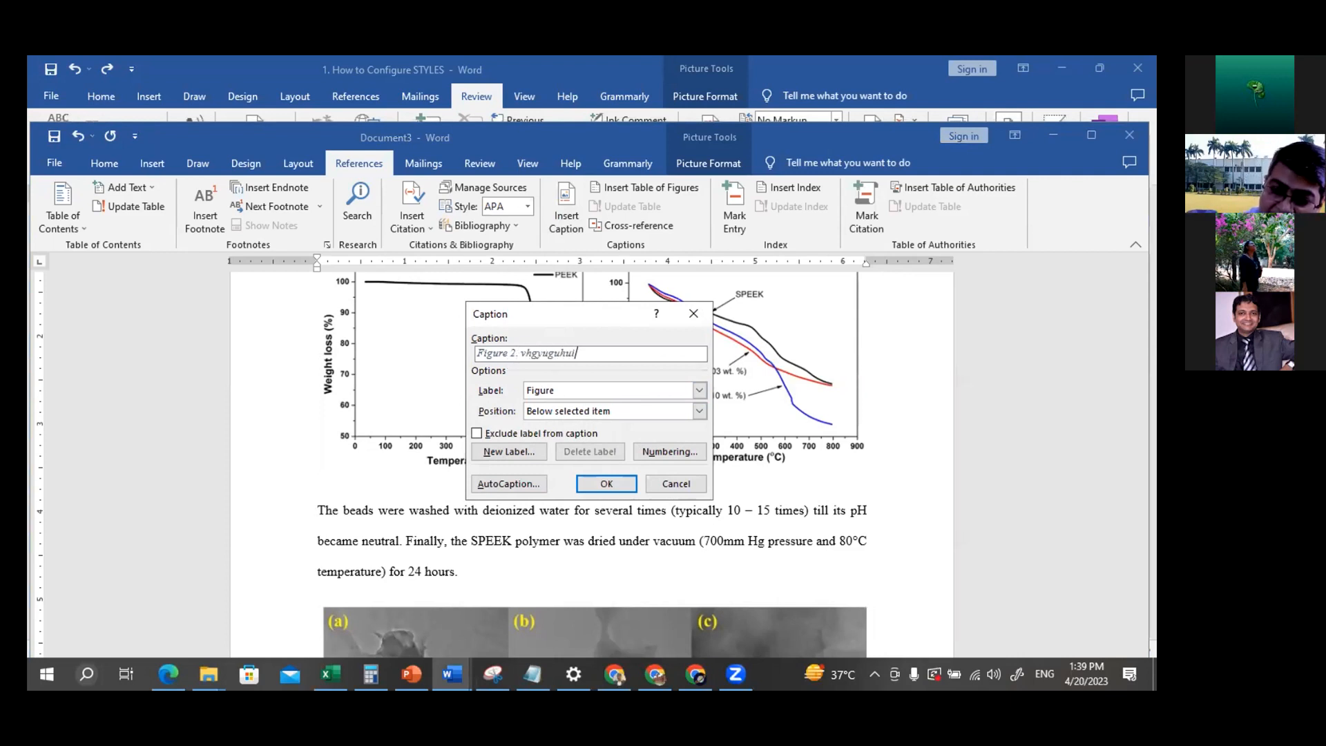
type("iopo mmllkl;")
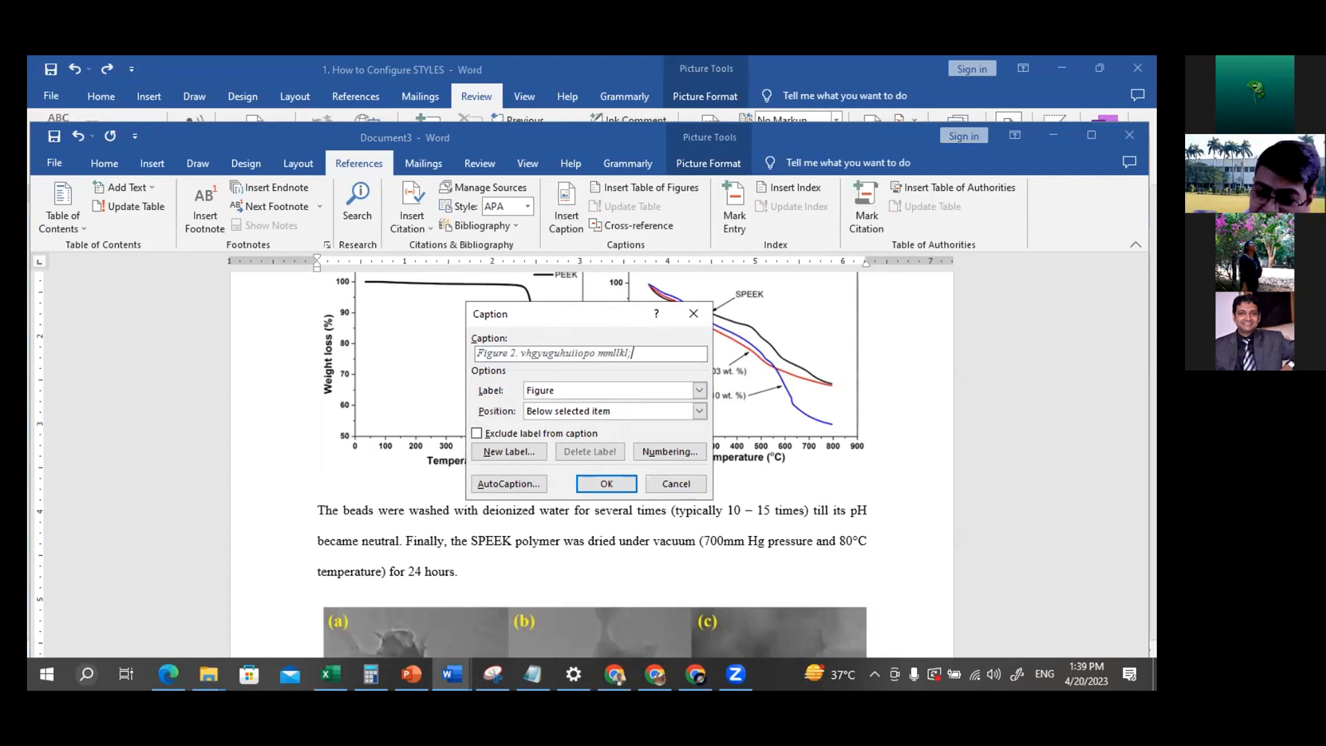
left_click(603, 484)
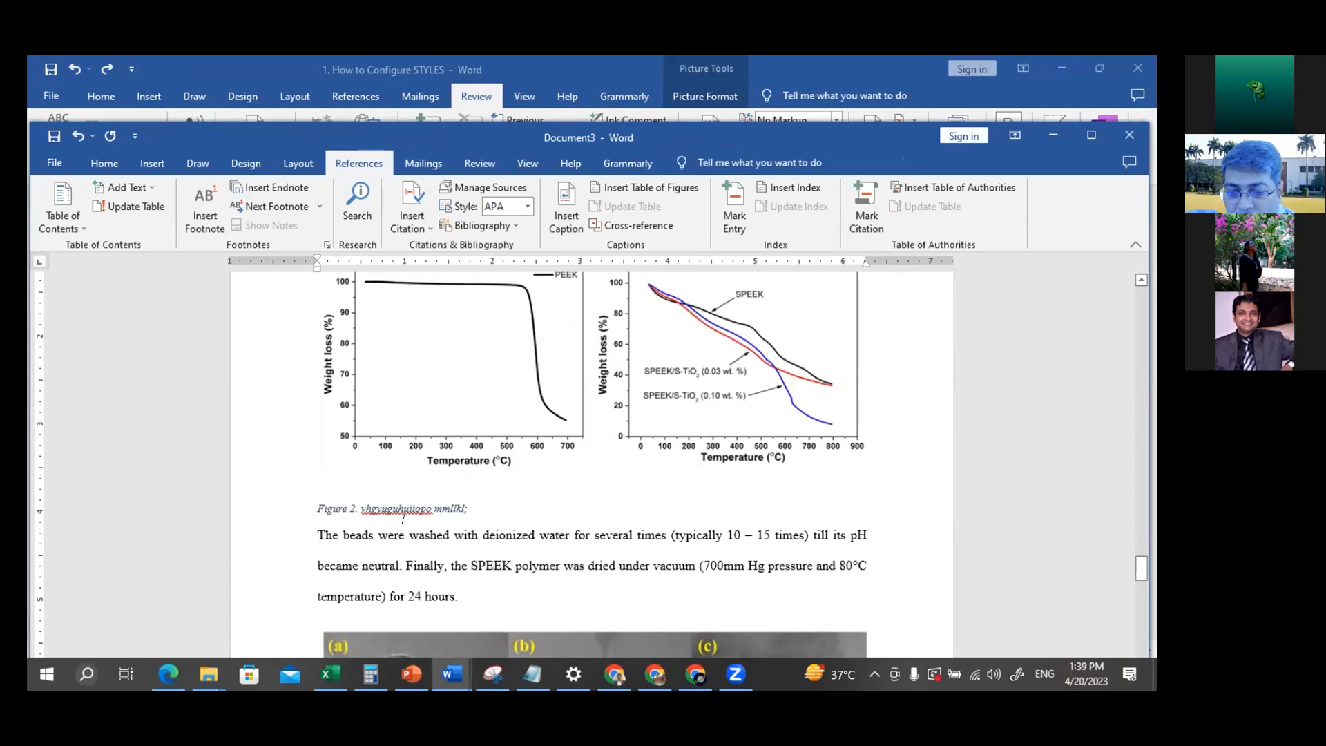
Check the automatic figure numbering in the captions below the TEM images, the TGA graphs and the transmittance graphs
scroll(404, 510, "down", 6)
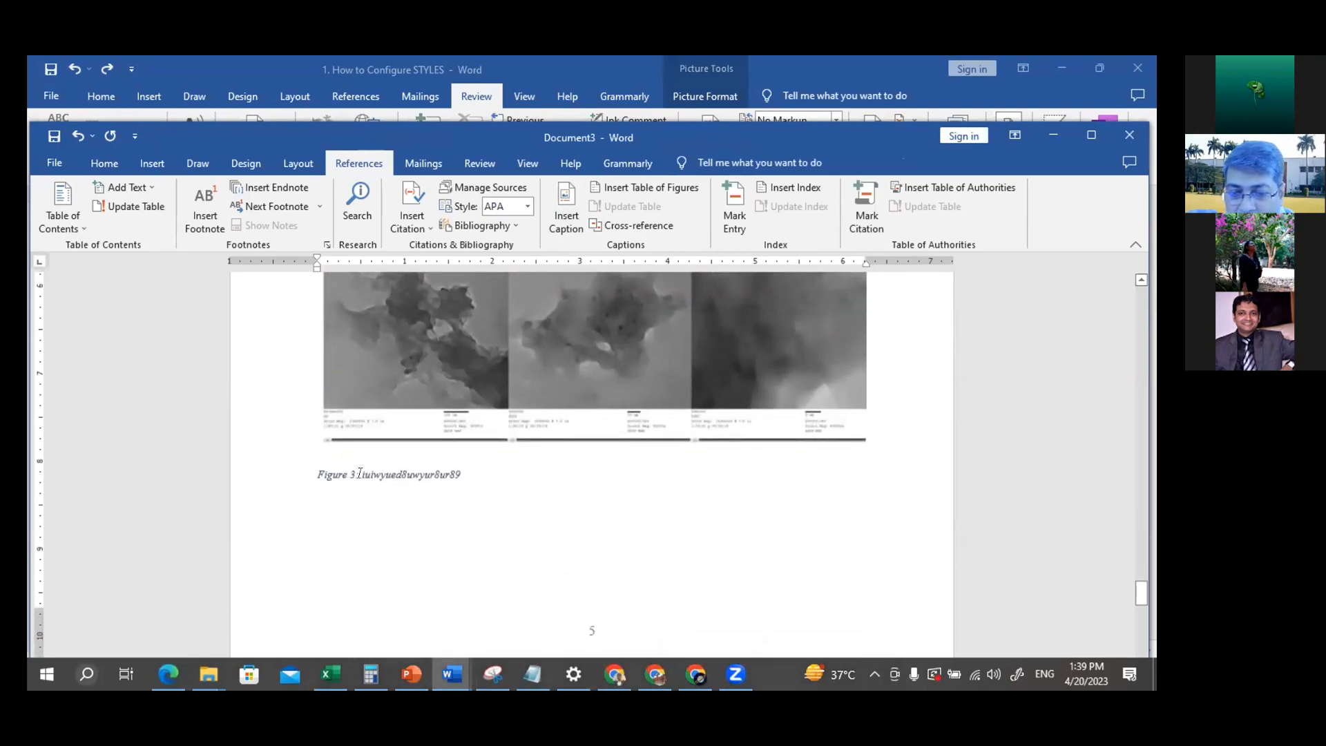
left_click(360, 474)
left_click_drag(310, 474, 473, 474)
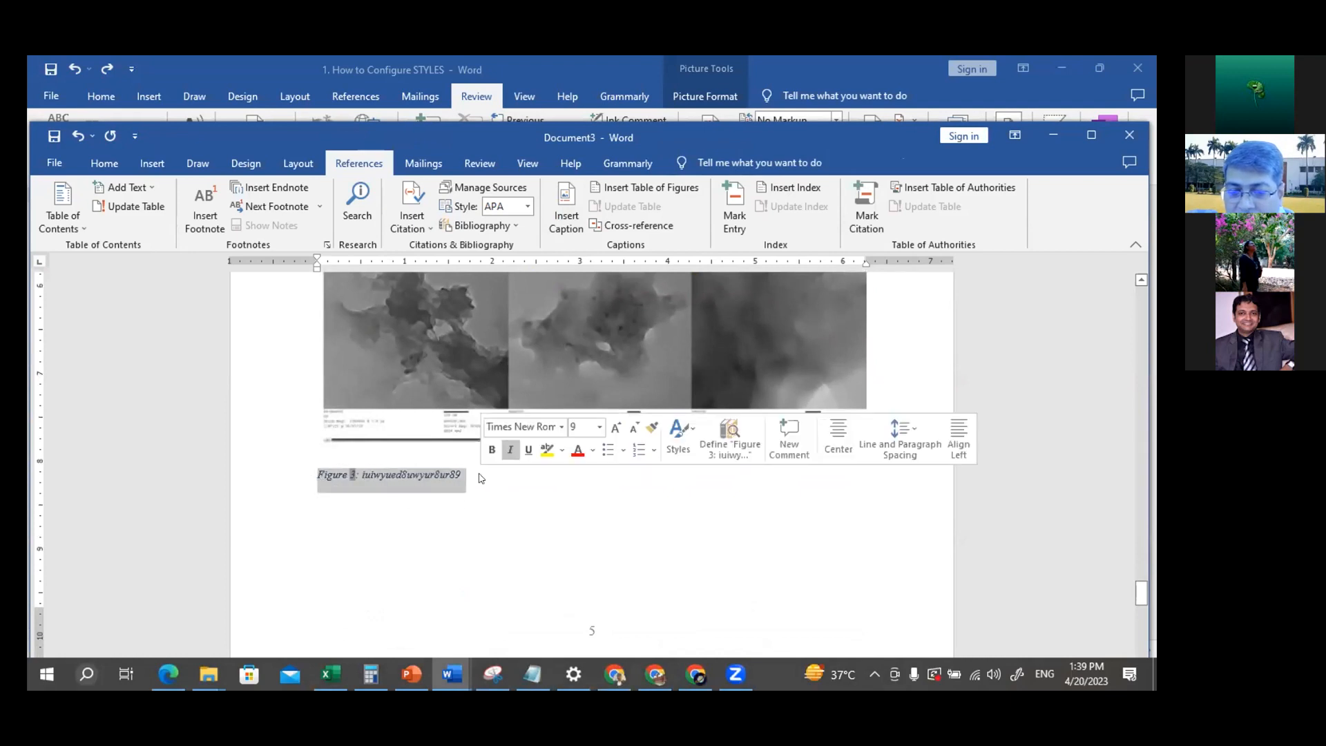
left_click(537, 529)
scroll(537, 530, "up", 4)
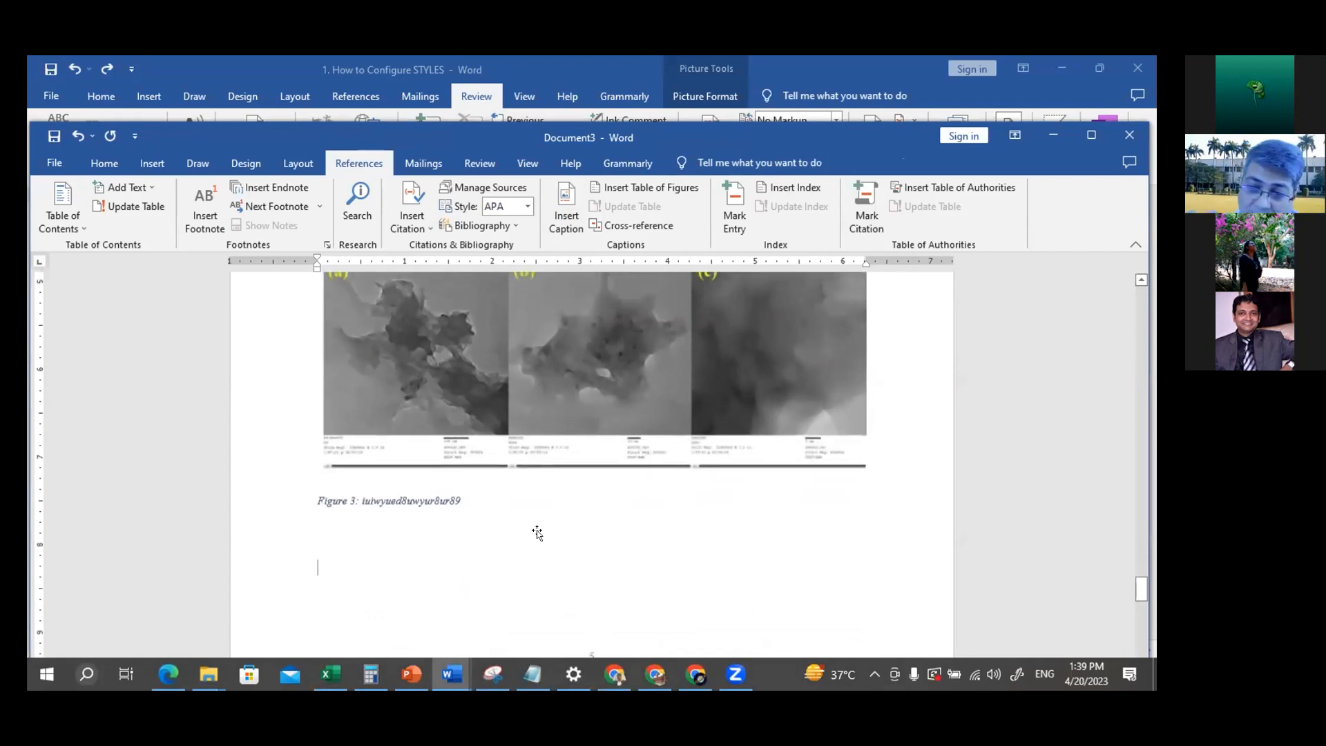
scroll(536, 529, "up", 7)
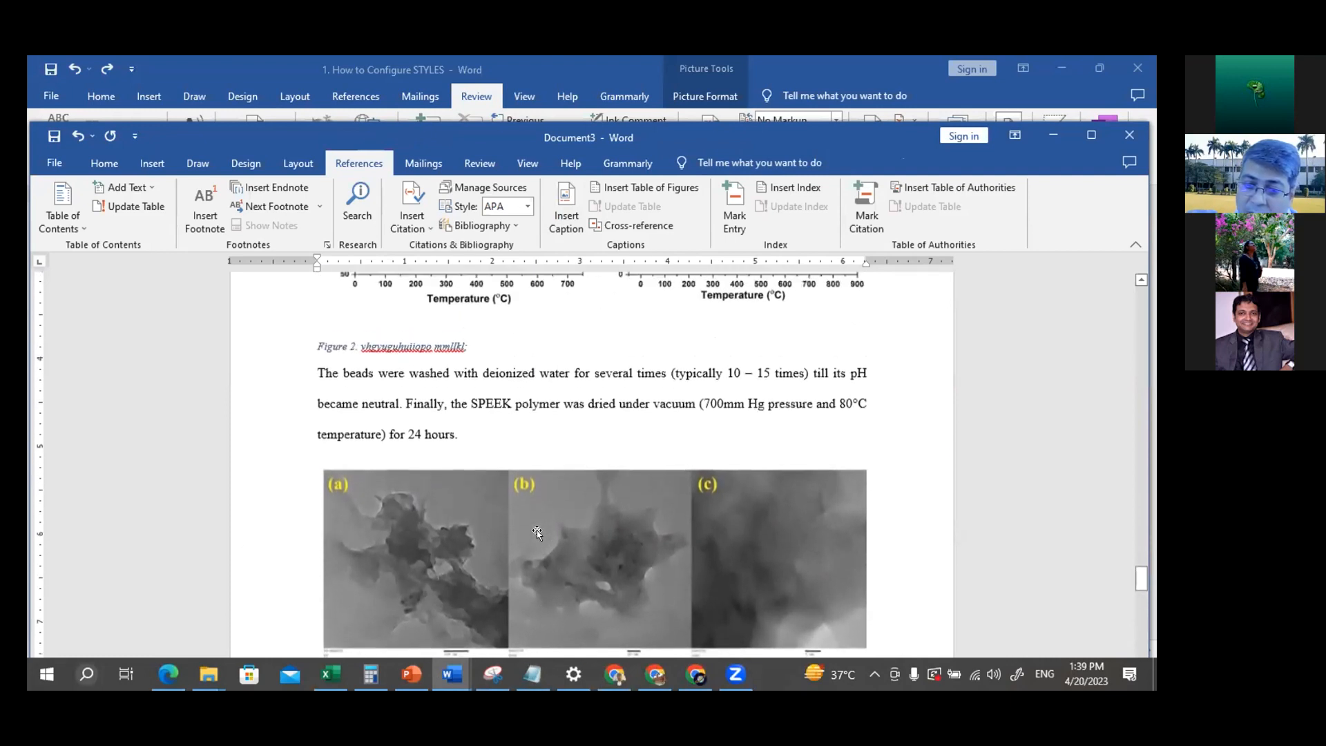
scroll(537, 532, "up", 2)
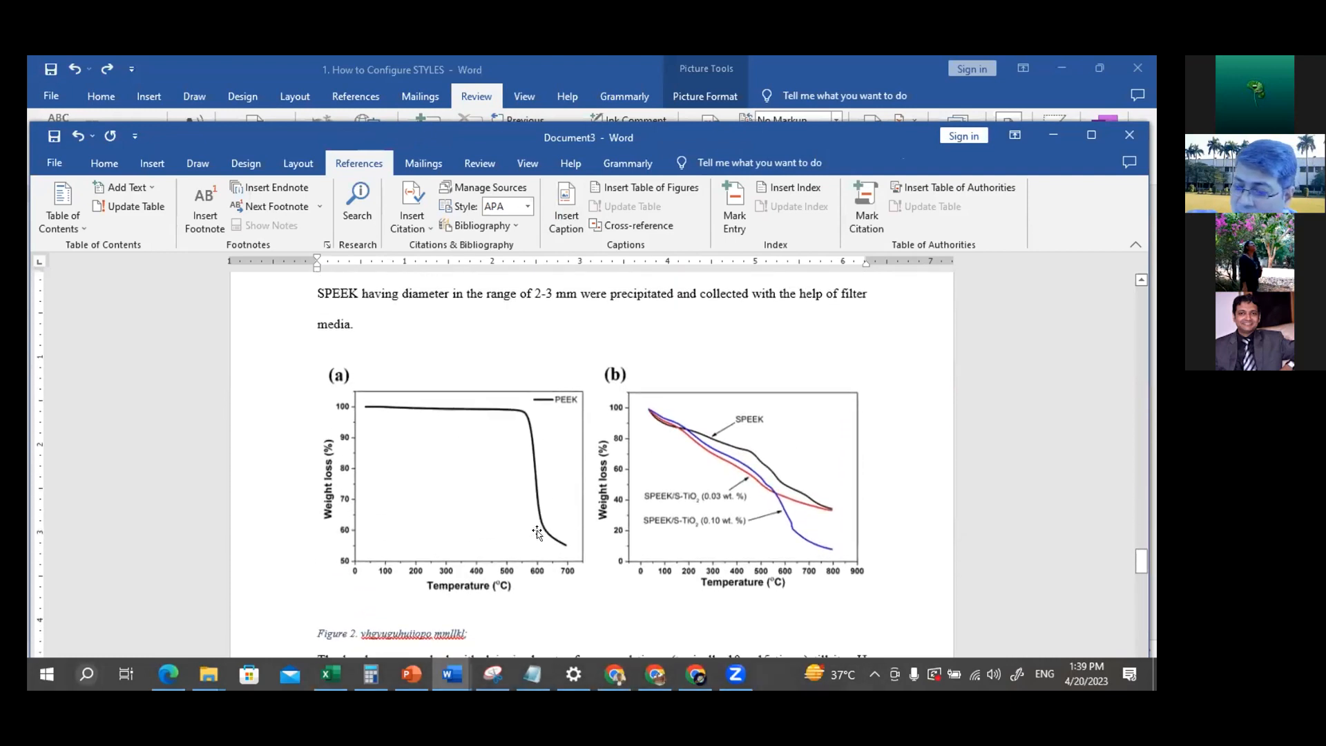
scroll(537, 530, "down", 5)
scroll(537, 531, "down", 3)
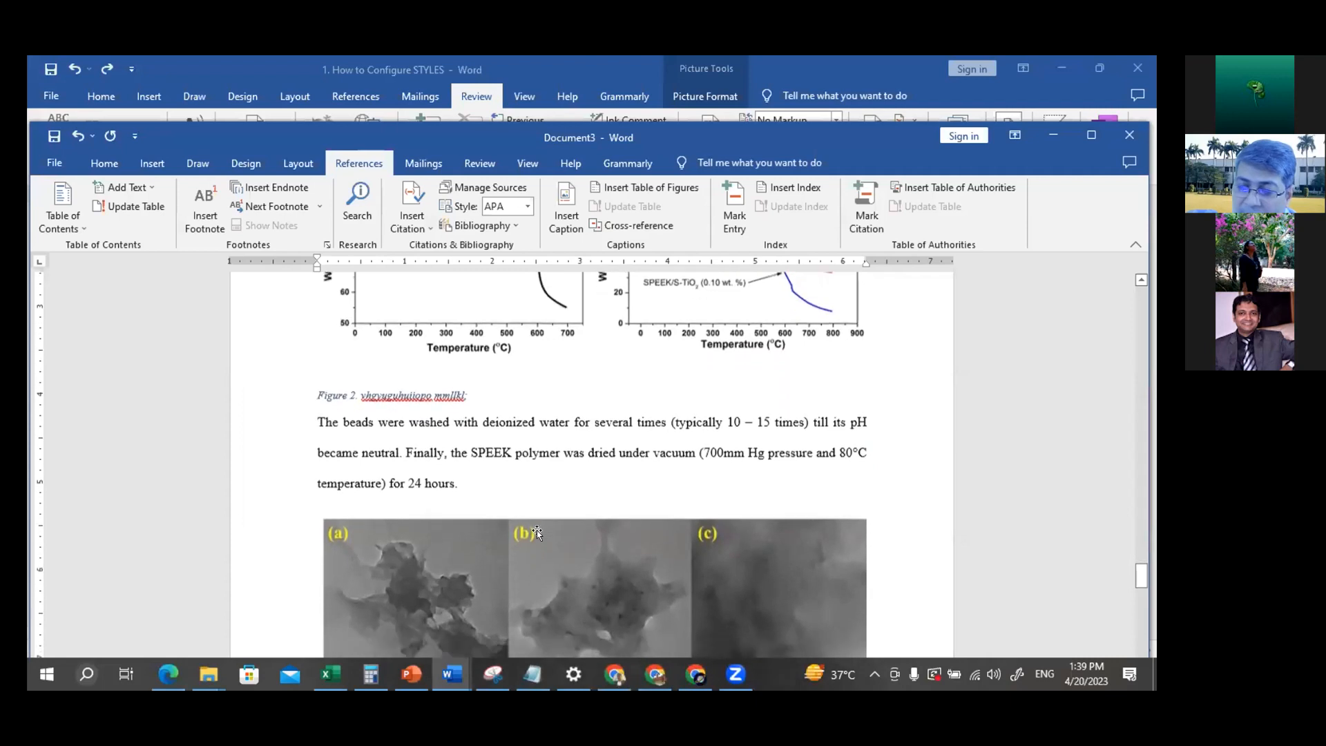
scroll(536, 529, "down", 4)
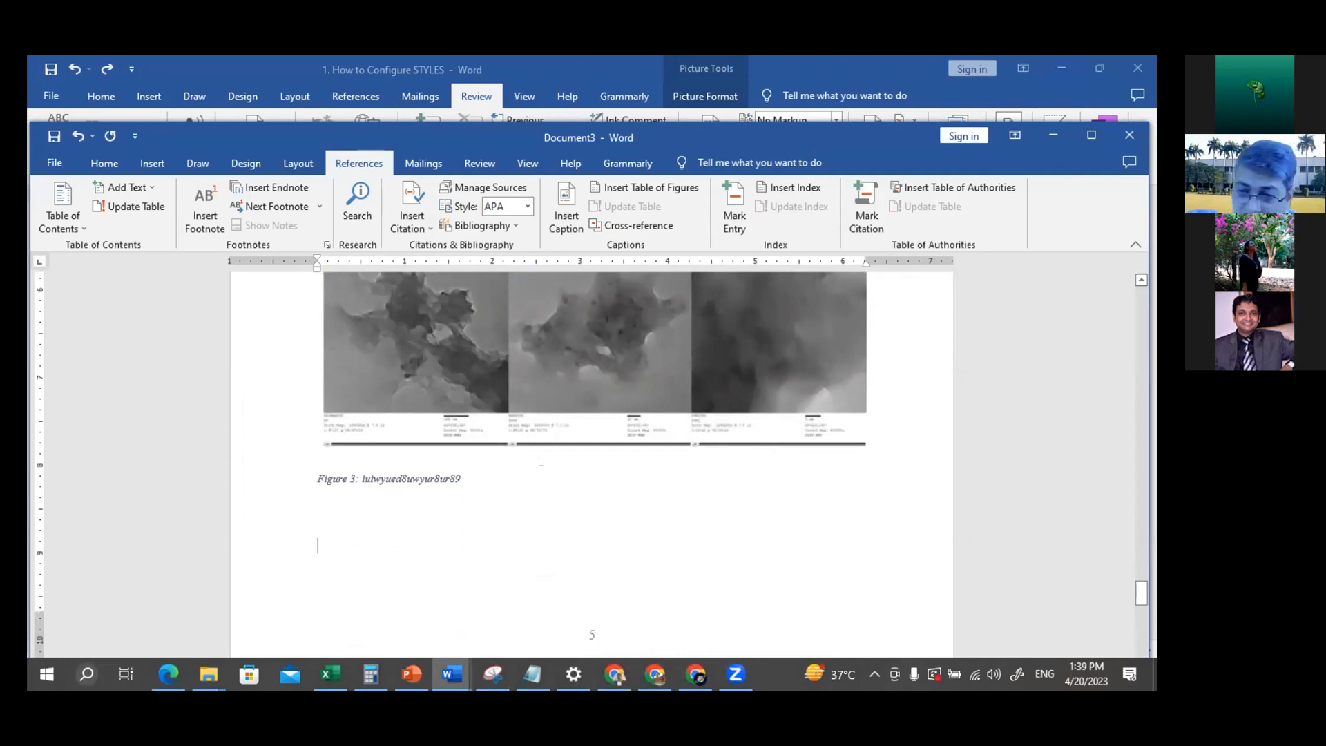
scroll(541, 461, "up", 5)
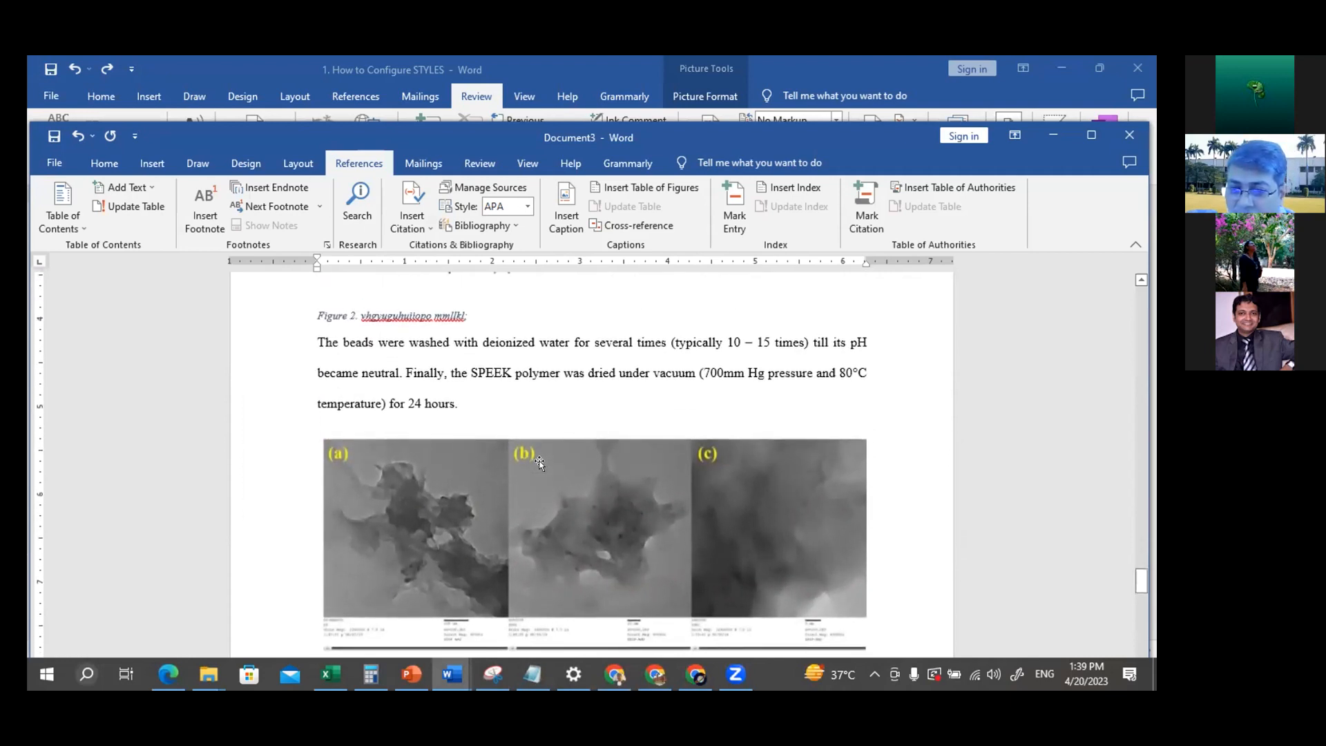
scroll(540, 461, "up", 6)
scroll(540, 462, "up", 8)
scroll(541, 461, "up", 6)
Add "as shown in" after "dissolved in conc. H2SO4" in the PEEK sulfonation paragraph, before the full stop
scroll(541, 461, "down", 3)
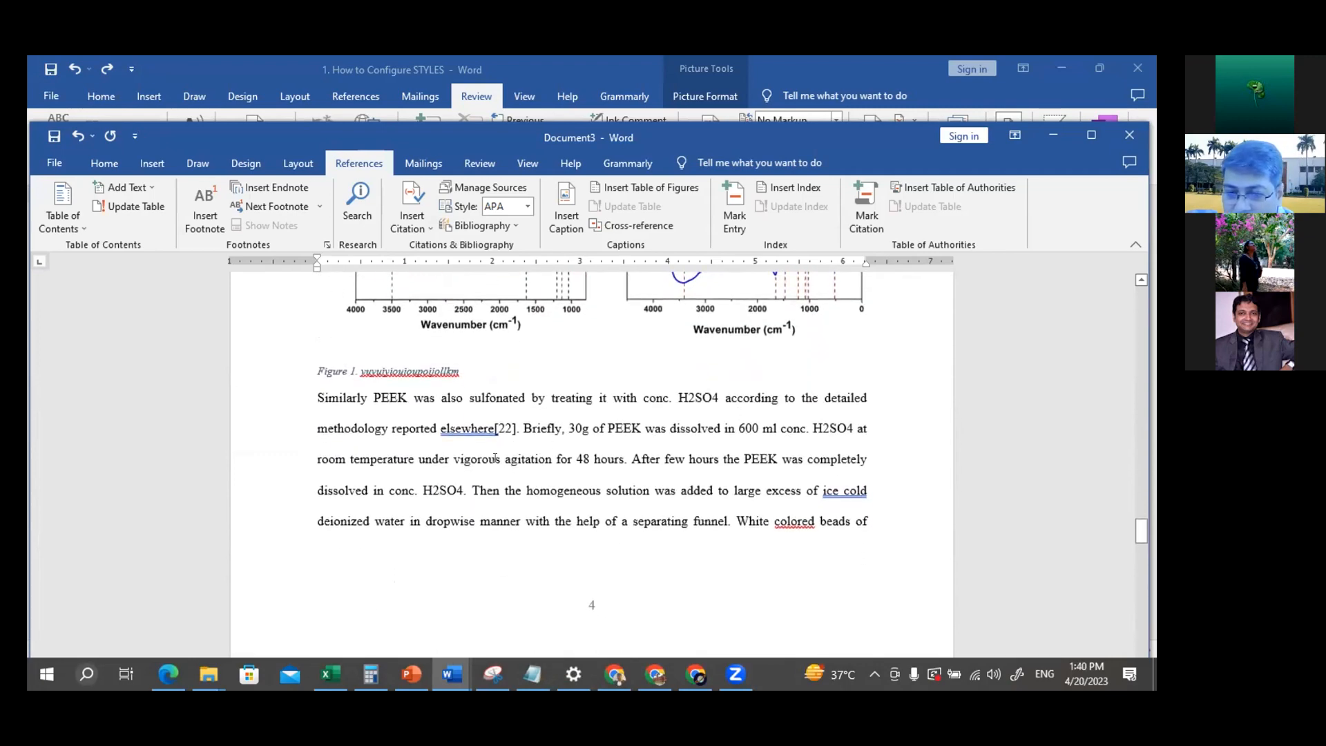
left_click(459, 489)
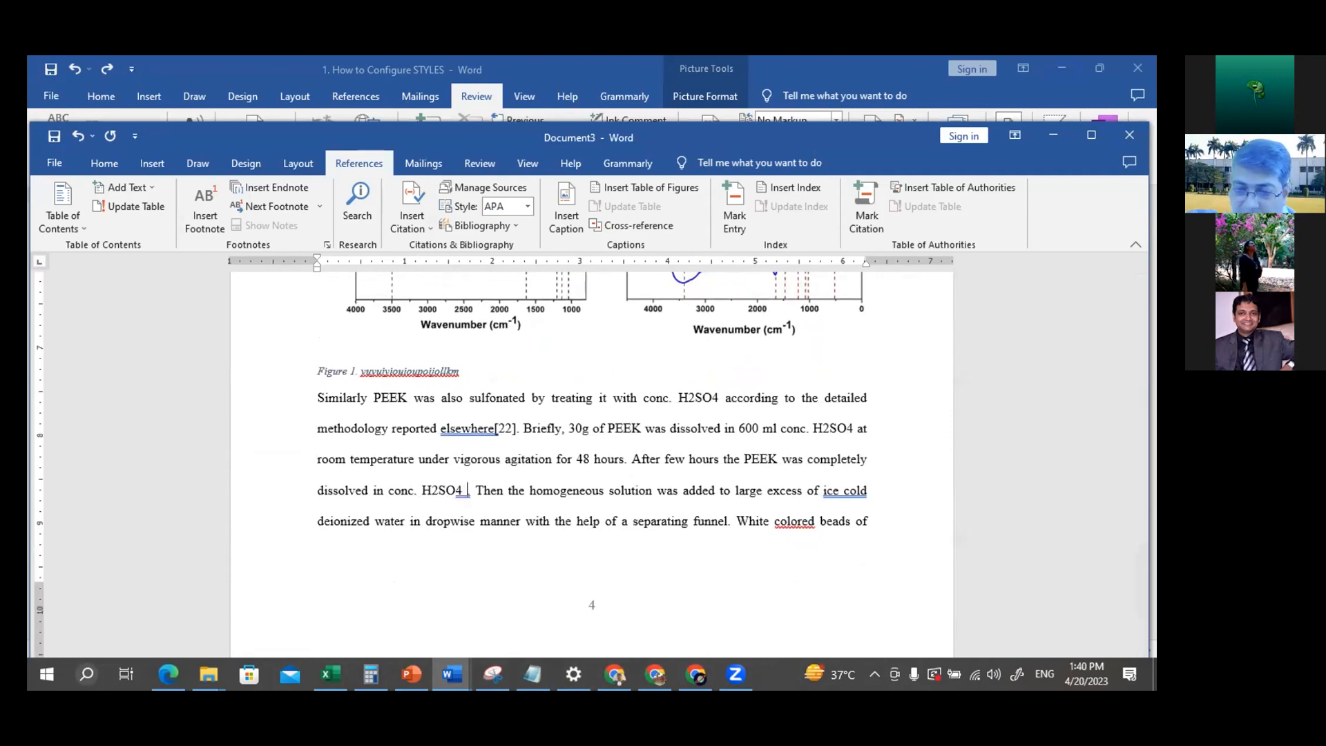
type("as sho")
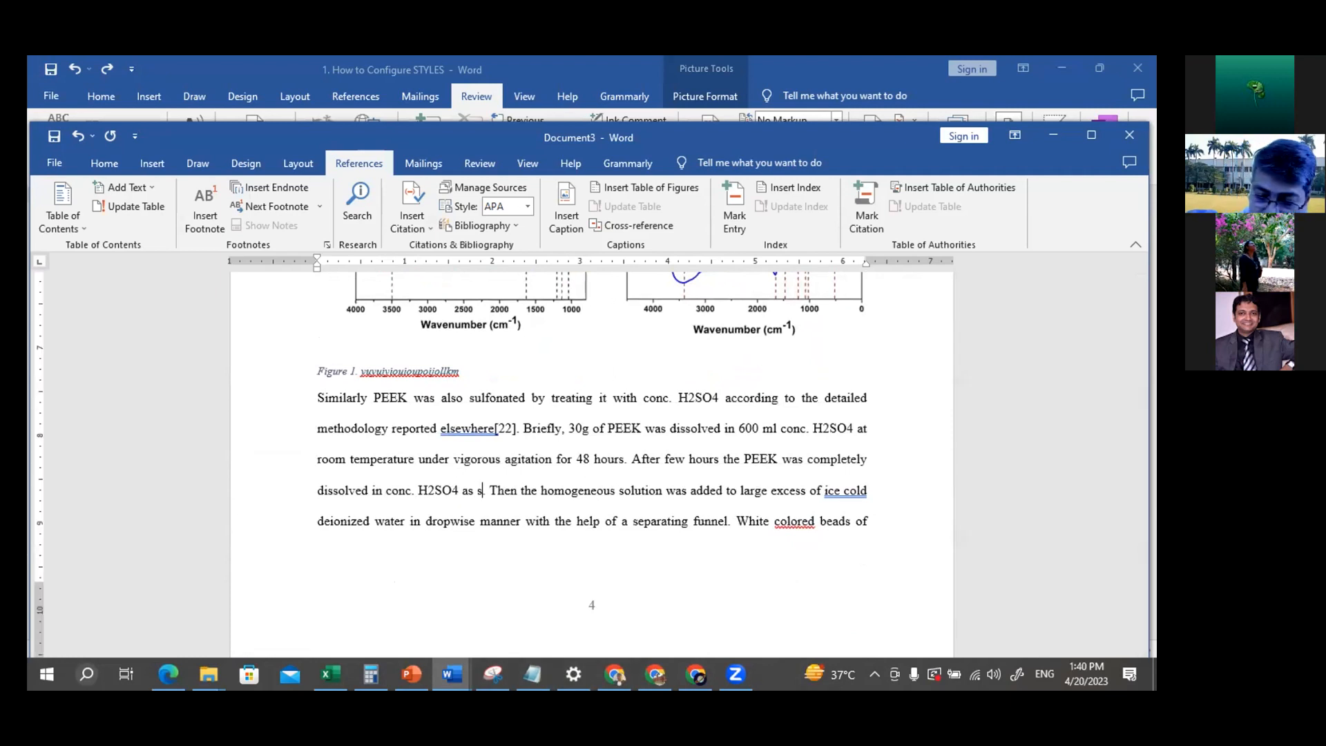
type("wn ")
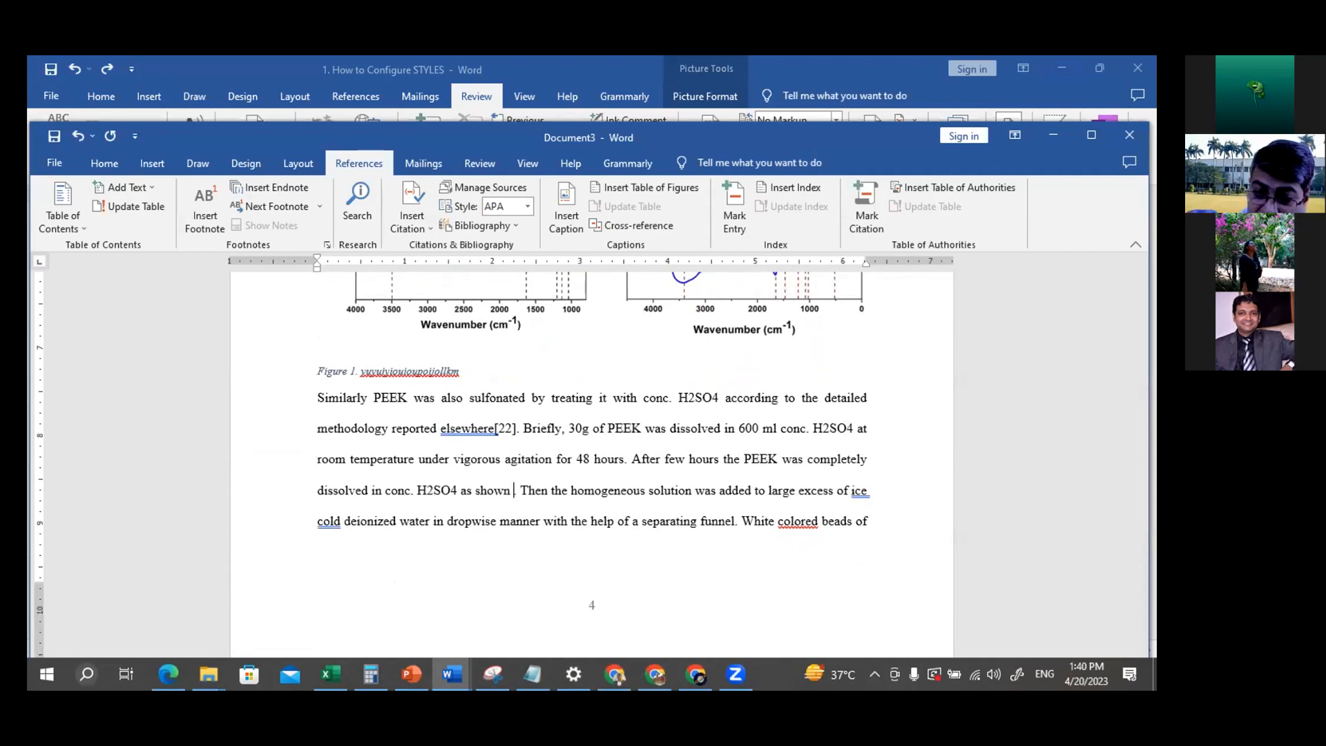
type("in")
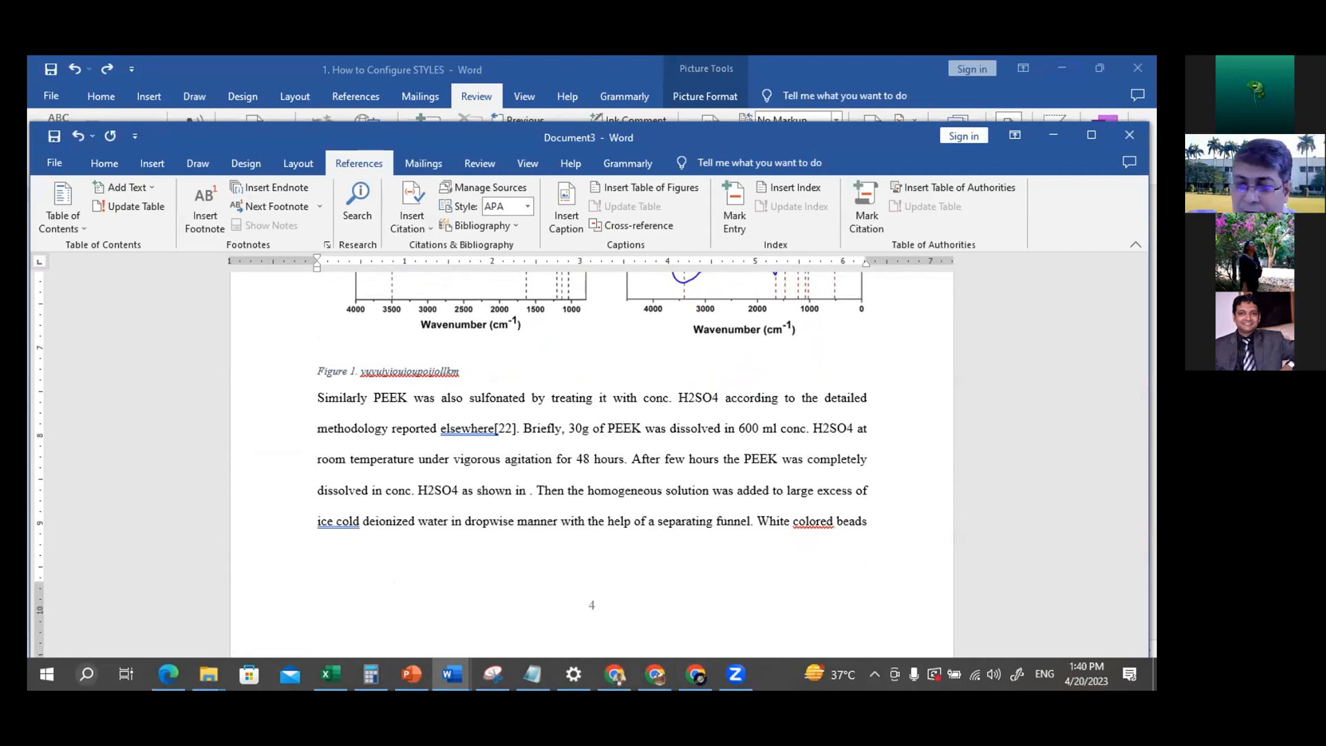
left_click(428, 562)
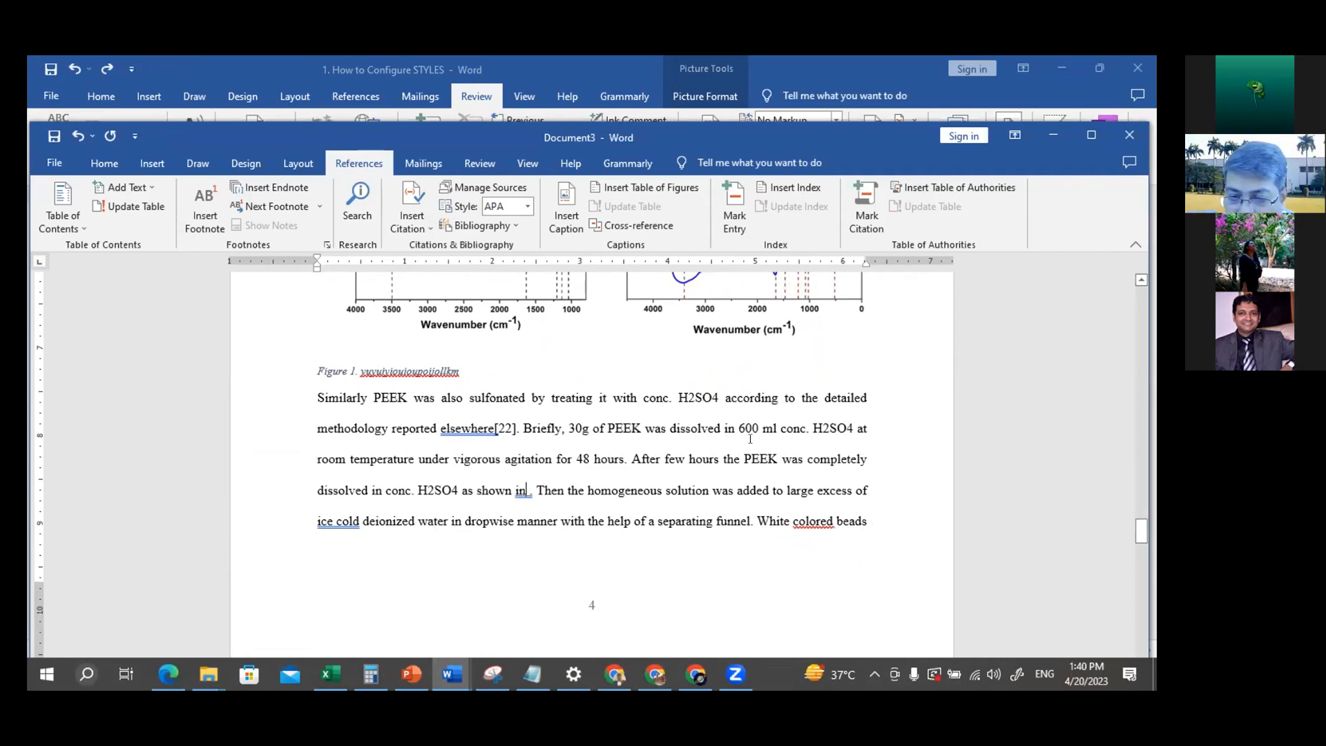
Insert a hyperlinked Figure 1 cross-reference, showing only label and number, after "as shown in" in the PEEK sulfonation paragraph
left_click(639, 225)
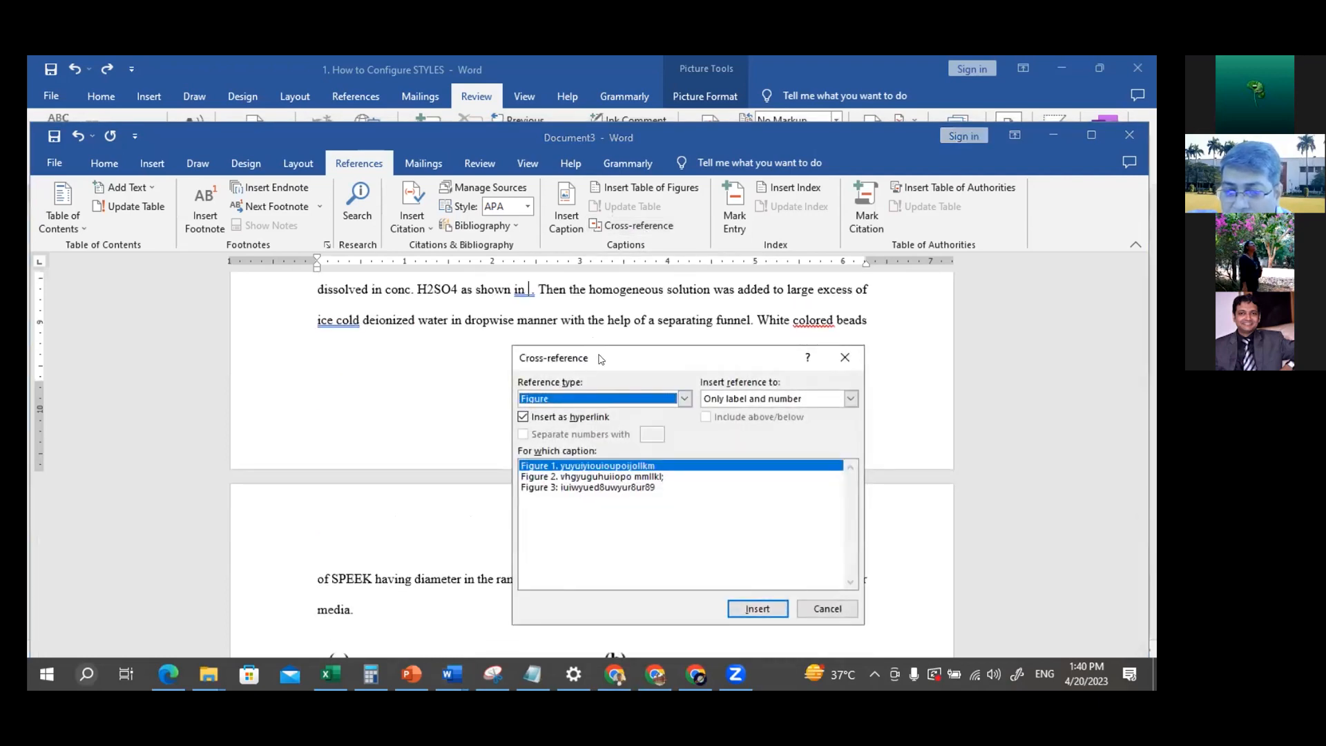
left_click(683, 399)
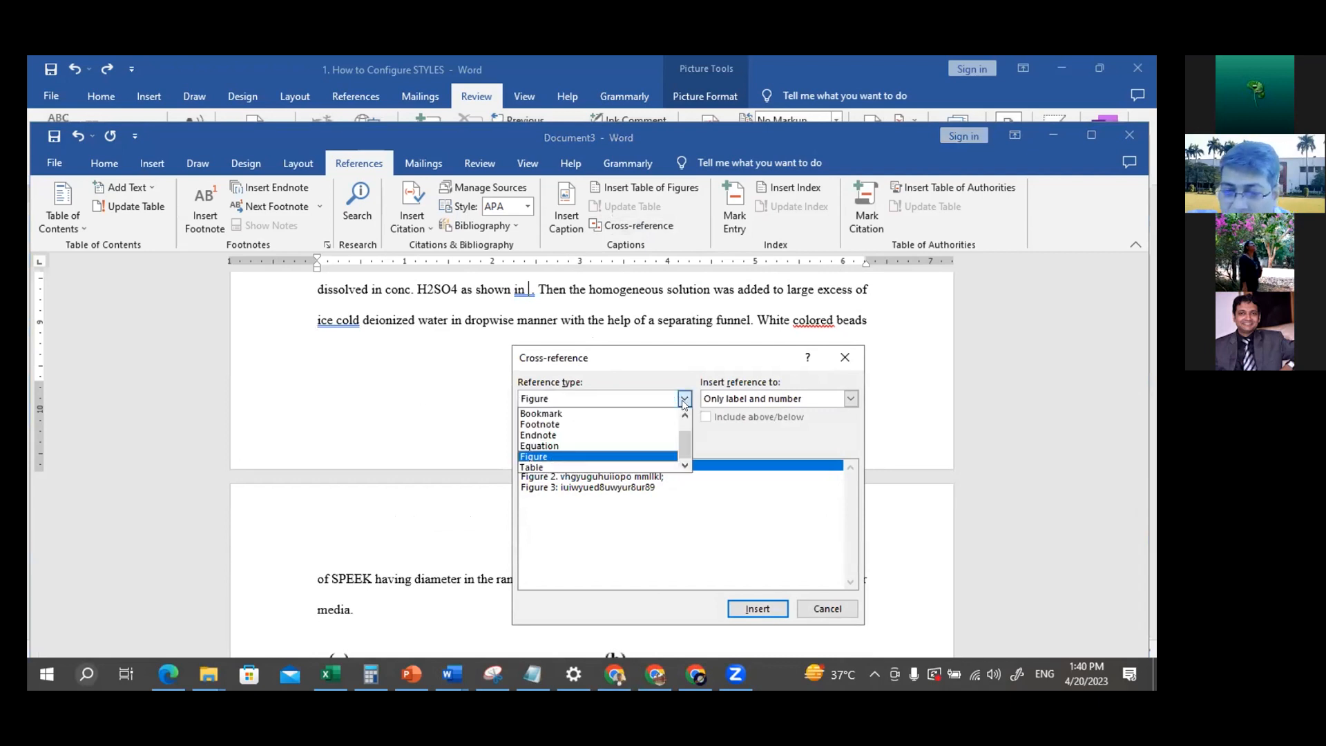
left_click(536, 457)
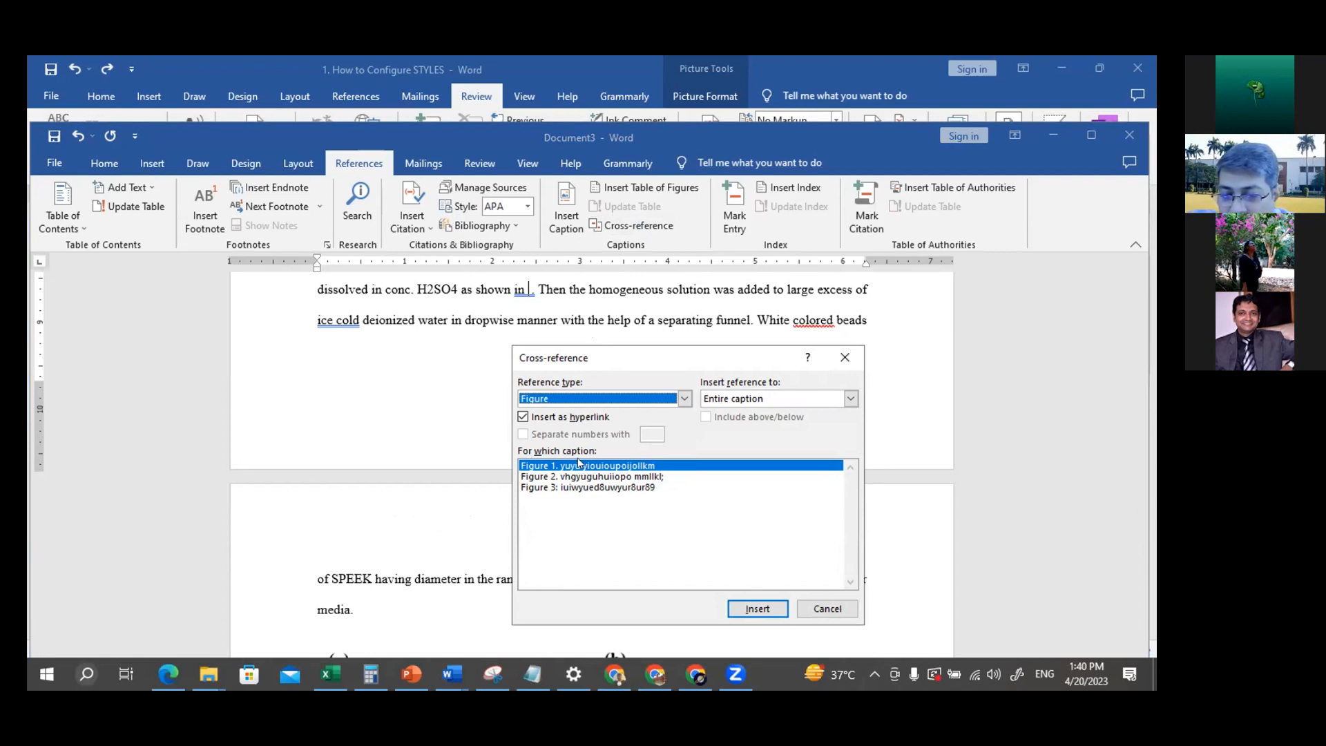
left_click(579, 464)
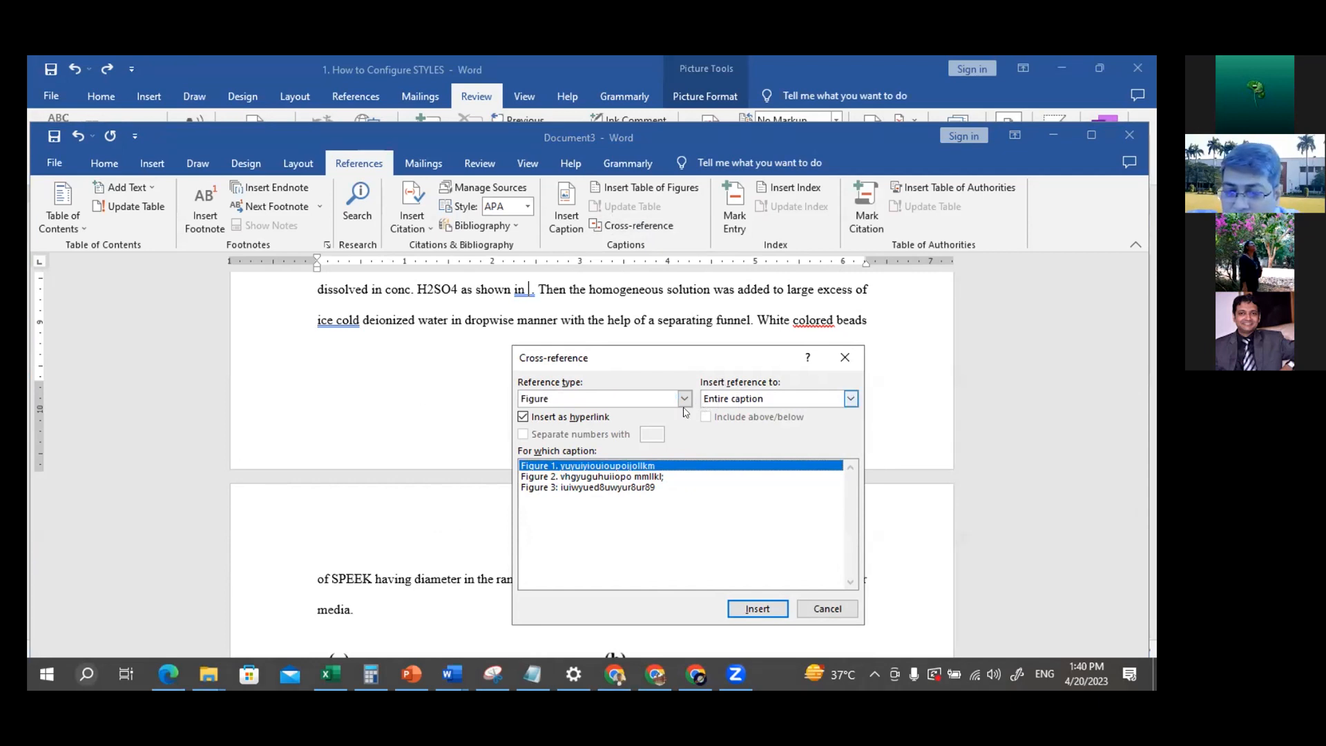
left_click(850, 399)
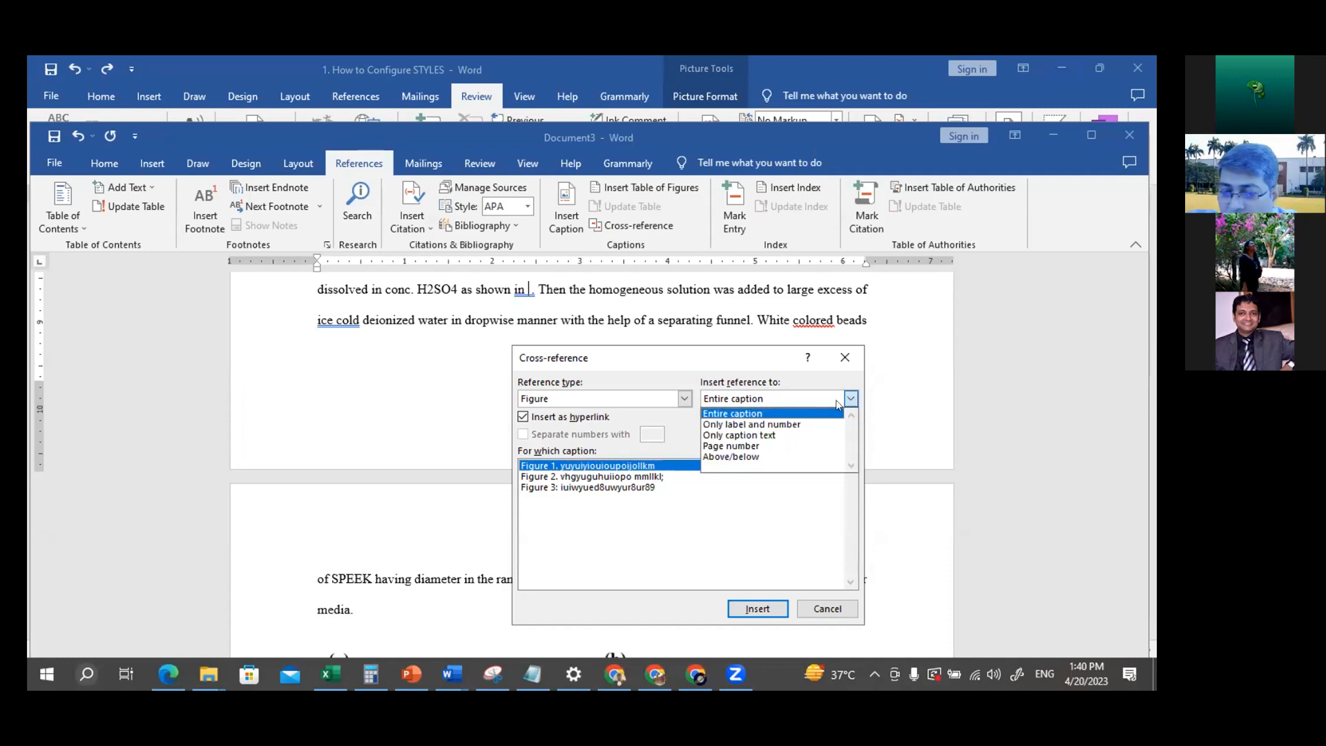
left_click(784, 424)
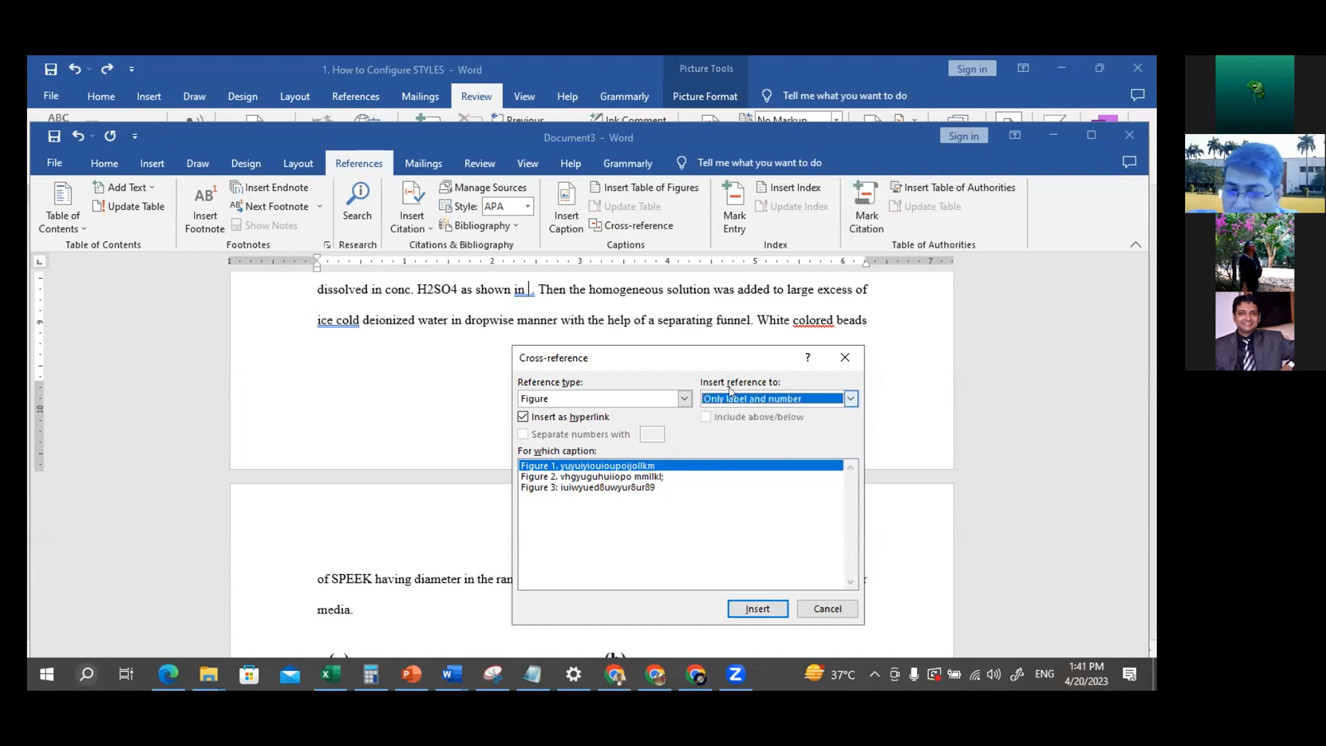
left_click(758, 609)
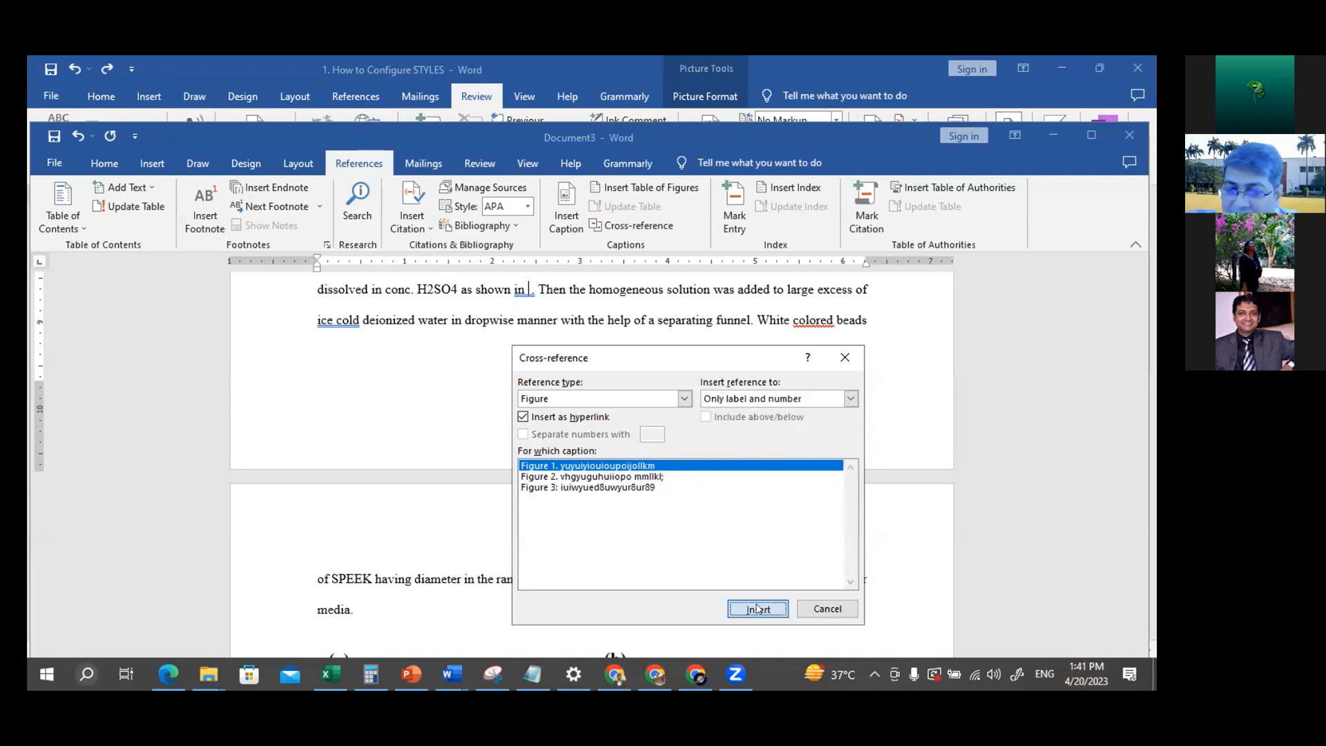
left_click(825, 608)
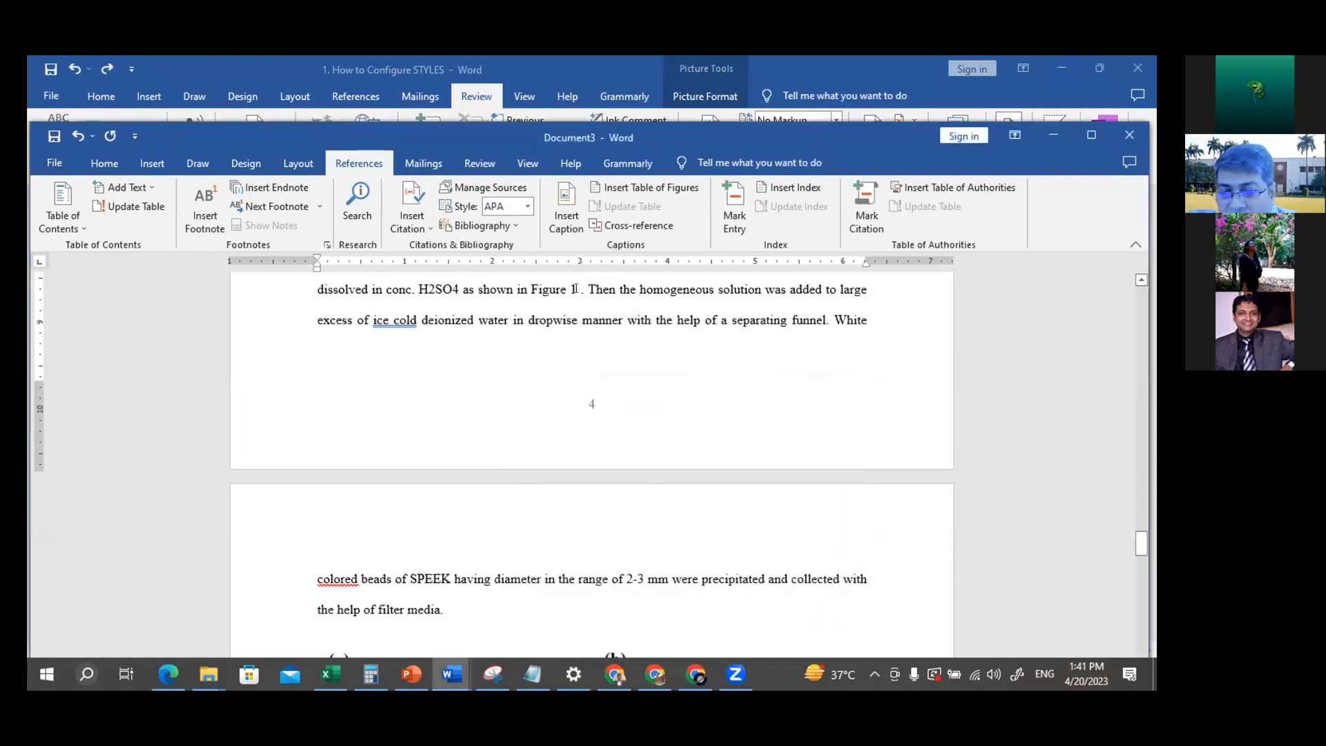
left_click_drag(497, 288, 617, 291)
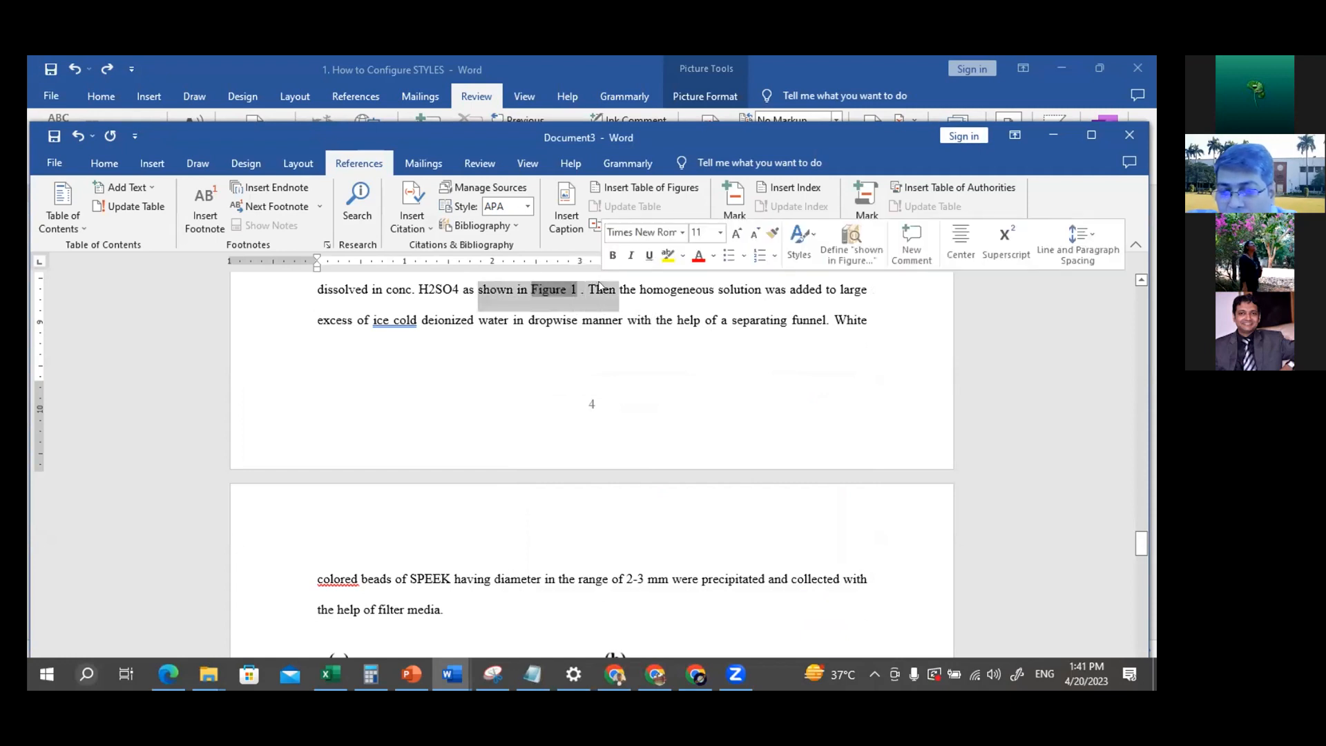
left_click(597, 347)
Add "as shown in" after "for 24 hours" at the end of the SPEEK drying paragraph above the TEM images, before the full stop
scroll(596, 346, "down", 10)
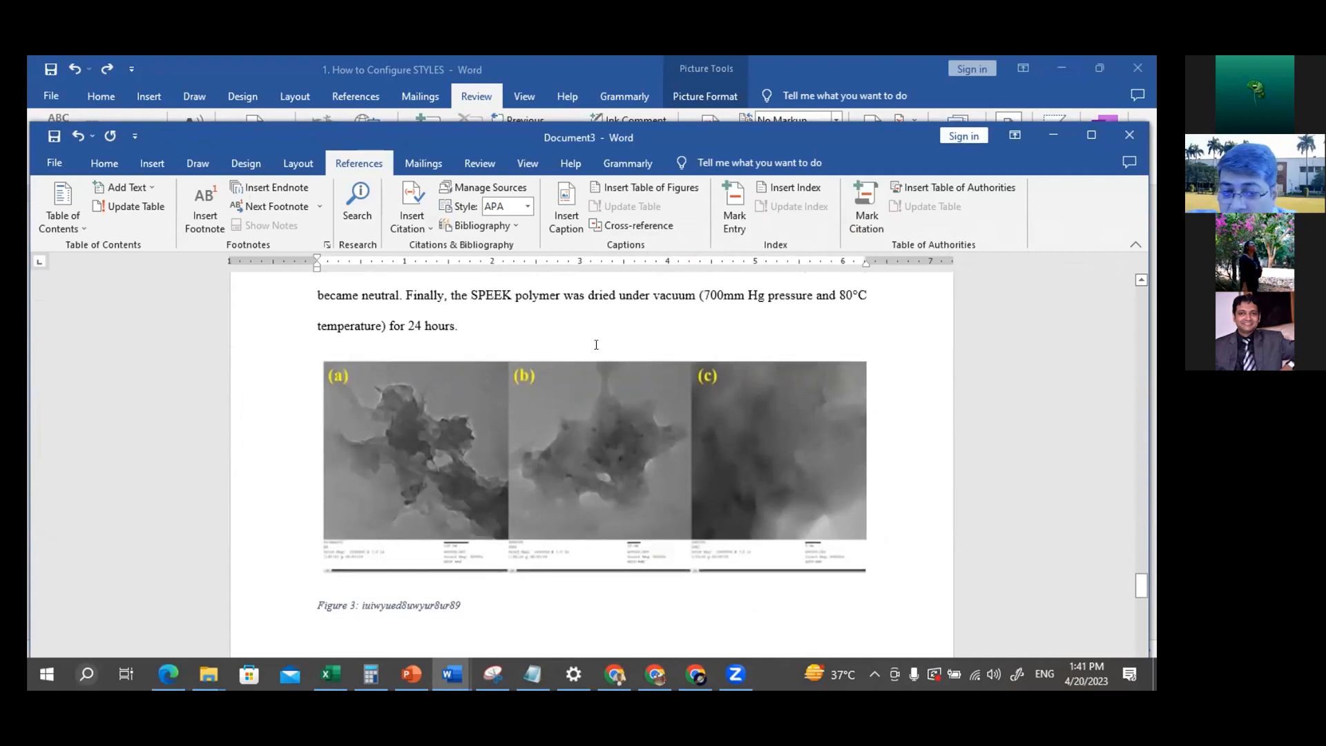
scroll(596, 345, "up", 3)
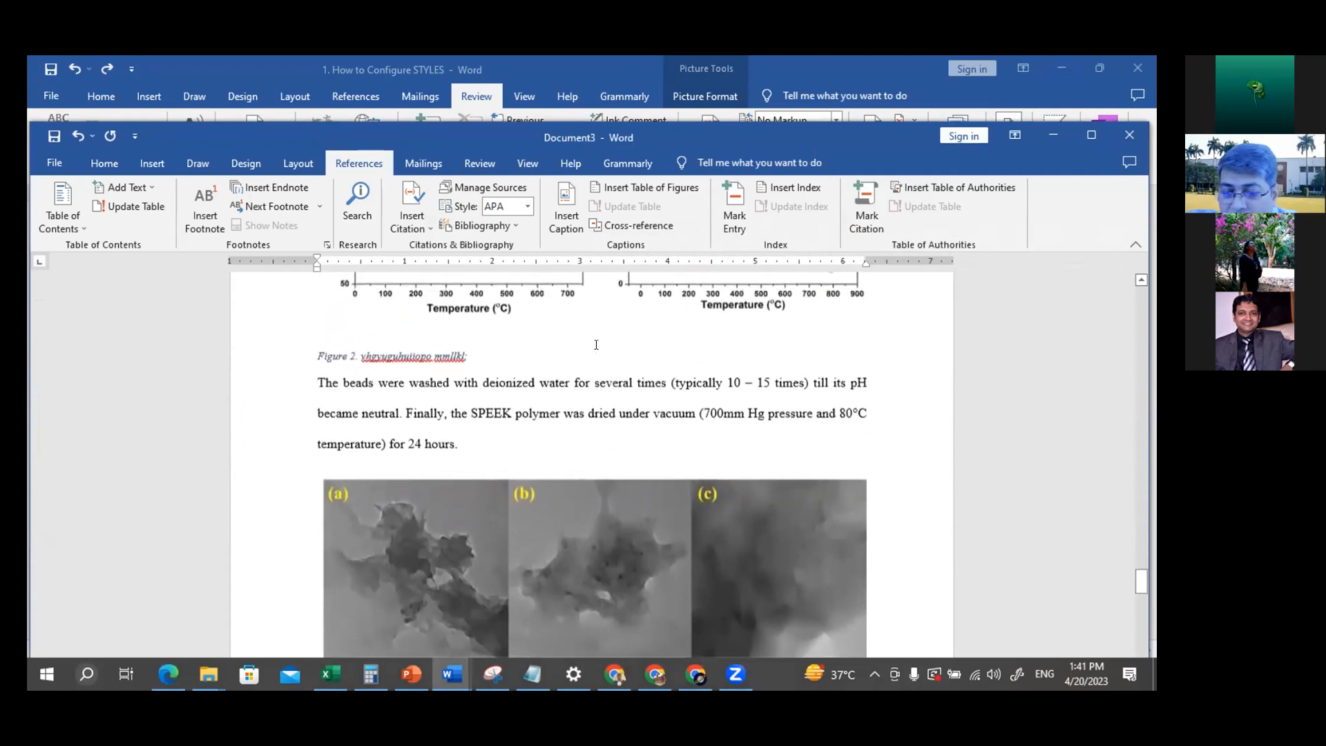
scroll(596, 344, "down", 3)
scroll(595, 344, "down", 2)
scroll(595, 343, "up", 5)
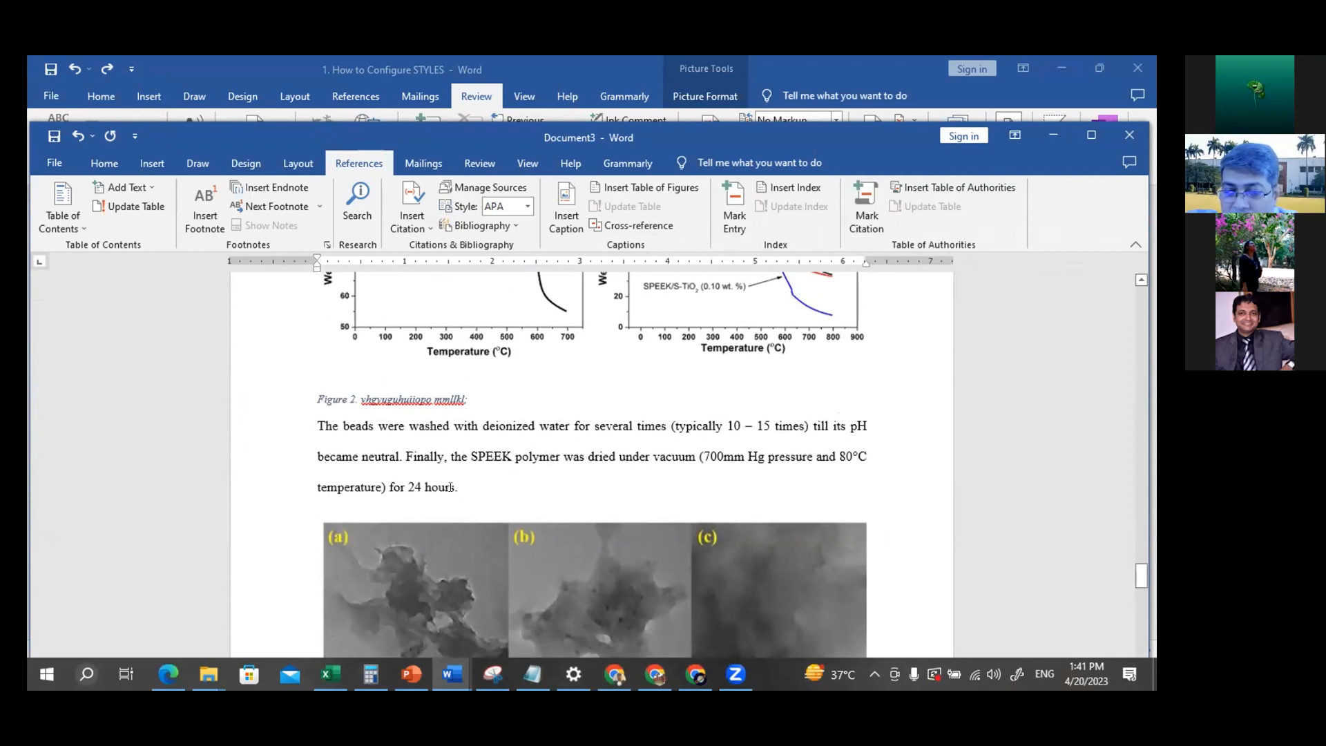
left_click(474, 486)
key("BackSpace")
type("as ")
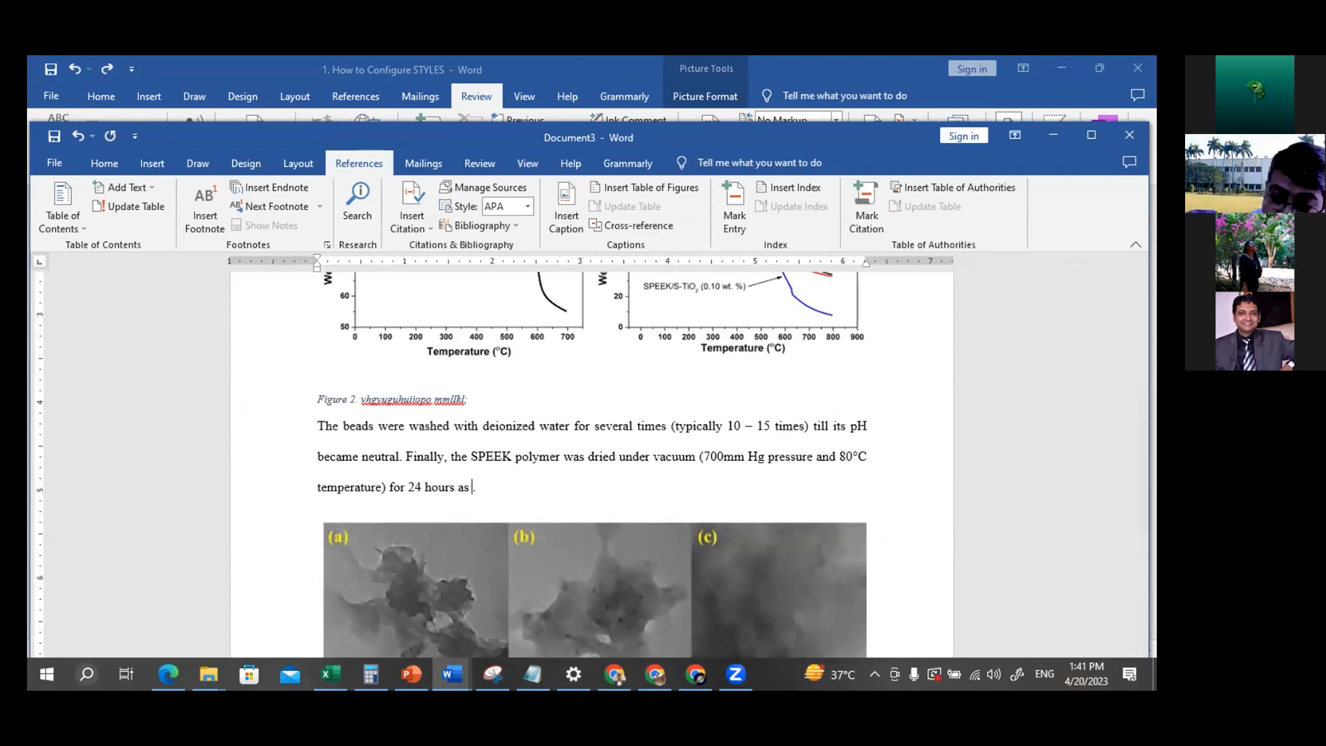
type("show")
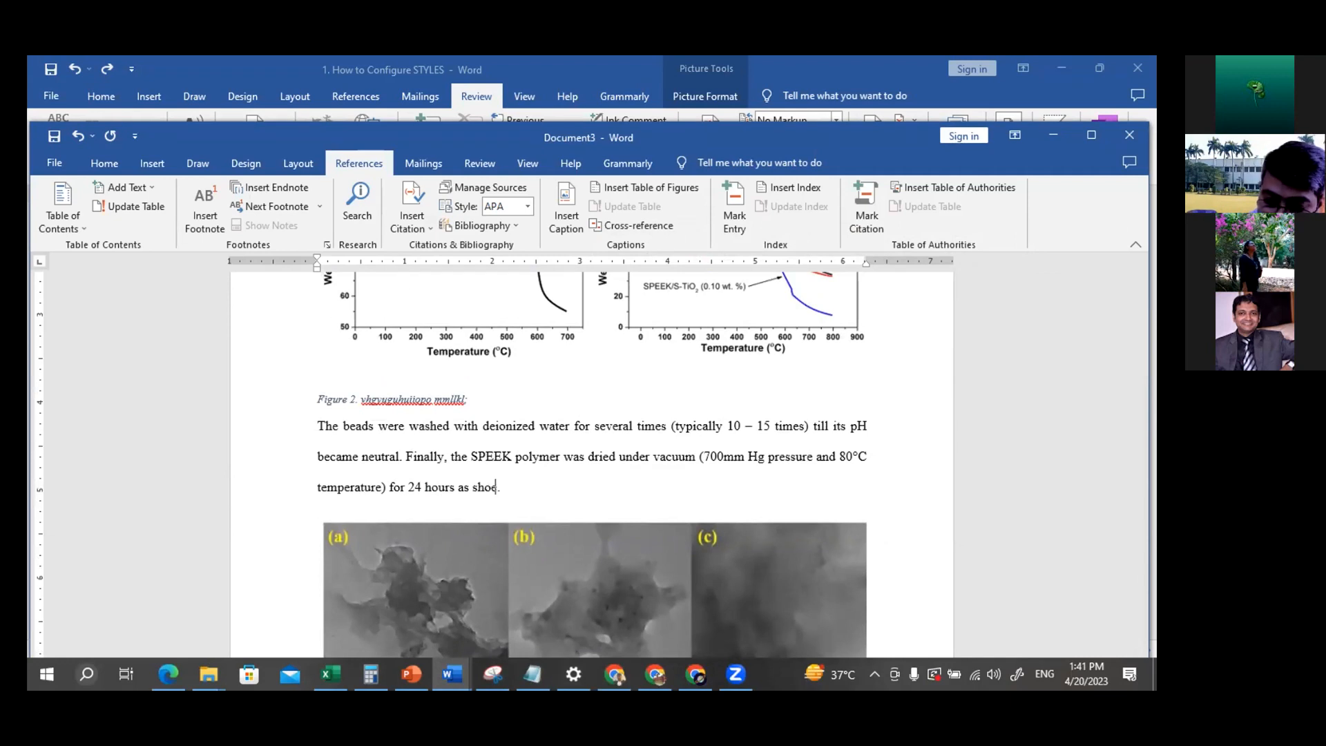
type("n")
key("BackSpace")
key("BackSpace")
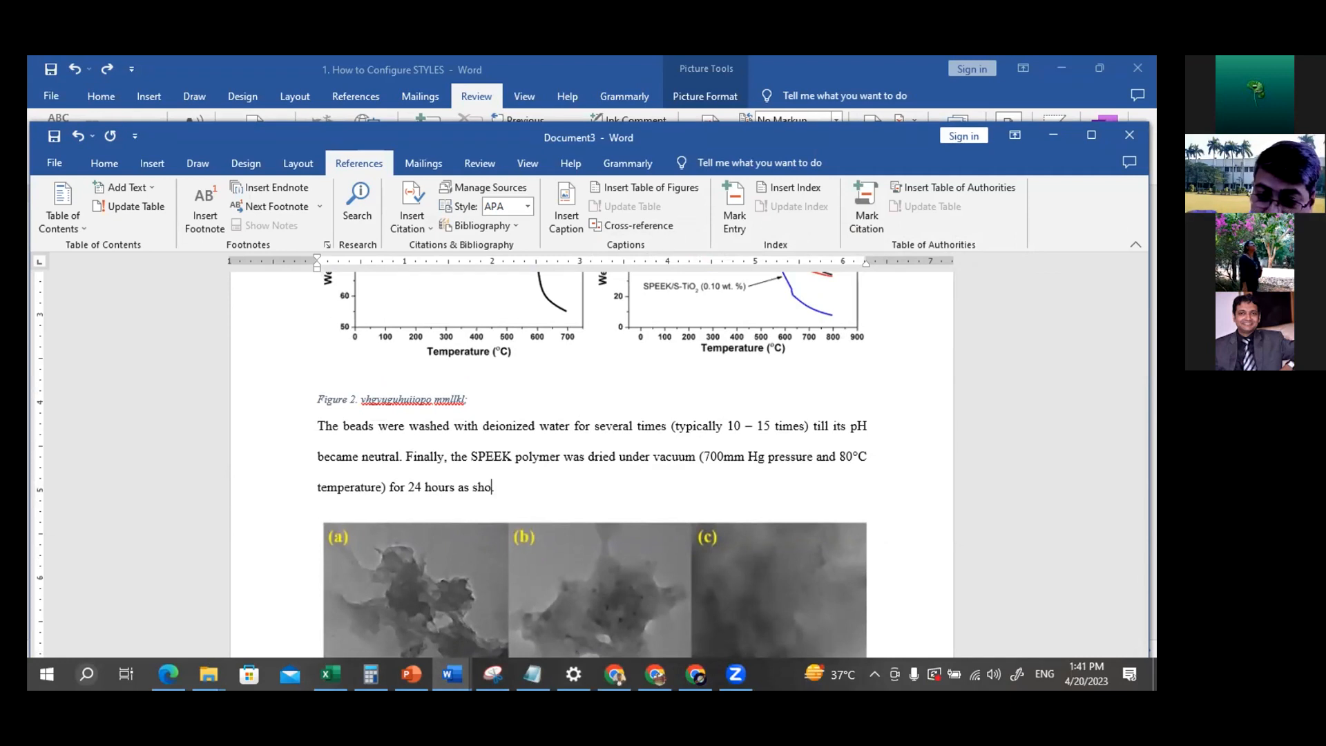
type("wn in")
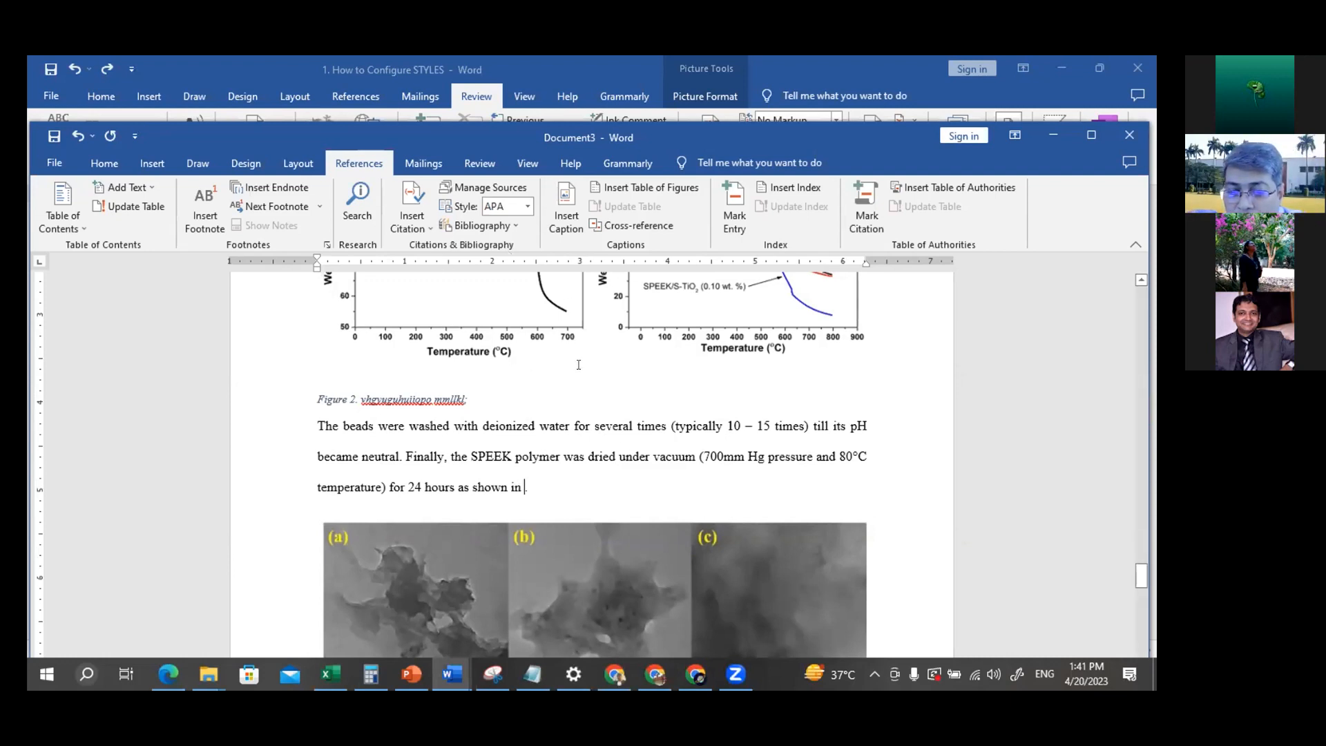
Try deleting the Figure 2 caption below the TGA graphs to renumber the TEM images' caption, and undo the deletion
left_click_drag(467, 397, 310, 406)
key("Delete")
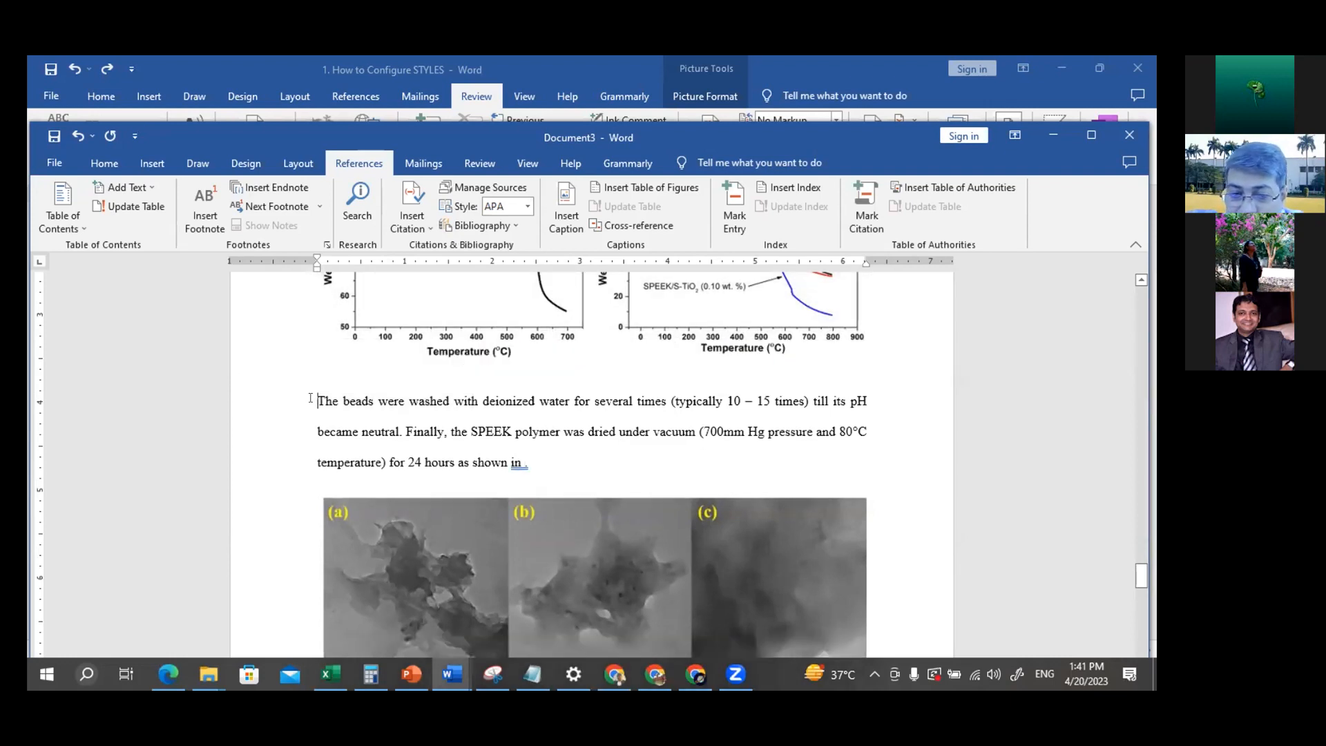
scroll(539, 392, "down", 6)
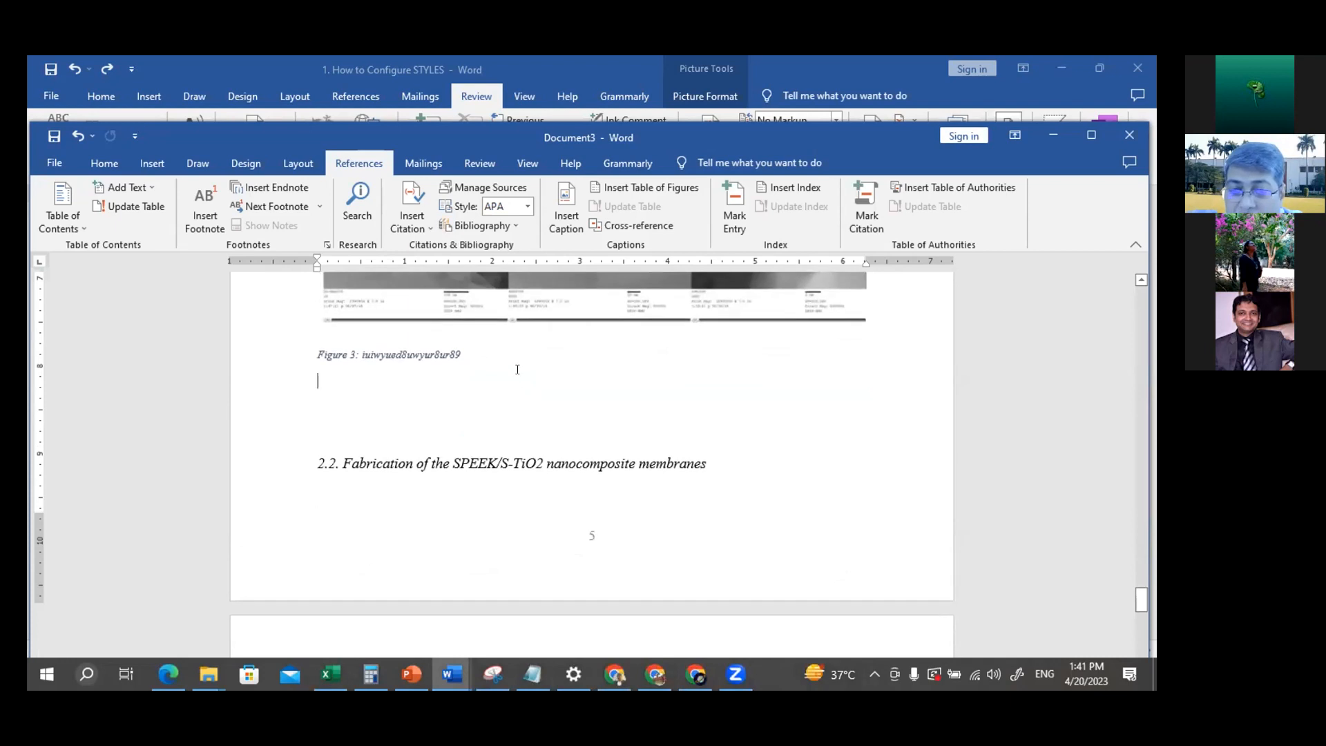
right_click(396, 354)
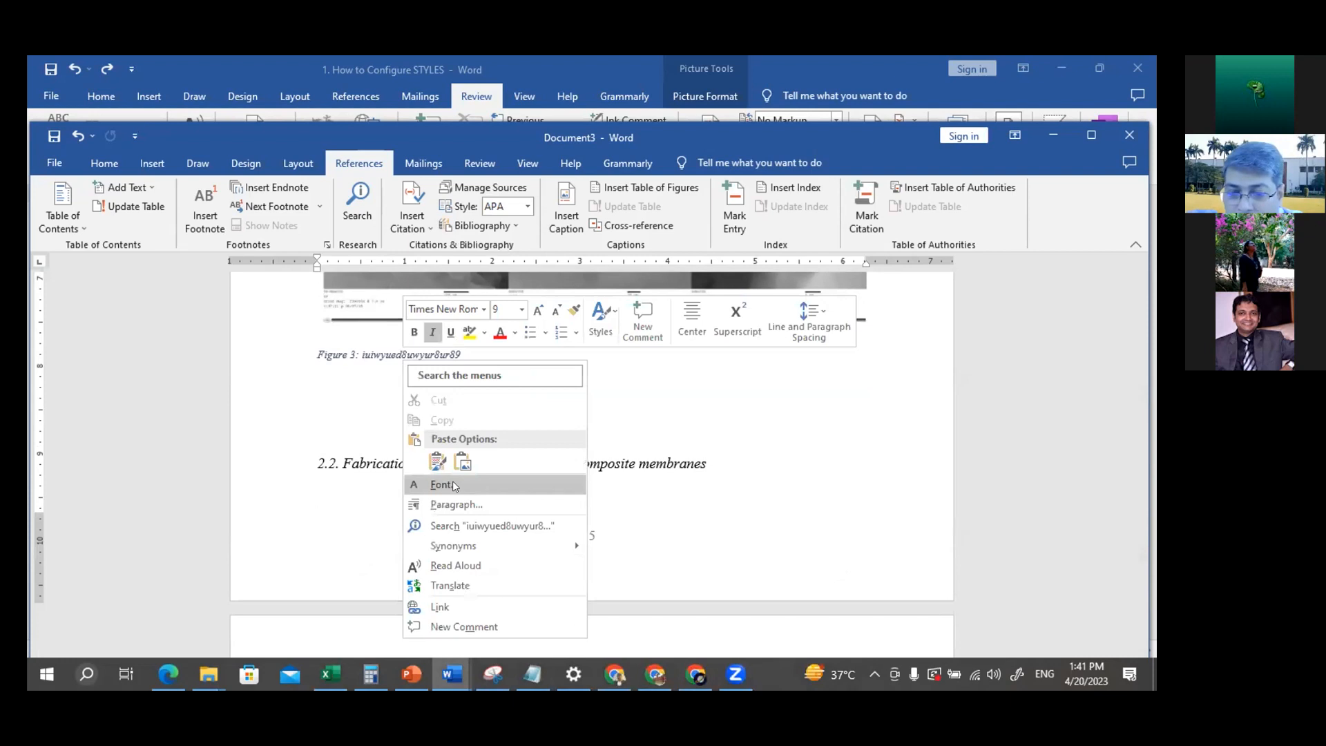
left_click(350, 417)
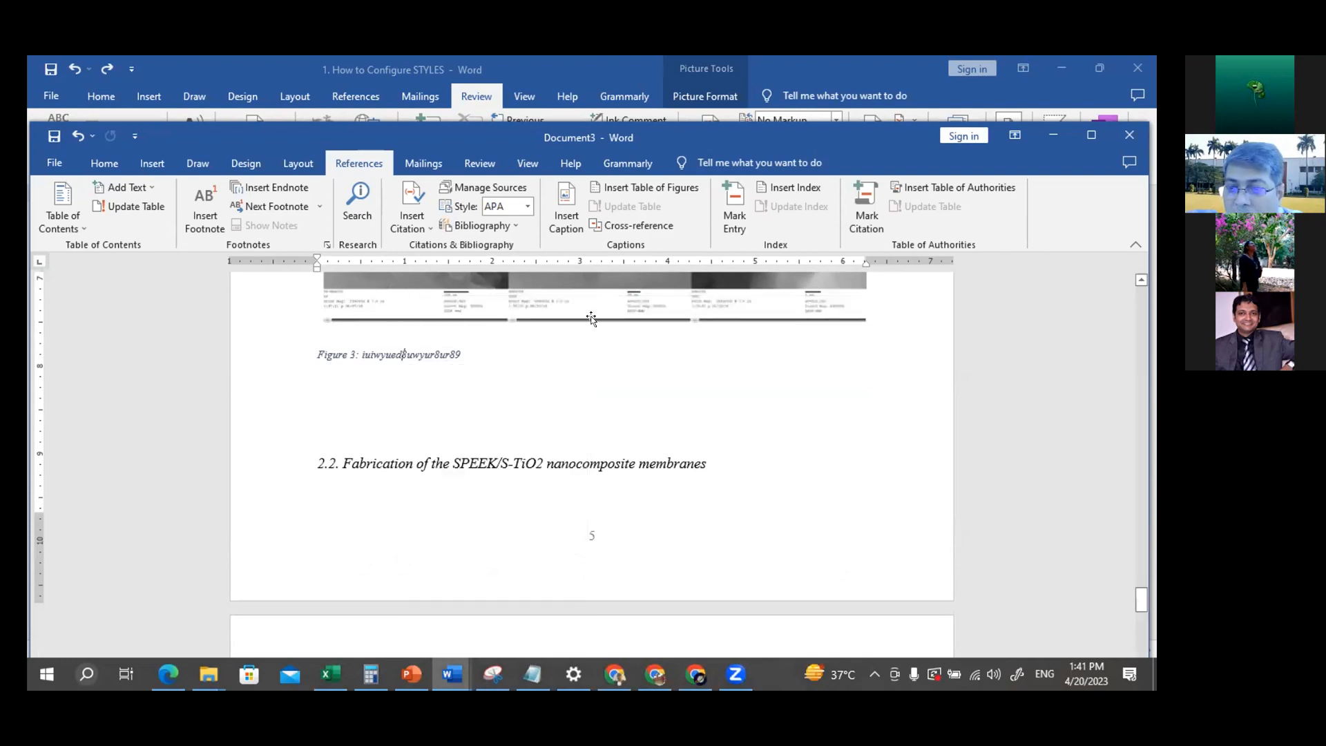
scroll(395, 366, "up", 4)
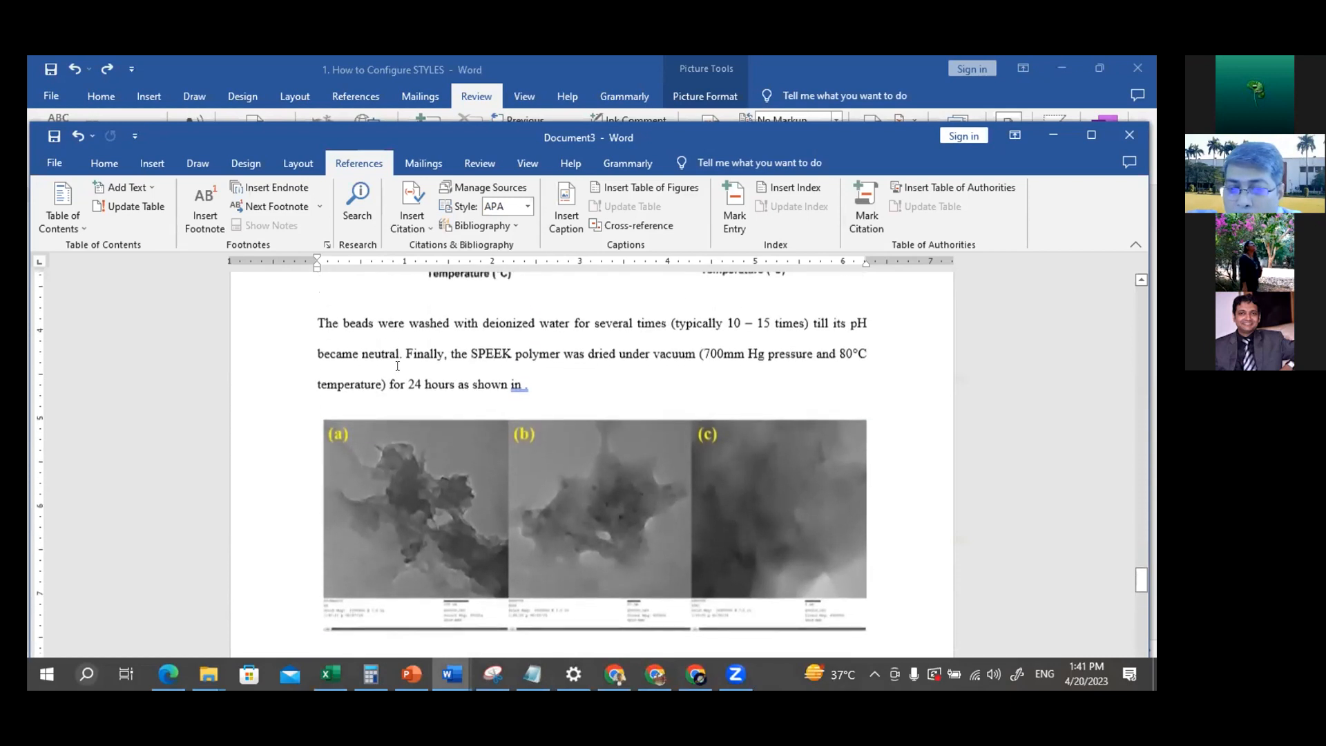
key("ctrl+z")
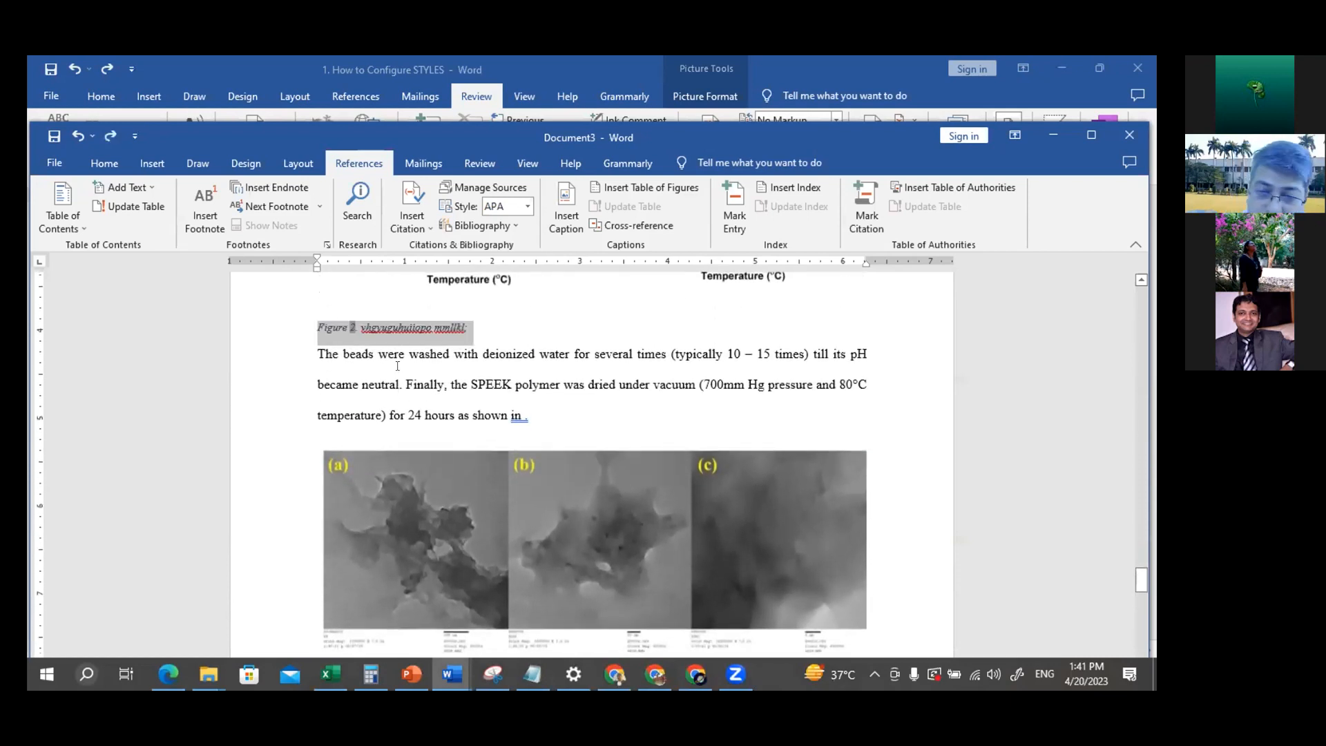
Insert a hyperlinked Figure 3 cross-reference, showing only label and number, at the end of the SPEEK drying paragraph
left_click(670, 417)
scroll(620, 421, "down", 1)
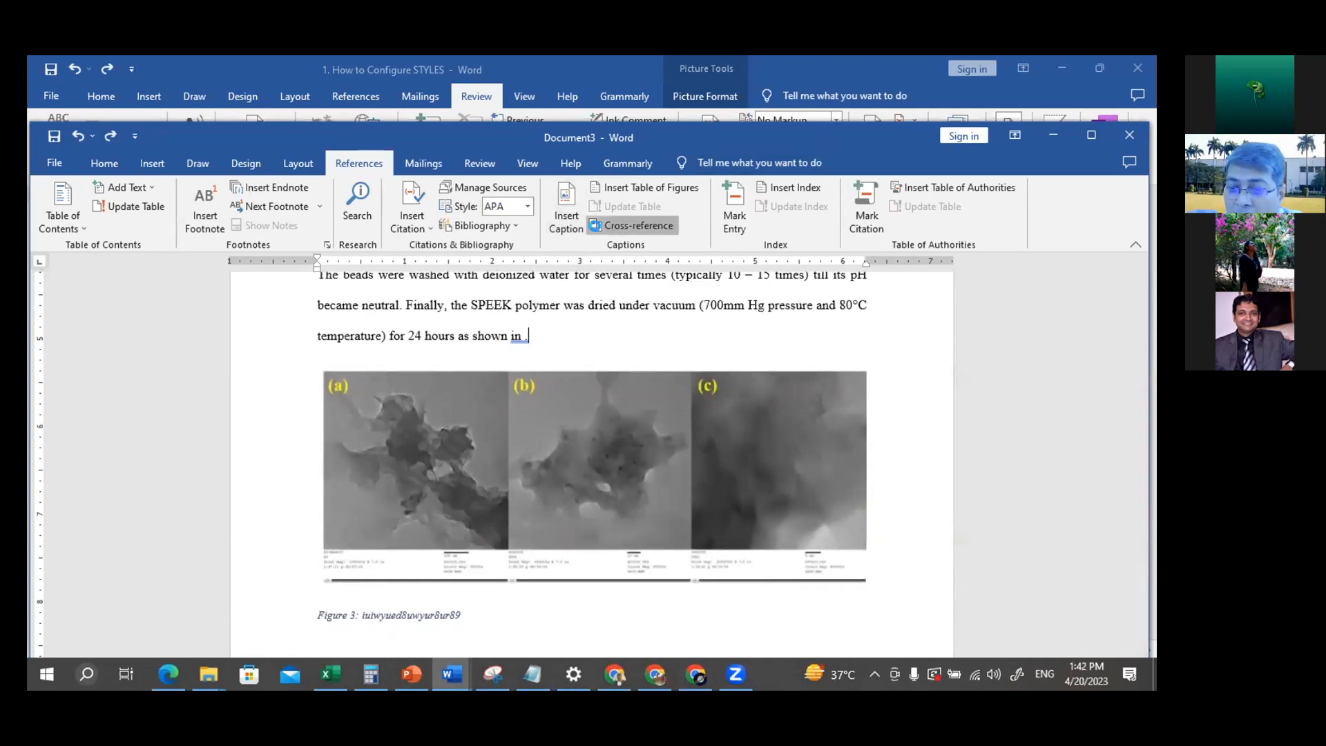
left_click(600, 229)
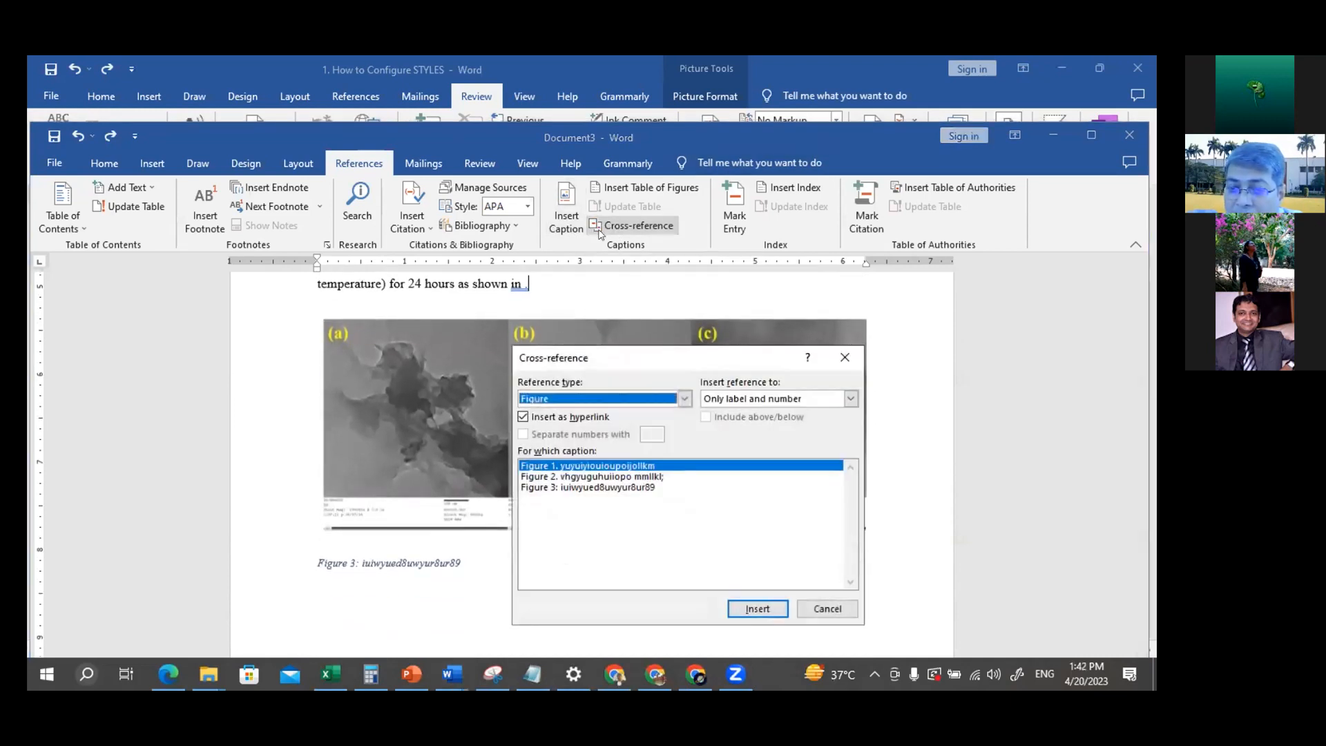
left_click(591, 488)
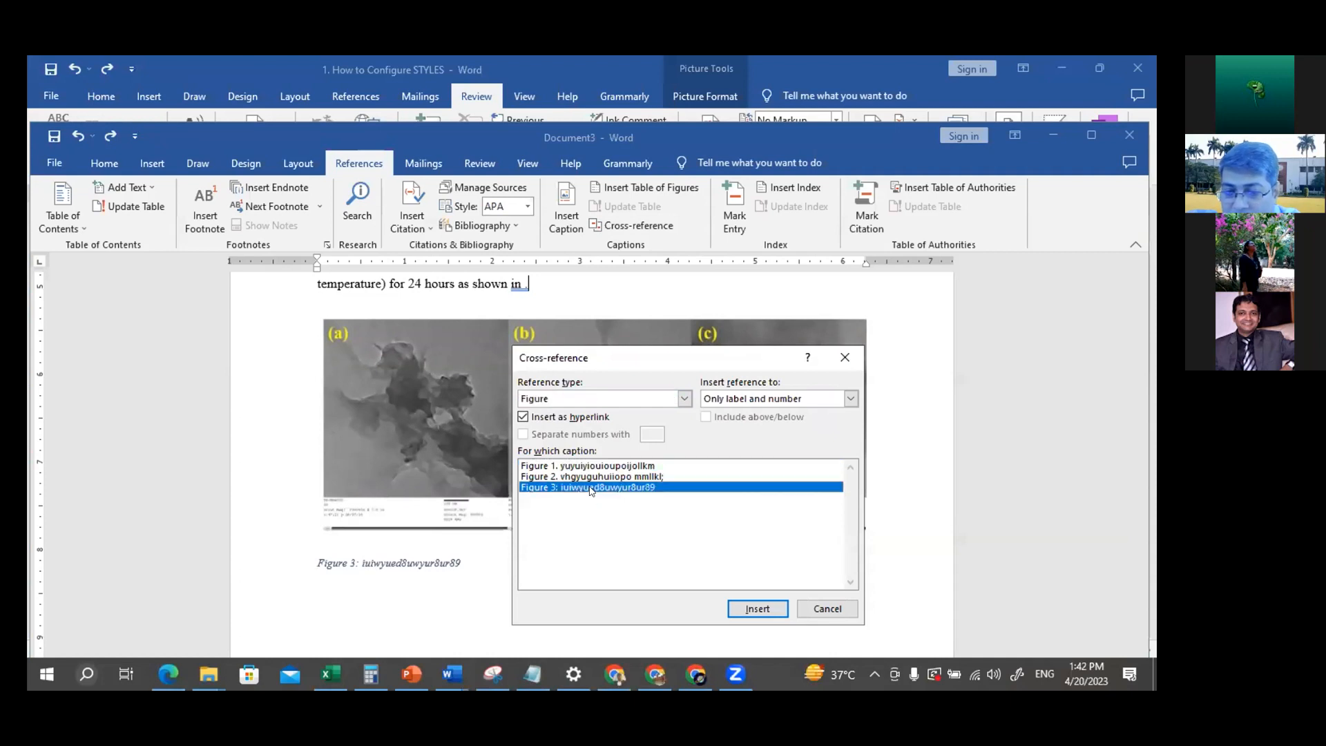
left_click(758, 609)
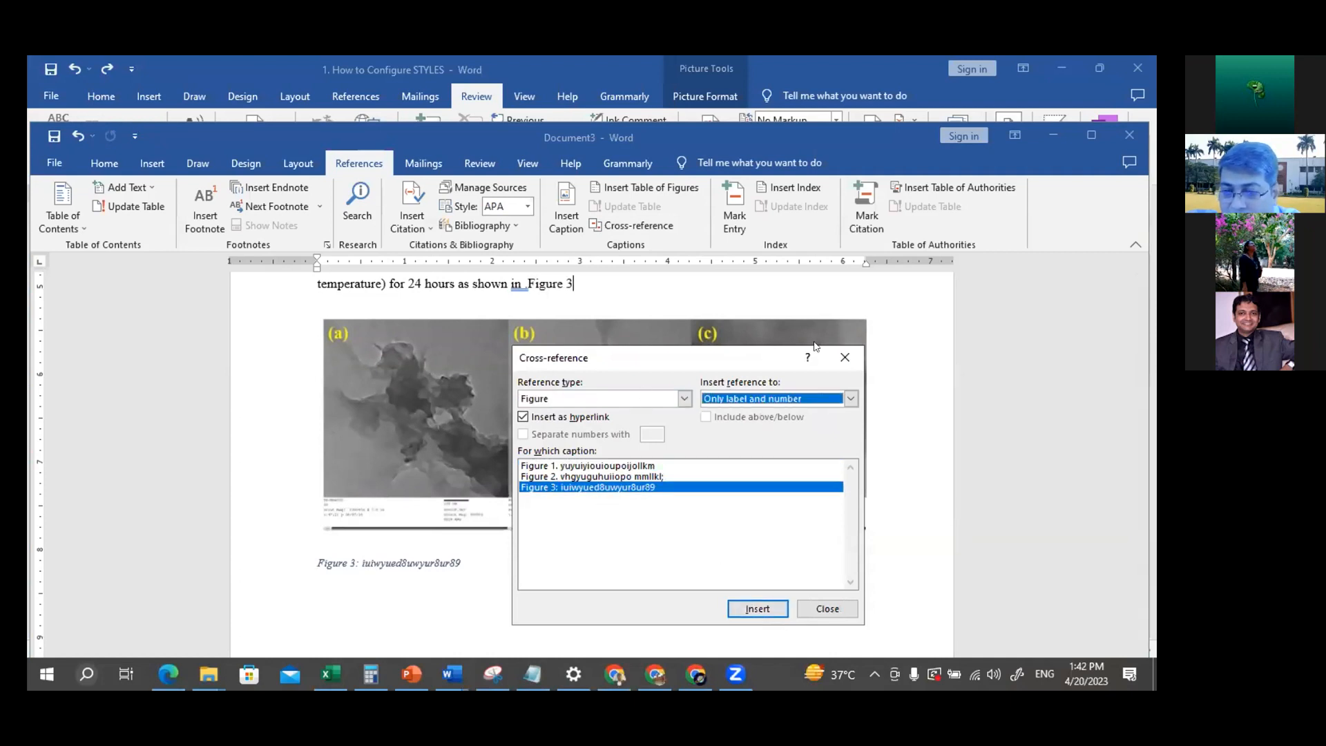
left_click(844, 357)
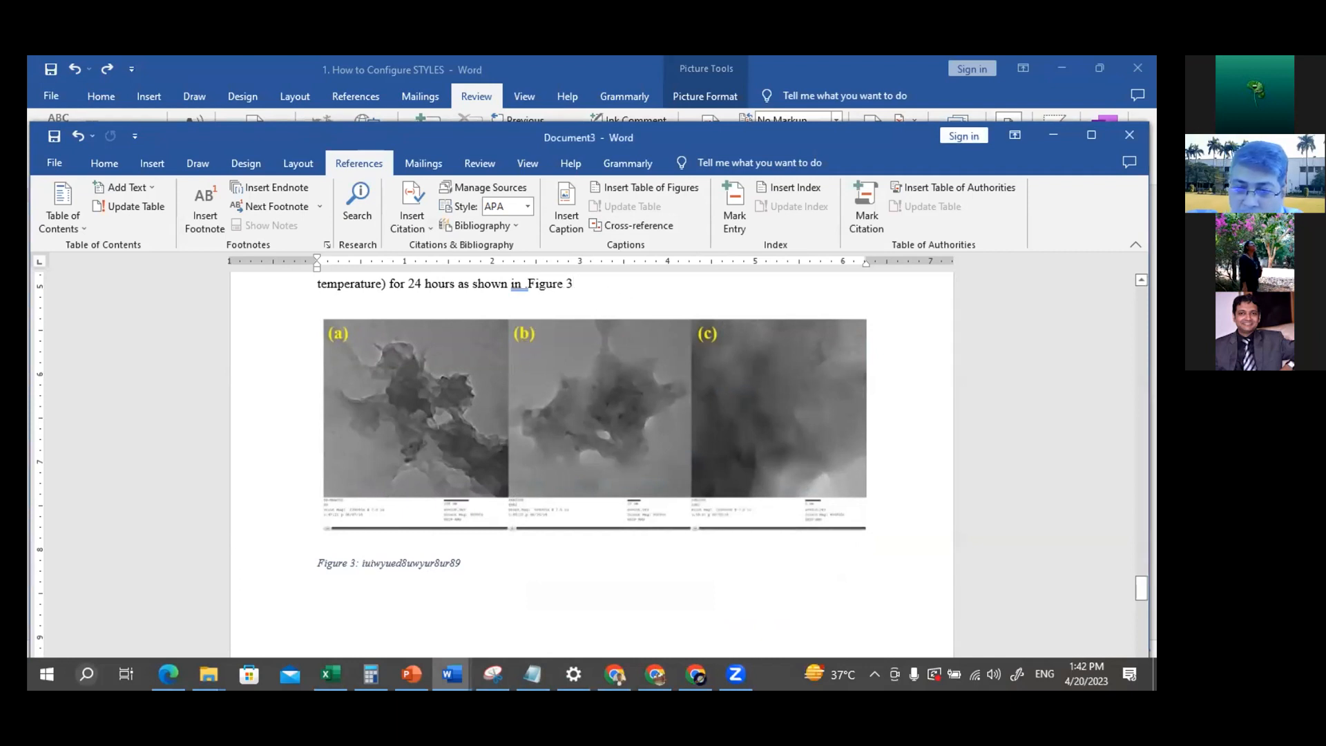
Copy the proton conductivity surface plots (a) to (c) from "1. How to Configure STYLES" into new space above the TEM images in Document3
key("Return")
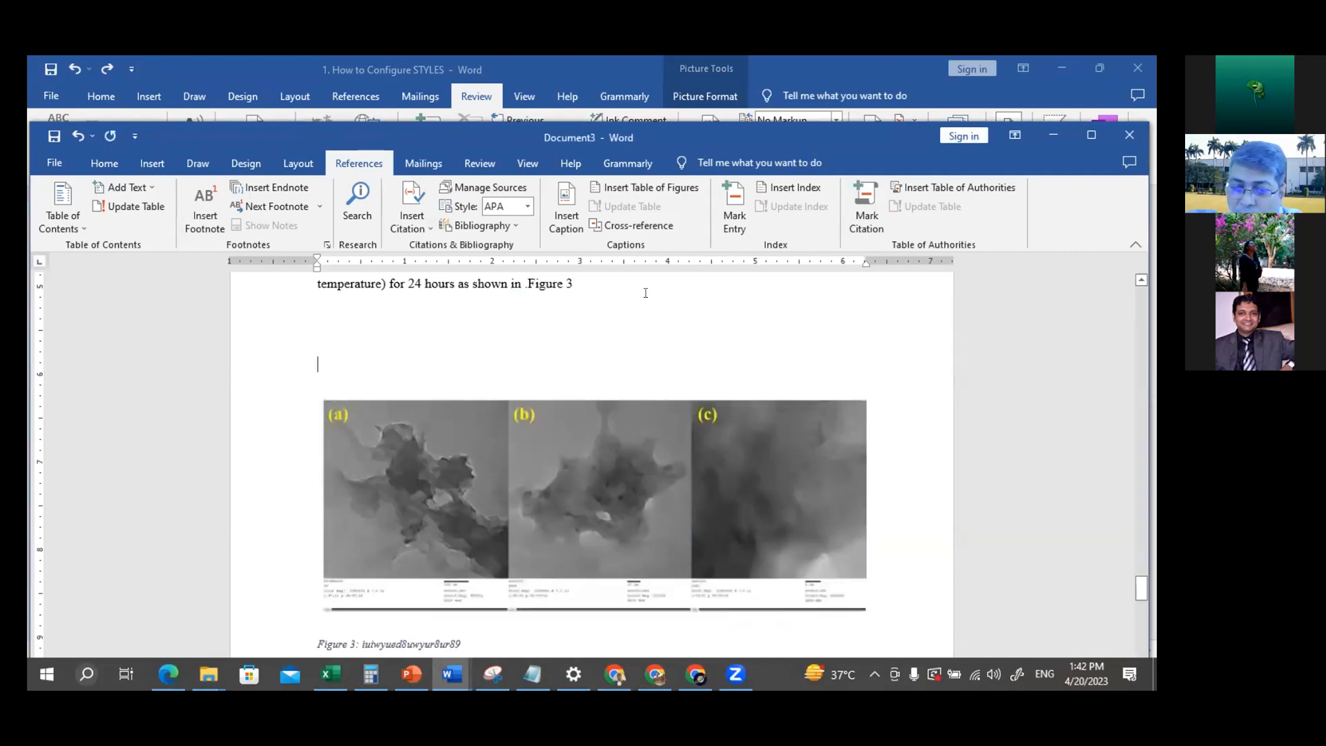
mouse_move(451, 673)
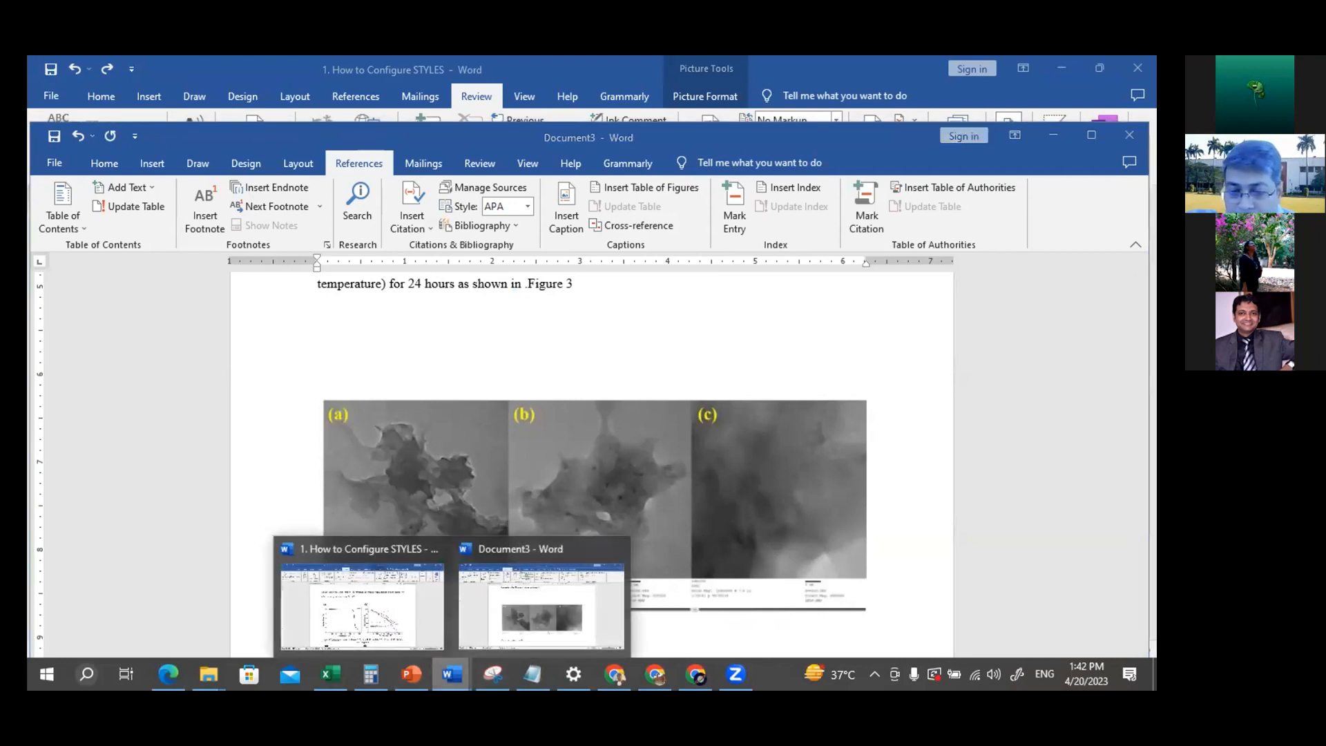
left_click(494, 620)
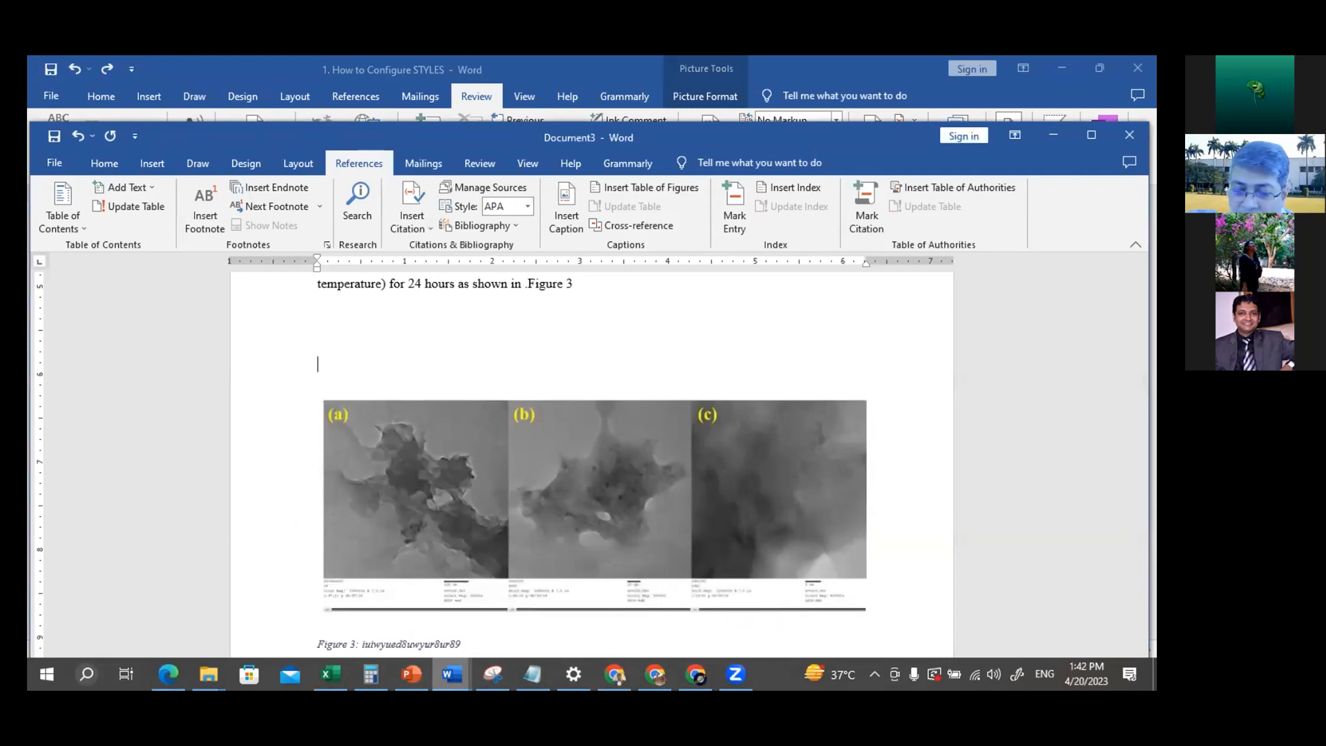
left_click(353, 611)
scroll(482, 413, "down", 10)
scroll(483, 413, "down", 20)
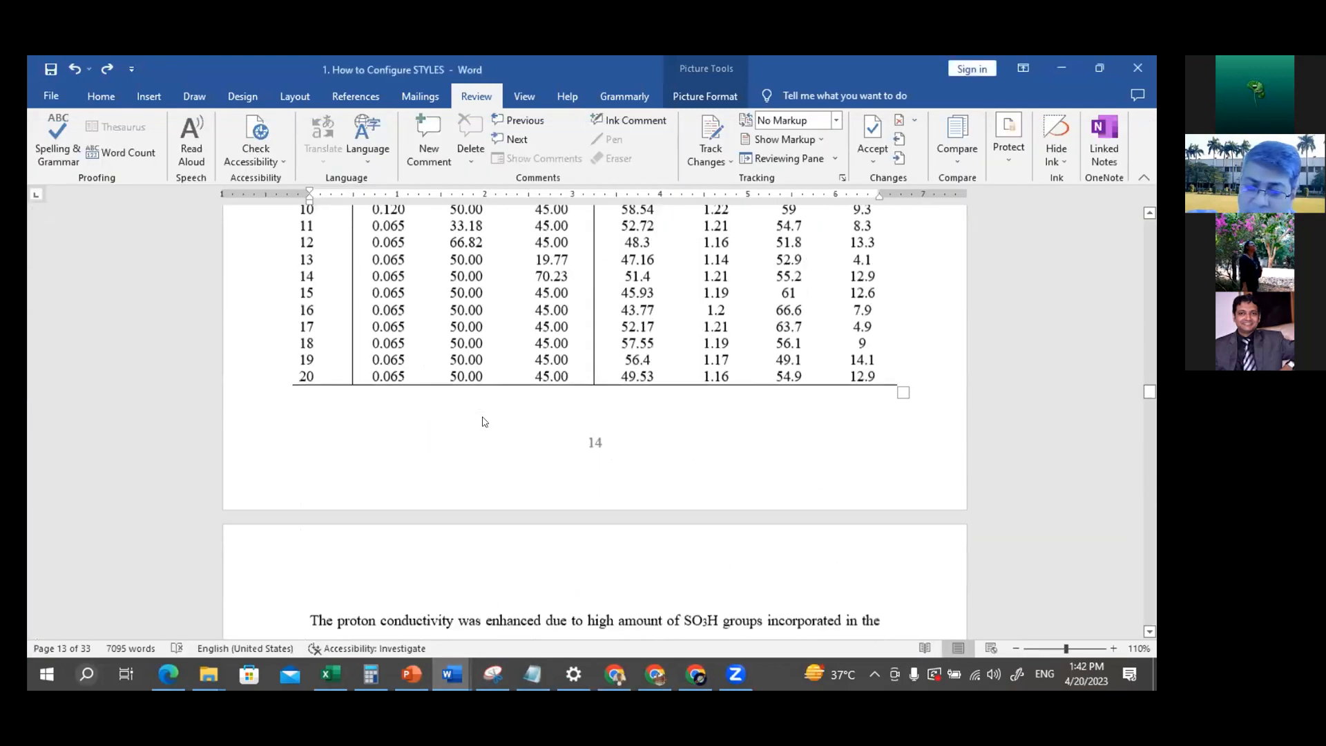
scroll(482, 412, "down", 5)
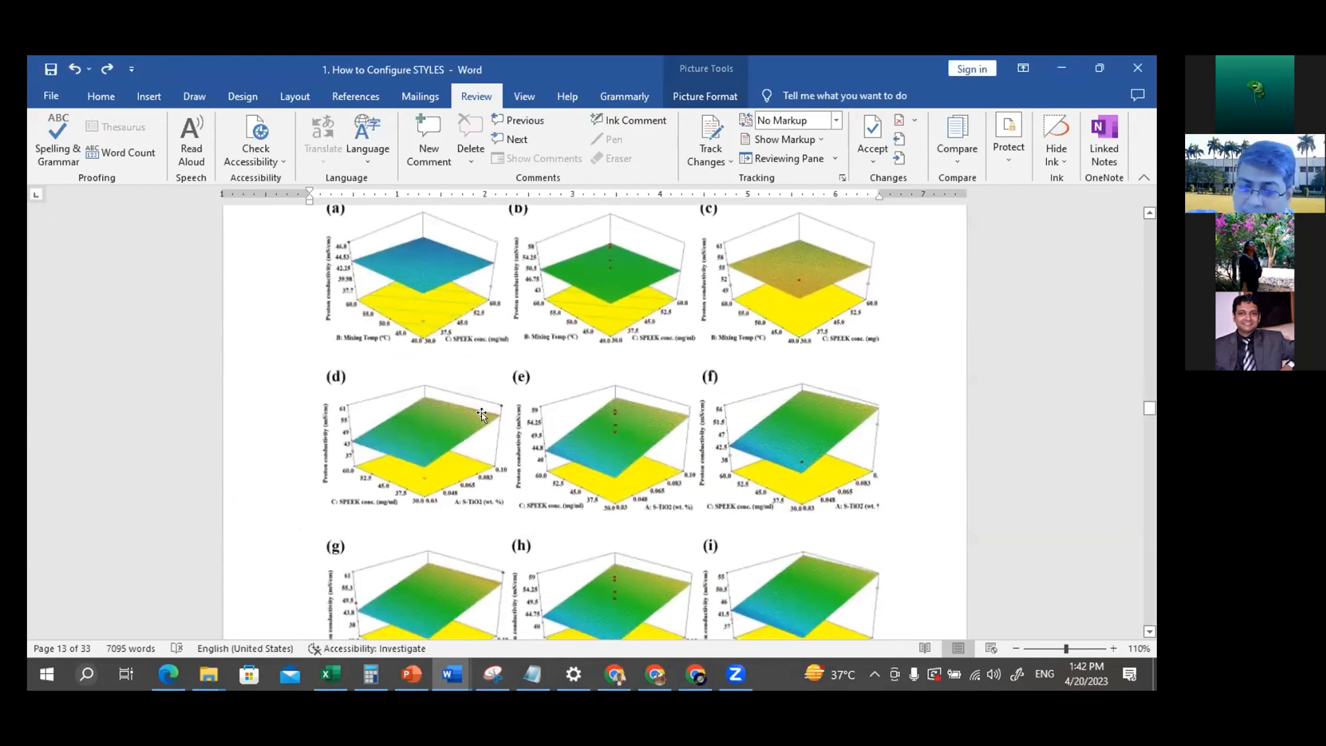
scroll(482, 412, "up", 1)
left_click(483, 412)
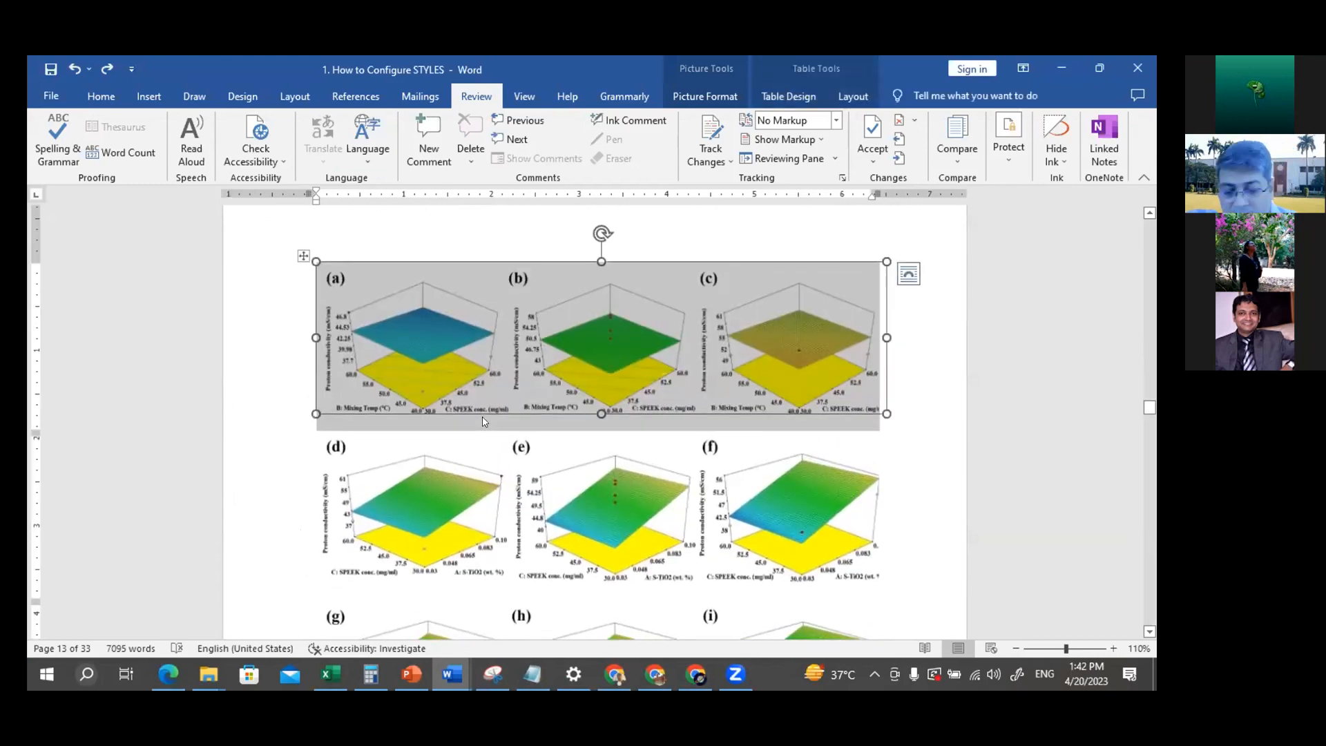
key("alt+Tab")
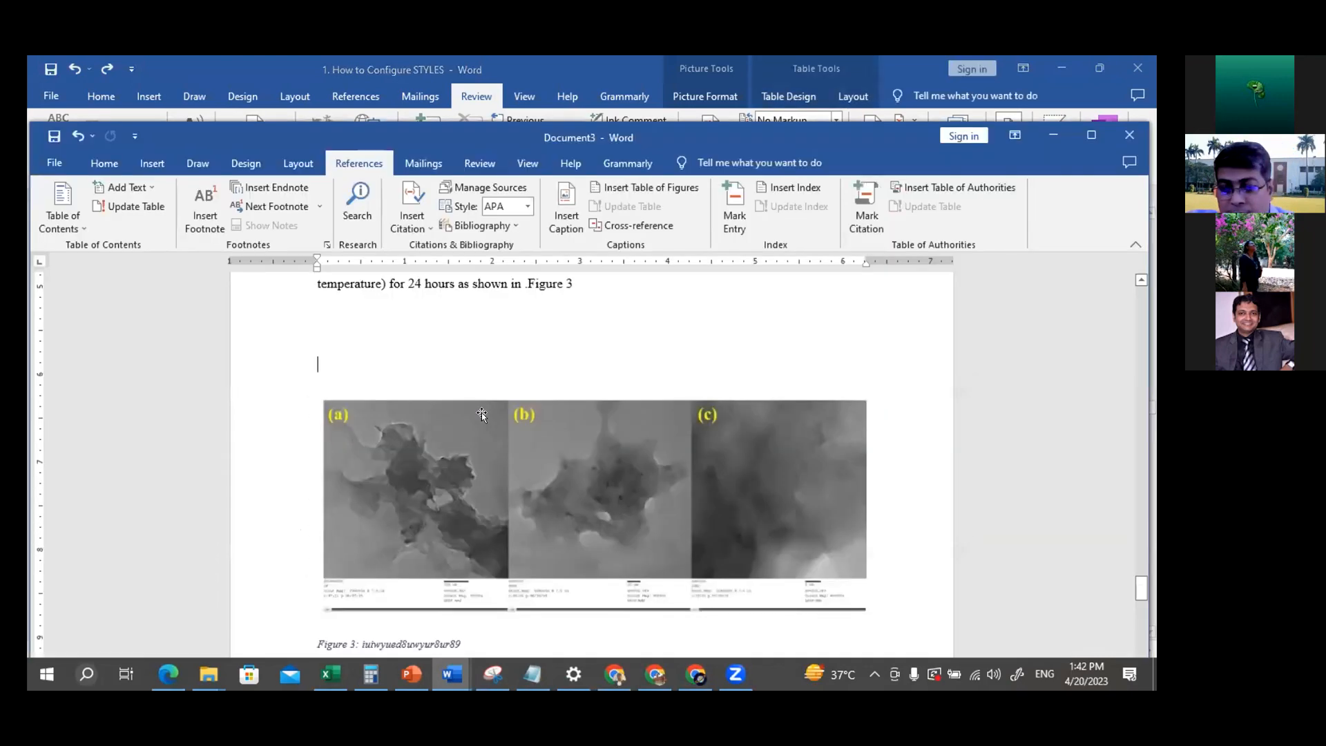
key("ctrl+v")
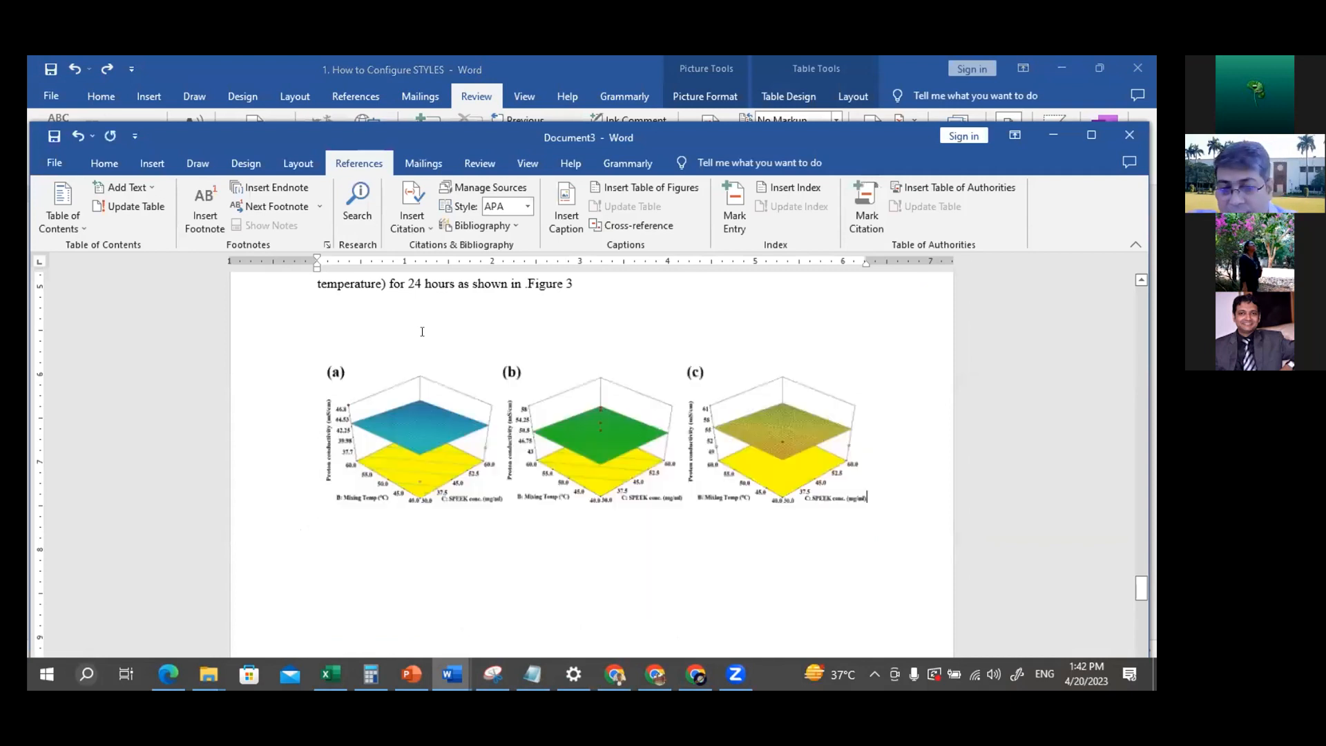
Insert a Figure caption with the text "nkjfijrgfierj" below the proton conductivity surface plots (a) to (c)
left_click(450, 397)
left_click(567, 219)
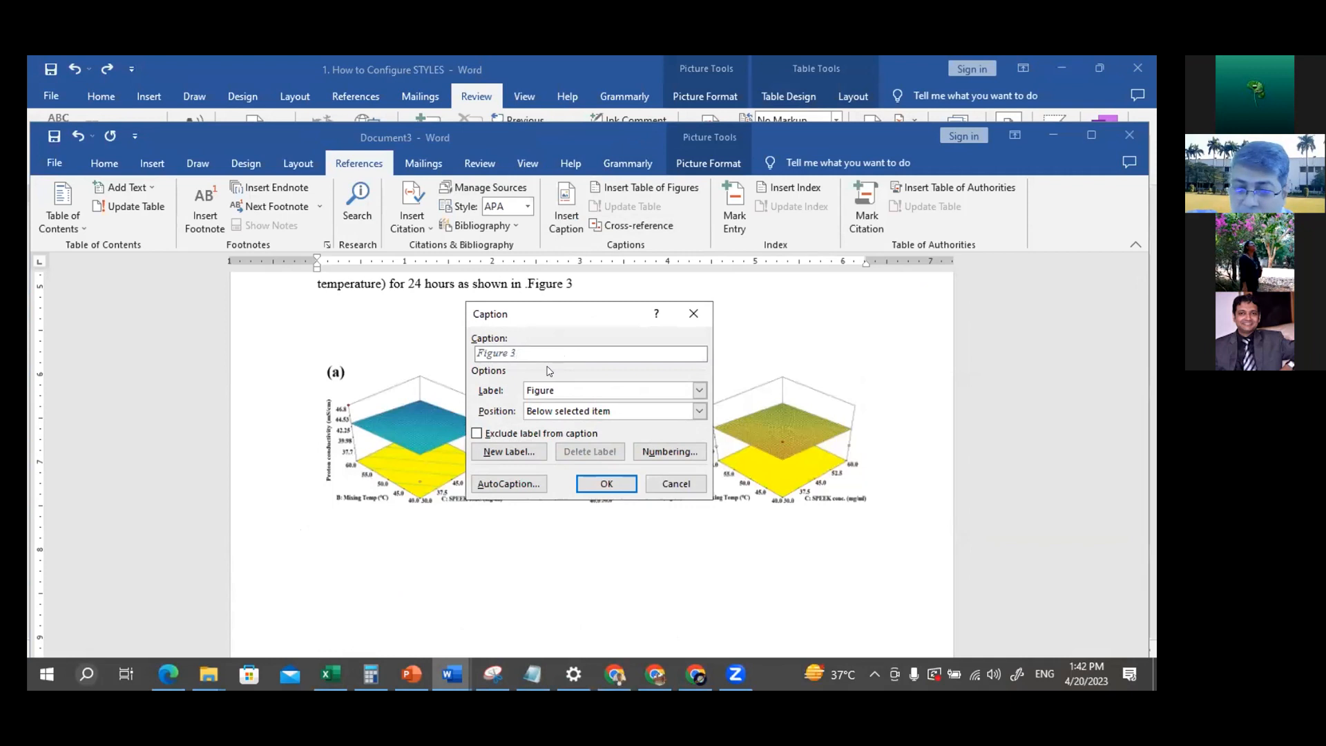
type("nkjfjrgfierj")
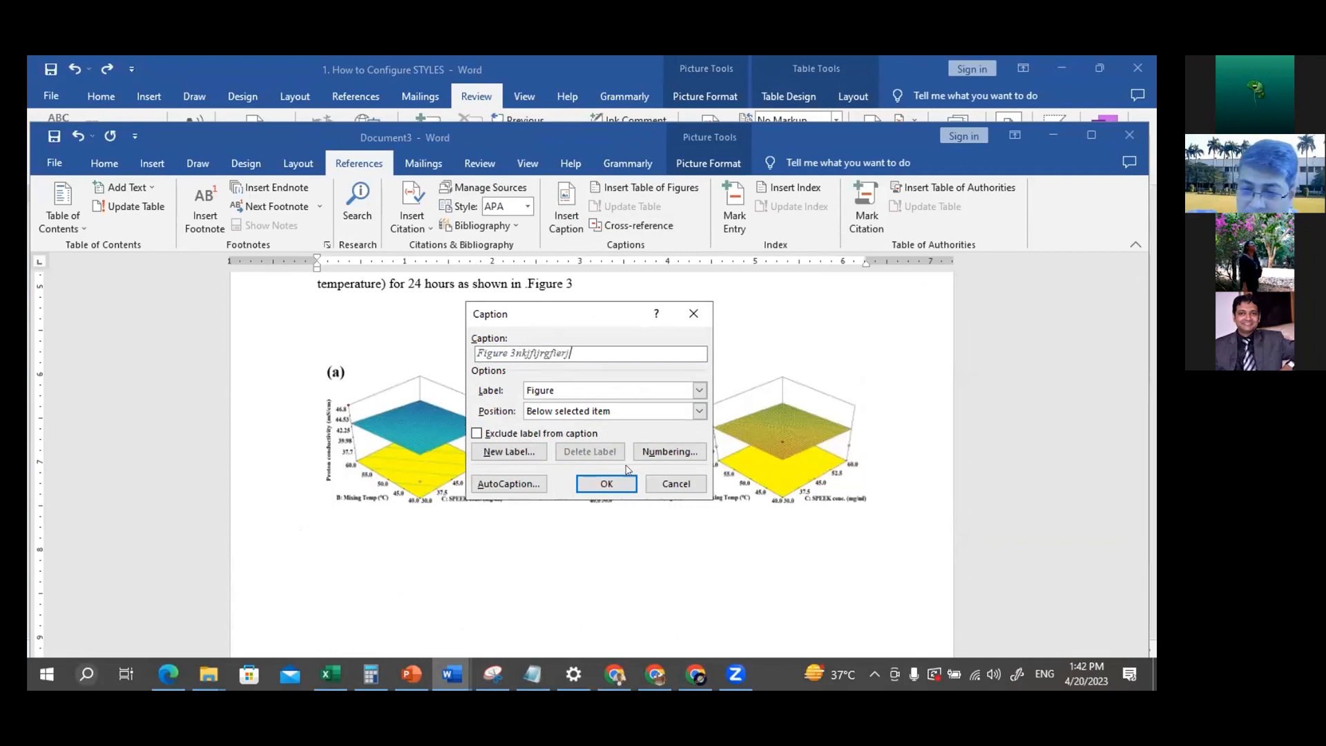
left_click(606, 483)
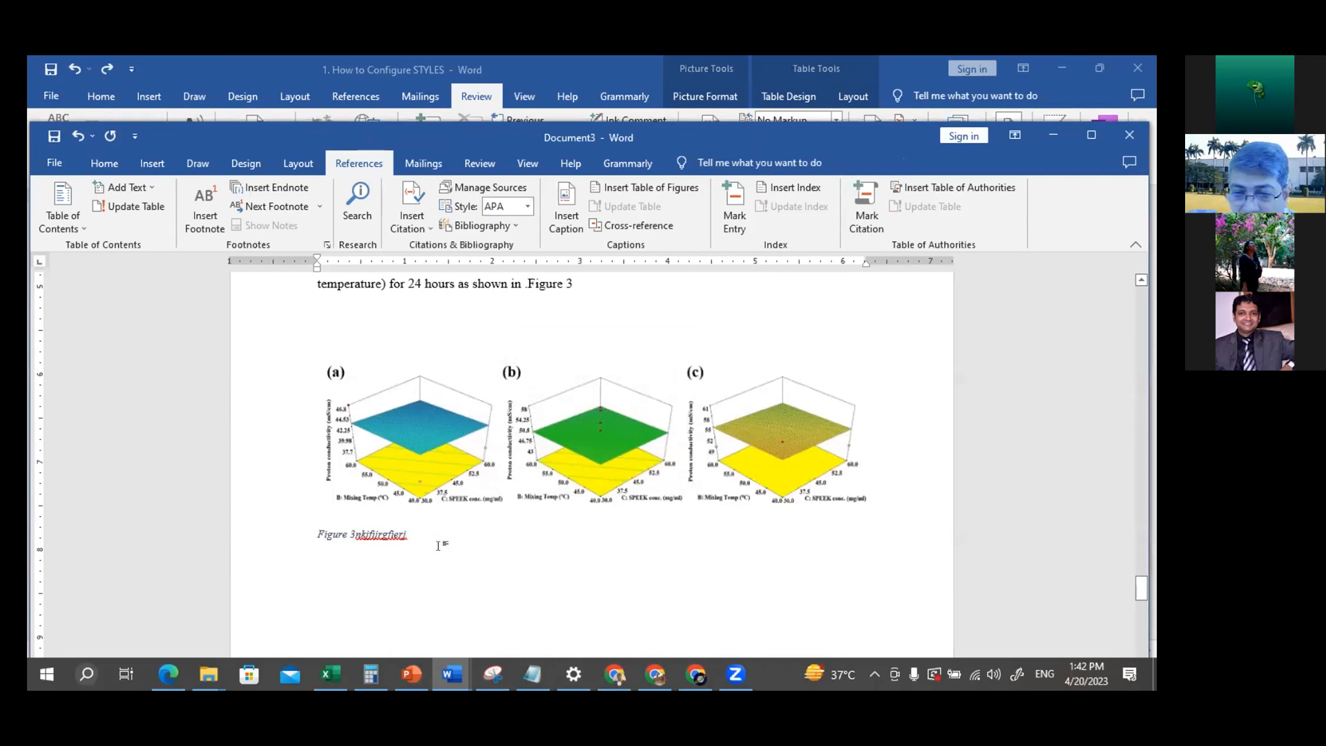
Examine the automatic numbering of the TEM images' caption following the newly captioned surface plots
scroll(438, 545, "down", 10)
scroll(436, 545, "up", 2)
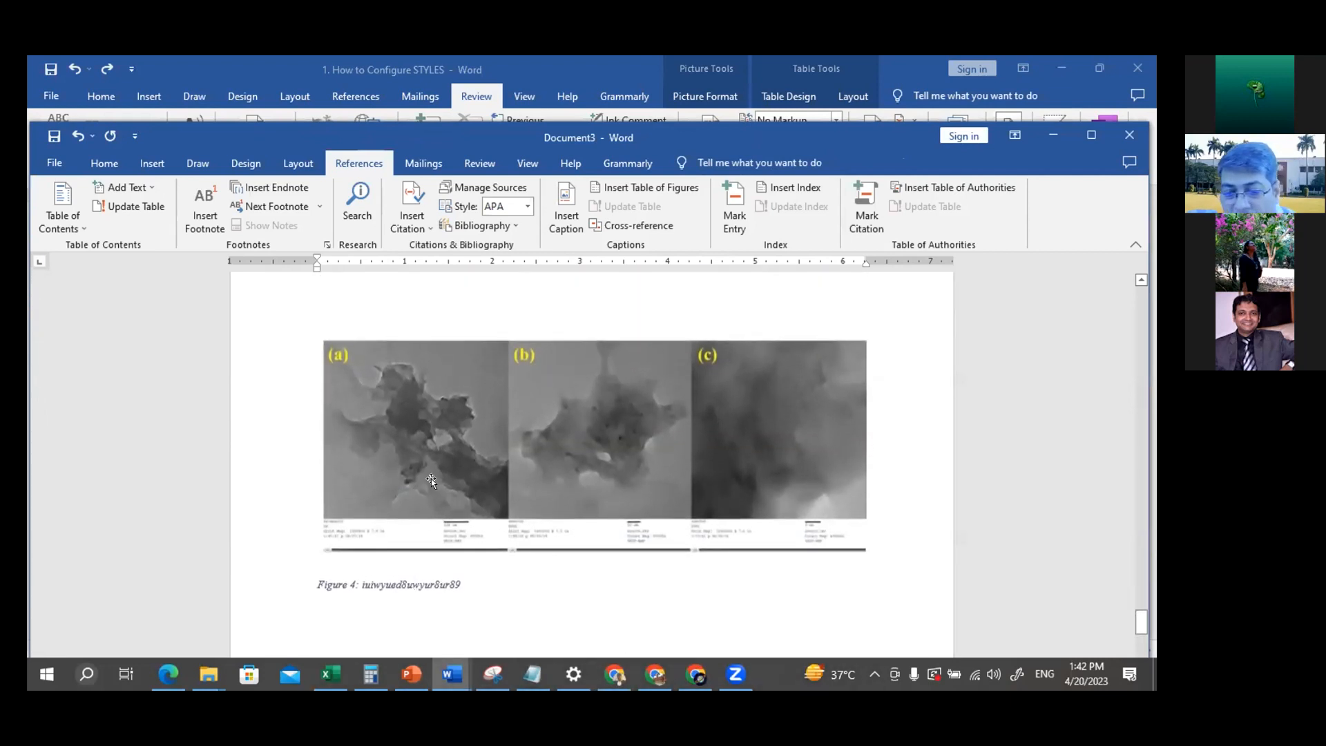
left_click(431, 479)
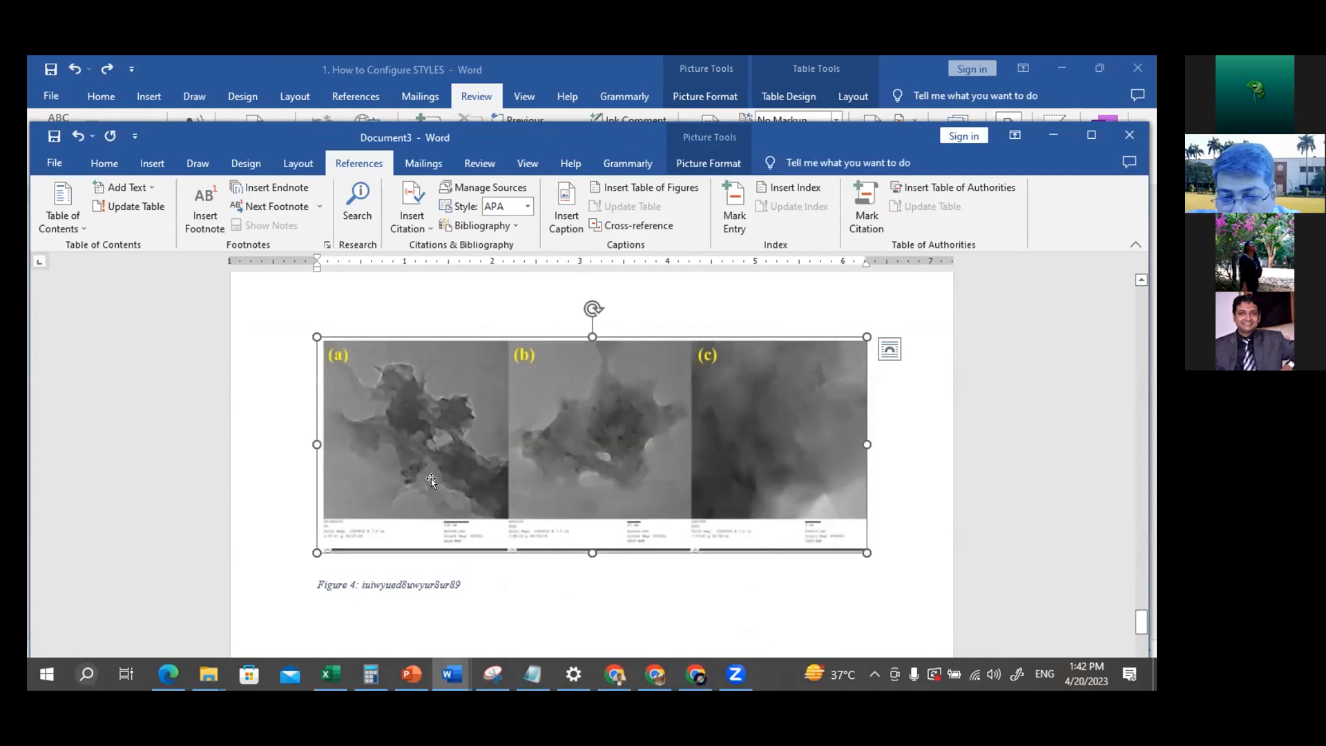
left_click(348, 585)
scroll(473, 584, "down", 1)
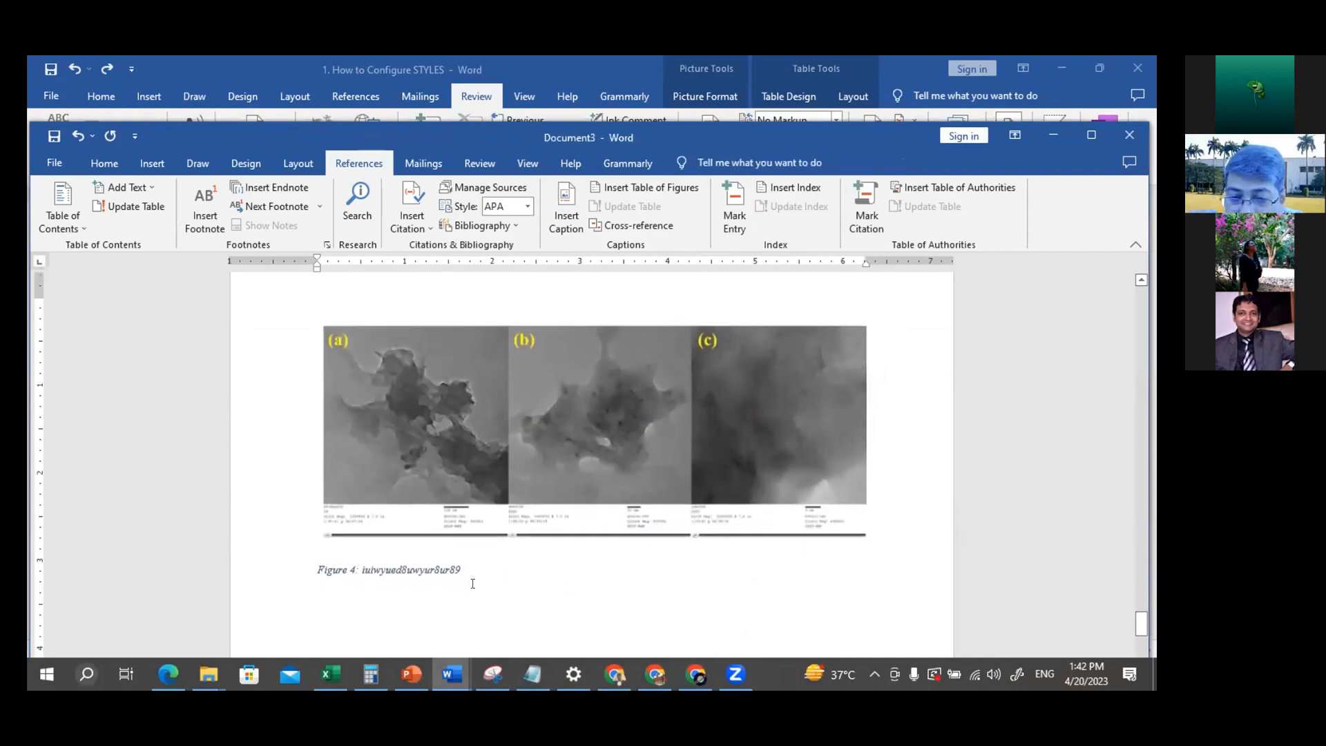
scroll(473, 583, "up", 6)
scroll(471, 584, "up", 6)
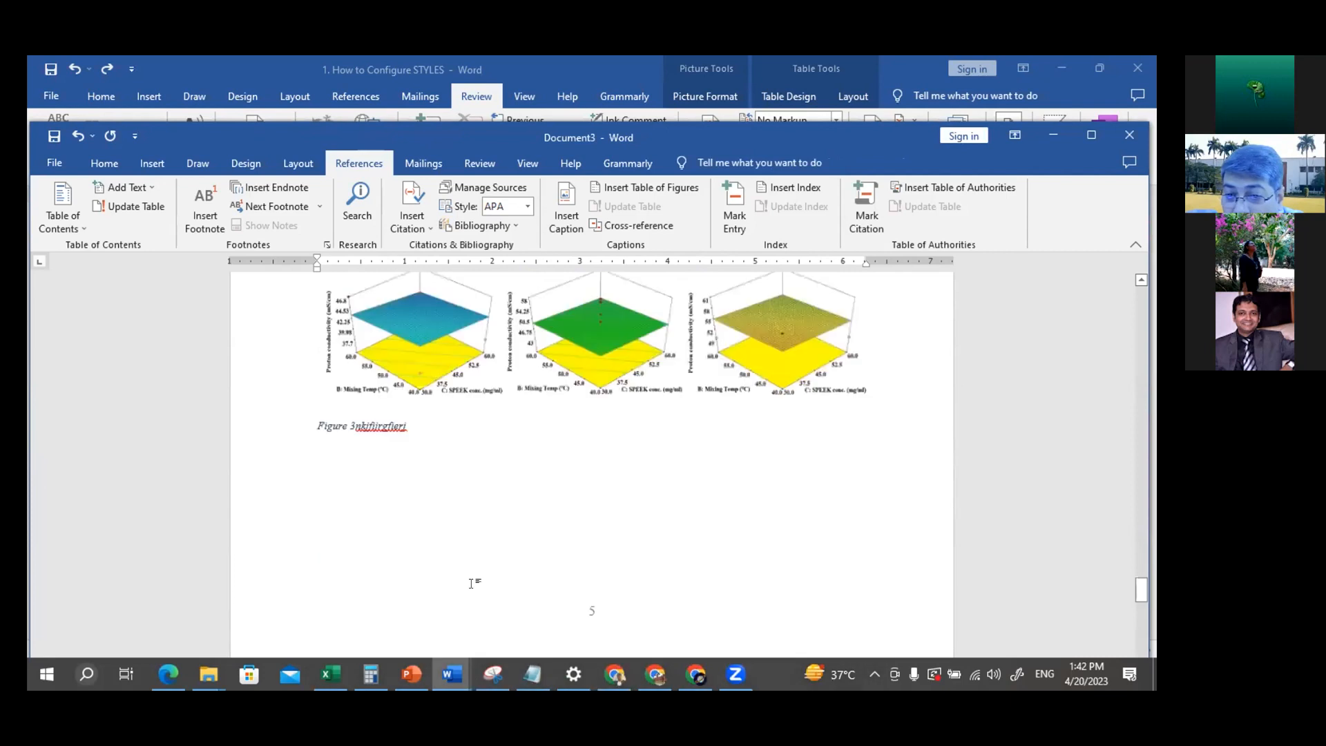
scroll(602, 434, "up", 3)
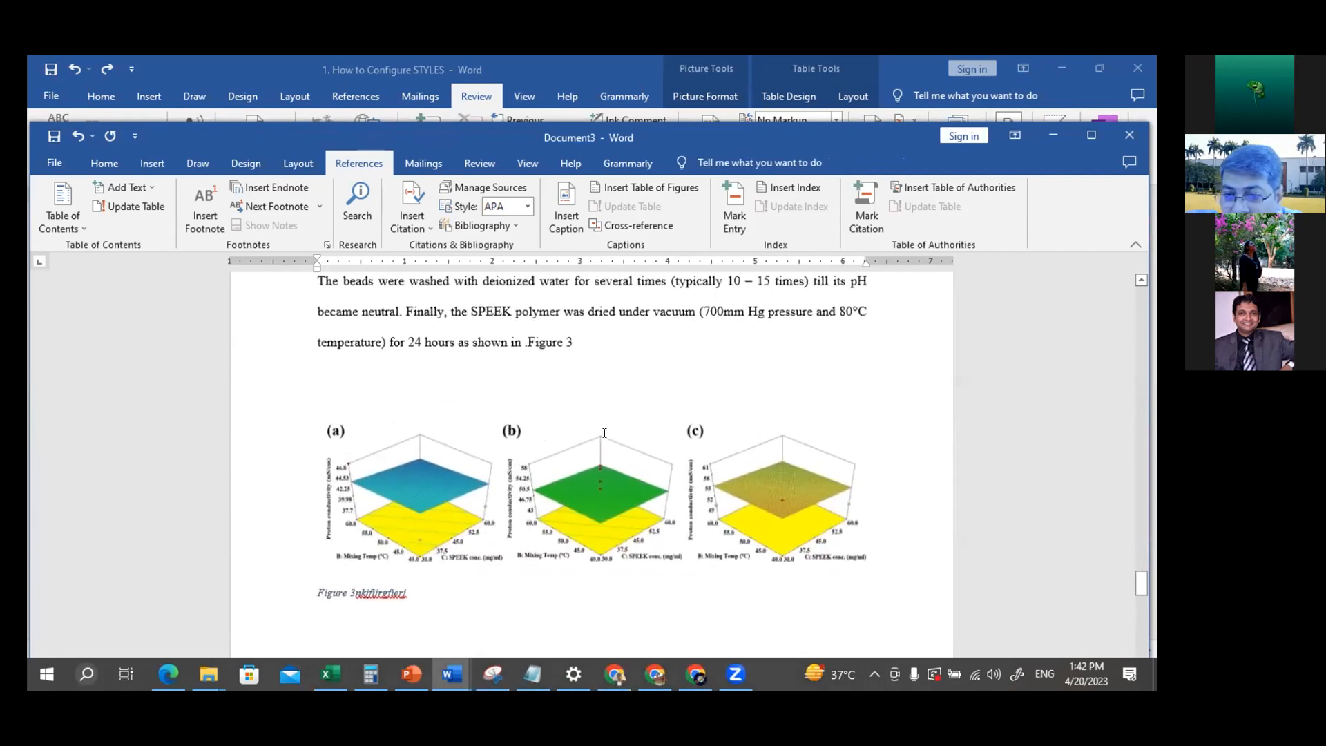
Add a full stop after the Figure 3 cross-reference at the end of the SPEEK drying paragraph
left_click(549, 421)
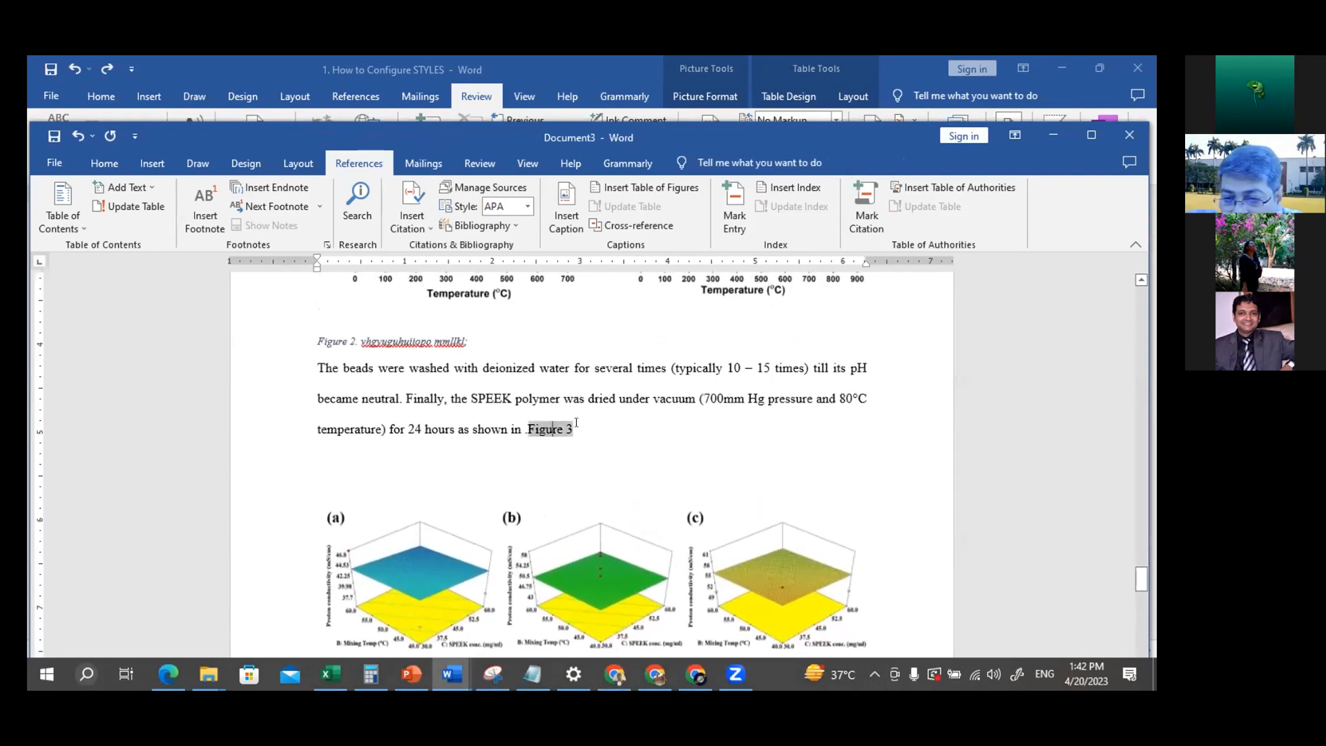
left_click_drag(576, 422, 512, 426)
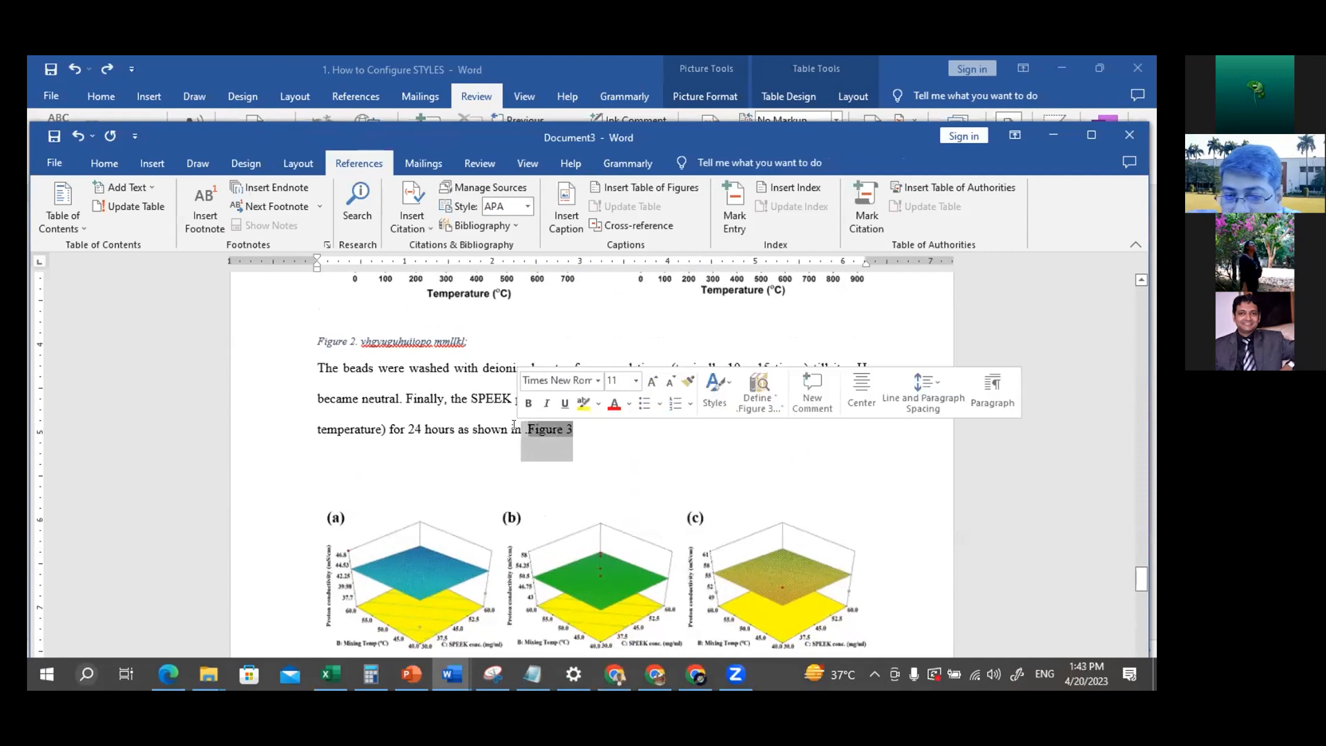
left_click(607, 431)
left_click_drag(575, 426, 528, 432)
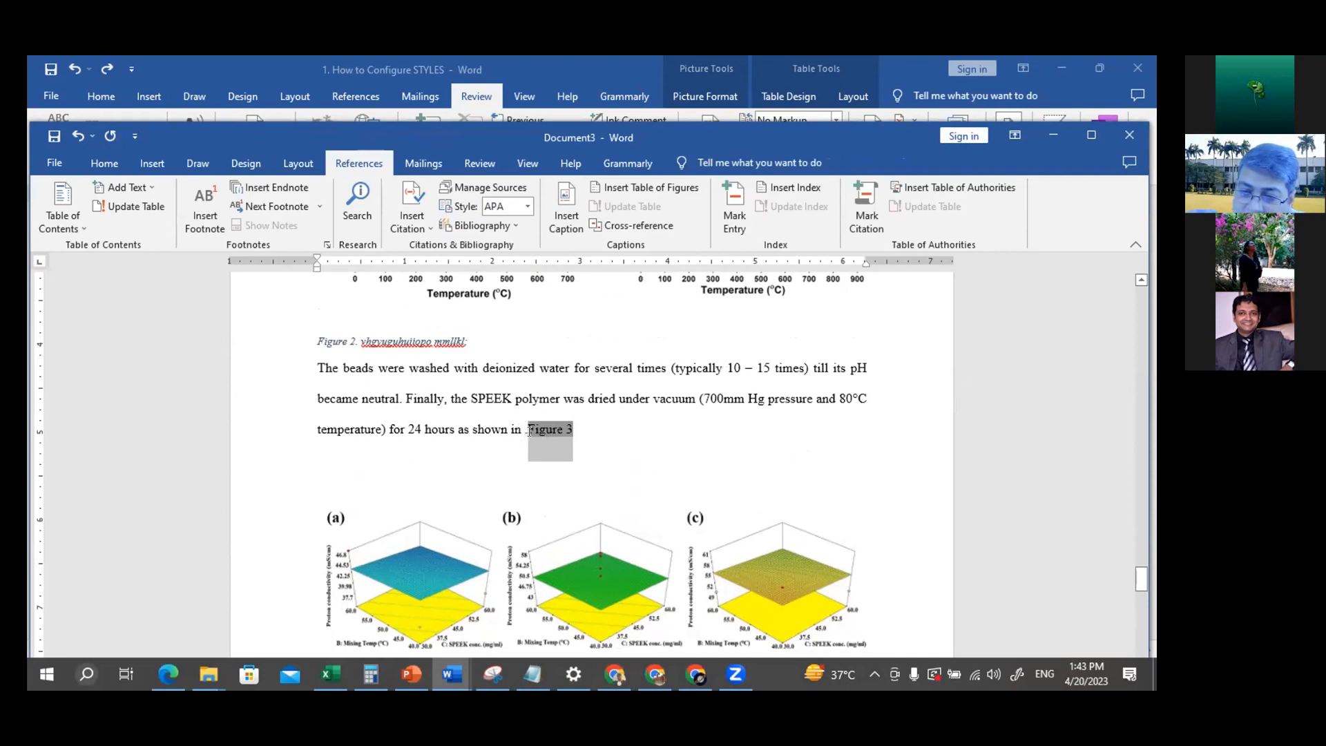
left_click(589, 435)
type(".")
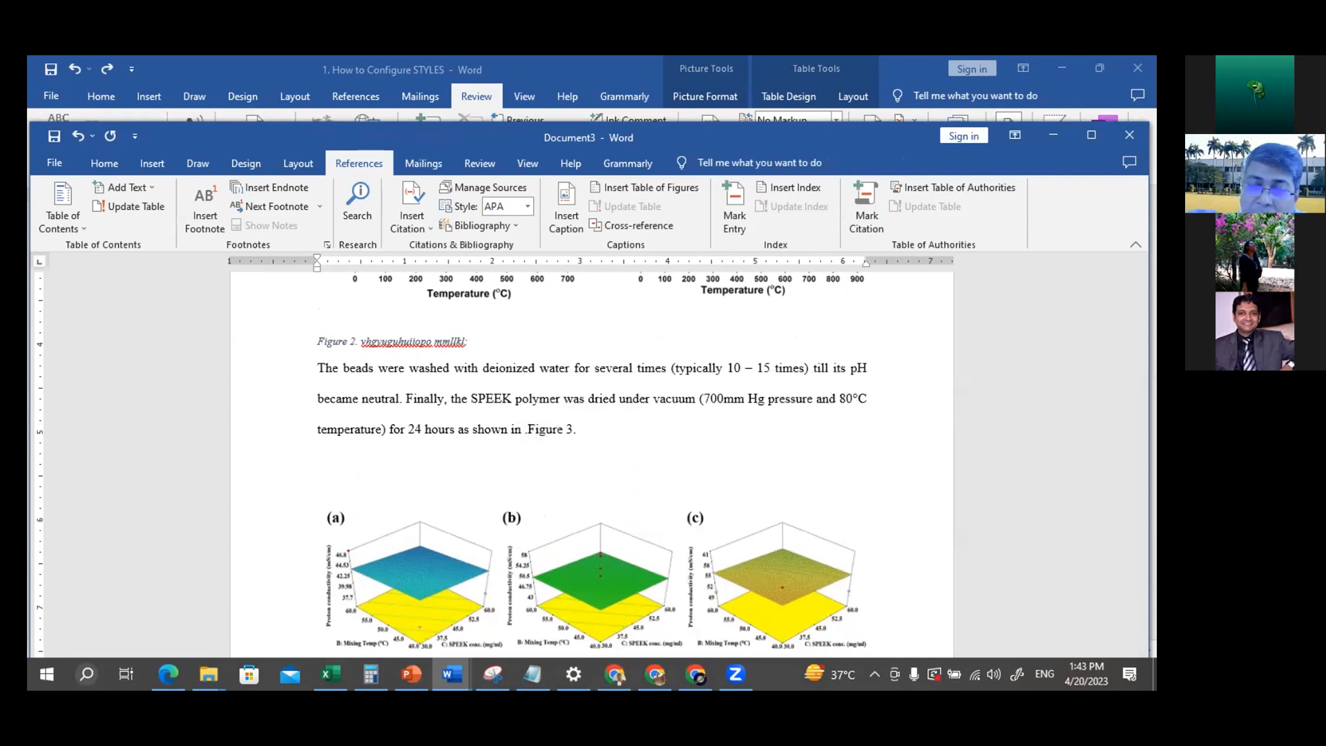
Update the entire Table of Contents, including its entries and page numbers
left_click(61, 232)
left_click(135, 207)
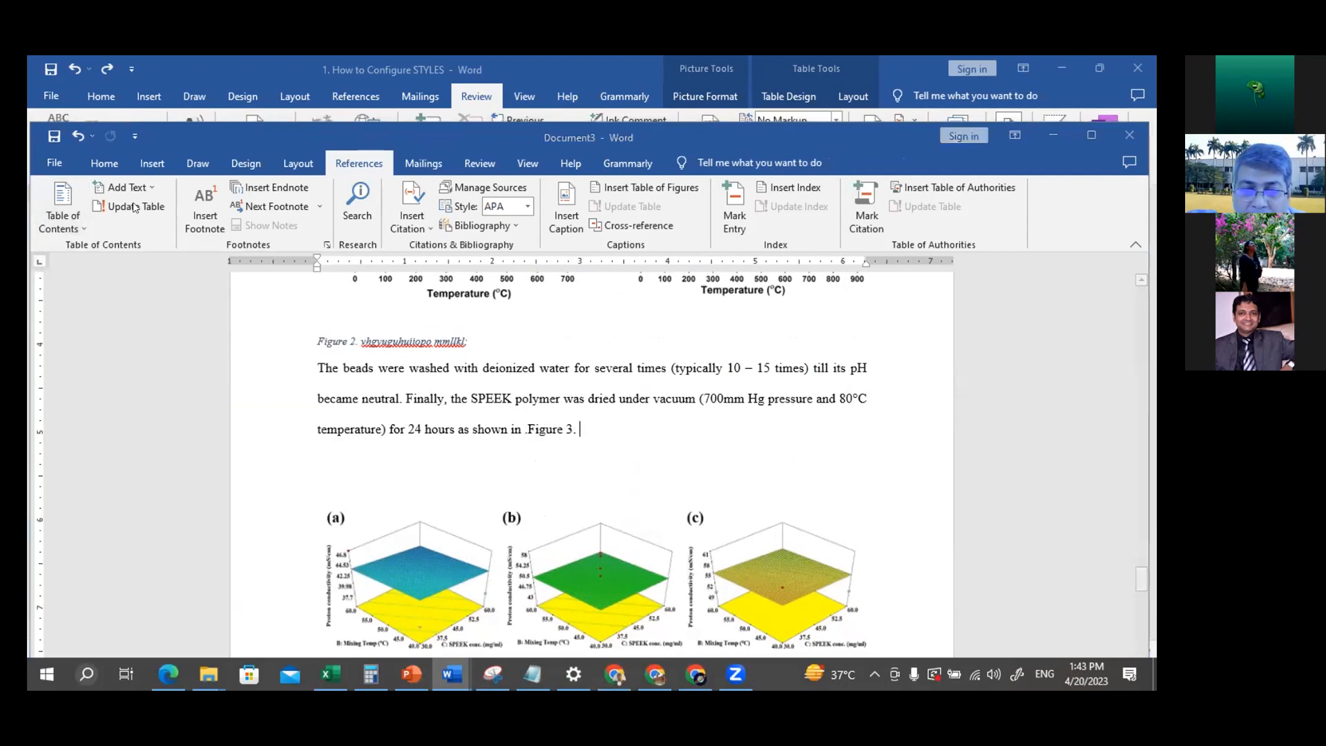
left_click(575, 420)
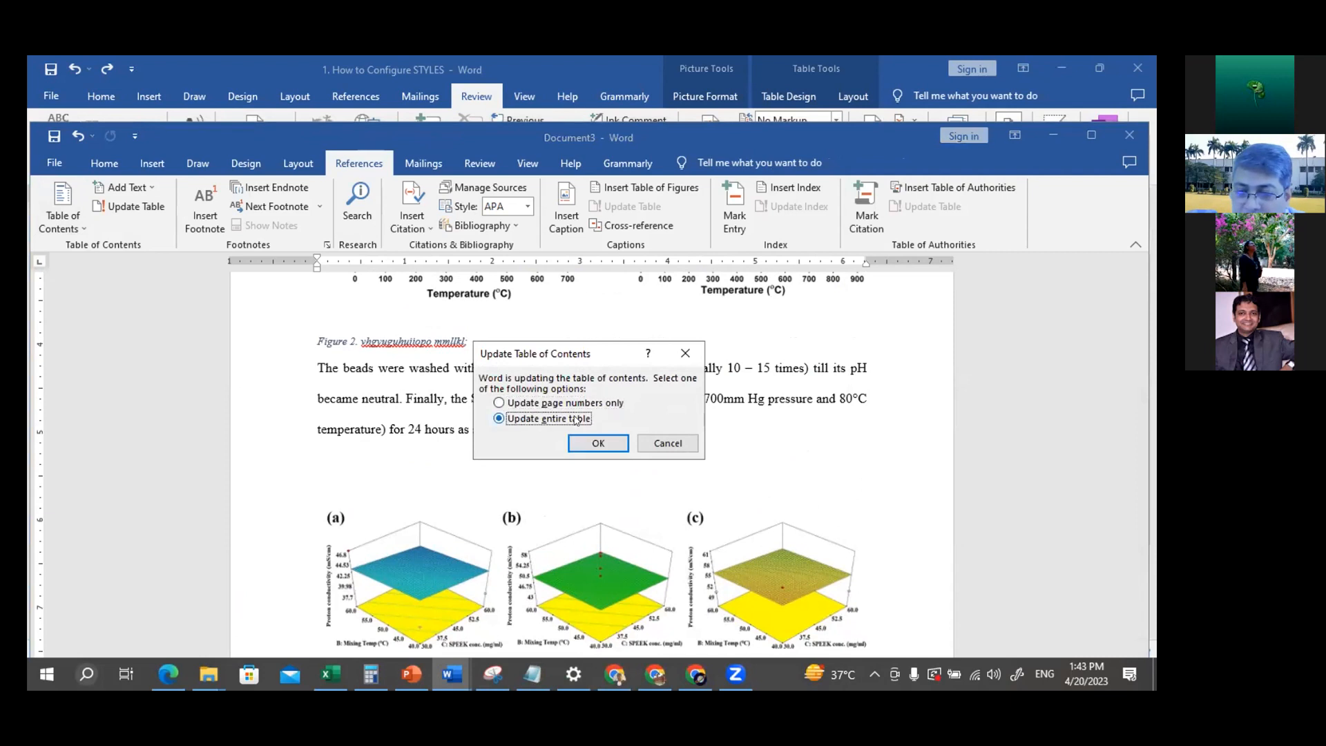
left_click(598, 443)
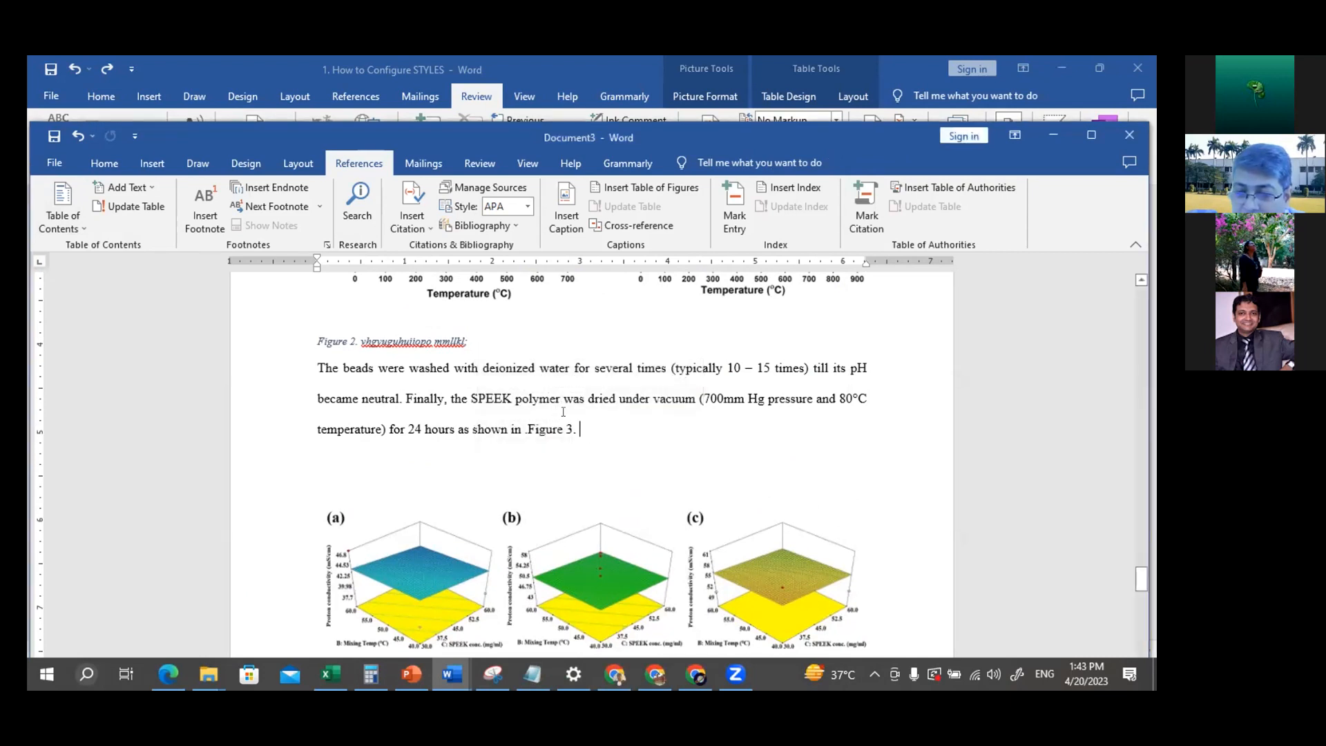
Update the figure cross-reference field at the end of the SPEEK drying paragraph to match the TEM images' caption number
right_click(548, 430)
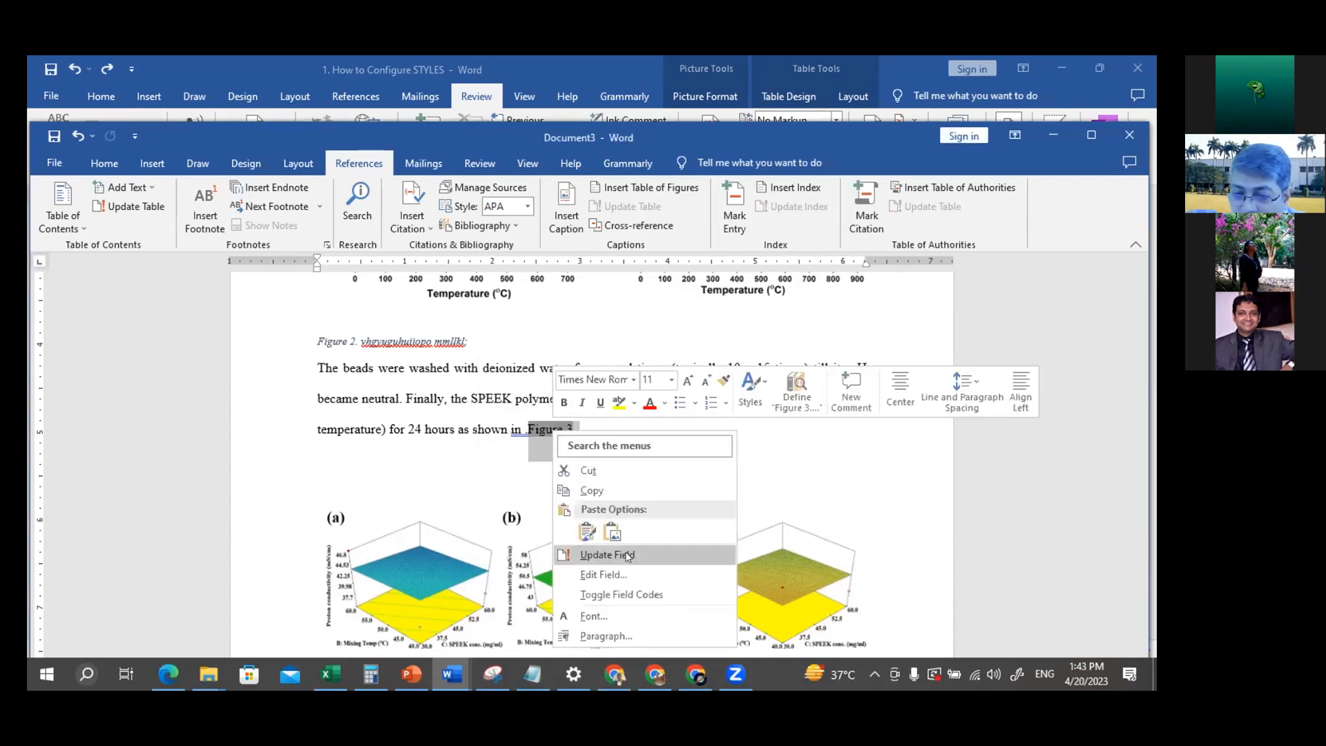
left_click(629, 556)
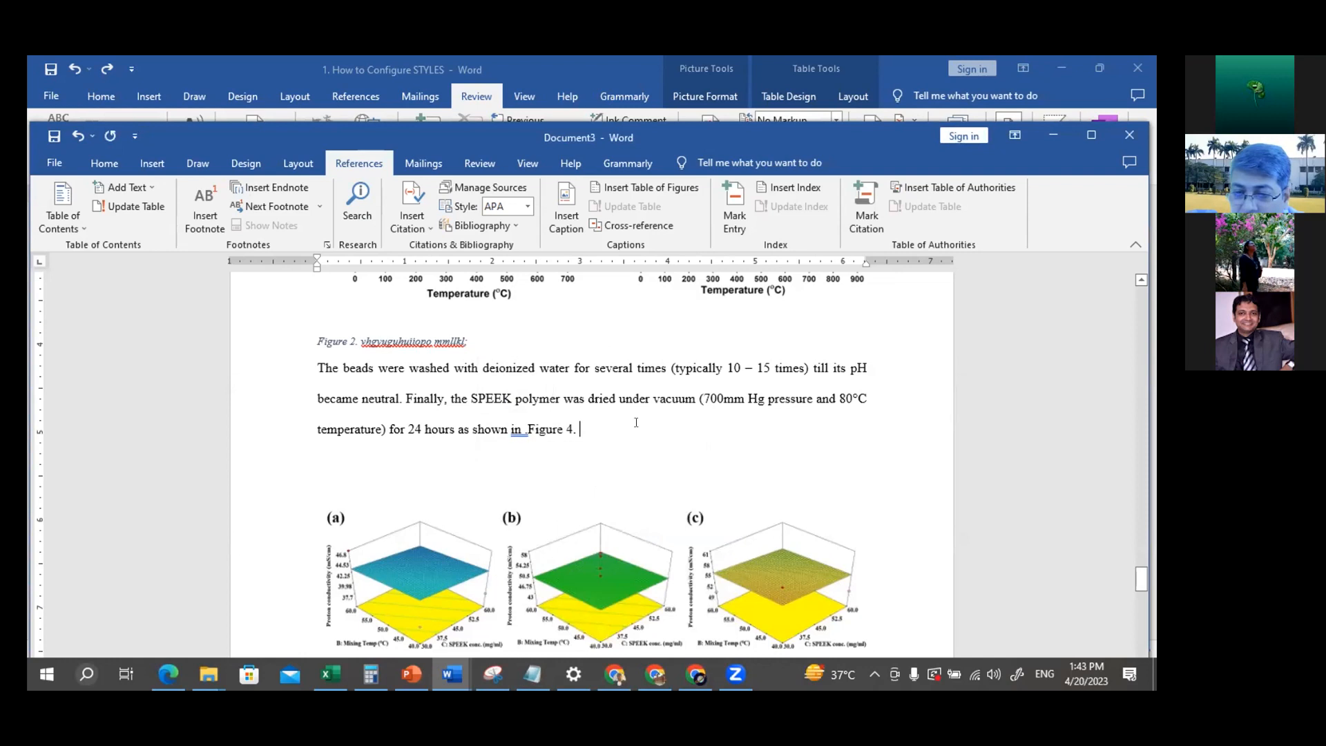
scroll(621, 417, "down", 1)
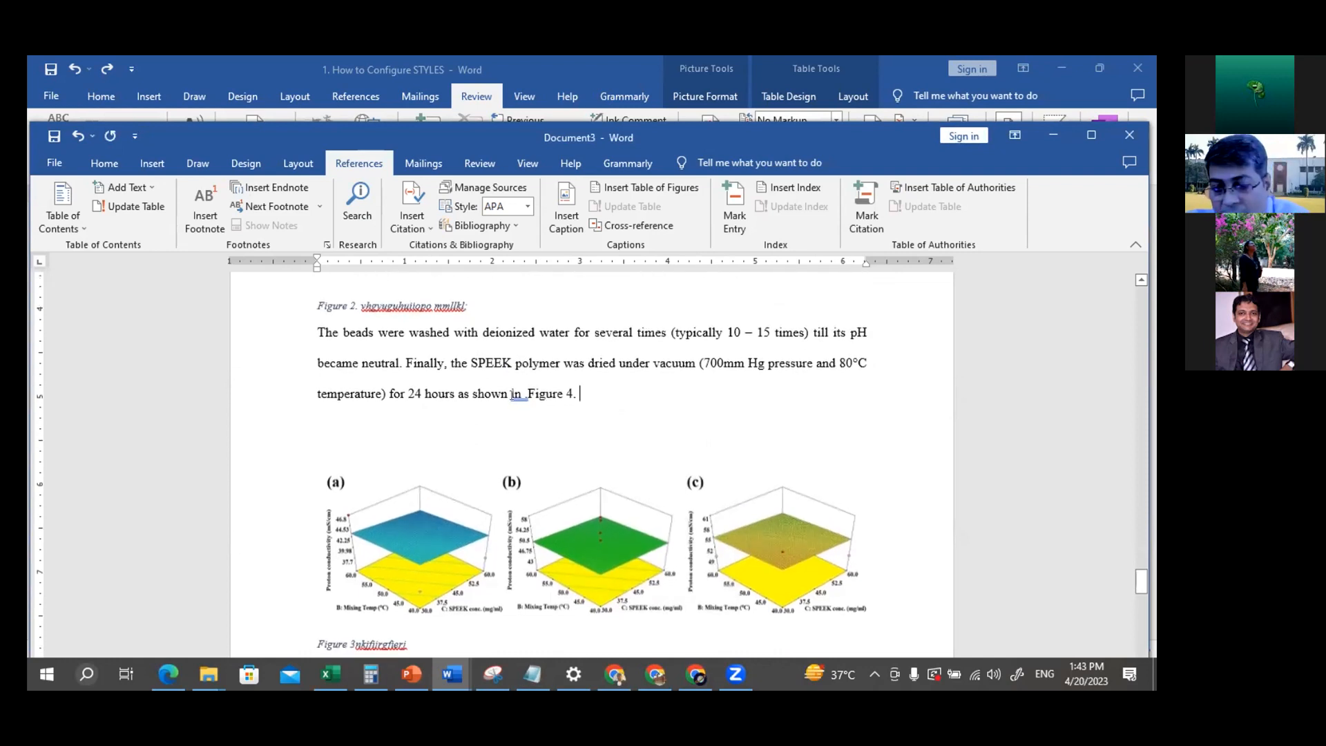
left_click(564, 395)
left_click(740, 391)
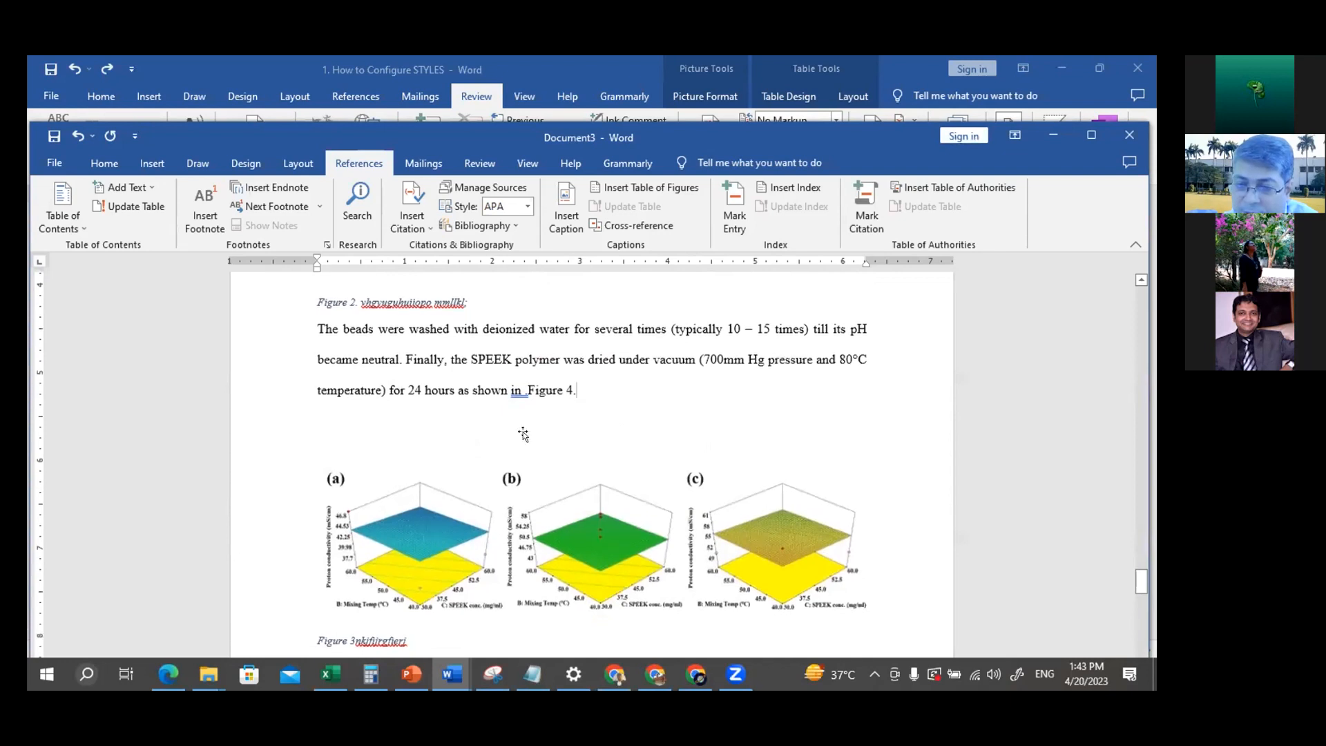
Compare the updated cross-reference in the SPEEK drying paragraph with the captions of the surface plots and TEM images
scroll(522, 432, "down", 2)
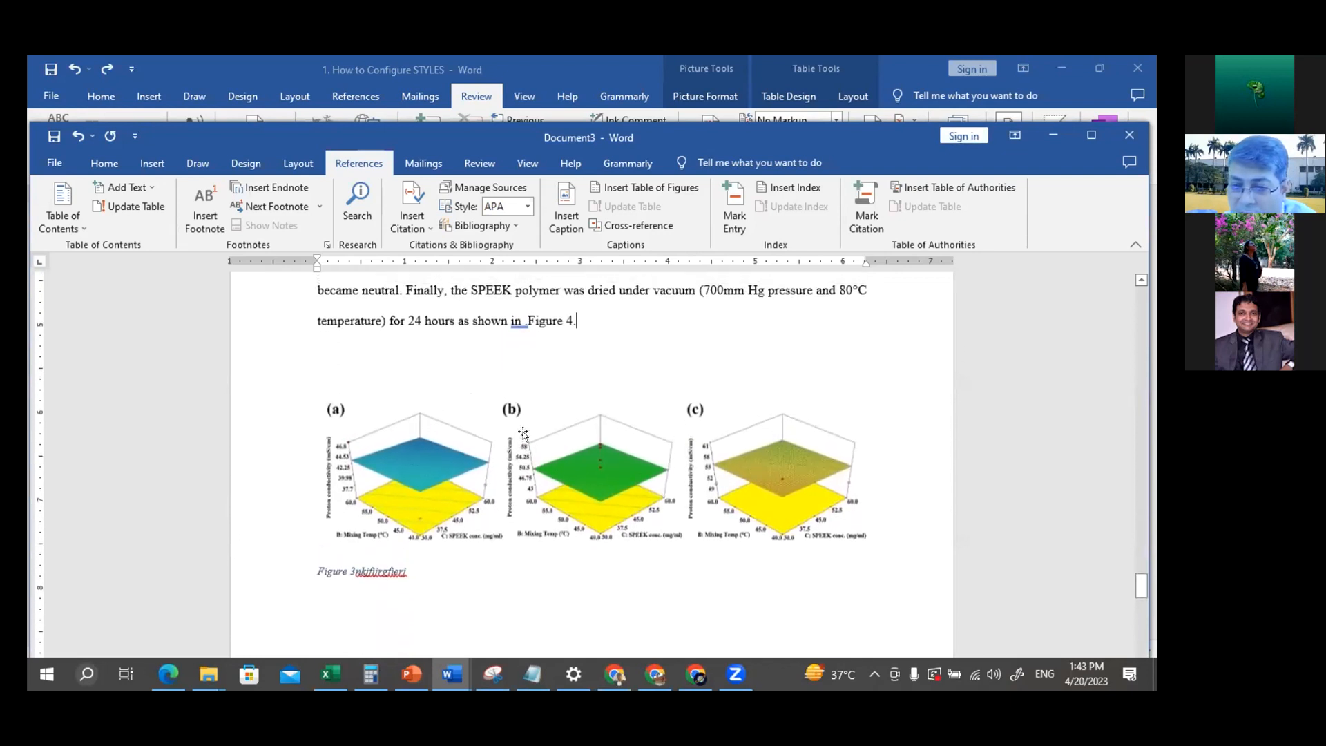
scroll(522, 431, "up", 2)
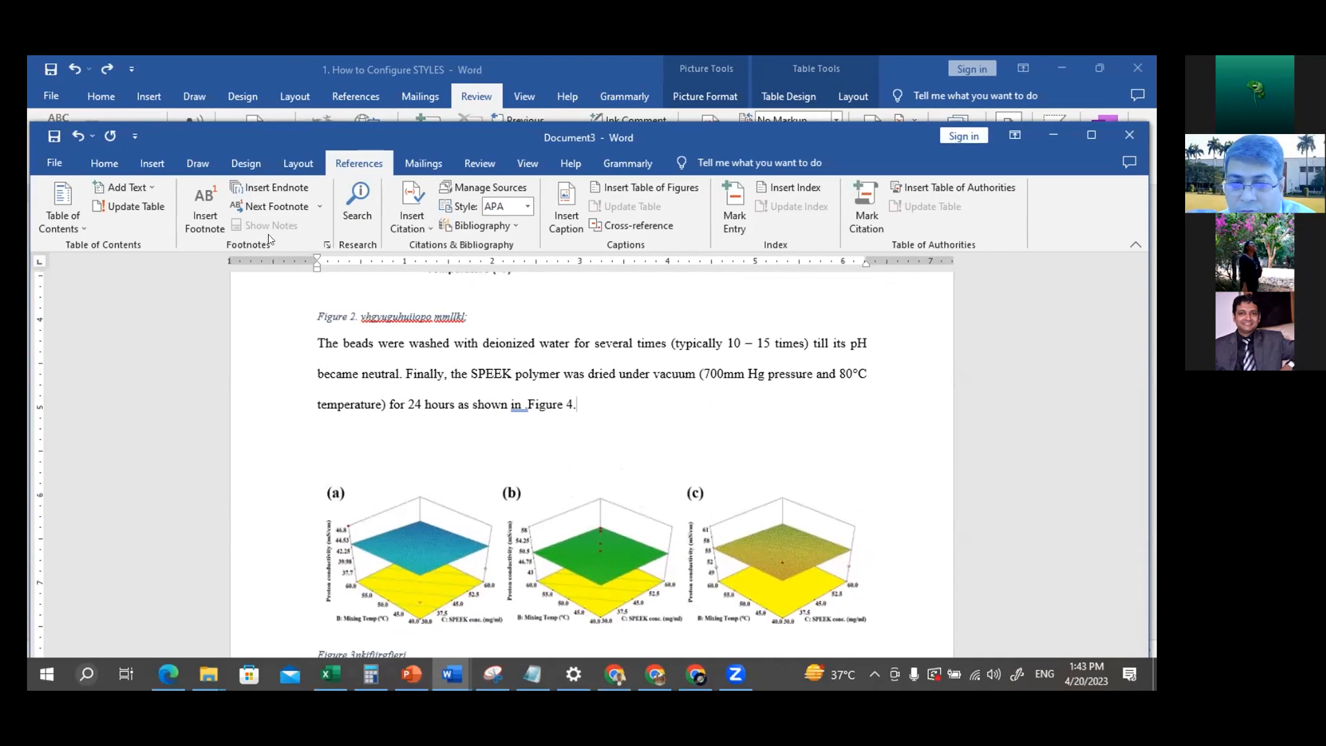
left_click(104, 165)
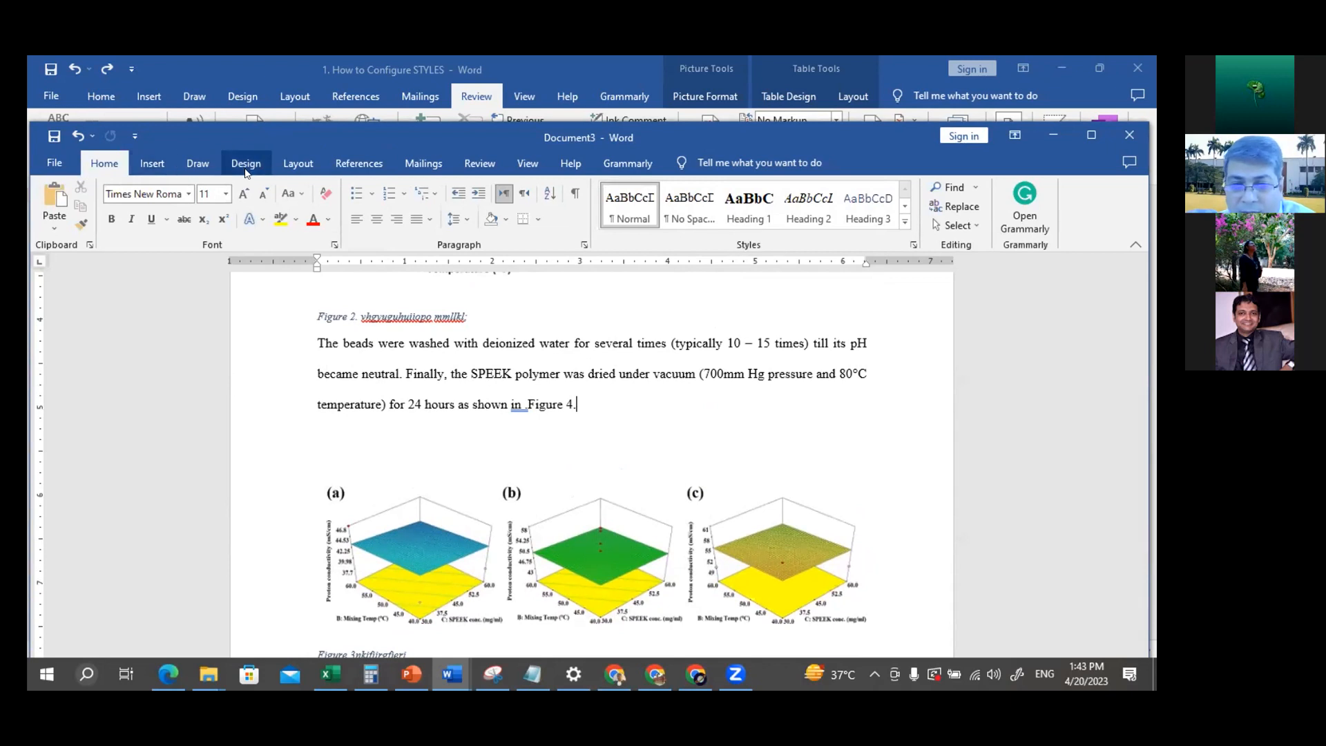
left_click(373, 166)
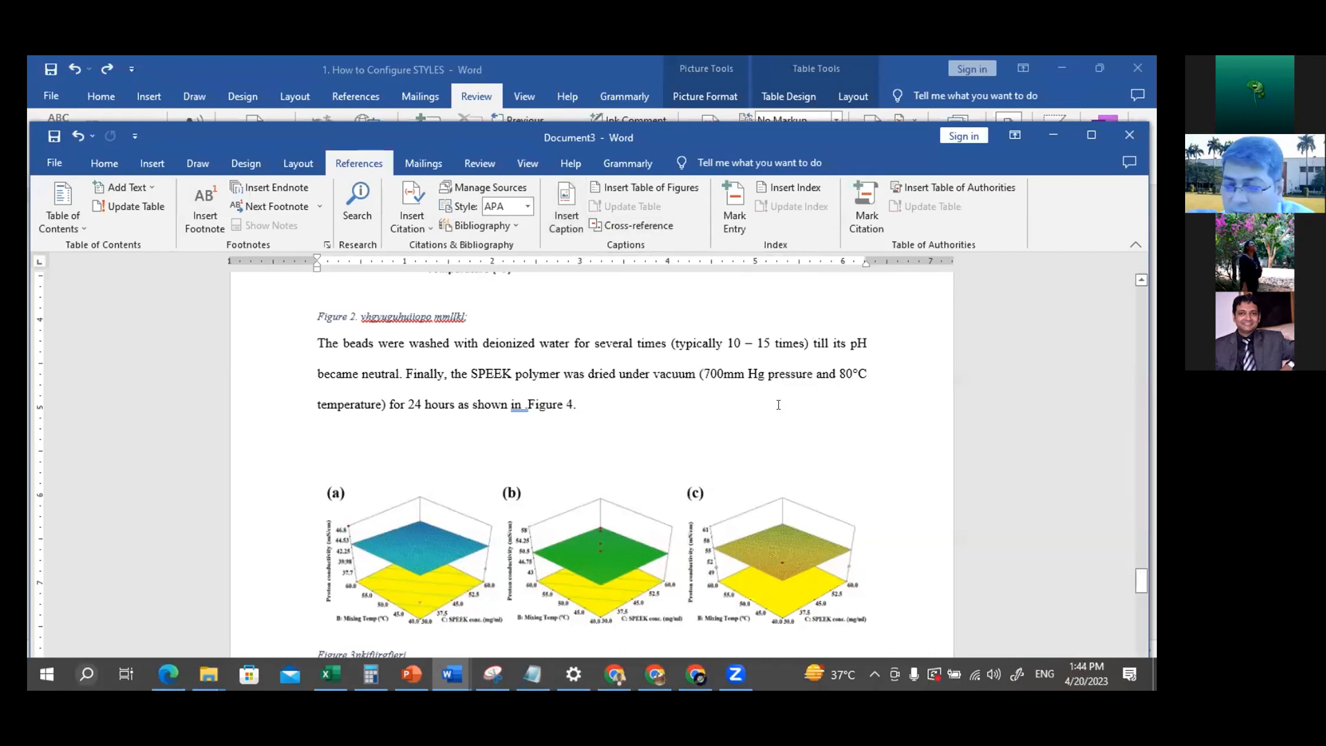
scroll(776, 344, "down", 6)
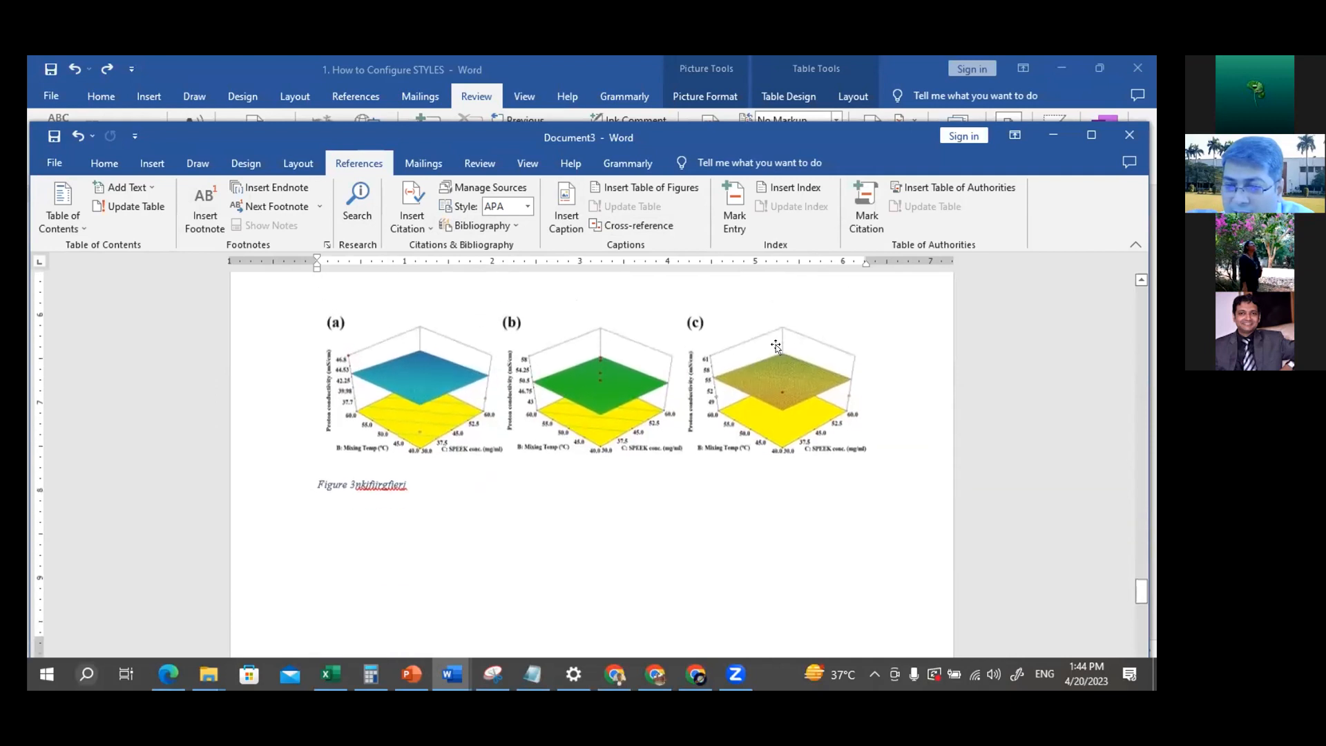
scroll(776, 344, "down", 6)
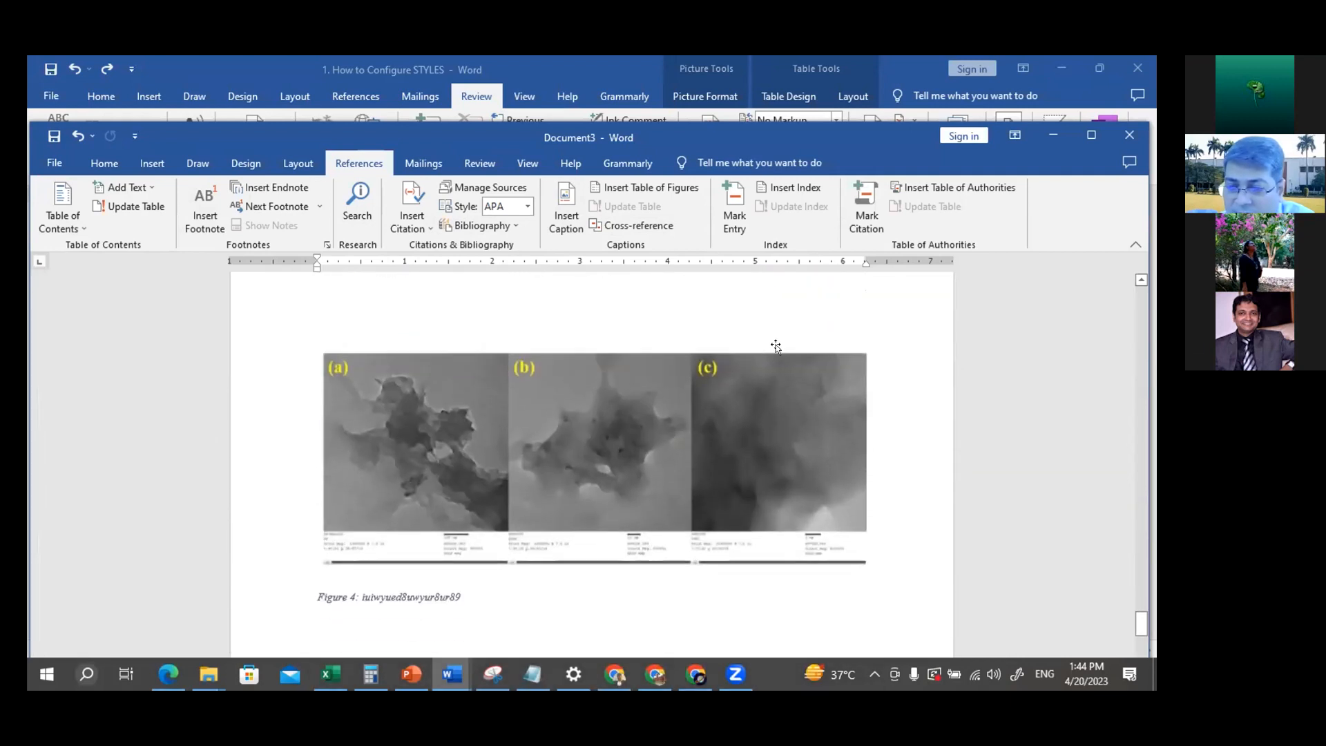
scroll(776, 345, "down", 2)
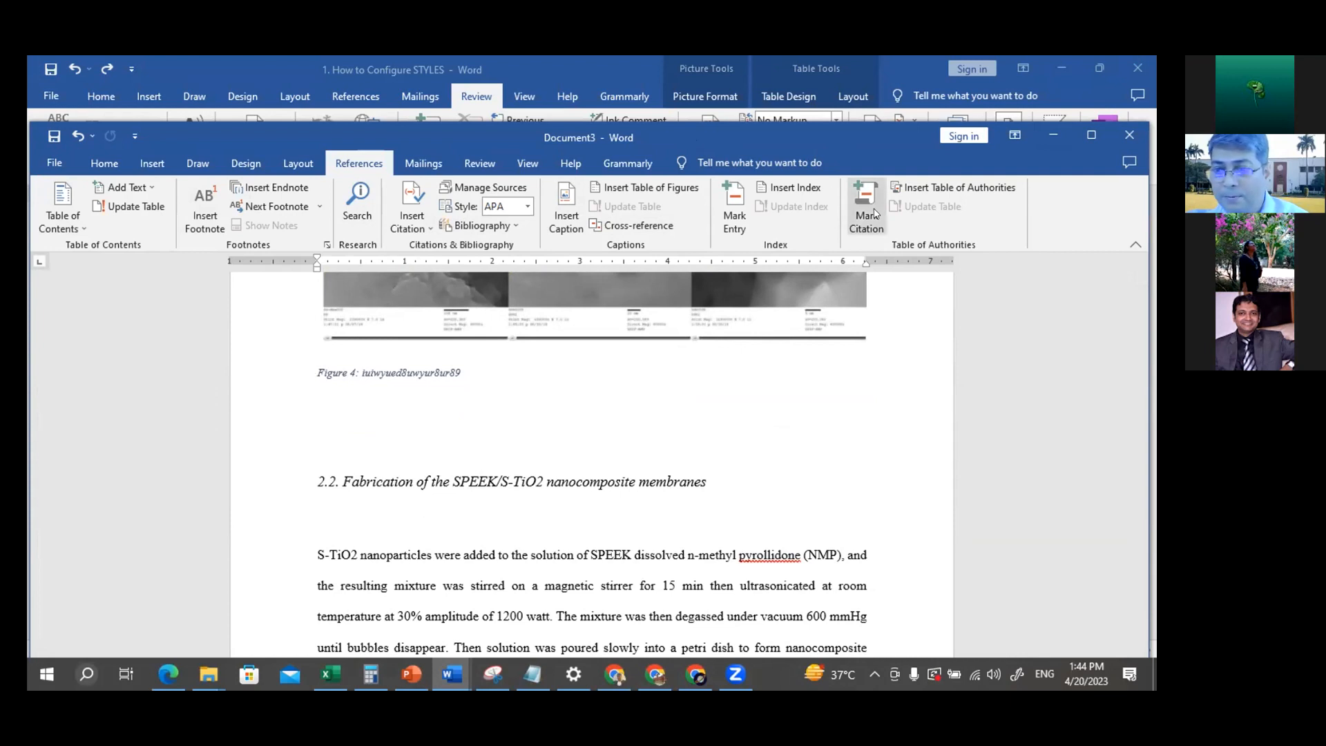
scroll(779, 424, "up", 5)
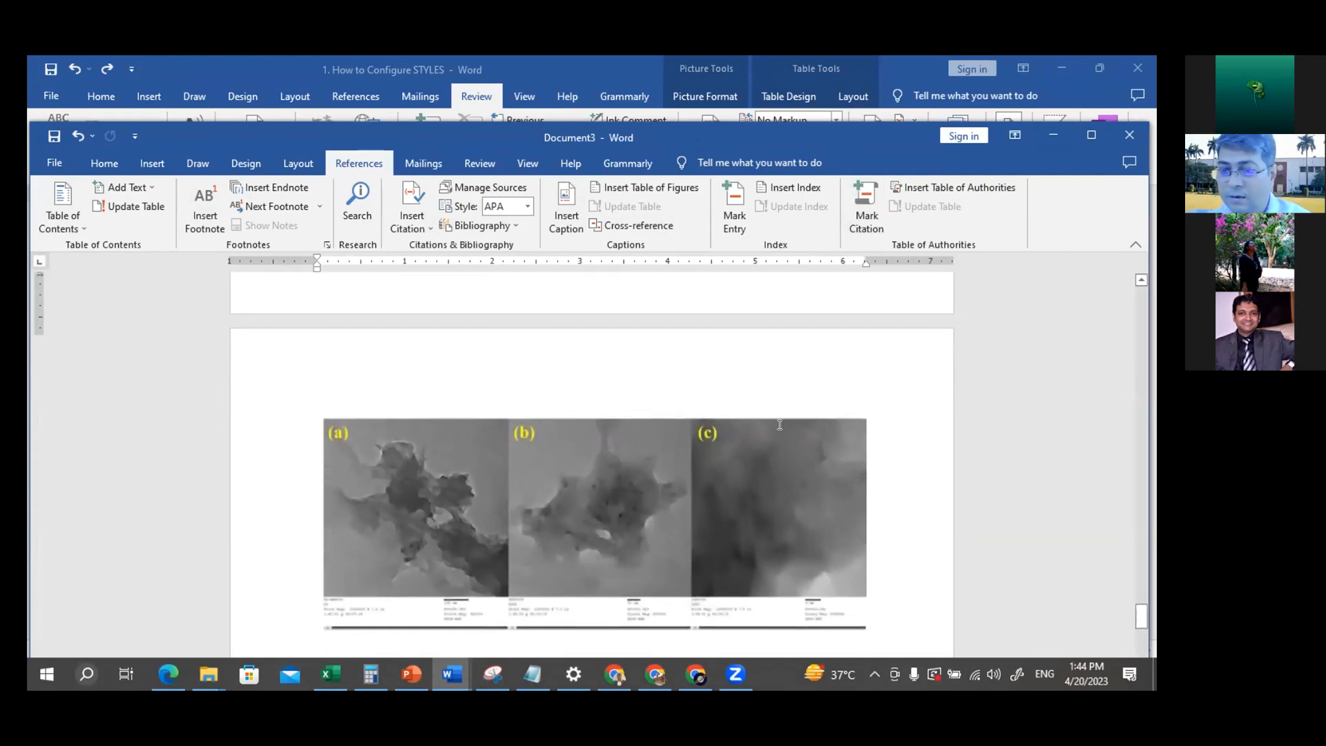
scroll(778, 424, "up", 8)
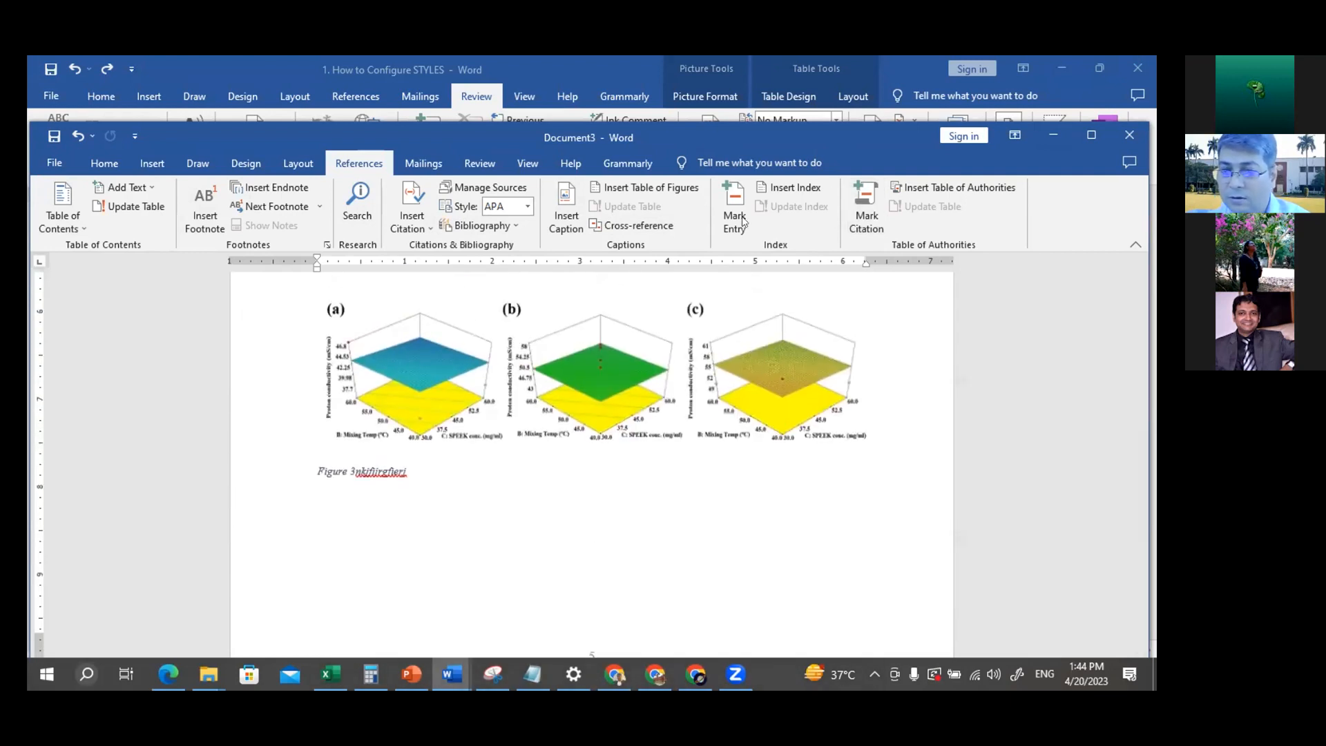